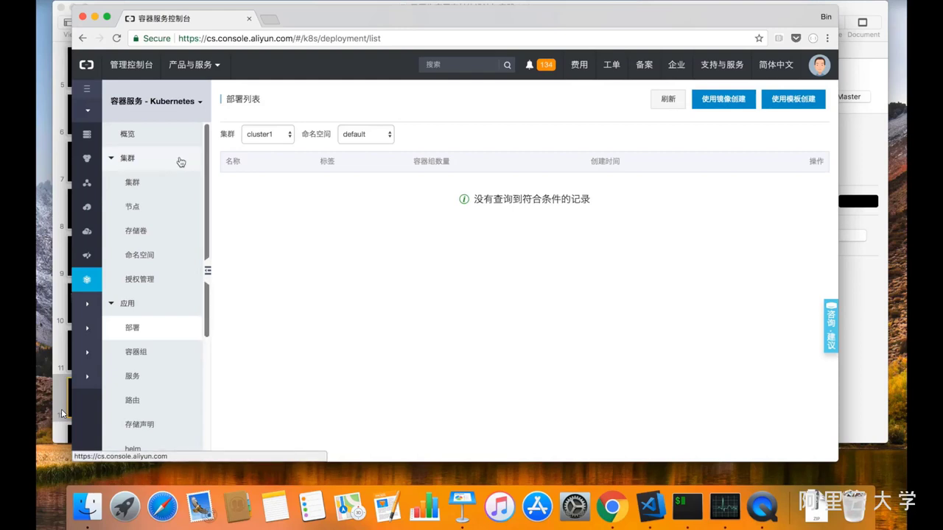
Sign back in after the session timeout, passing the slider check, to reach the cluster list
{"action": "left_click", "coordinate": [145, 185]}
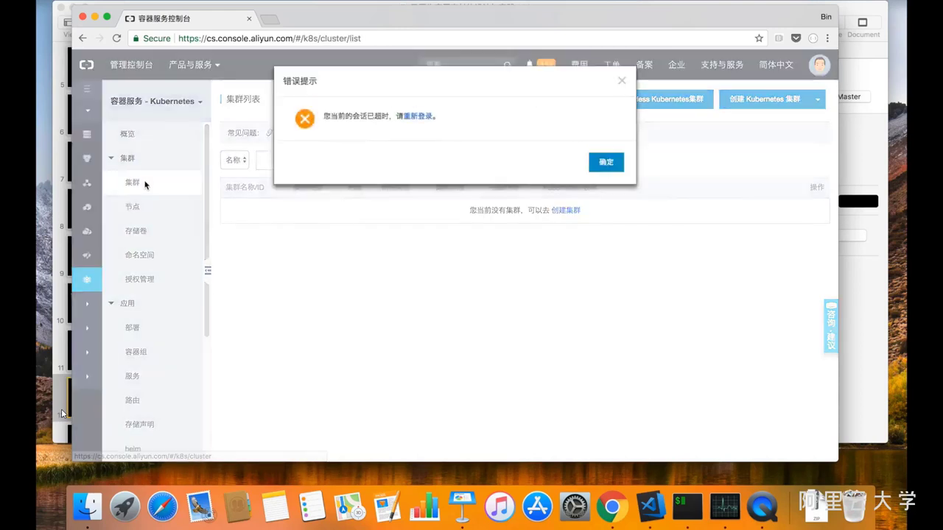
{"action": "left_click", "coordinate": [428, 120]}
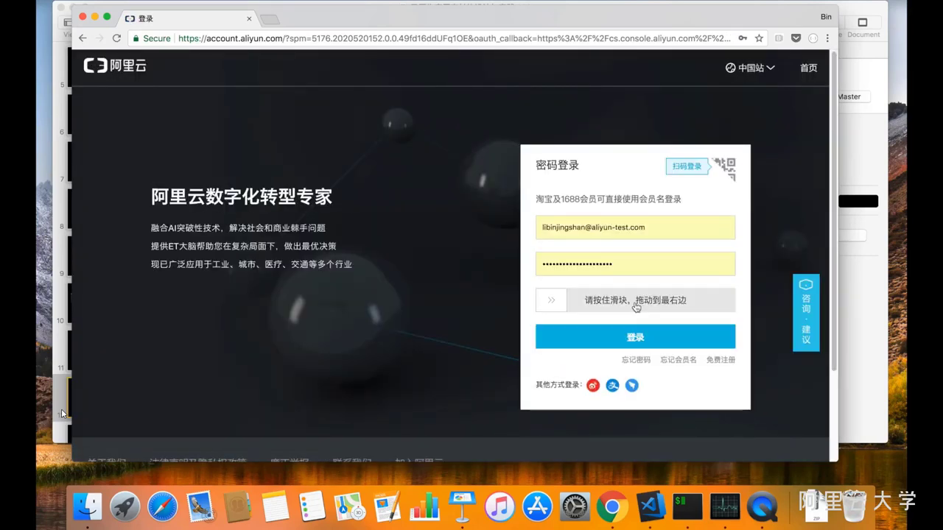
{"action": "left_click_drag", "start_coordinate": [551, 300], "coordinate": [715, 301]}
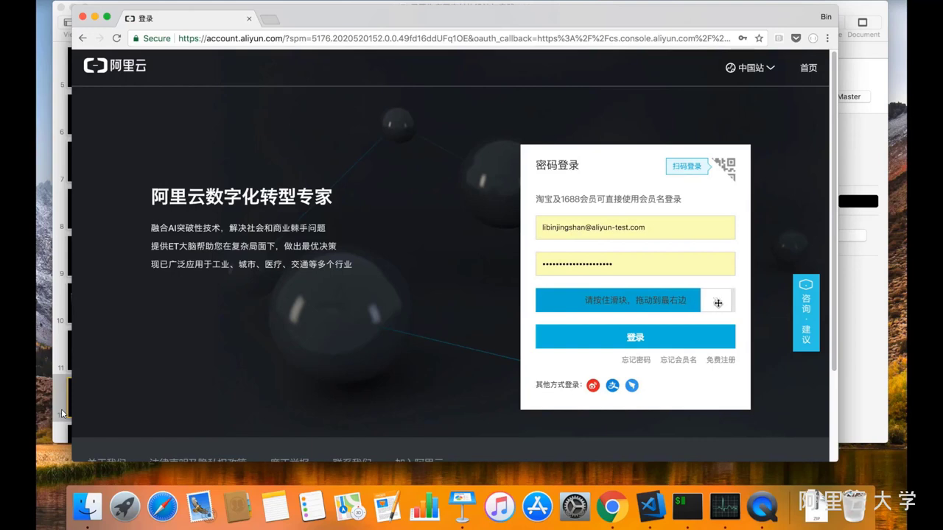
{"action": "left_click", "coordinate": [638, 337]}
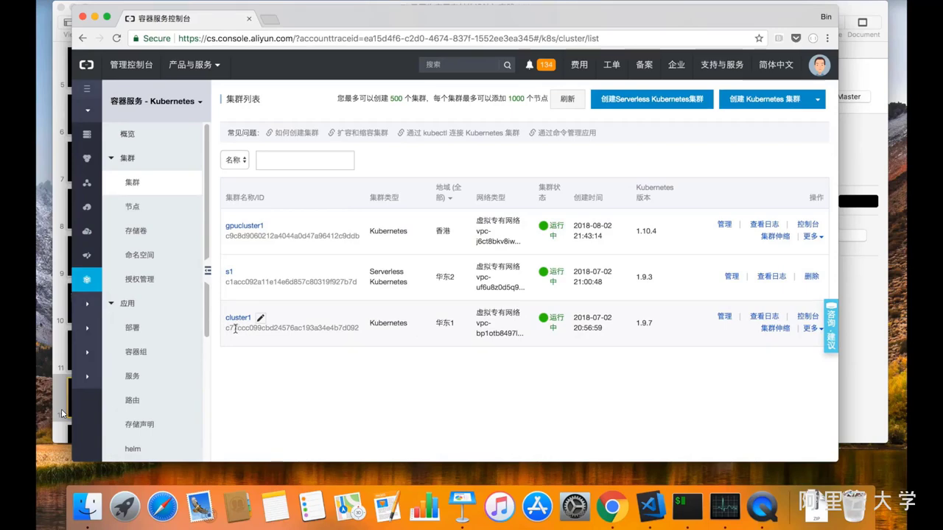
Browse cluster1's three Master and four Worker nodes, then return to the Deployments list
{"action": "left_click", "coordinate": [143, 213]}
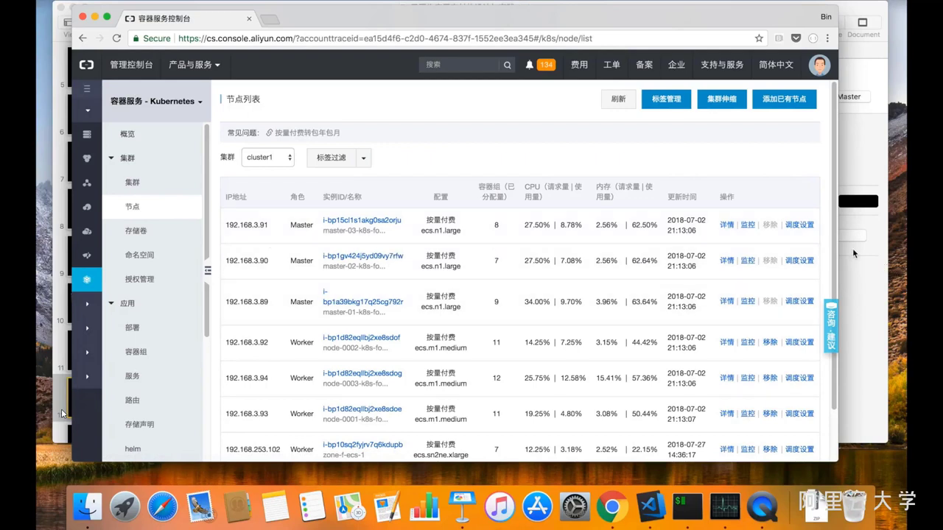
{"action": "left_click_drag", "start_coordinate": [833, 237], "coordinate": [837, 302]}
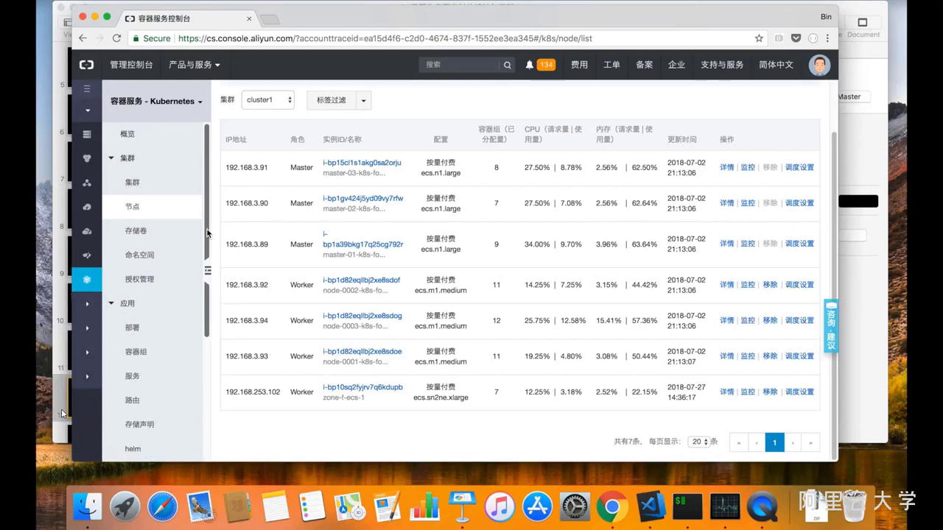
{"action": "scroll", "coordinate": [207, 233], "scroll_direction": "down", "scroll_amount": 5}
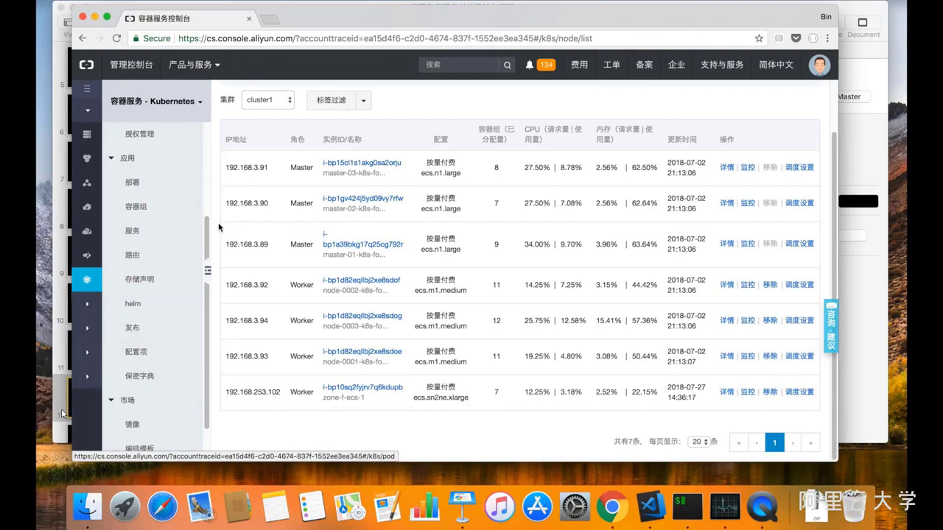
{"action": "scroll", "coordinate": [177, 258], "scroll_direction": "down", "scroll_amount": 2}
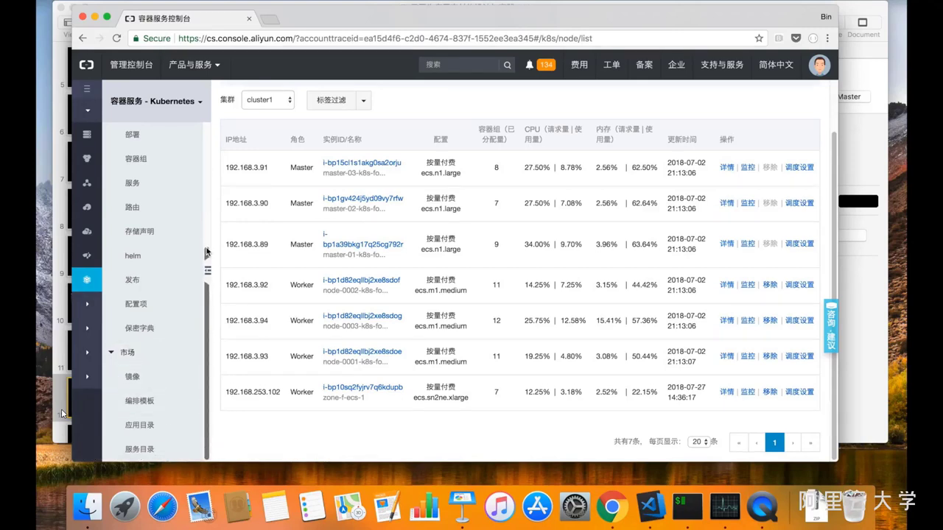
{"action": "left_click_drag", "start_coordinate": [207, 249], "coordinate": [206, 151]}
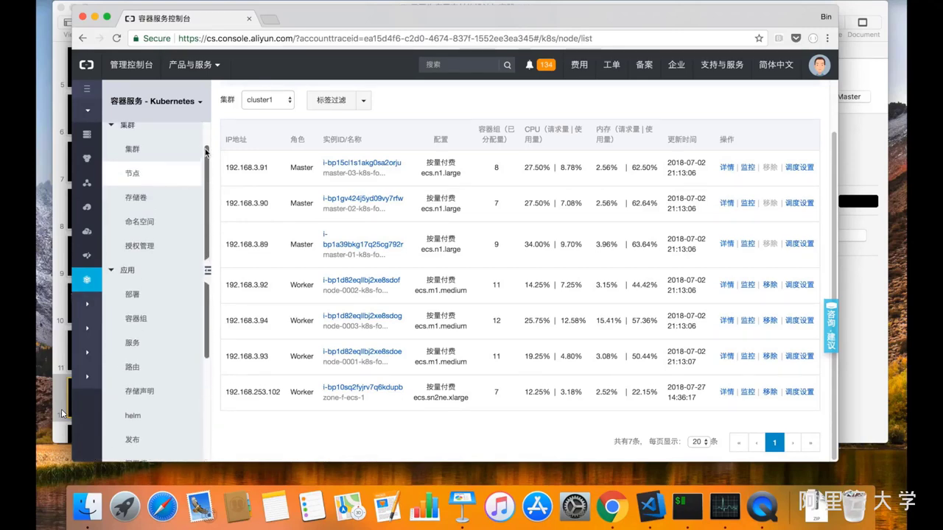
{"action": "left_click", "coordinate": [140, 297]}
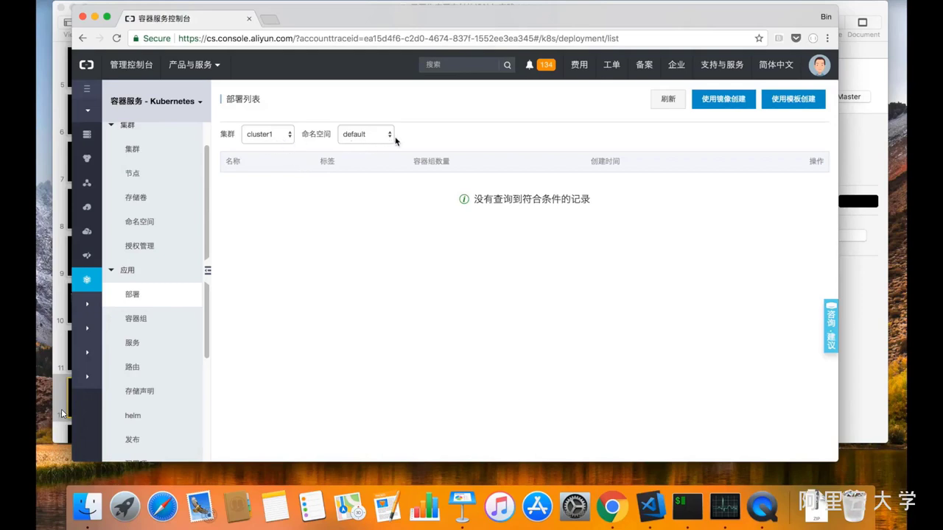
Create an image-based application named mysql in cluster1's default namespace and advance to configuration
{"action": "left_click", "coordinate": [717, 108]}
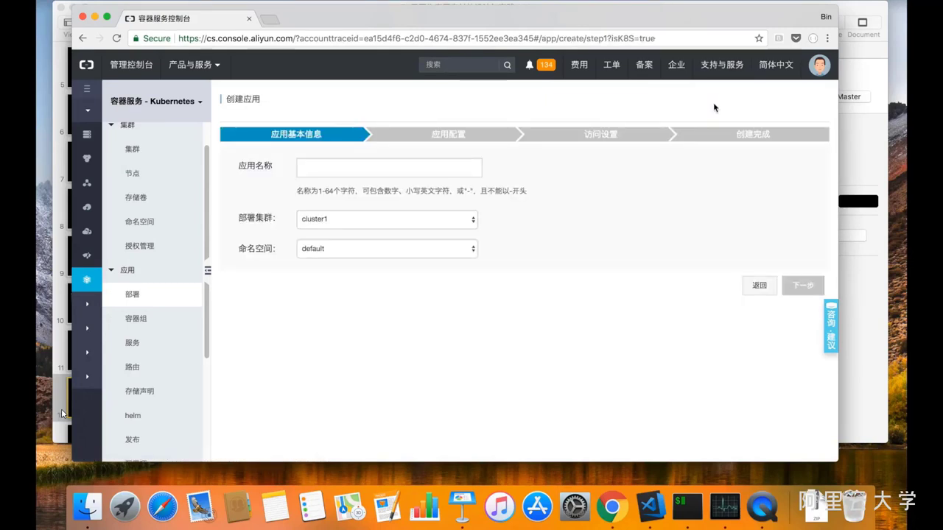
{"action": "left_click", "coordinate": [345, 172]}
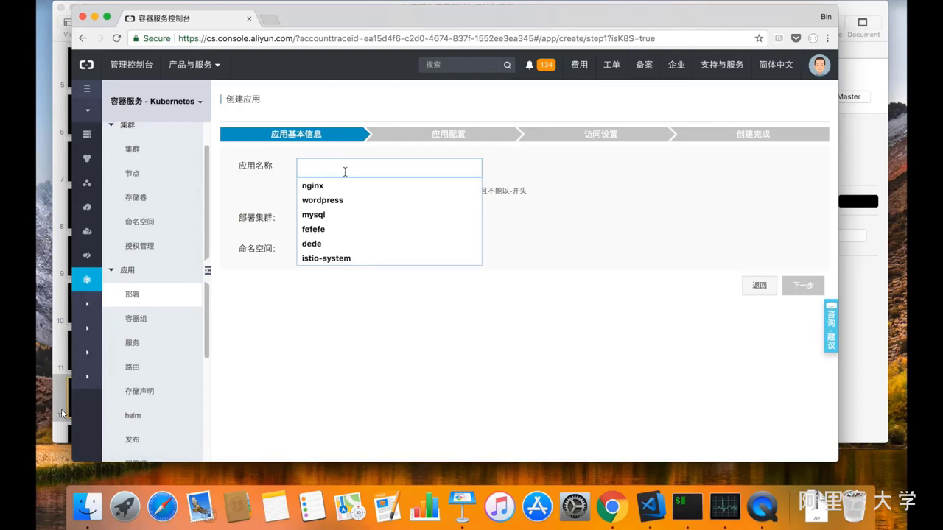
{"action": "type", "text": "myql"}
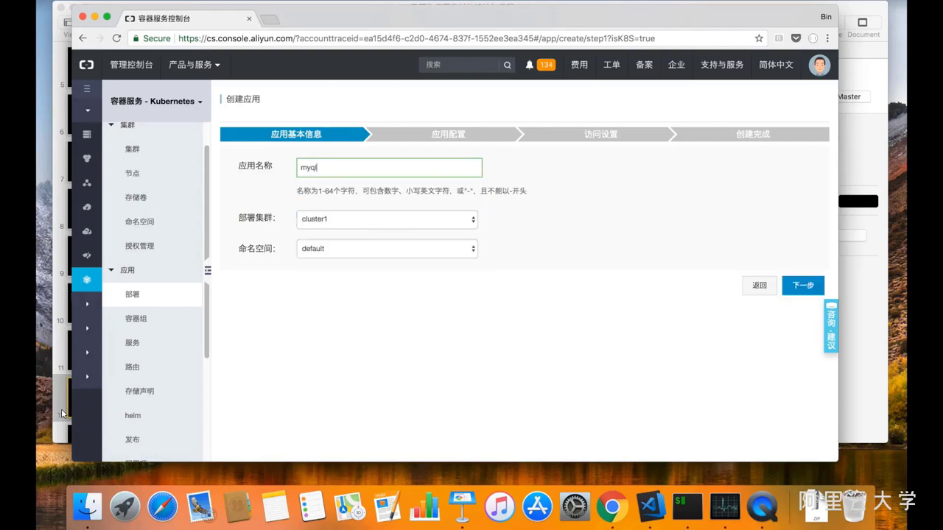
{"action": "key", "text": "BackSpace"}
{"action": "type", "text": "sql"}
{"action": "left_click", "coordinate": [337, 185]}
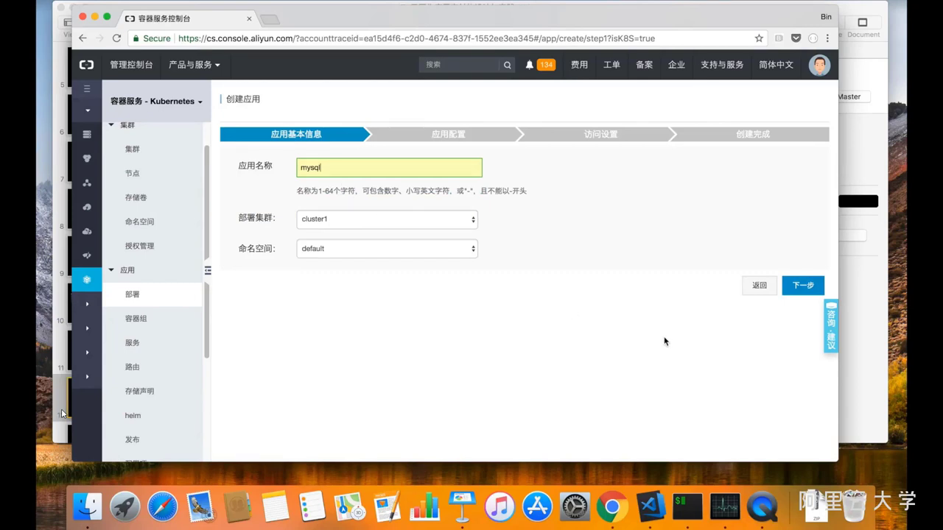
{"action": "left_click", "coordinate": [797, 291]}
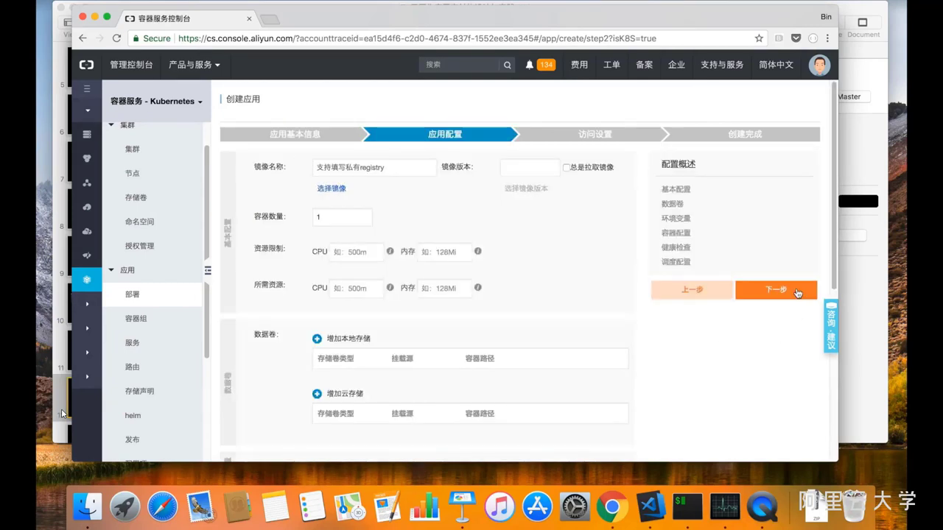
Specify the mysql image at version 5.6, checking the mysql deployment YAML for reference
{"action": "left_click", "coordinate": [329, 167]}
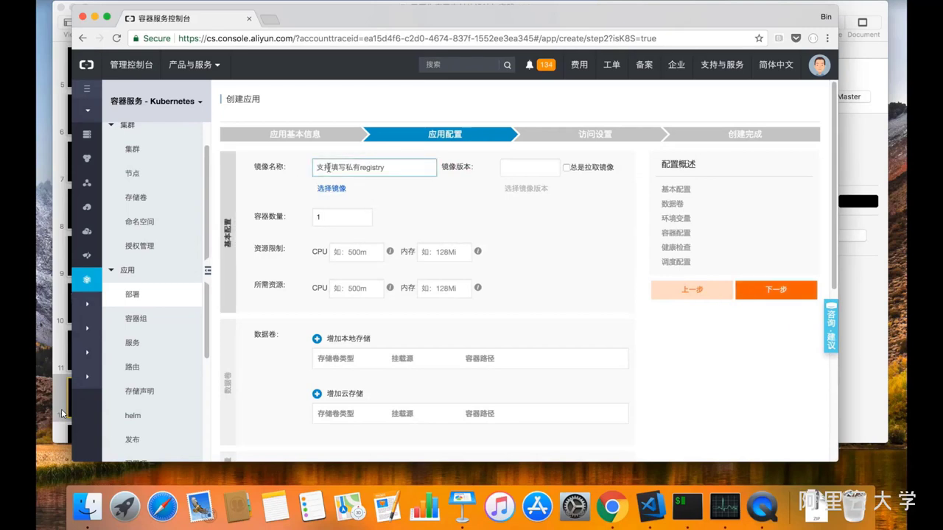
{"action": "type", "text": "mysql"}
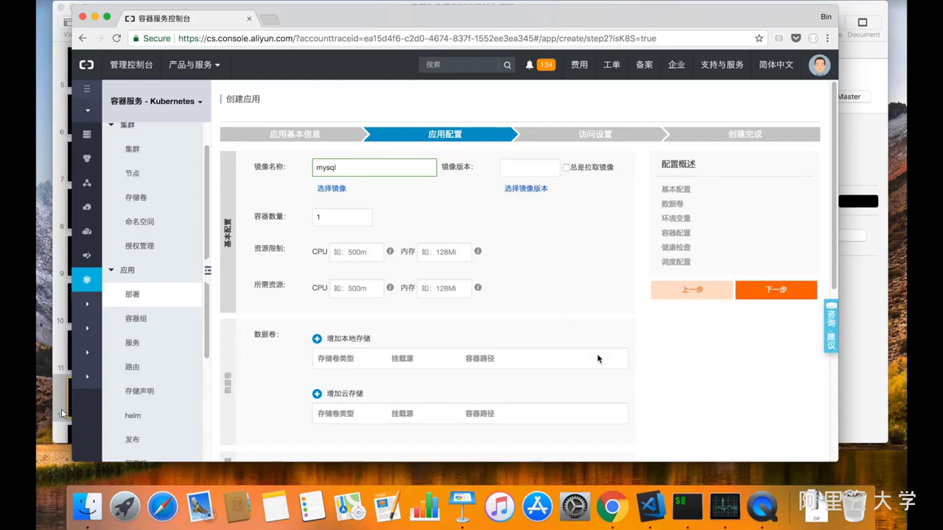
{"action": "left_click", "coordinate": [653, 507]}
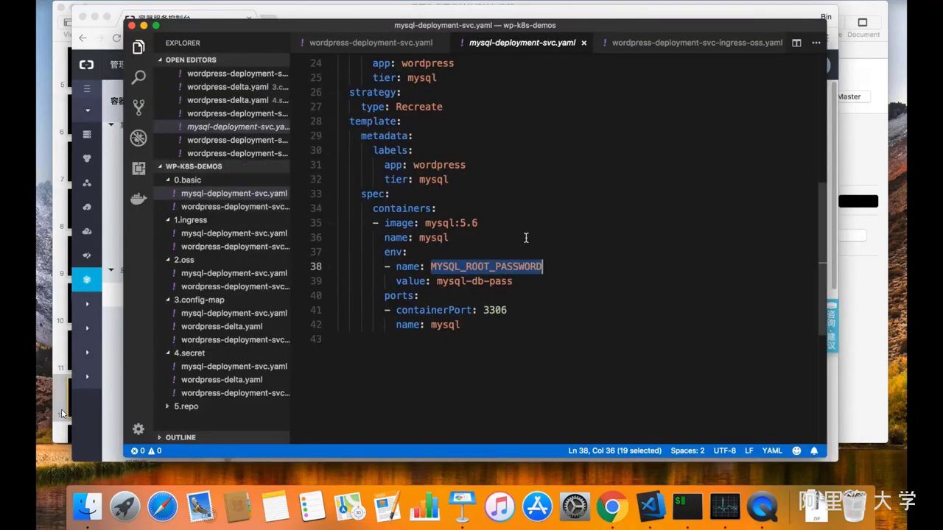
{"action": "scroll", "coordinate": [461, 224], "scroll_direction": "up", "scroll_amount": 1}
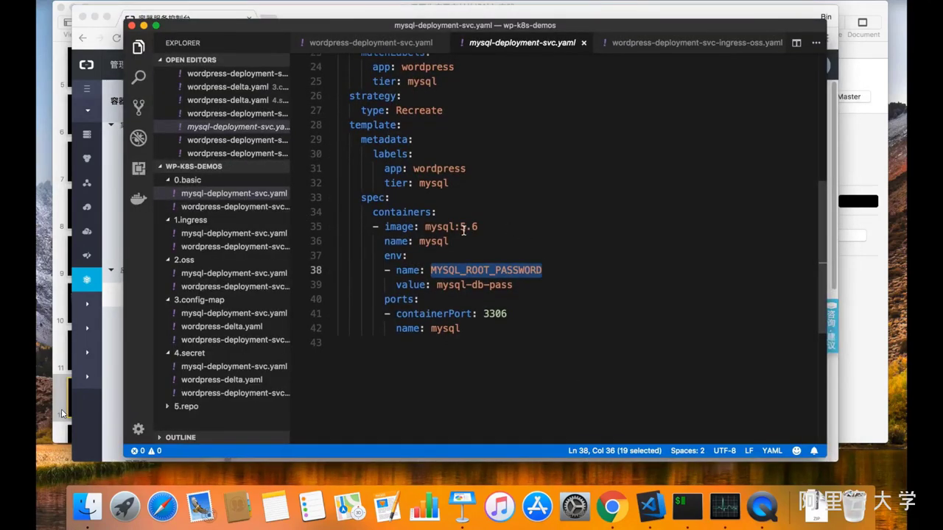
{"action": "key", "text": "super+Tab"}
{"action": "left_click", "coordinate": [530, 168]}
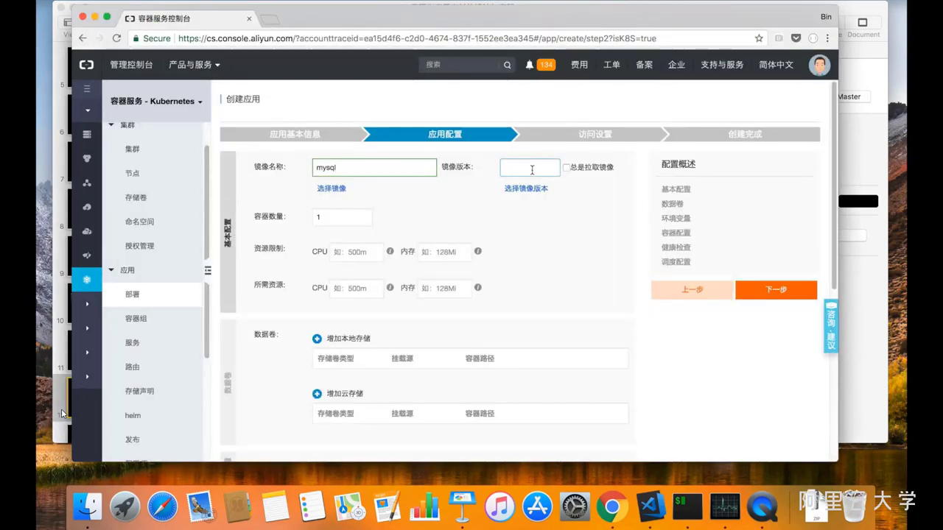
{"action": "type", "text": "5.6"}
{"action": "left_click_drag", "start_coordinate": [834, 179], "coordinate": [835, 244]}
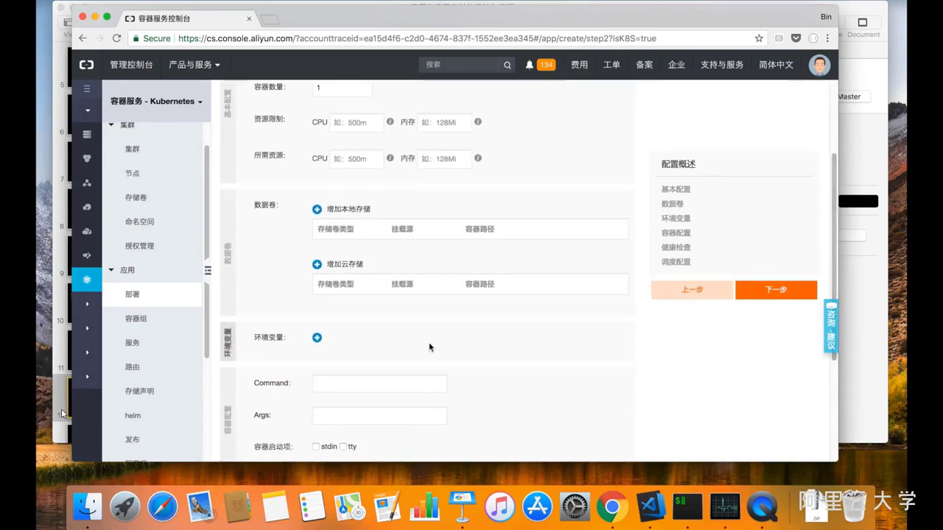
Add an environment variable named MYSQL_ROOT_PASSWORD, copying the name from the YAML
{"action": "left_click", "coordinate": [317, 338]}
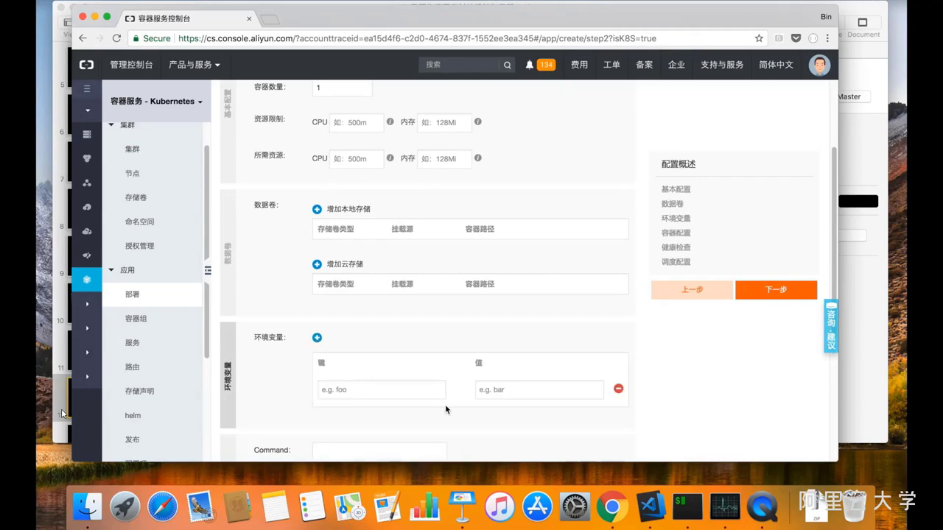
{"action": "left_click", "coordinate": [650, 508]}
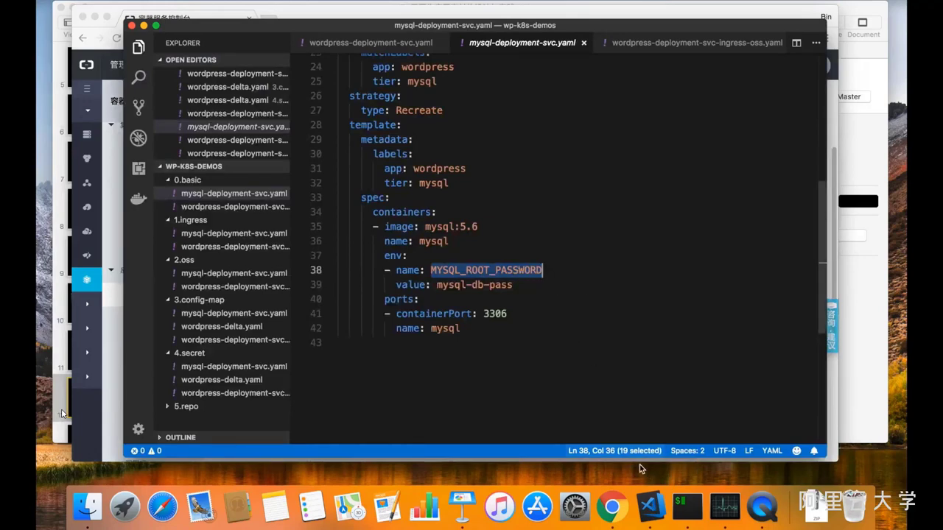
{"action": "left_click", "coordinate": [623, 510]}
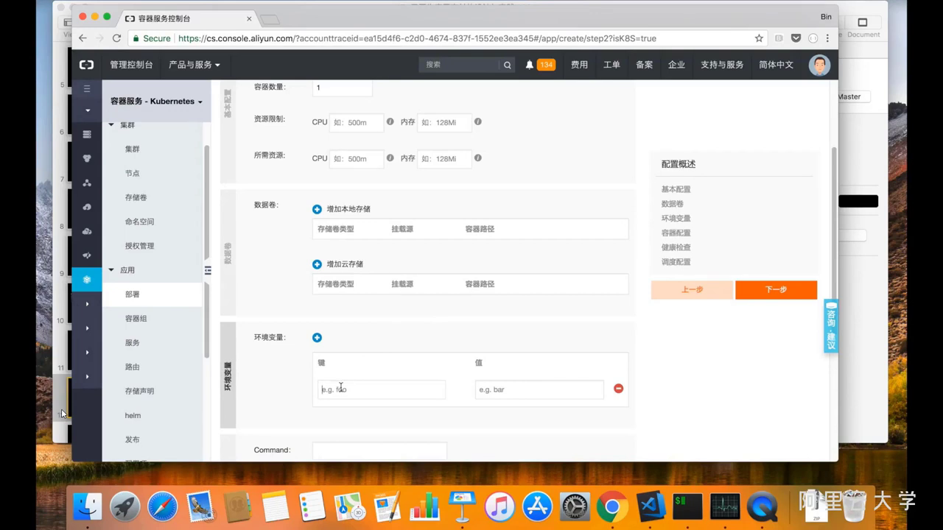
{"action": "left_click", "coordinate": [341, 389]}
{"action": "key", "text": "super+v"}
Fill in the root password value copied from the YAML and continue to access settings
{"action": "left_click", "coordinate": [478, 389]}
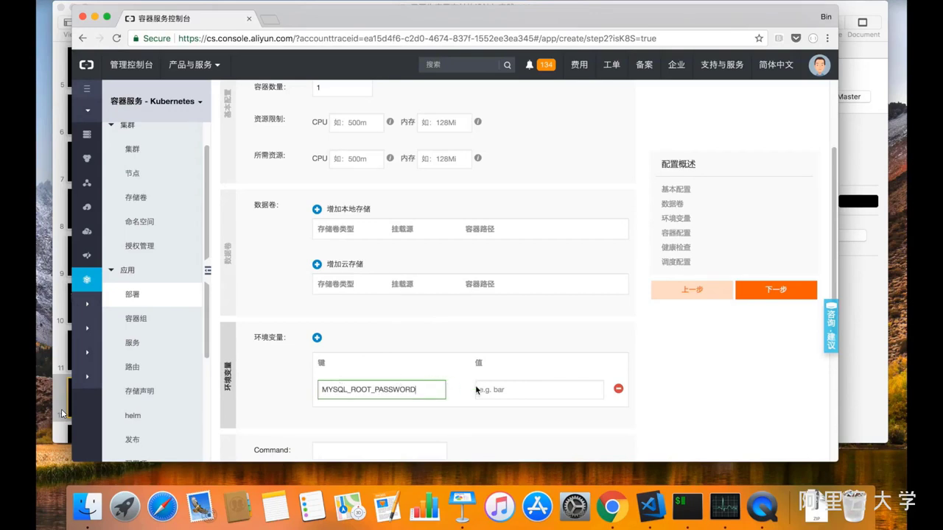
{"action": "left_click", "coordinate": [650, 508]}
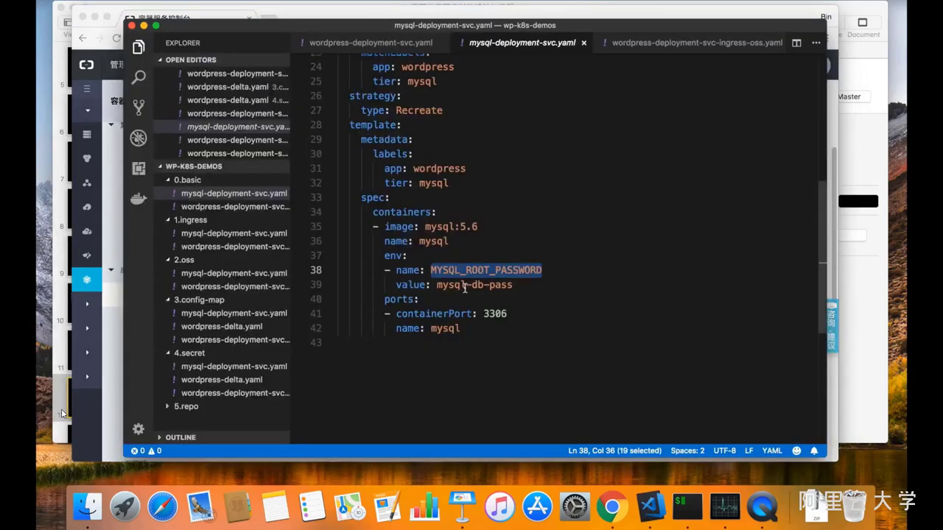
{"action": "left_click_drag", "start_coordinate": [436, 284], "coordinate": [514, 287]}
{"action": "key", "text": "super+c"}
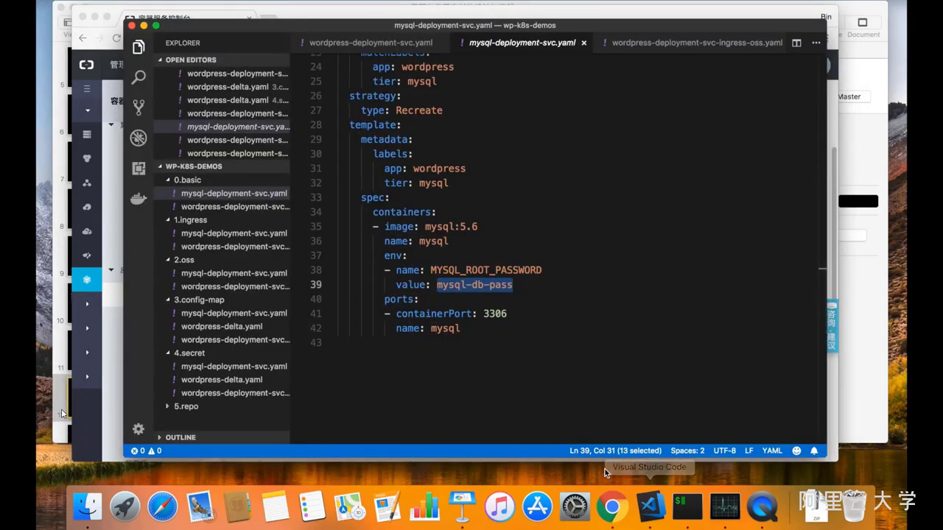
{"action": "left_click", "coordinate": [608, 508]}
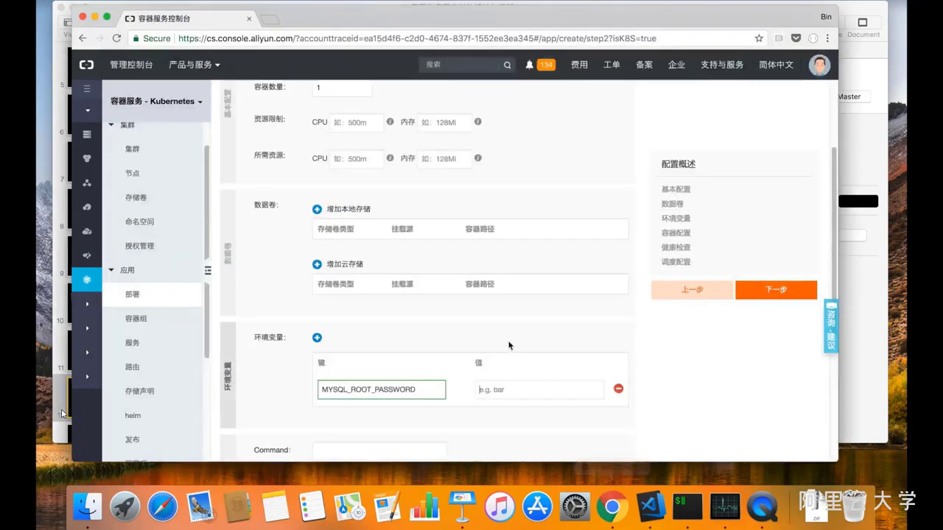
{"action": "left_click", "coordinate": [489, 393]}
{"action": "key", "text": "super+v"}
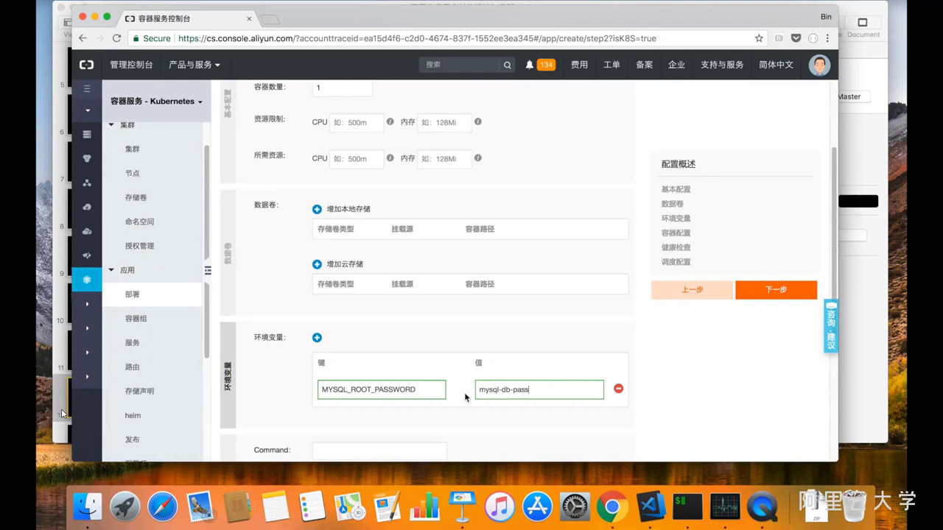
{"action": "left_click_drag", "start_coordinate": [835, 274], "coordinate": [834, 305]}
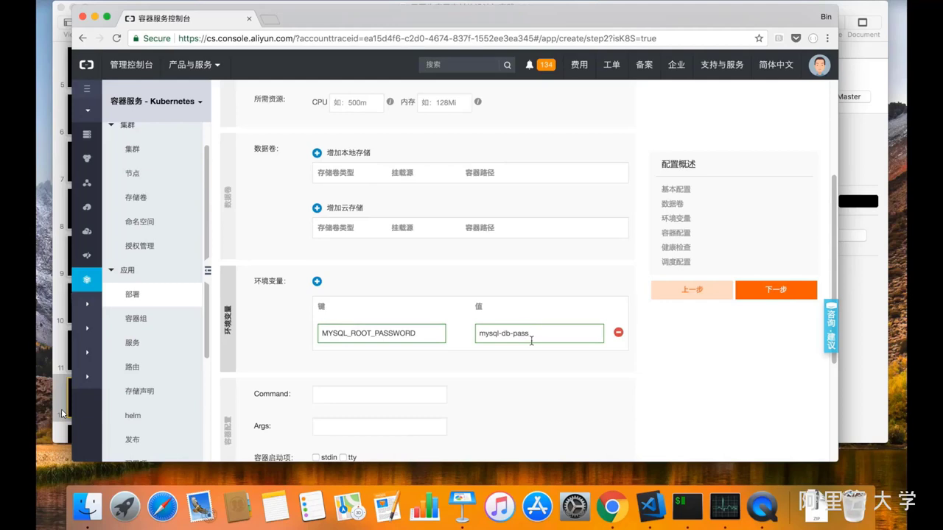
{"action": "left_click", "coordinate": [774, 290]}
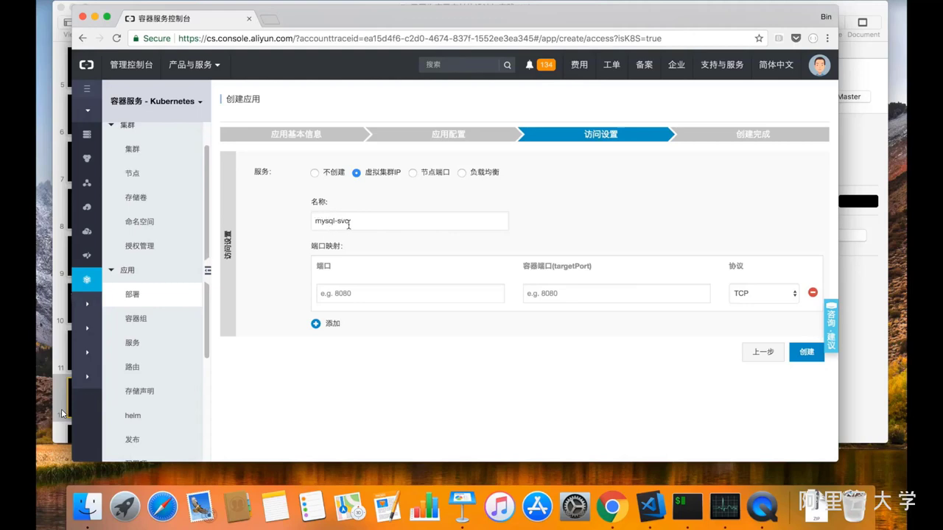
Map mysql-svc port 3306 to container target port 3306 and create the deployment and service
{"action": "left_click", "coordinate": [548, 295]}
{"action": "type", "text": "33"}
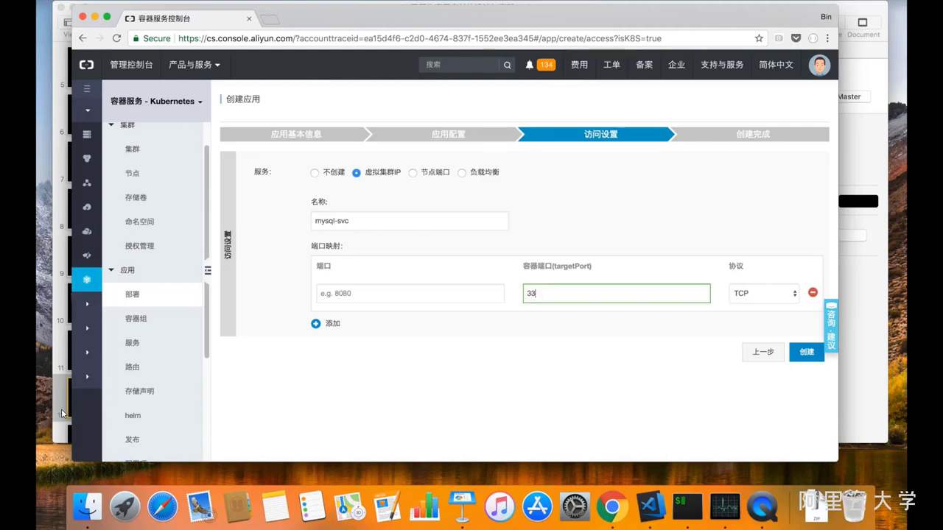
{"action": "type", "text": "06"}
{"action": "left_click", "coordinate": [365, 289]}
{"action": "type", "text": "3306"}
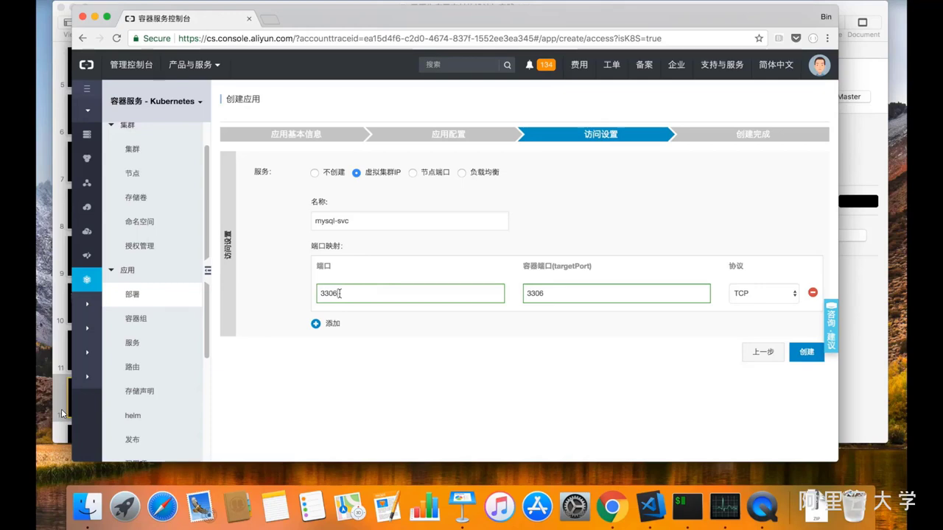
{"action": "left_click", "coordinate": [806, 352]}
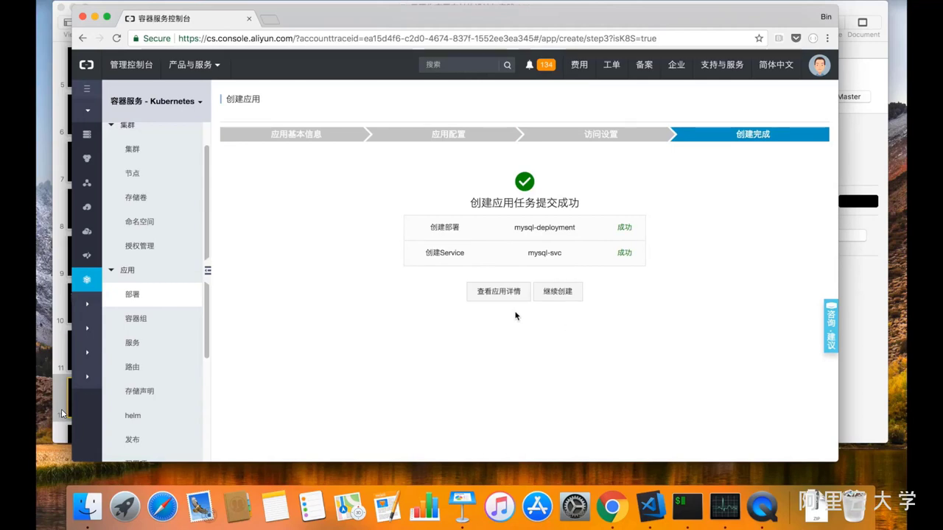
Confirm the mysql pod is running, then return to Deployments and start a new image-based app
{"action": "left_click", "coordinate": [497, 296]}
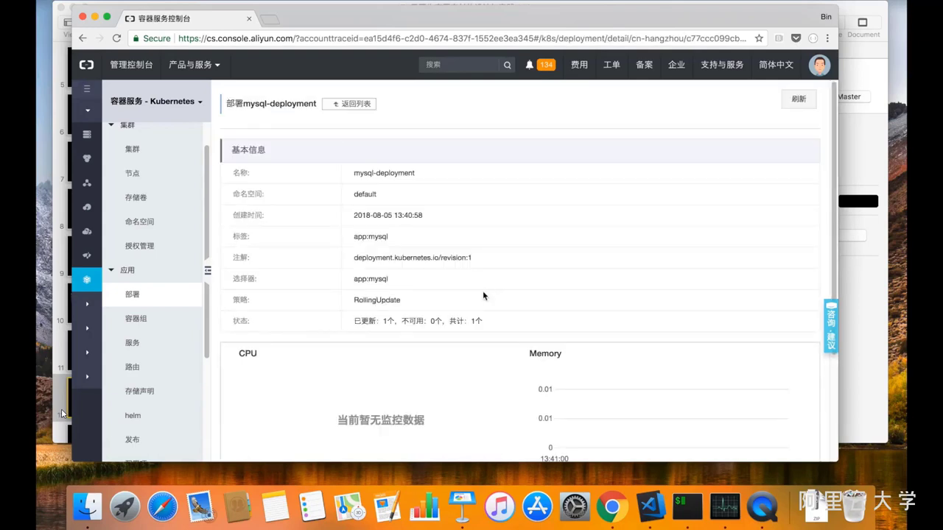
{"action": "scroll", "coordinate": [152, 294], "scroll_direction": "down", "scroll_amount": 2}
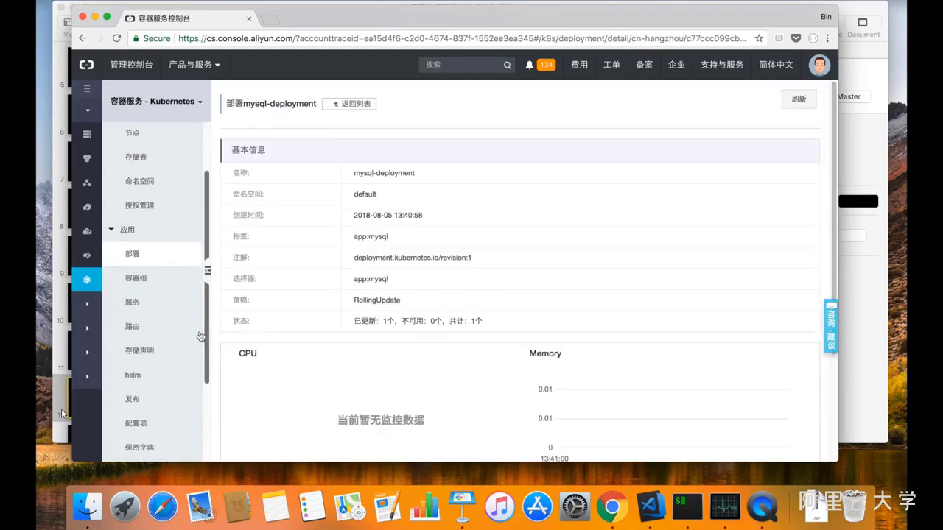
{"action": "left_click", "coordinate": [137, 279]}
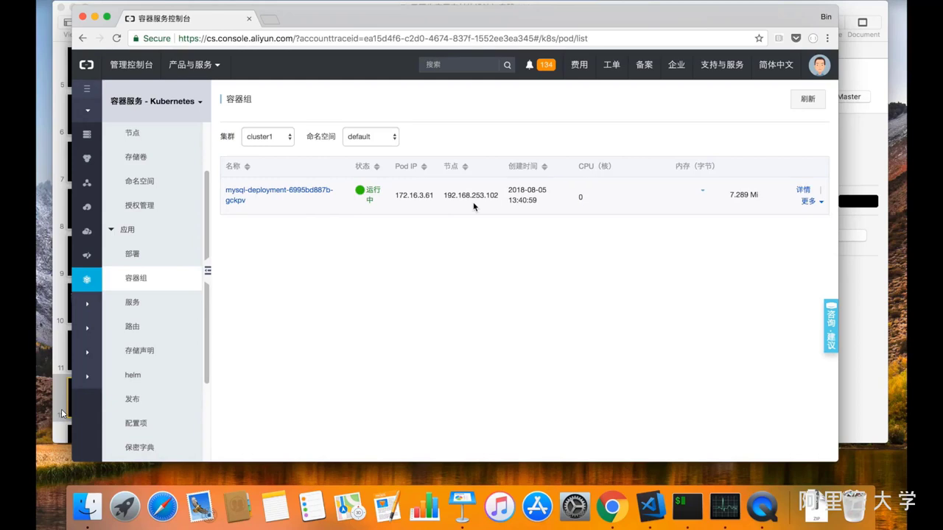
{"action": "left_click", "coordinate": [152, 257]}
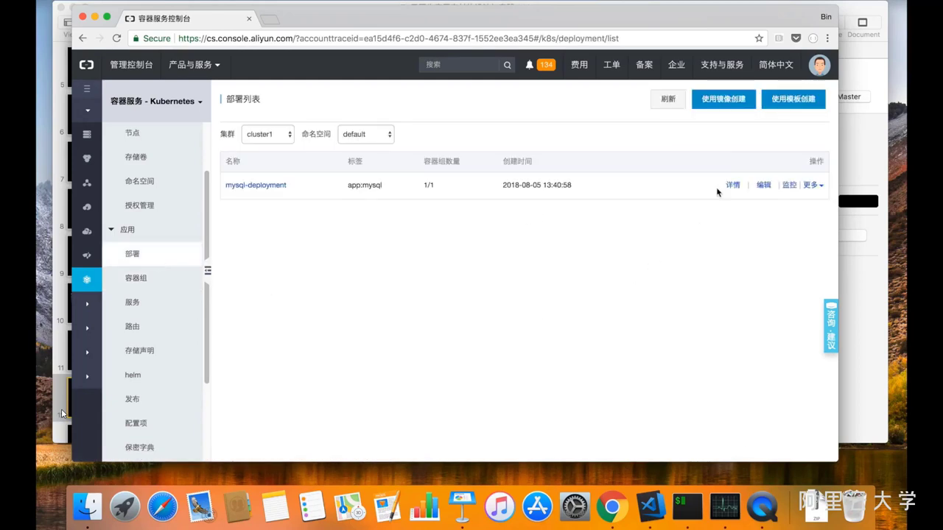
{"action": "left_click", "coordinate": [722, 103]}
Name the new app wordpress, advance to configuration, and enter wordpress as the image name
{"action": "left_click", "coordinate": [377, 170]}
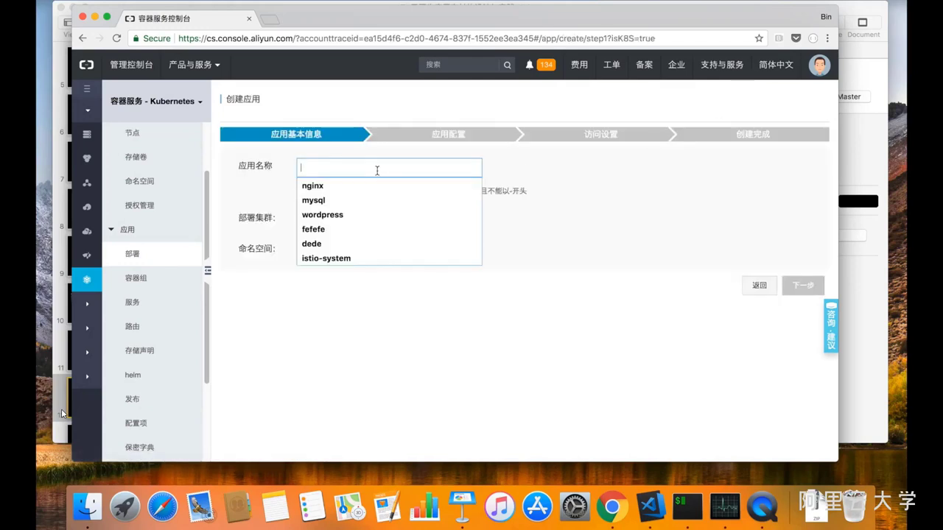
{"action": "left_click", "coordinate": [370, 217]}
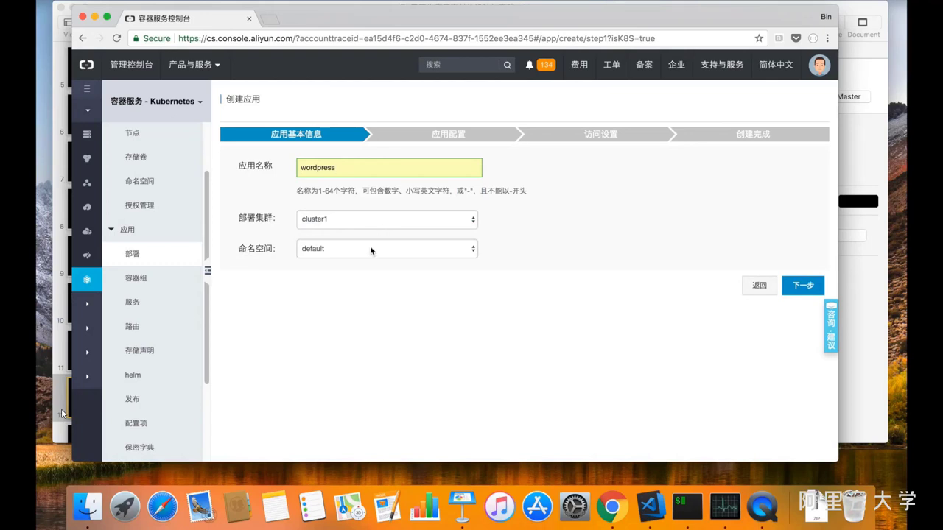
{"action": "left_click", "coordinate": [800, 287]}
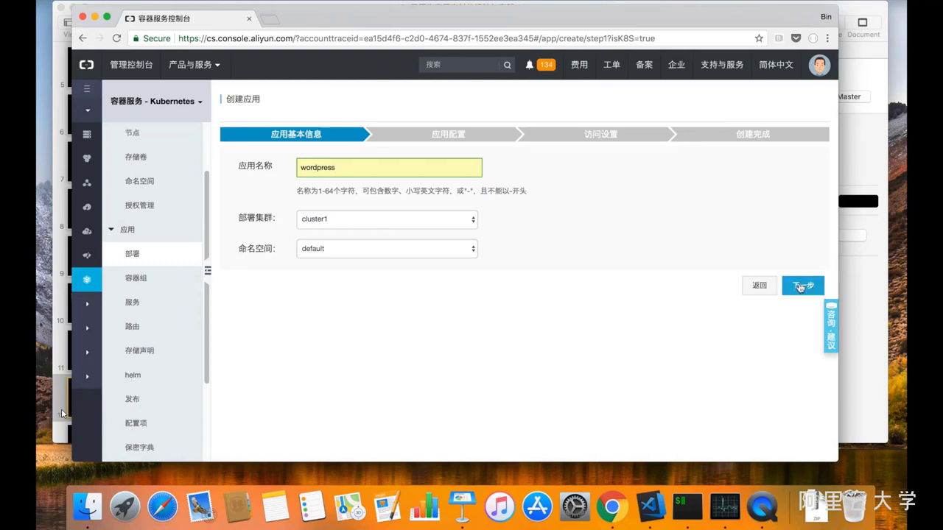
{"action": "left_click", "coordinate": [364, 169]}
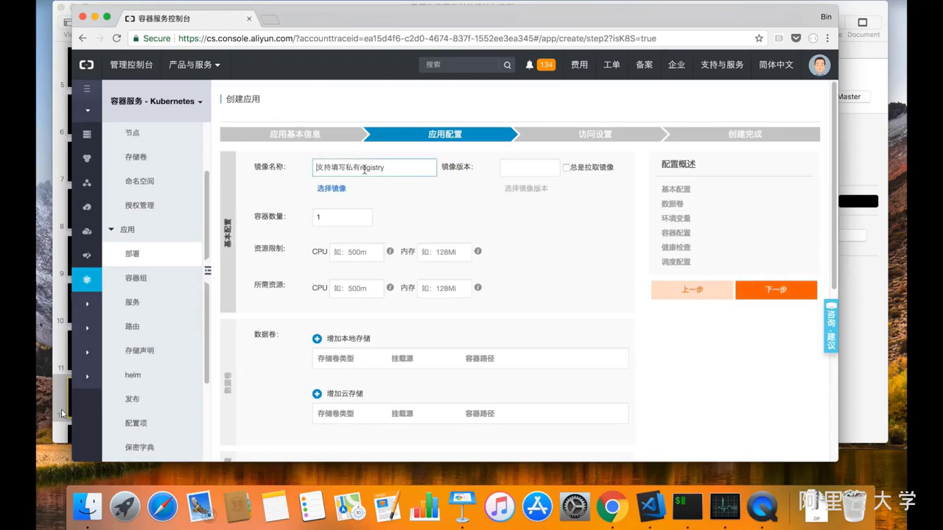
{"action": "type", "text": "word"}
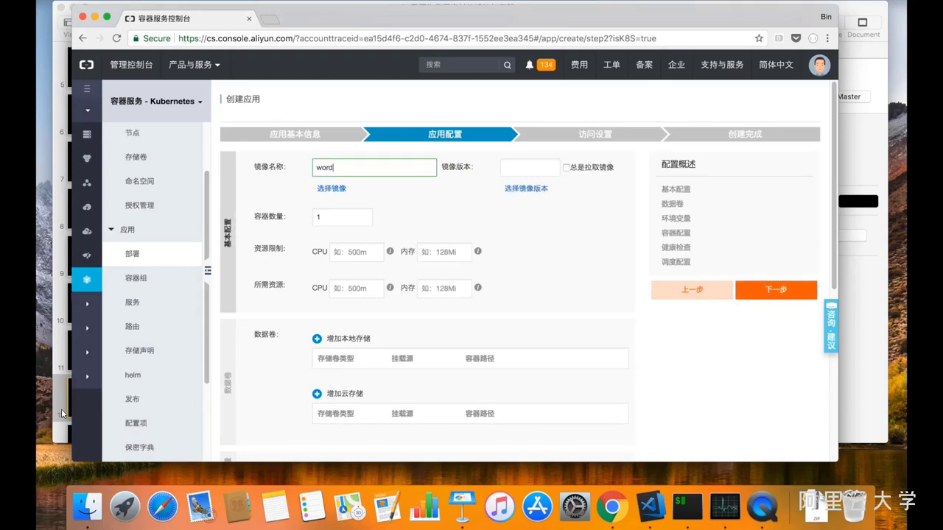
{"action": "type", "text": "press"}
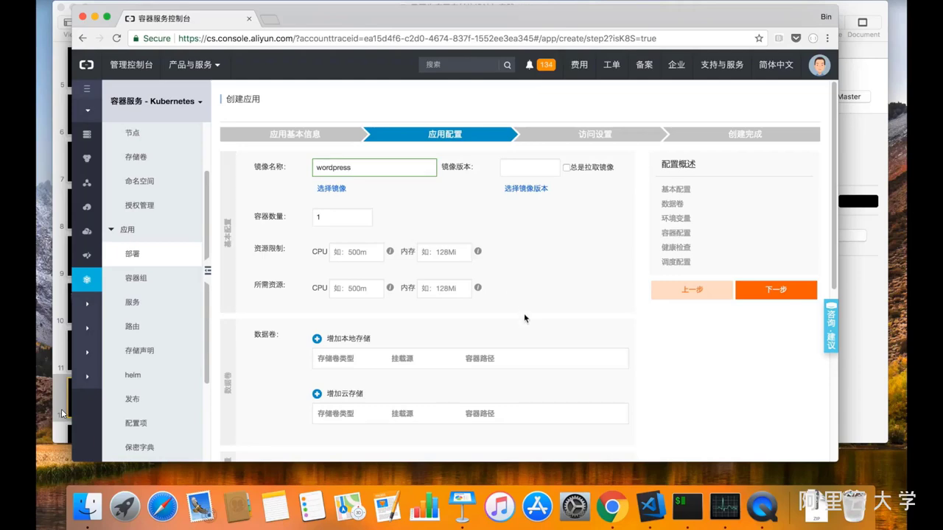
{"action": "left_click", "coordinate": [650, 507]}
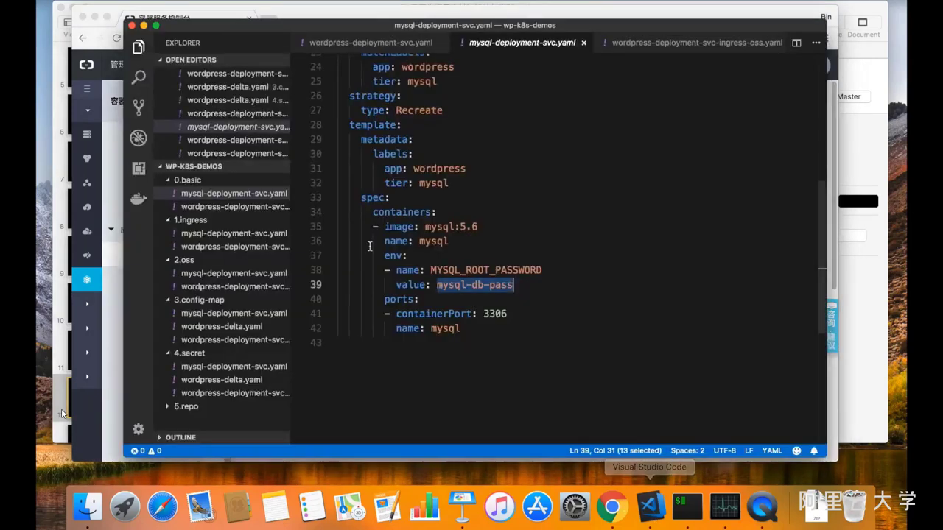
Open wordpress-deployment-svc.yaml and copy the 4.8-apache image tag from line 39
{"action": "left_click", "coordinate": [250, 209]}
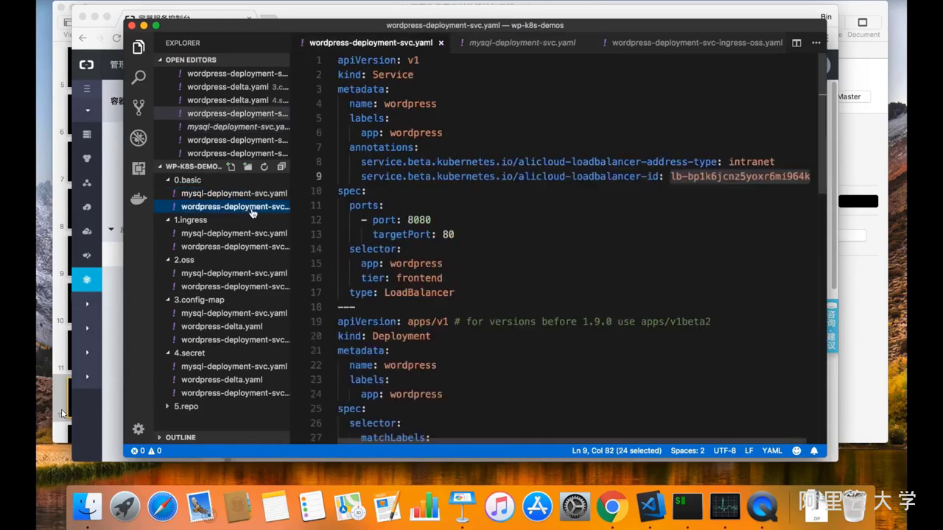
{"action": "scroll", "coordinate": [534, 266], "scroll_direction": "down", "scroll_amount": 5}
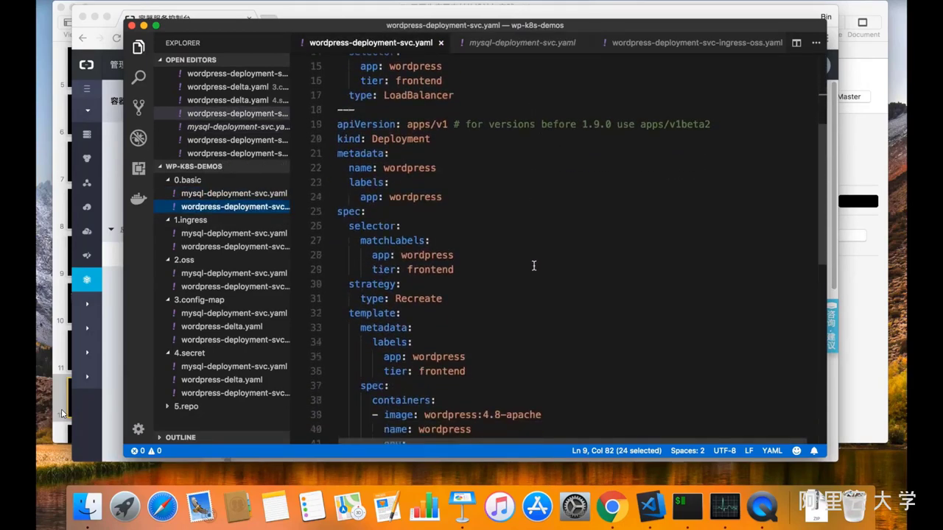
{"action": "scroll", "coordinate": [534, 266], "scroll_direction": "down", "scroll_amount": 3}
{"action": "left_click", "coordinate": [485, 275]}
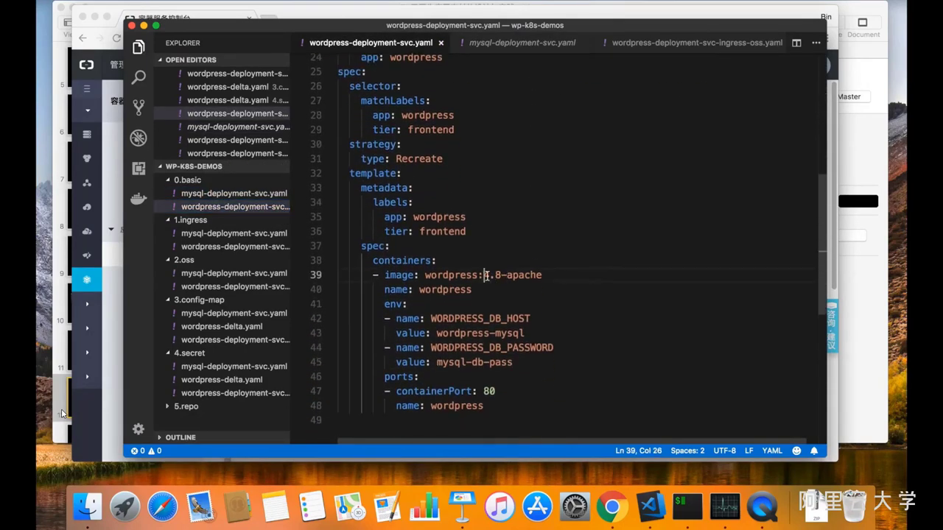
{"action": "left_click_drag", "start_coordinate": [486, 275], "coordinate": [545, 275]}
{"action": "key", "text": "super+c"}
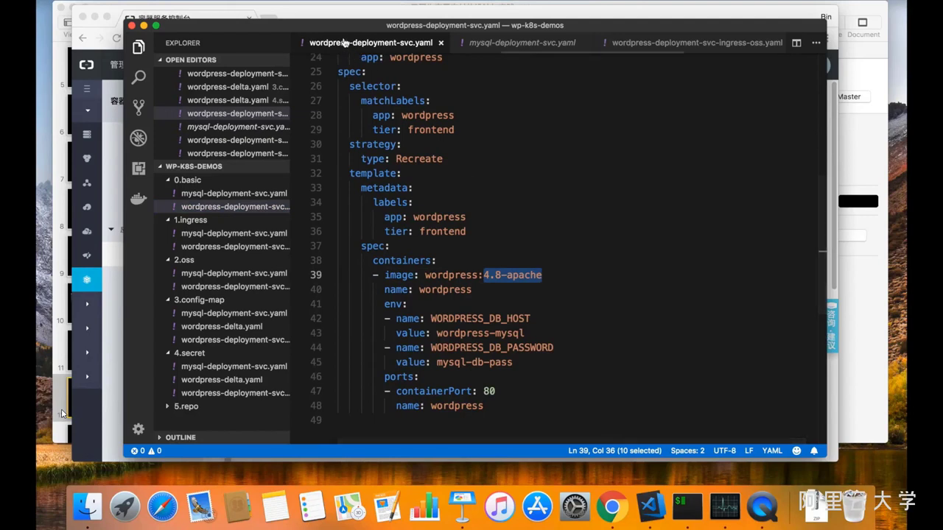
{"action": "left_click", "coordinate": [116, 41]}
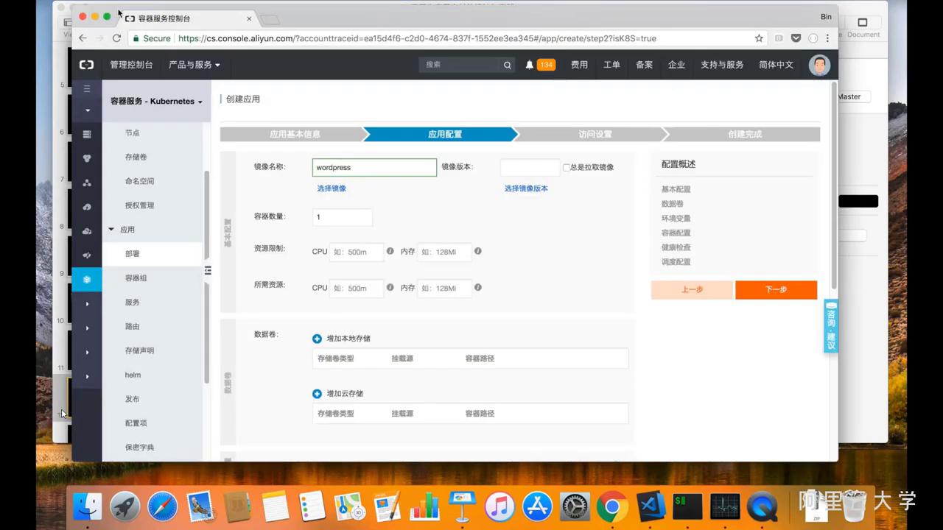
Set the wordpress image version to 4.8-apache
{"action": "left_click", "coordinate": [524, 166]}
{"action": "key", "text": "super+v"}
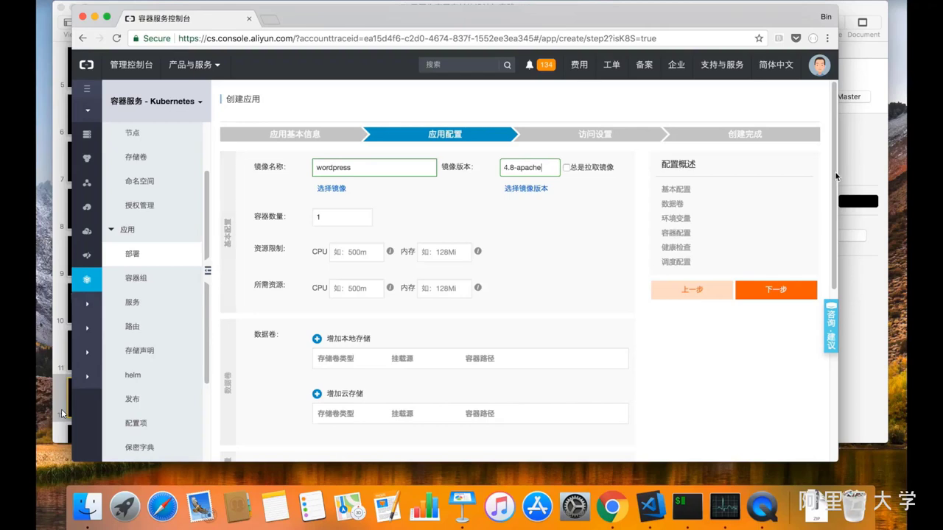
{"action": "left_click_drag", "start_coordinate": [836, 173], "coordinate": [836, 268]}
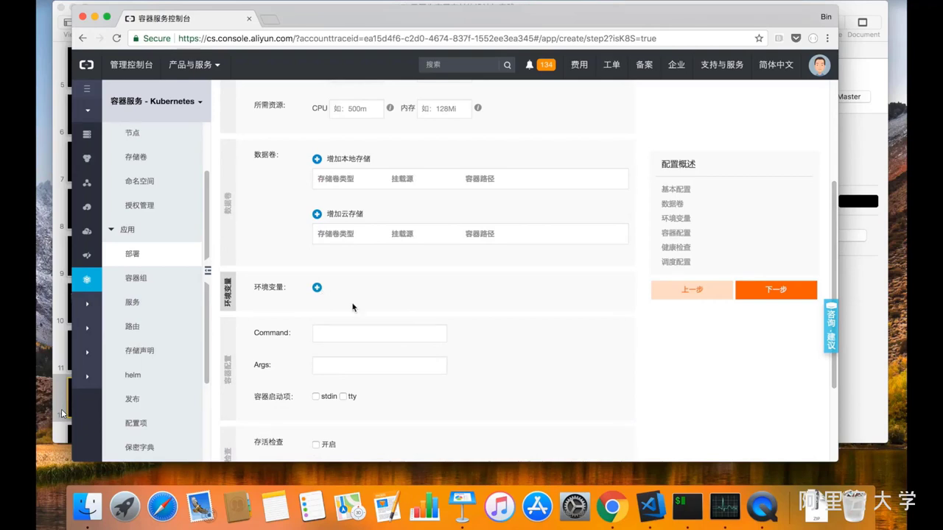
Copy the WORDPRESS_DB_HOST variable name from the YAML and bring the console form back
{"action": "left_click", "coordinate": [651, 506]}
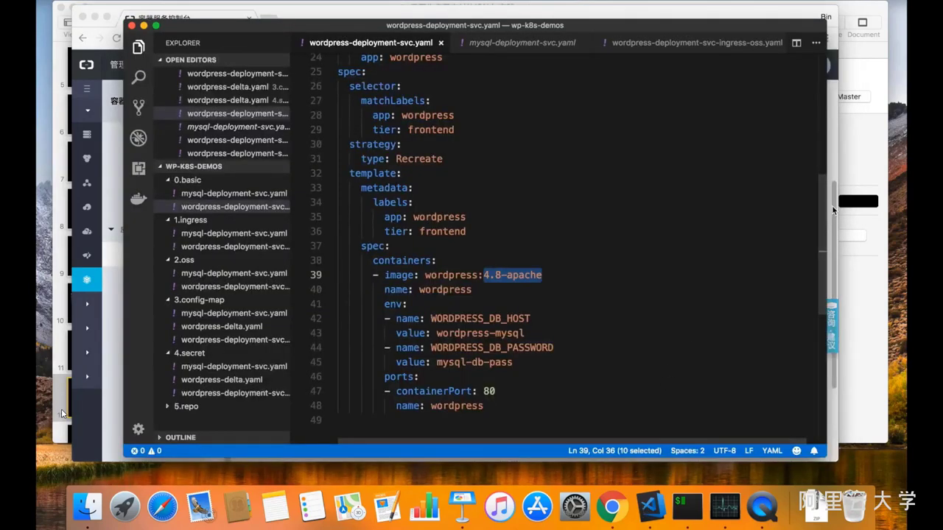
{"action": "key", "text": "super+Tab"}
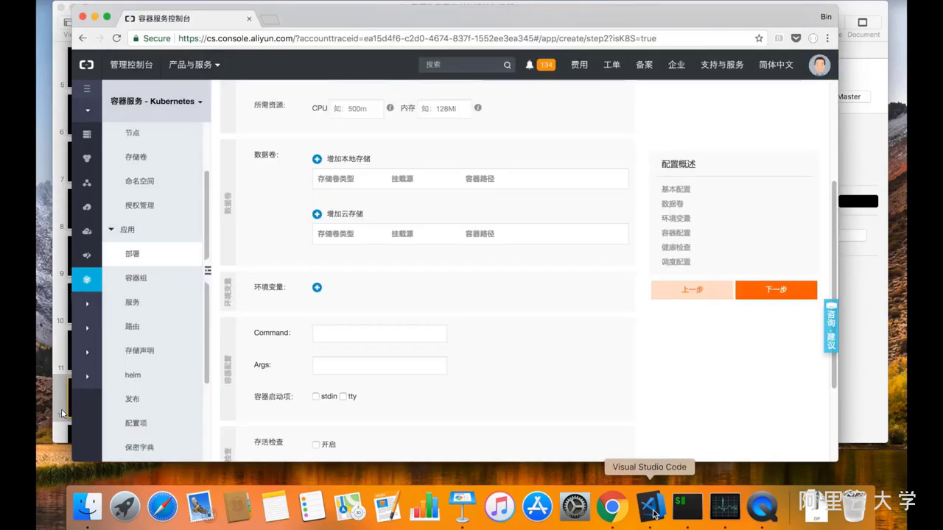
{"action": "left_click", "coordinate": [653, 509]}
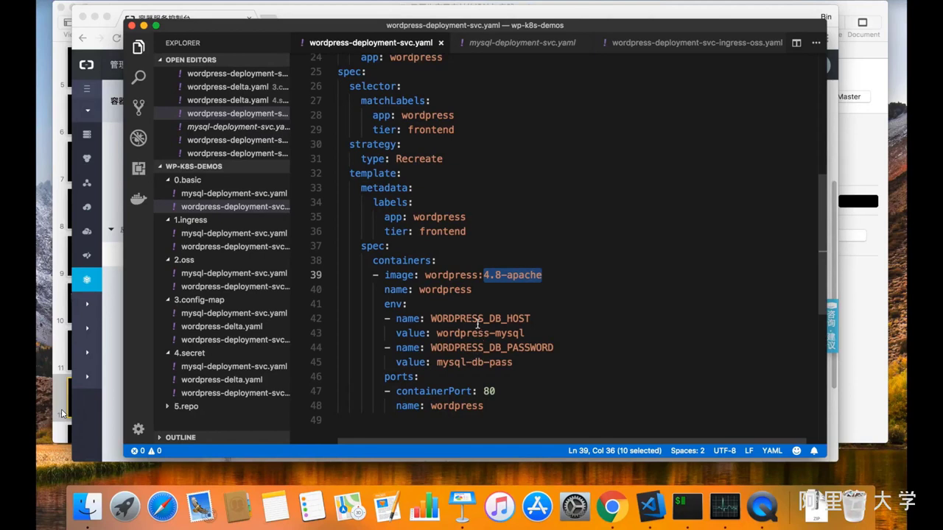
{"action": "left_click_drag", "start_coordinate": [431, 318], "coordinate": [534, 319]}
{"action": "key", "text": "super+c"}
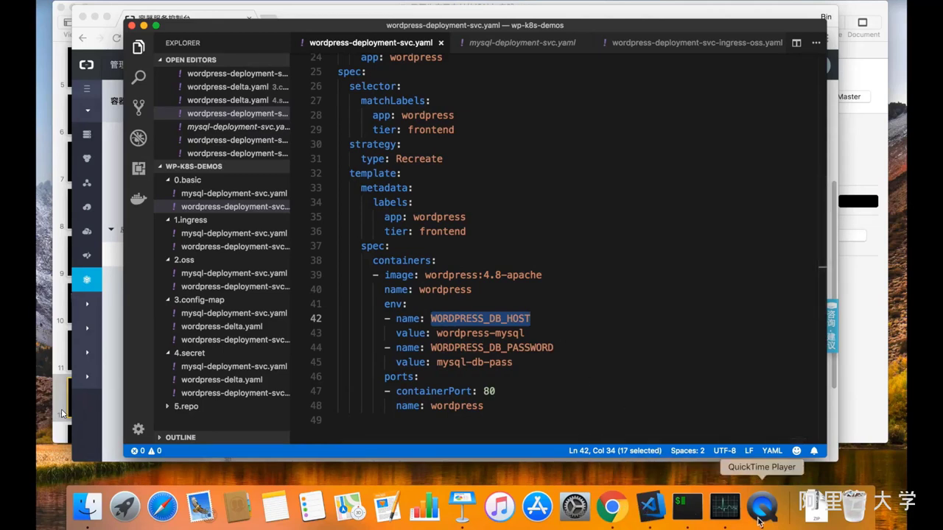
{"action": "left_click", "coordinate": [611, 507]}
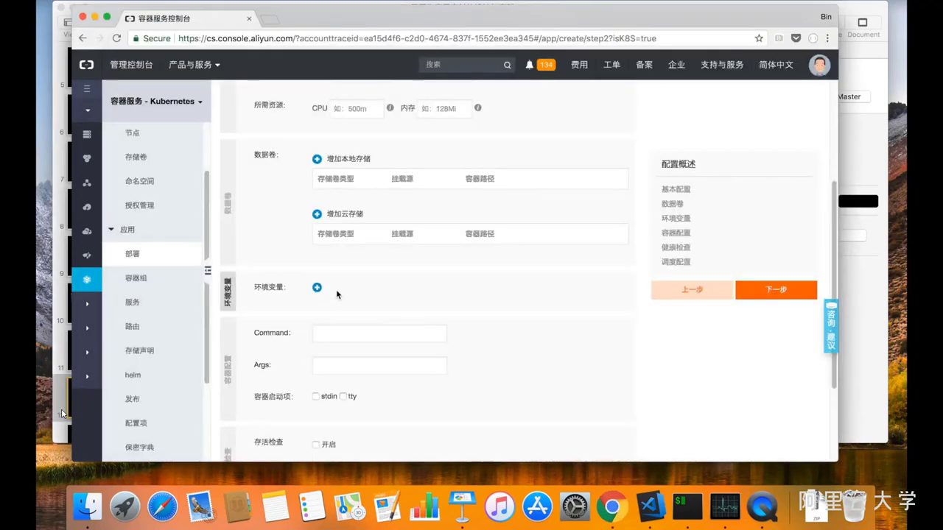
Add a WordPress environment variable WORDPRESS_DB_HOST with value mysql-svc
{"action": "left_click", "coordinate": [317, 287]}
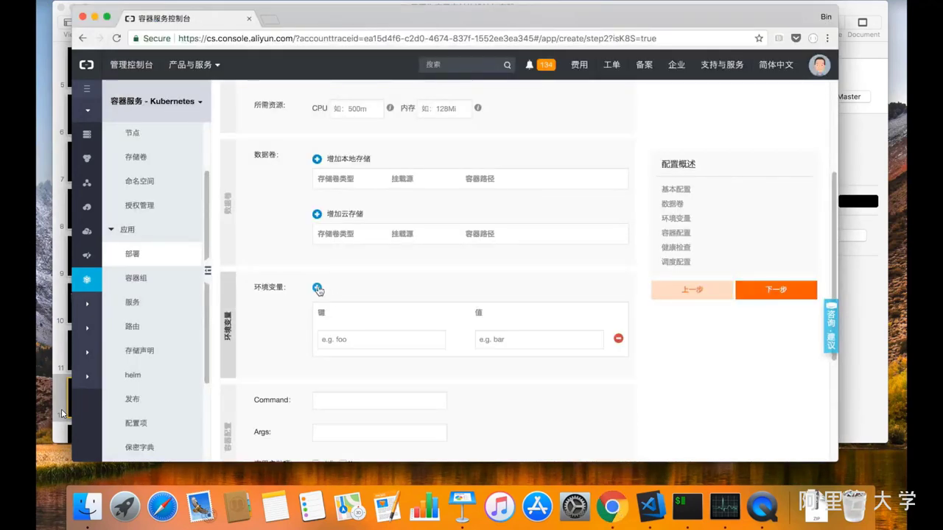
{"action": "left_click", "coordinate": [339, 341]}
{"action": "key", "text": "super+v"}
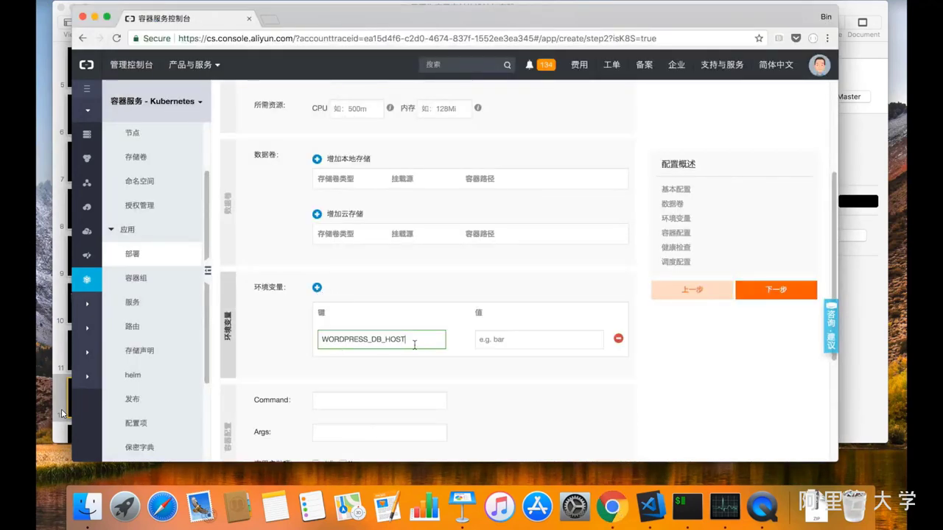
{"action": "left_click", "coordinate": [487, 340]}
{"action": "type", "text": "mysql-svc"}
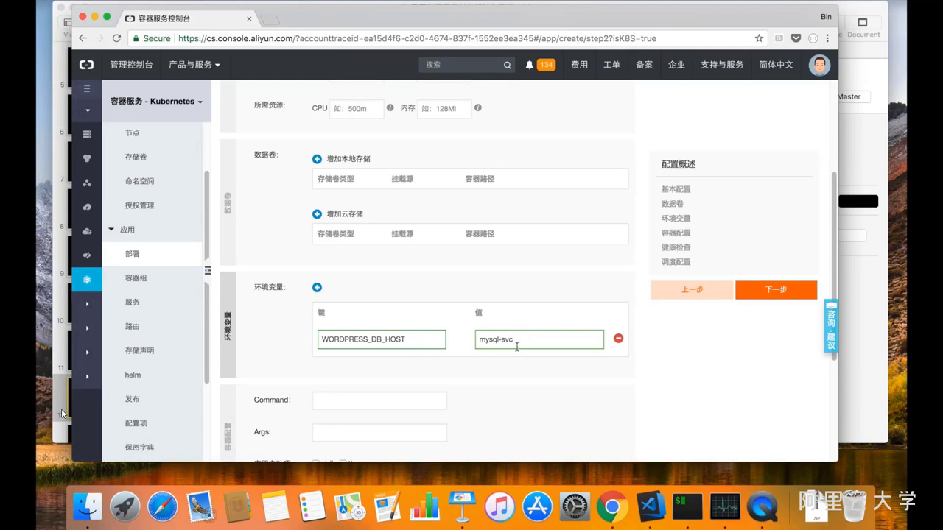
{"action": "left_click_drag", "start_coordinate": [837, 209], "coordinate": [836, 249]}
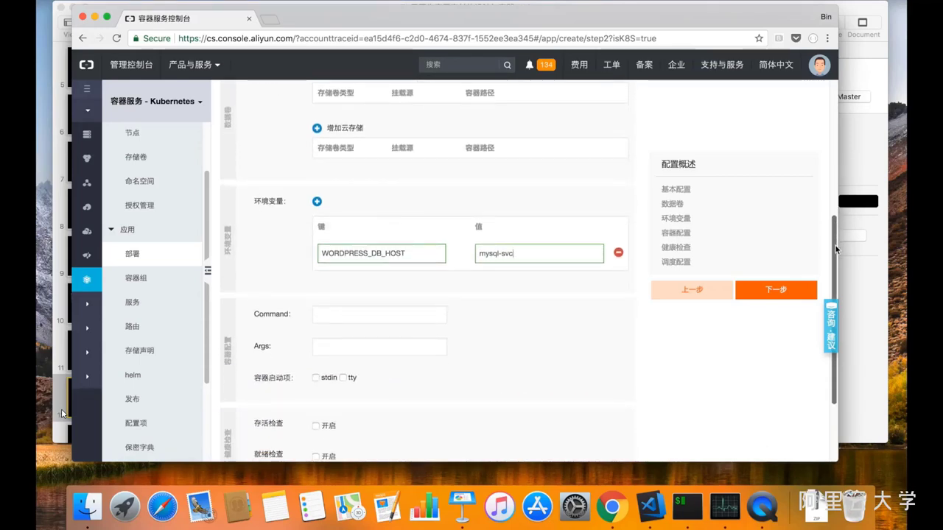
Add a second environment variable named WORDPRESS_DB_PASSWORD, copied from the wordpress yaml
{"action": "left_click", "coordinate": [317, 202]}
{"action": "key", "text": "super+Tab"}
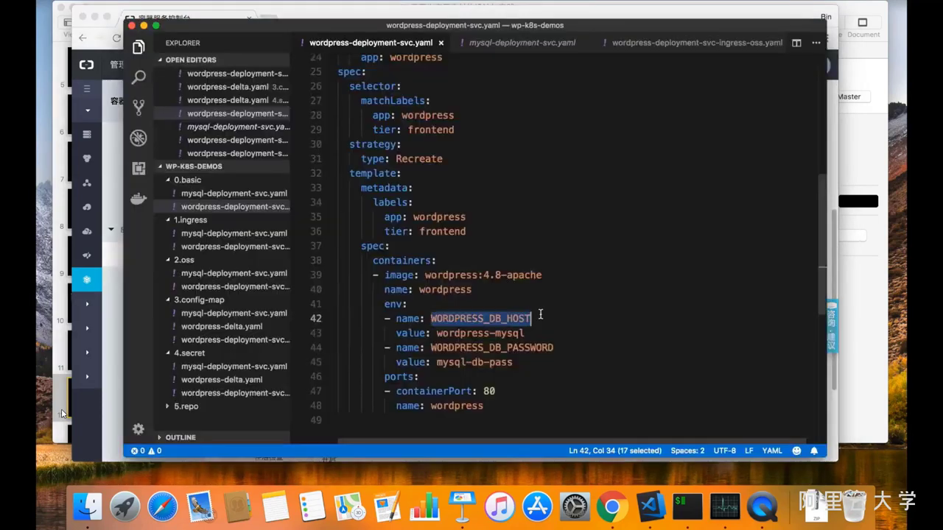
{"action": "left_click_drag", "start_coordinate": [436, 347], "coordinate": [563, 348]}
{"action": "key", "text": "super+c"}
{"action": "key", "text": "super+Tab"}
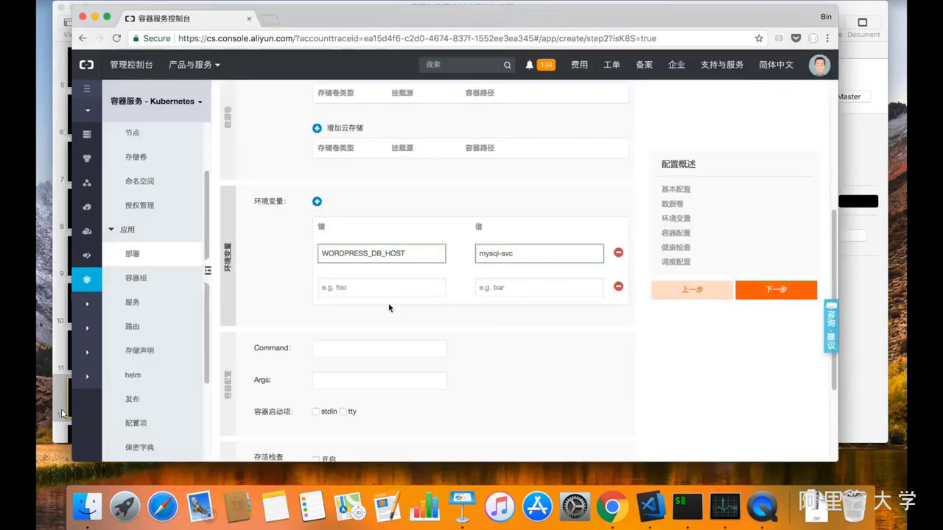
{"action": "left_click", "coordinate": [358, 289]}
{"action": "key", "text": "super+v"}
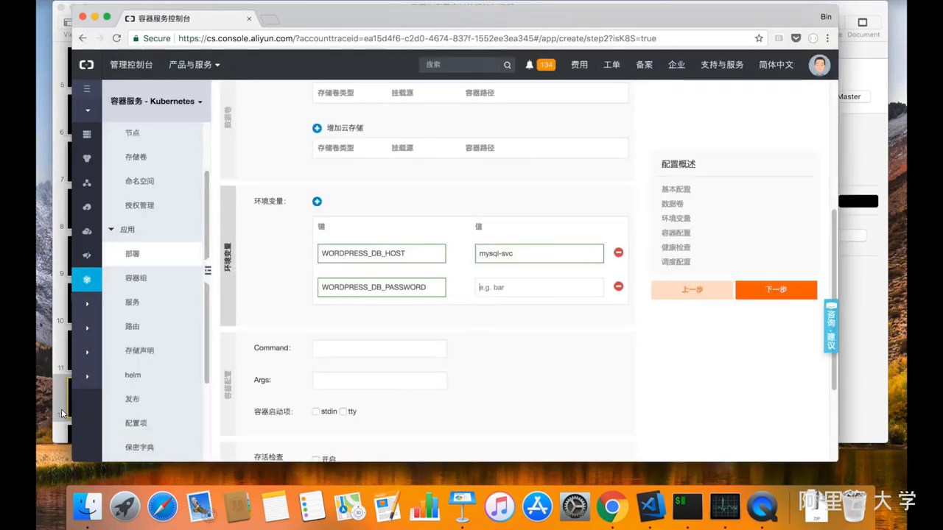
Fill in the database password value from the yaml and continue to access settings
{"action": "key", "text": "super+Tab"}
{"action": "left_click_drag", "start_coordinate": [437, 363], "coordinate": [511, 370]}
{"action": "key", "text": "super+c"}
{"action": "key", "text": "super+Tab"}
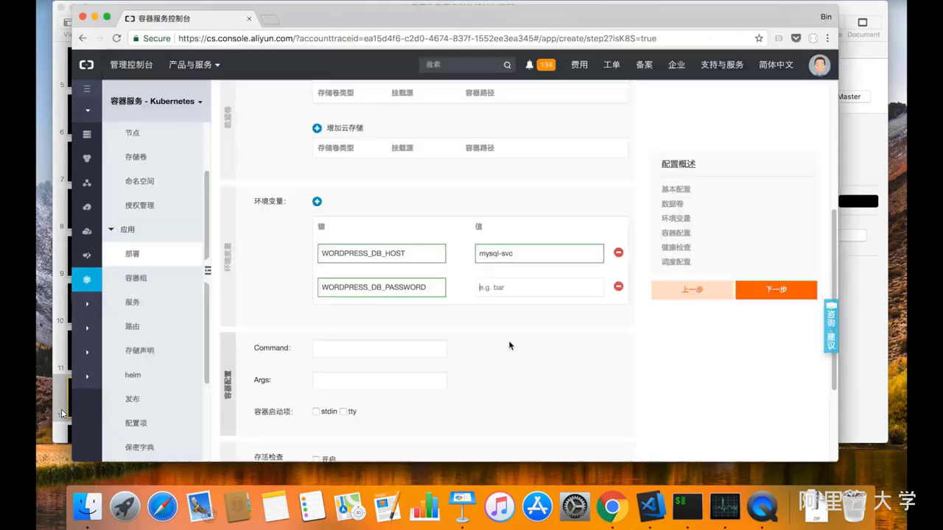
{"action": "left_click", "coordinate": [488, 286]}
{"action": "key", "text": "super+v"}
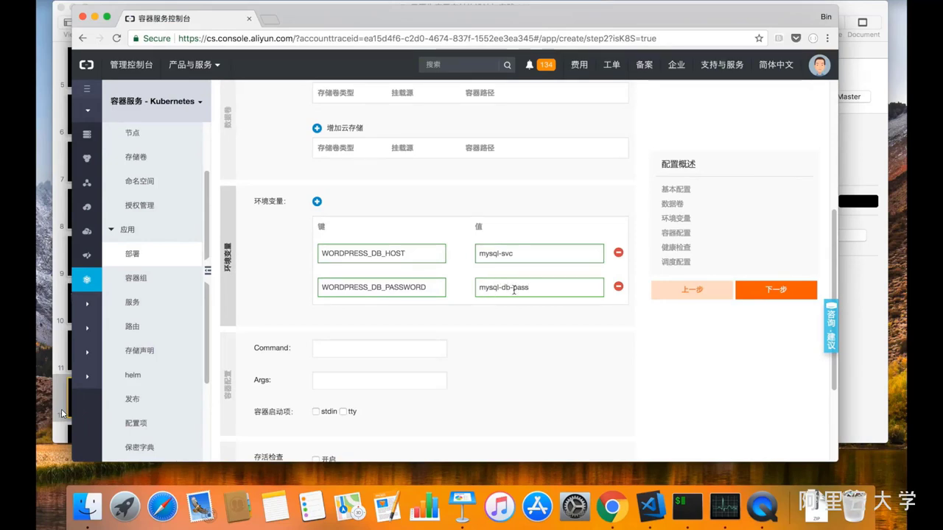
{"action": "left_click", "coordinate": [773, 290]}
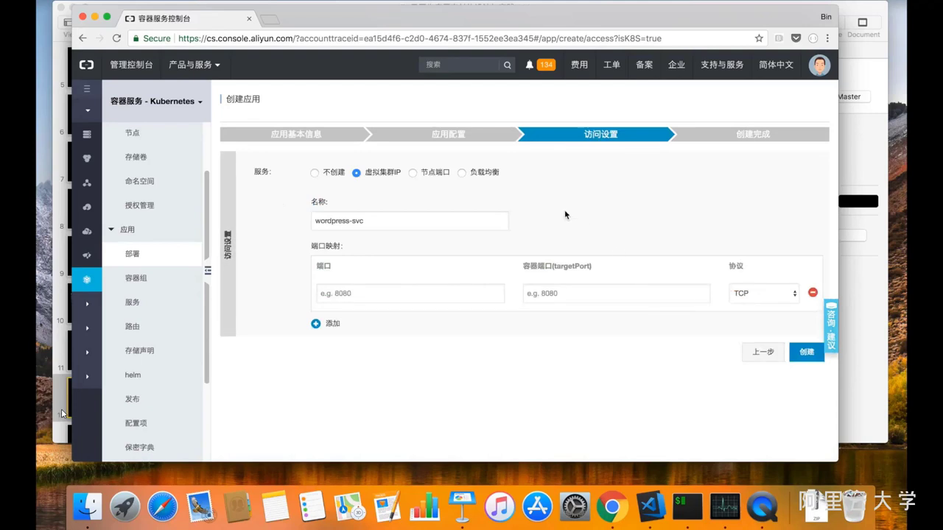
Make wordpress-svc a public load balancer mapping port 8080 to container port 80, then create it
{"action": "left_click", "coordinate": [461, 173]}
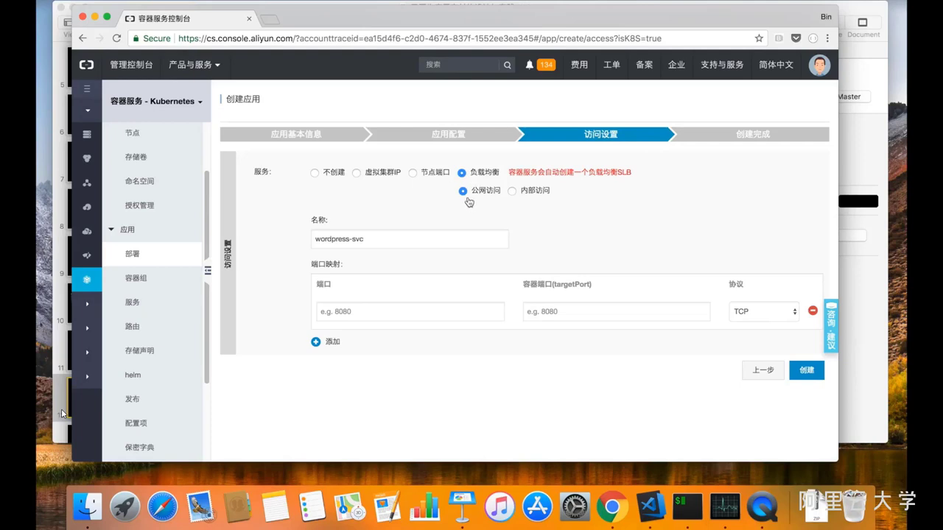
{"action": "left_click", "coordinate": [549, 314]}
{"action": "key", "text": "super+Tab"}
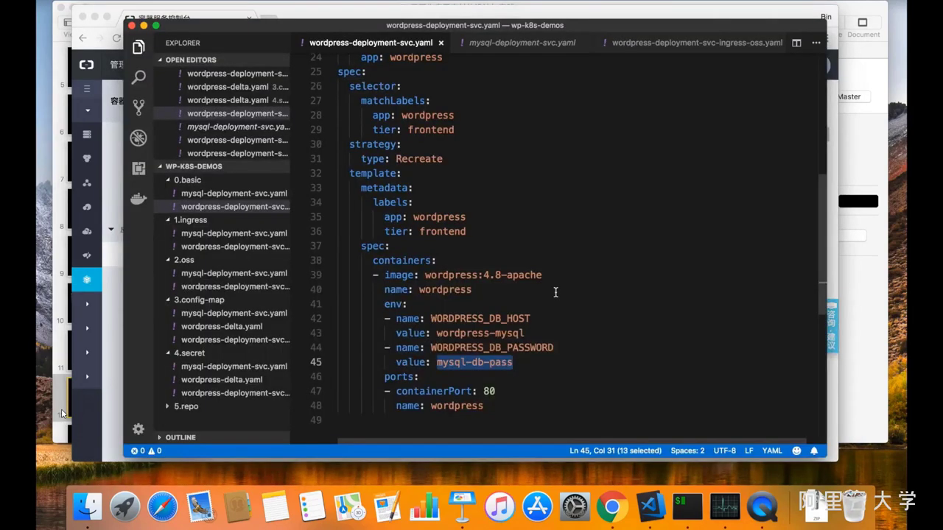
{"action": "key", "text": "super+Tab"}
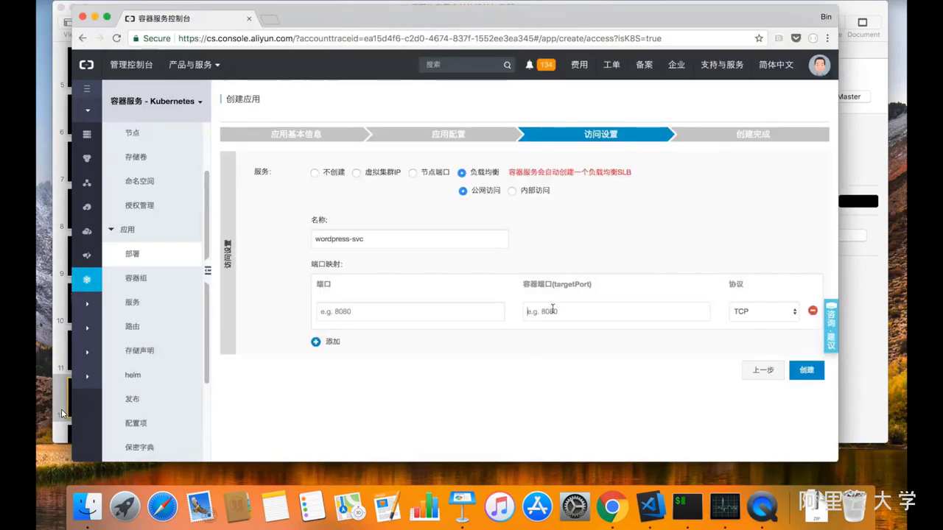
{"action": "type", "text": "80"}
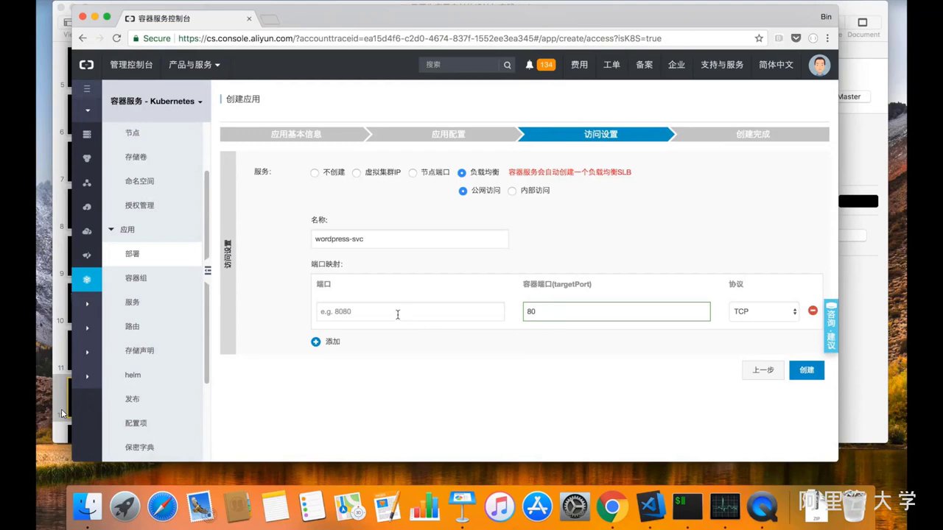
{"action": "left_click", "coordinate": [398, 314]}
{"action": "type", "text": "8080"}
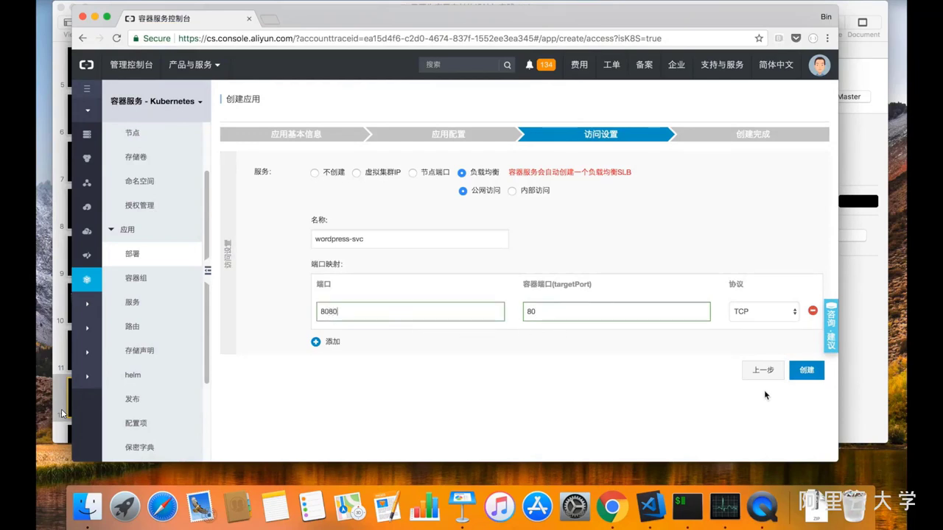
{"action": "left_click", "coordinate": [801, 375]}
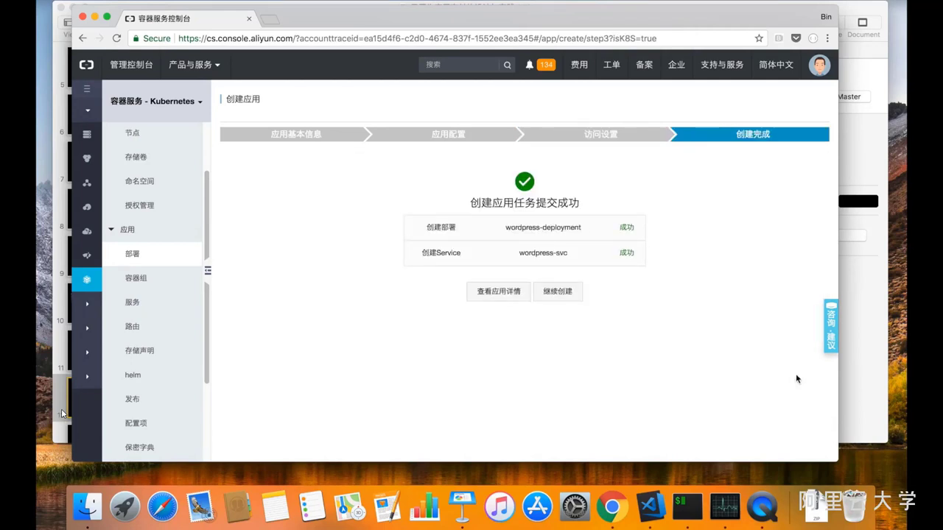
Open wordpress-deployment details, check its pods, then view the services list showing wordpress-svc at 47.96.221.215:8080
{"action": "left_click", "coordinate": [492, 297]}
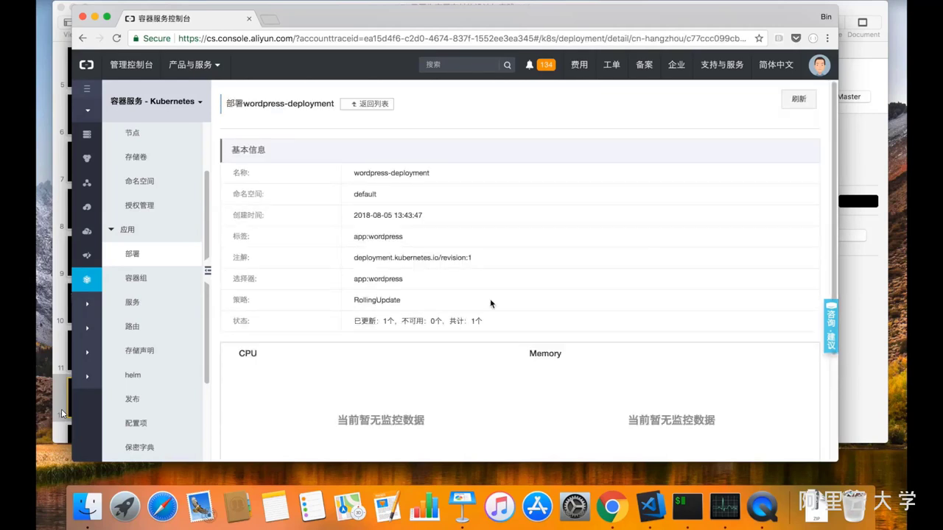
{"action": "left_click", "coordinate": [137, 283]}
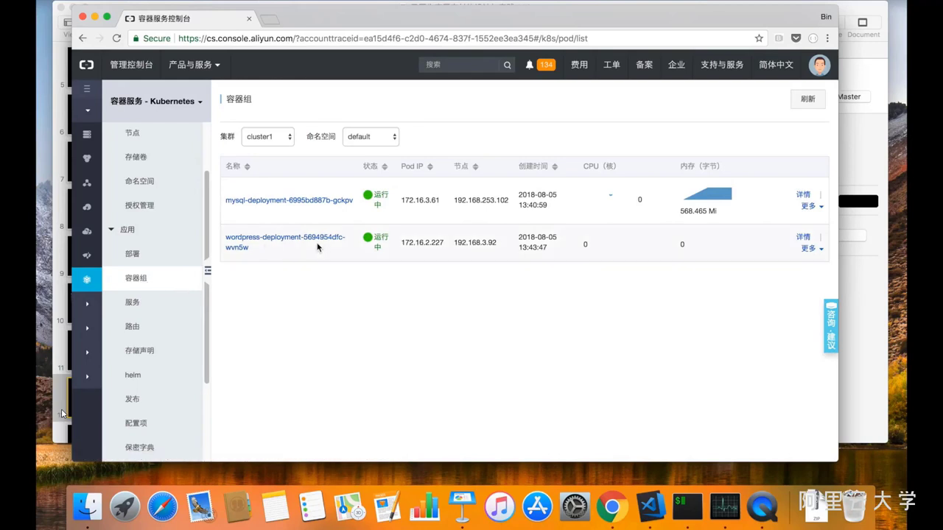
{"action": "left_click", "coordinate": [137, 303]}
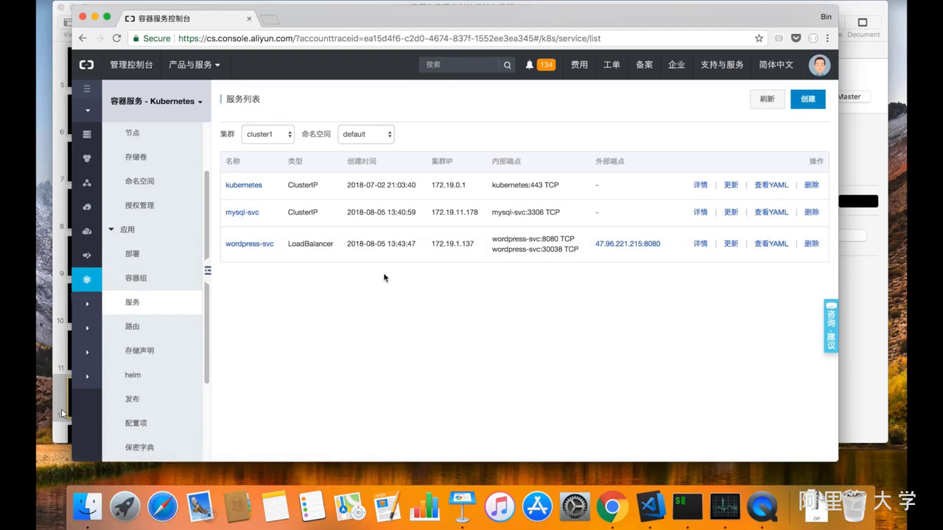
Open the 47.96.221.215:8080 endpoint in a new tab, then return to the console and show all windows
{"action": "left_click", "coordinate": [634, 247]}
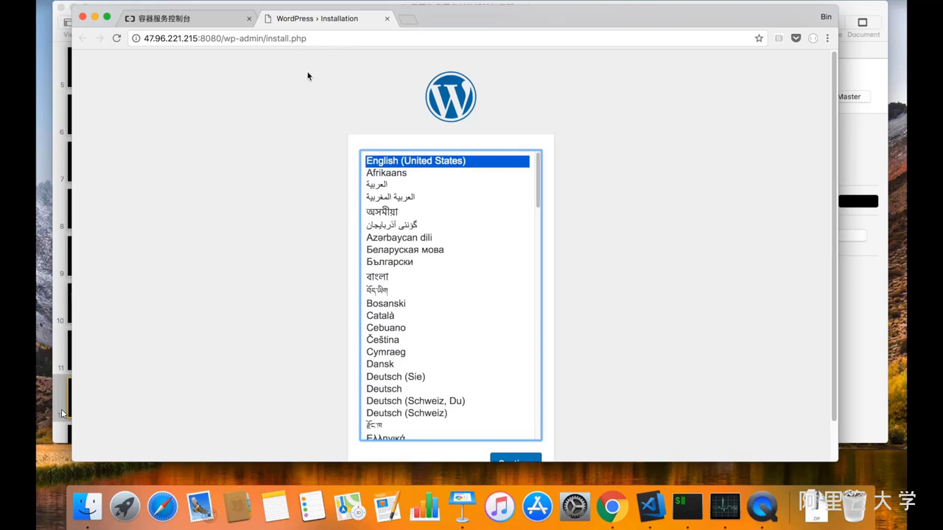
{"action": "left_click", "coordinate": [193, 19]}
{"action": "key", "text": "ctrl+Up"}
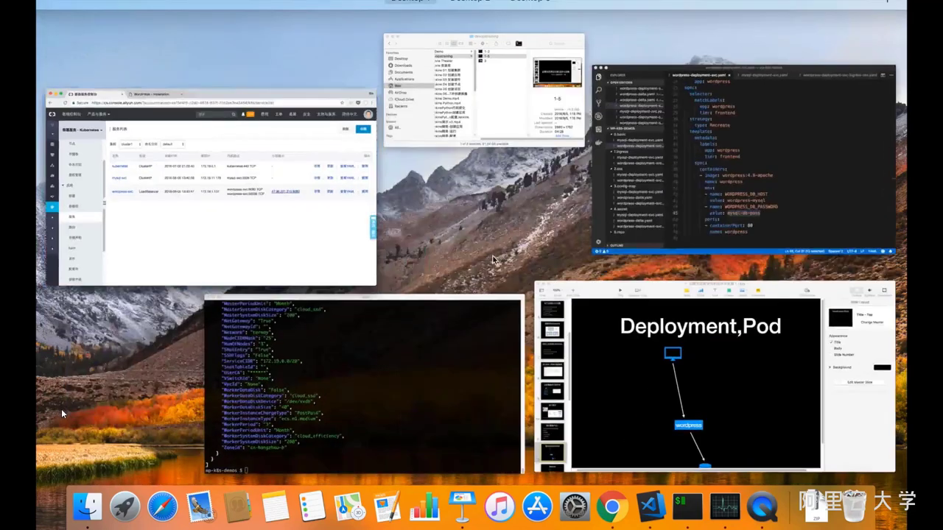
Play the Keynote deck and advance from the Deployment,Pod slide to the Service slide
{"action": "left_click", "coordinate": [637, 364]}
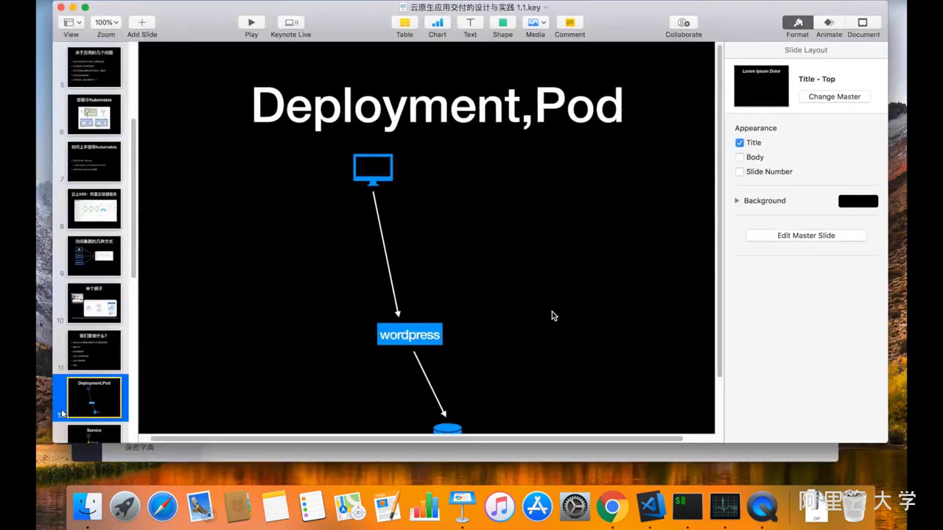
{"action": "left_click", "coordinate": [252, 24]}
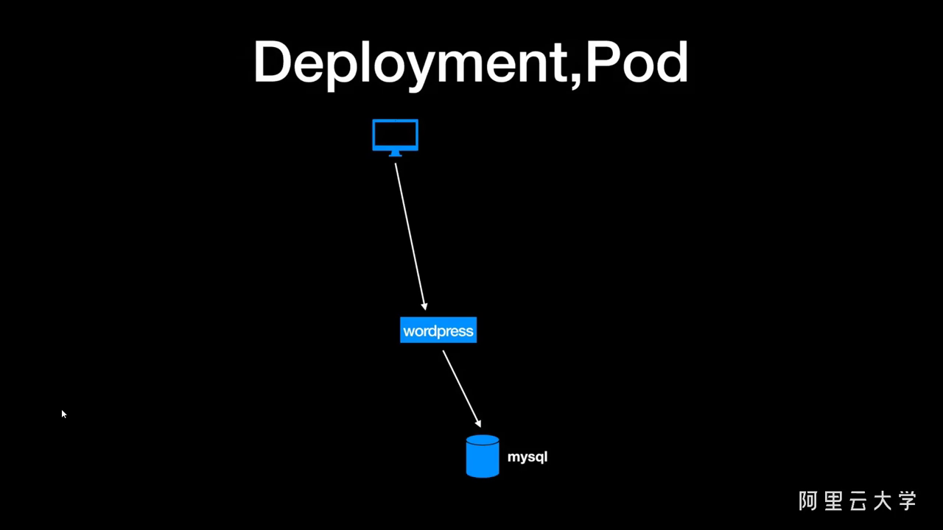
{"action": "key", "text": "Right"}
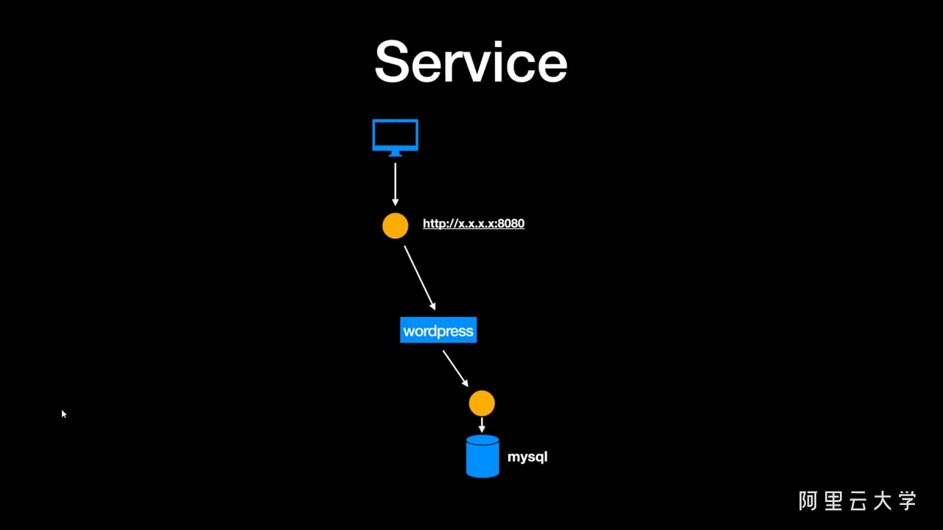
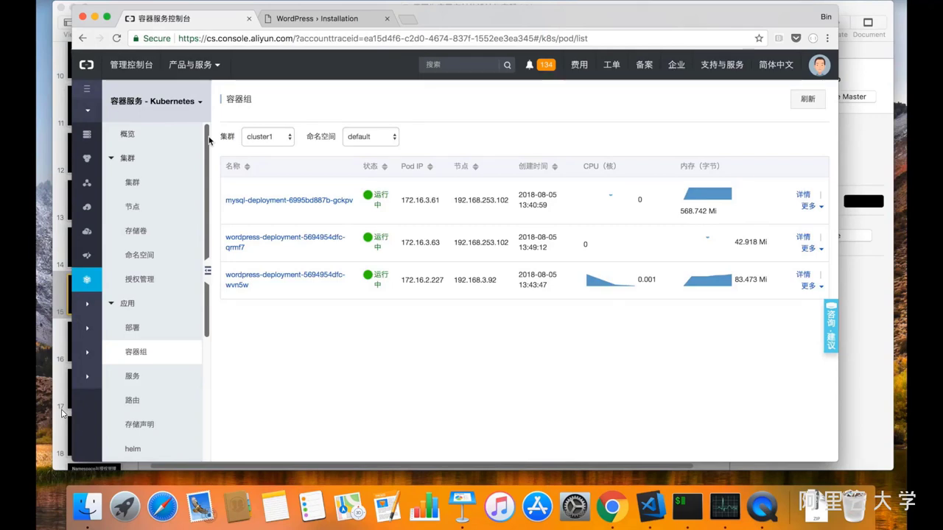
Close the WordPress tab and load the OSS console in a new tab
{"action": "left_click", "coordinate": [387, 19]}
{"action": "left_click", "coordinate": [273, 20]}
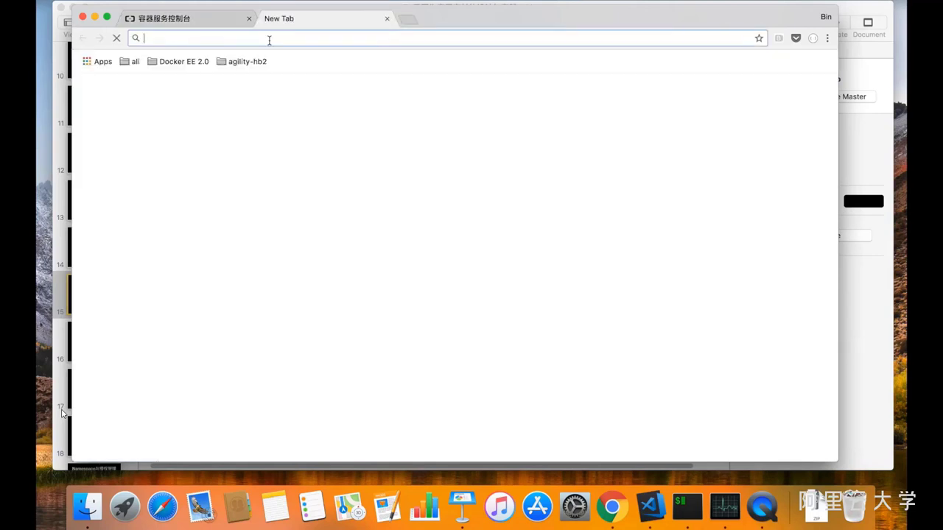
{"action": "type", "text": "oss"}
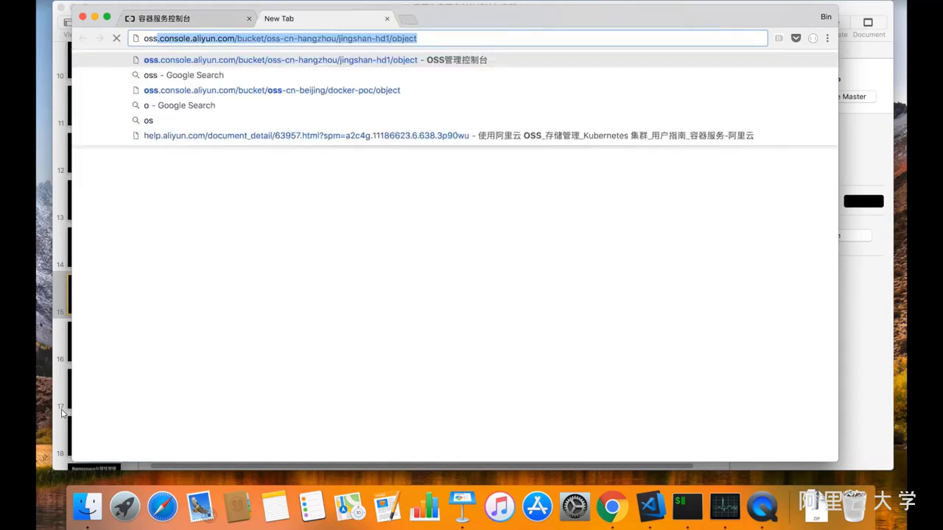
{"action": "key", "text": "Return"}
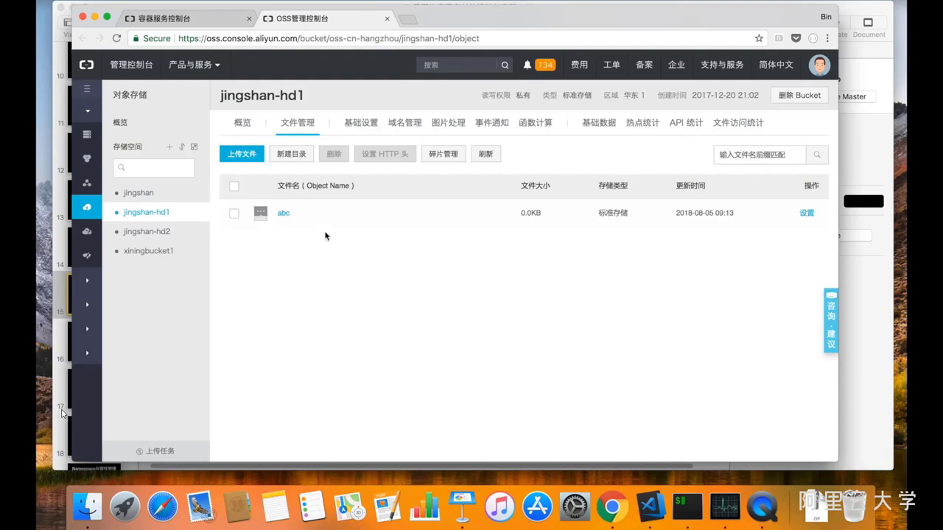
Delete file abc from bucket jingshan-hd1, then go back to the Kubernetes console tab
{"action": "left_click", "coordinate": [233, 213]}
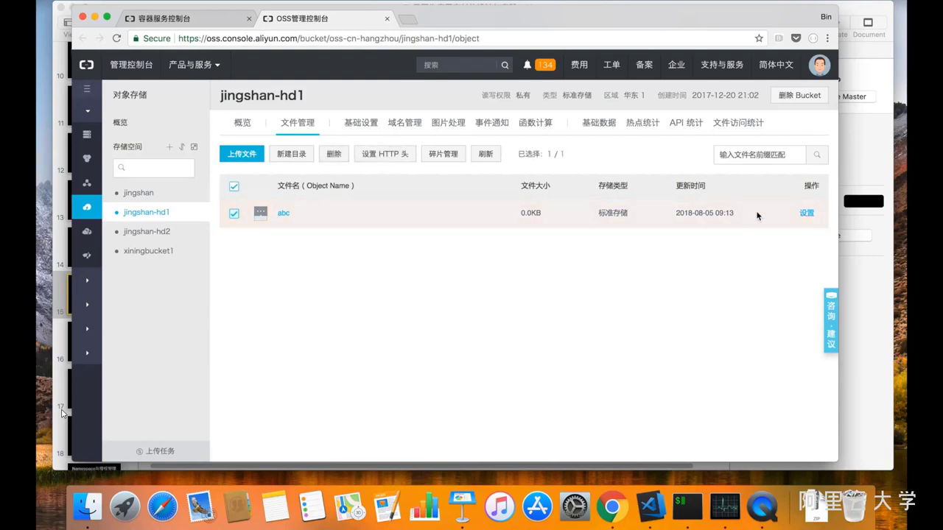
{"action": "left_click", "coordinate": [331, 156]}
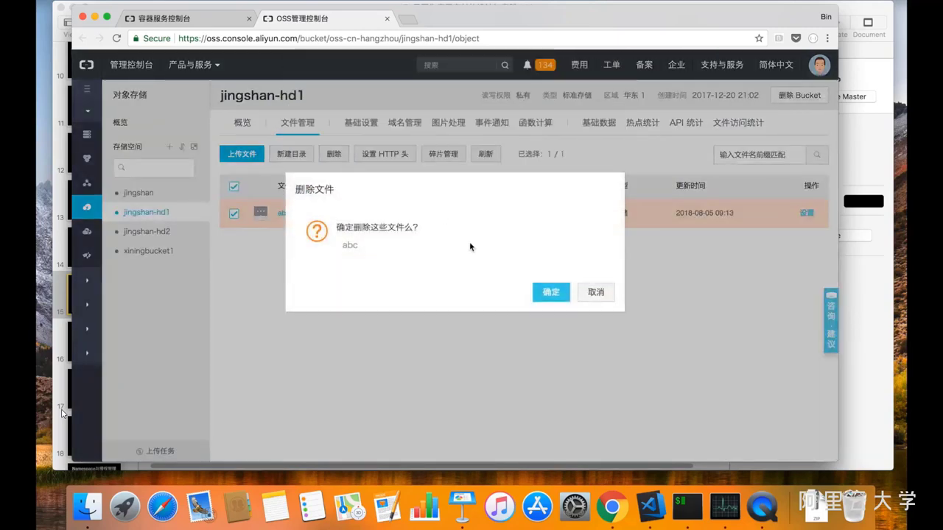
{"action": "left_click", "coordinate": [549, 293]}
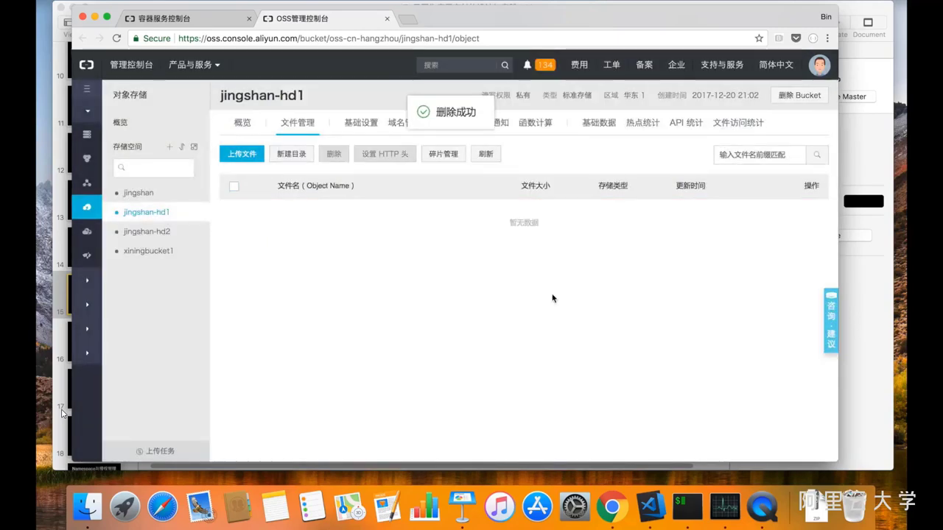
{"action": "left_click", "coordinate": [191, 17]}
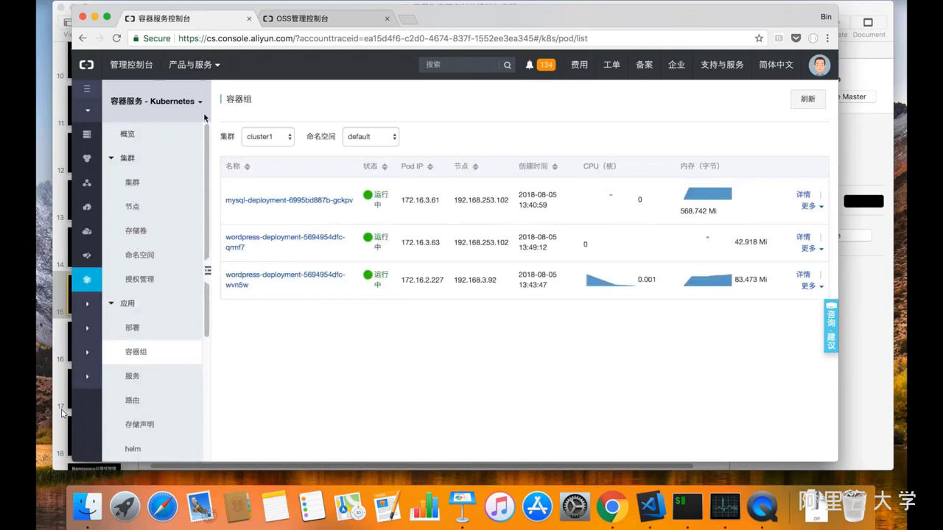
Start a new OSS storage volume named wordpress-oss-pv2 with 50Gi capacity
{"action": "left_click", "coordinate": [146, 232]}
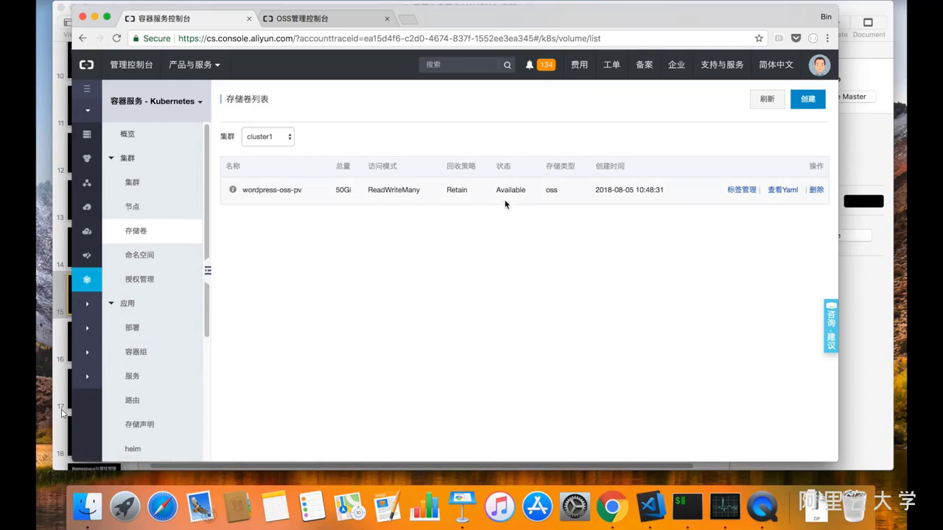
{"action": "left_click", "coordinate": [808, 98]}
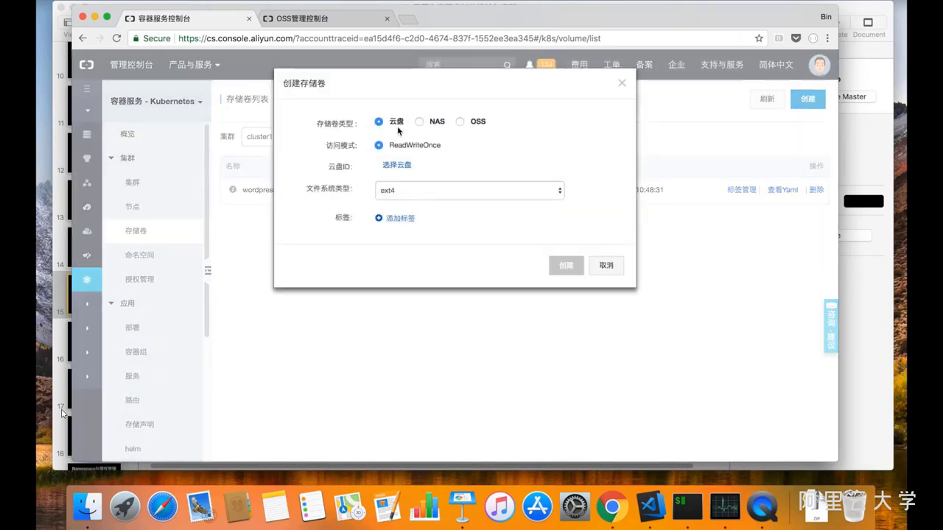
{"action": "left_click", "coordinate": [461, 124]}
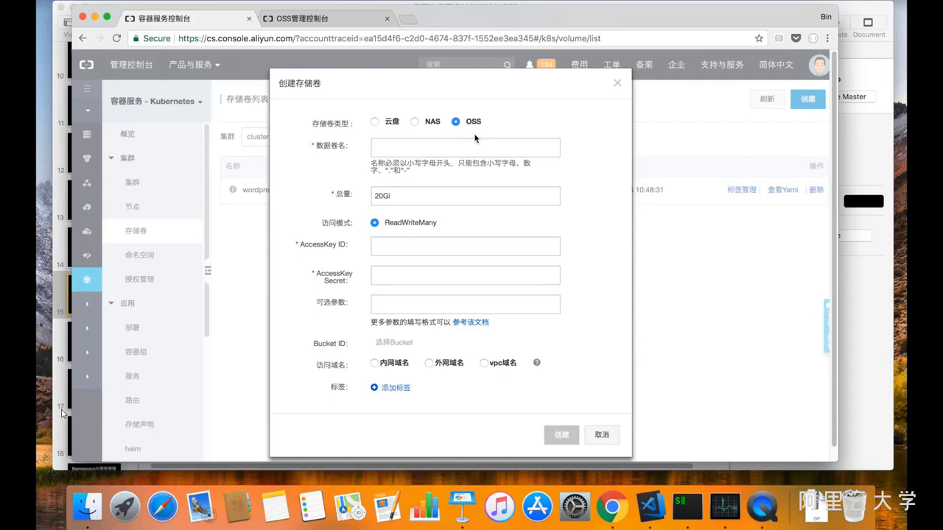
{"action": "left_click", "coordinate": [452, 145]}
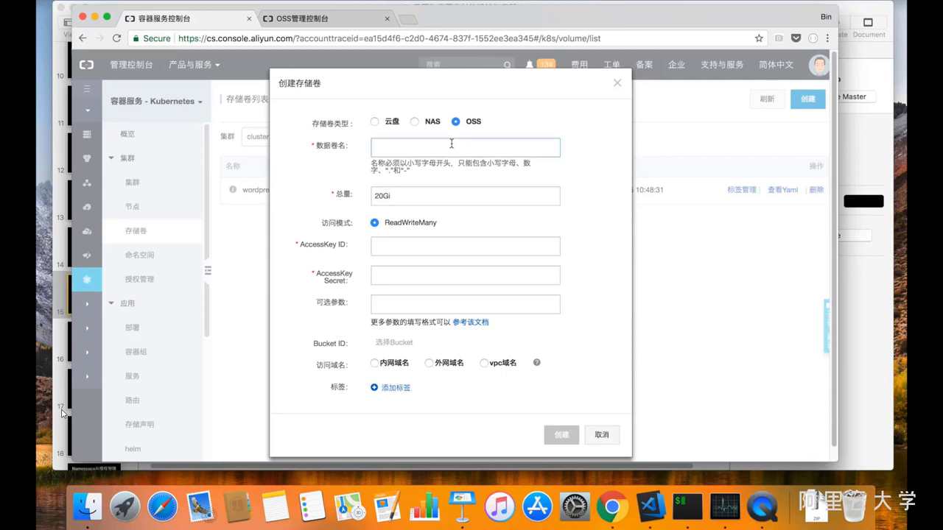
{"action": "type", "text": "wordpress"}
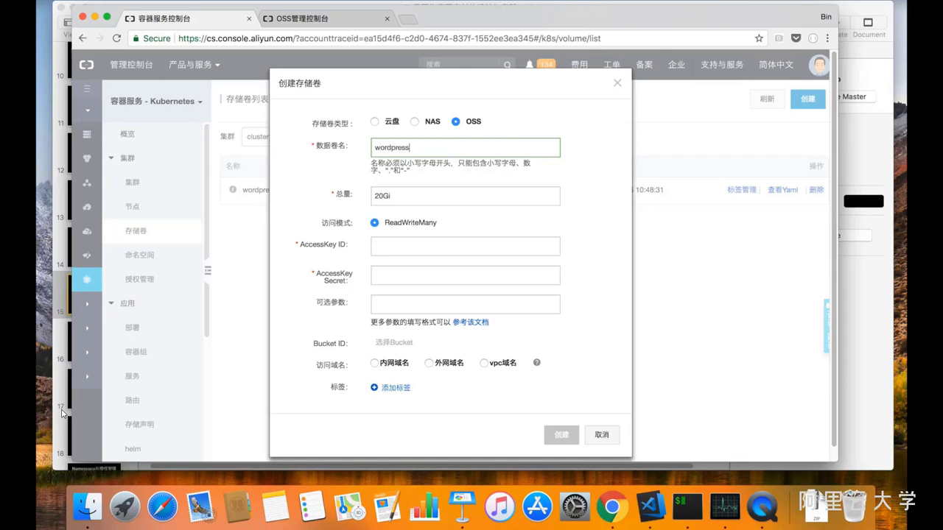
{"action": "type", "text": "-oss-pv2"}
{"action": "left_click_drag", "start_coordinate": [387, 196], "coordinate": [368, 199]}
{"action": "type", "text": "50"}
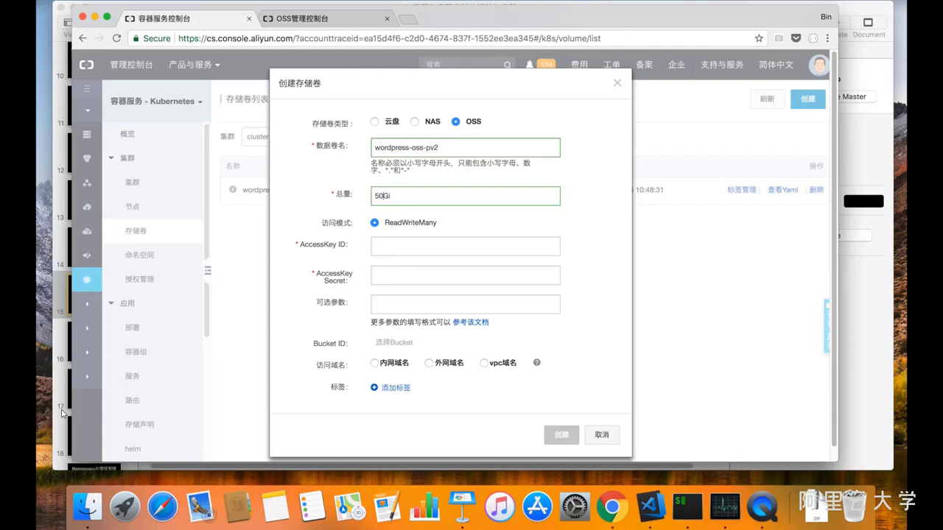
Fill in placeholder AccessKey ID and Secret, dismiss the bucket error, and choose the VPC domain
{"action": "left_click", "coordinate": [386, 246]}
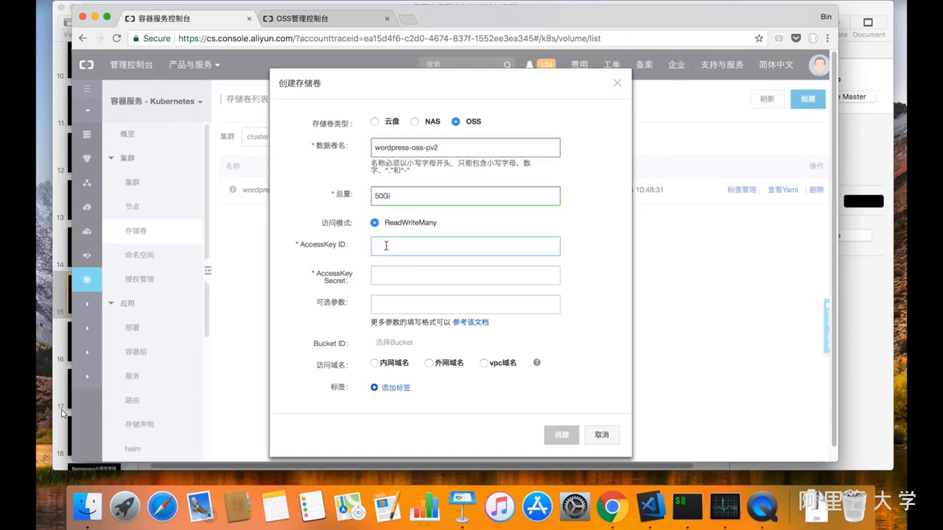
{"action": "type", "text": "xxx"}
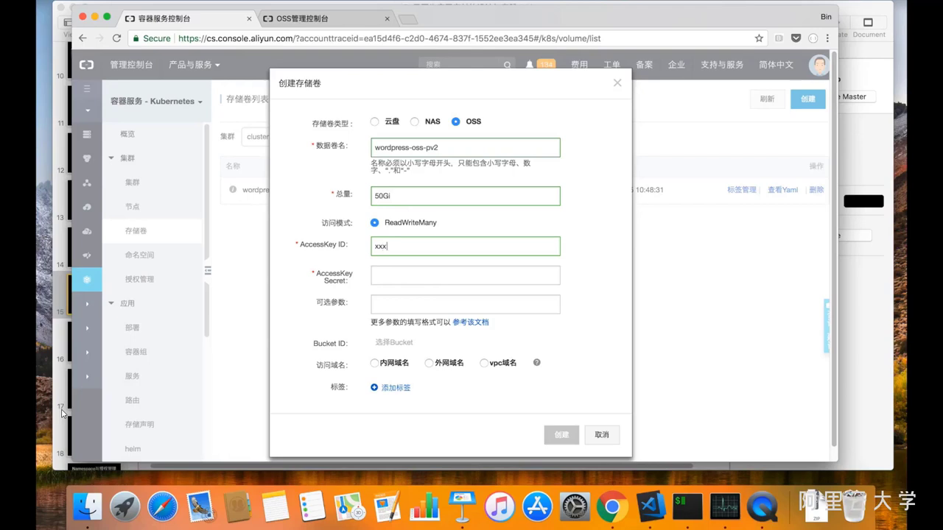
{"action": "left_click", "coordinate": [383, 275]}
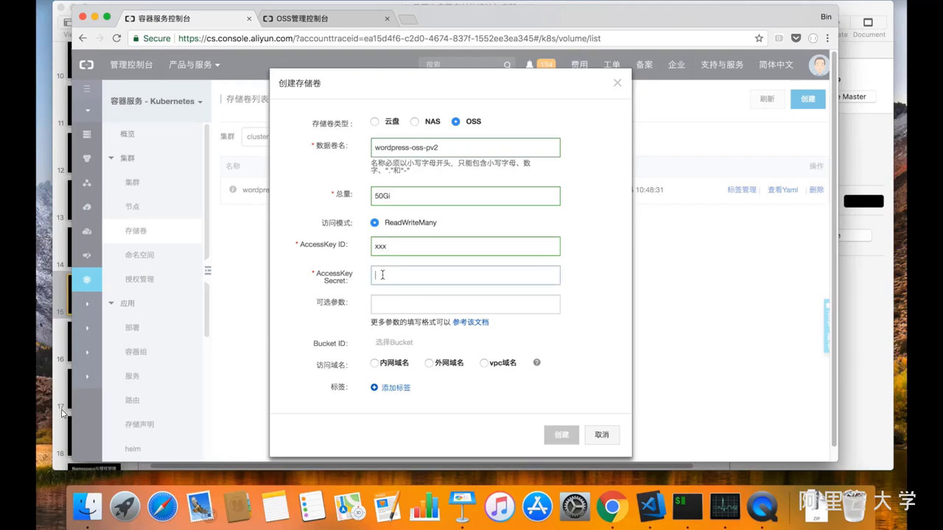
{"action": "type", "text": "xxx"}
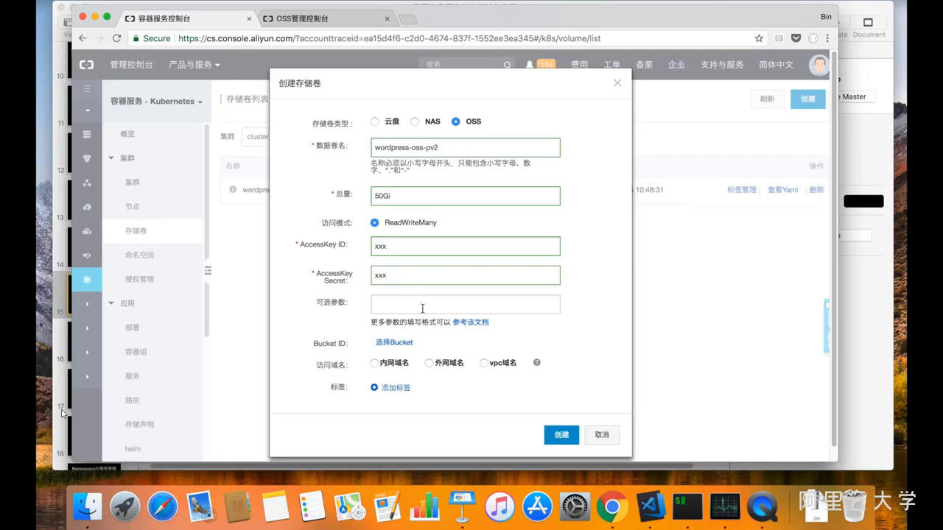
{"action": "left_click", "coordinate": [405, 345]}
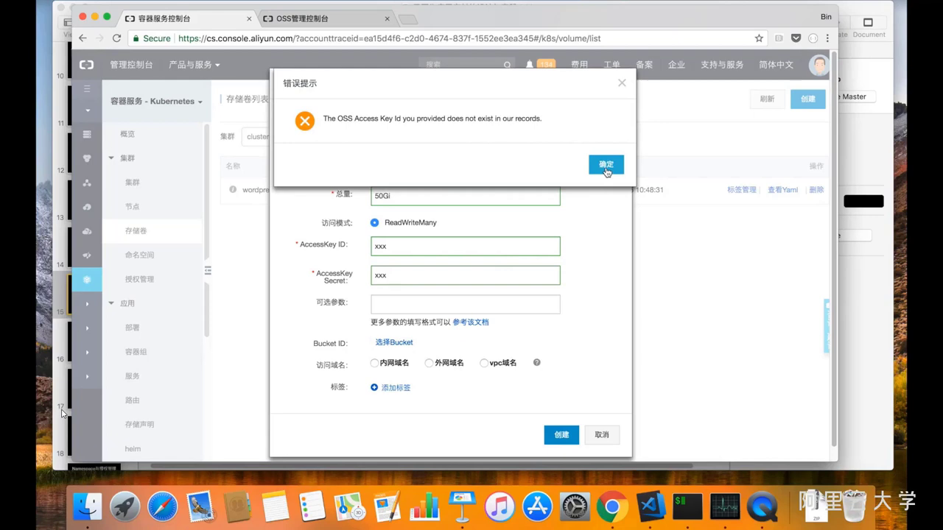
{"action": "left_click", "coordinate": [623, 86]}
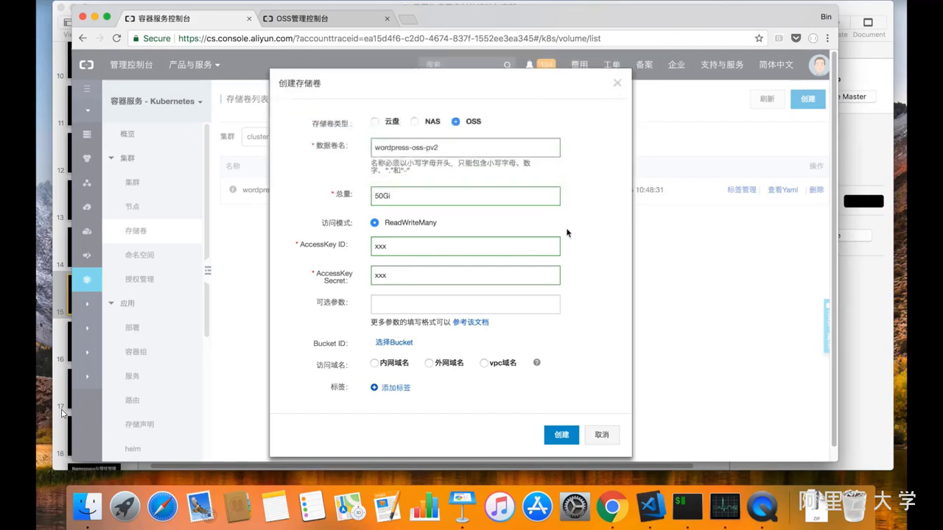
{"action": "left_click", "coordinate": [483, 365]}
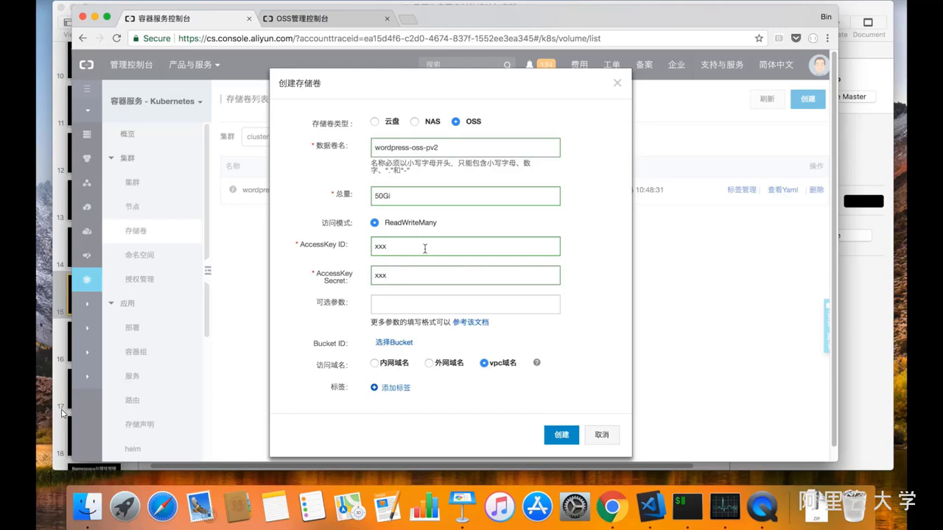
Discard the wordpress-oss-pv2 volume, select the existing wordpress-oss-pv name, and open the storage claim list
{"action": "left_click", "coordinate": [602, 434]}
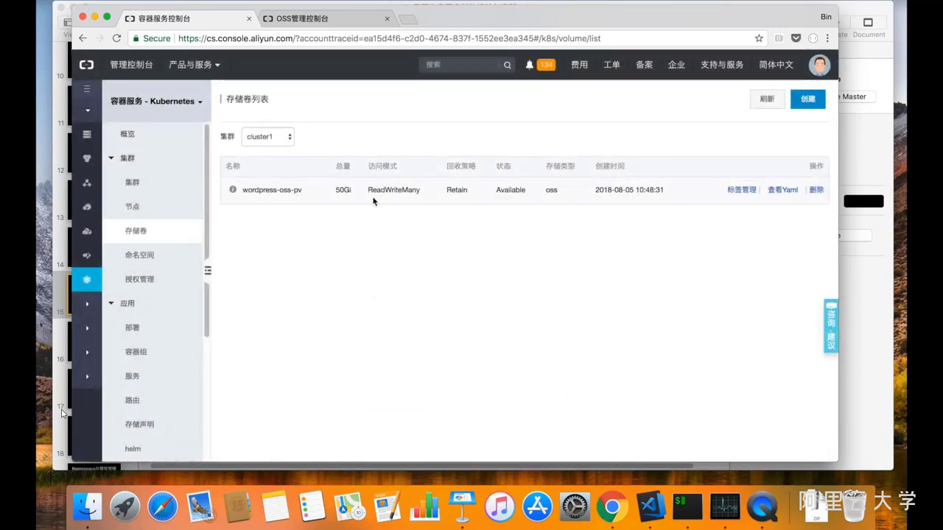
{"action": "left_click_drag", "start_coordinate": [243, 190], "coordinate": [306, 193]}
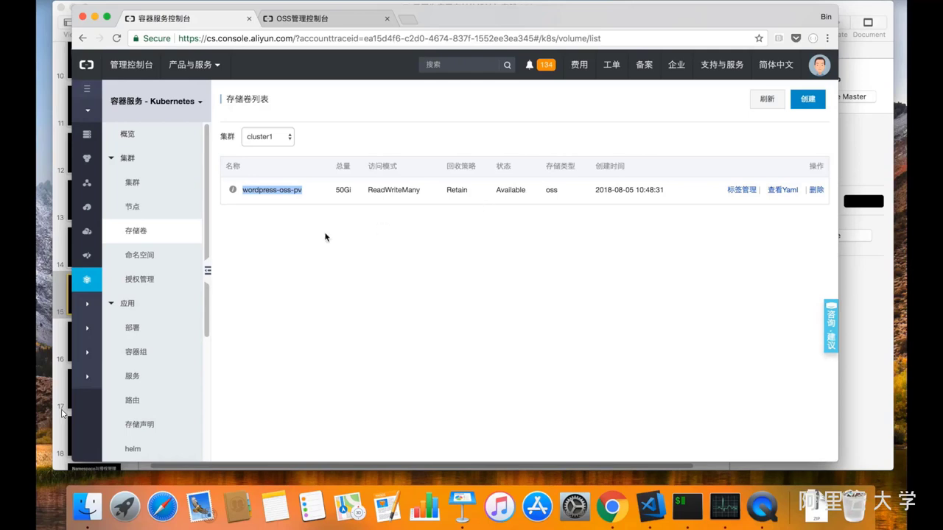
{"action": "scroll", "coordinate": [204, 310], "scroll_direction": "down", "scroll_amount": 5}
{"action": "scroll", "coordinate": [204, 314], "scroll_direction": "down", "scroll_amount": 1}
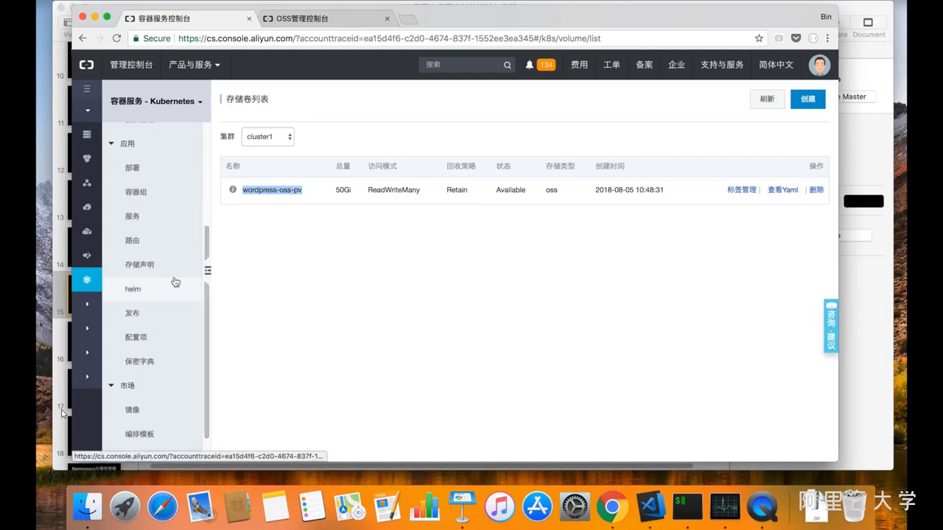
{"action": "left_click", "coordinate": [151, 271]}
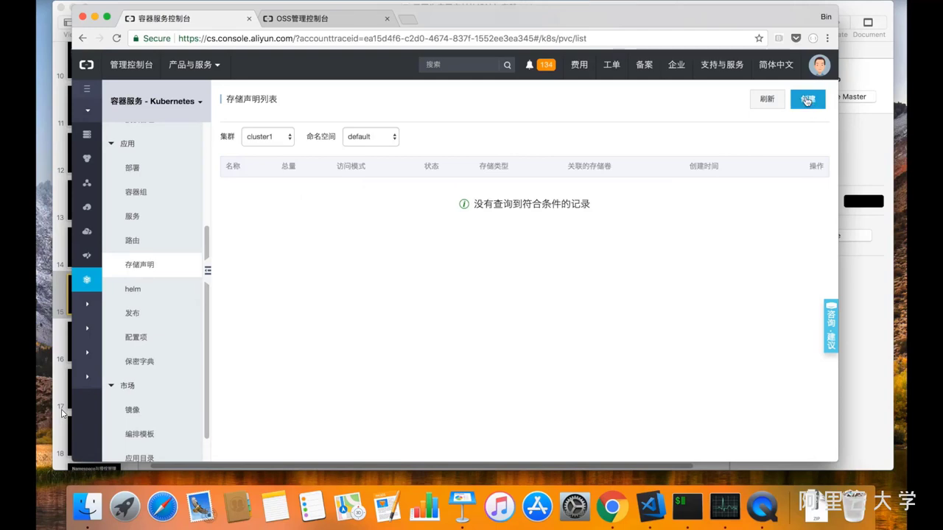
Begin a new OSS-type storage claim, then switch to VS Code to get its name
{"action": "left_click", "coordinate": [807, 100]}
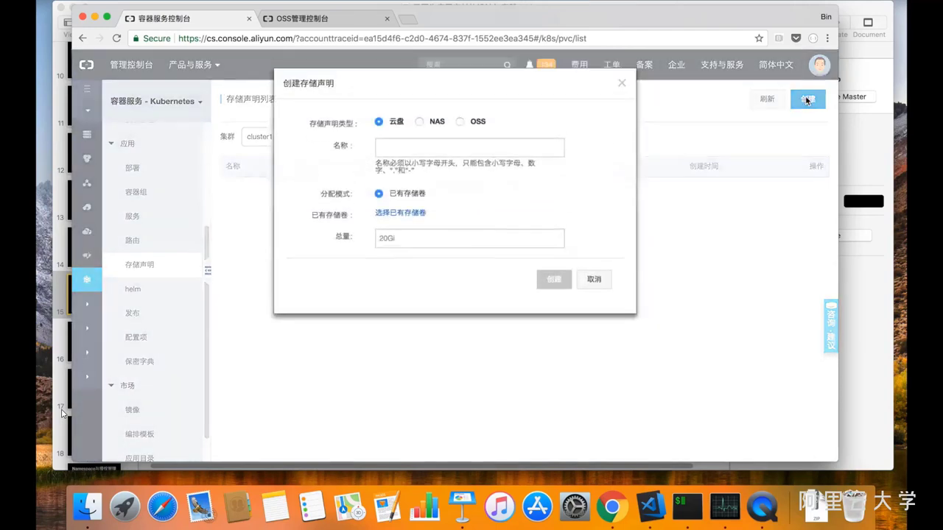
{"action": "left_click", "coordinate": [460, 122]}
{"action": "left_click", "coordinate": [457, 143]}
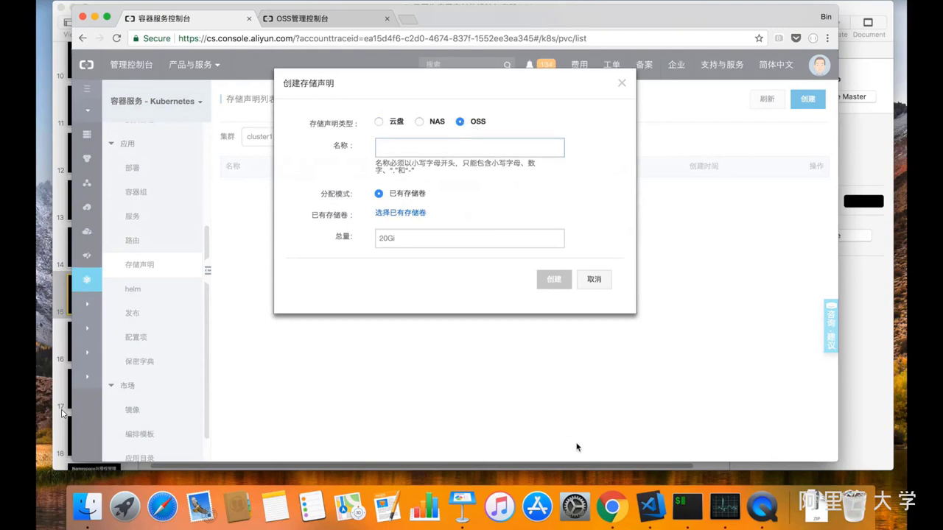
{"action": "left_click", "coordinate": [649, 507]}
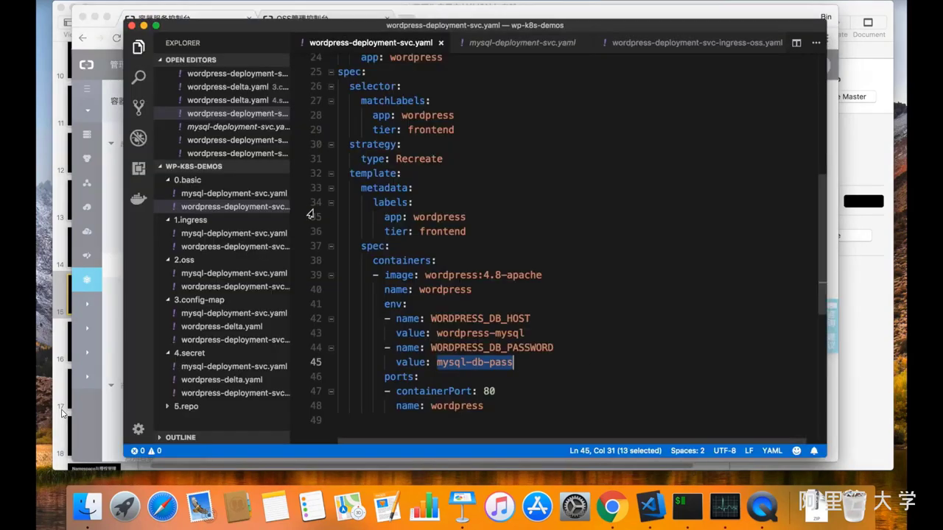
Copy the claim name wordpress-oss-claim from the OSS deployment YAML and return to the browser
{"action": "left_click", "coordinate": [258, 287]}
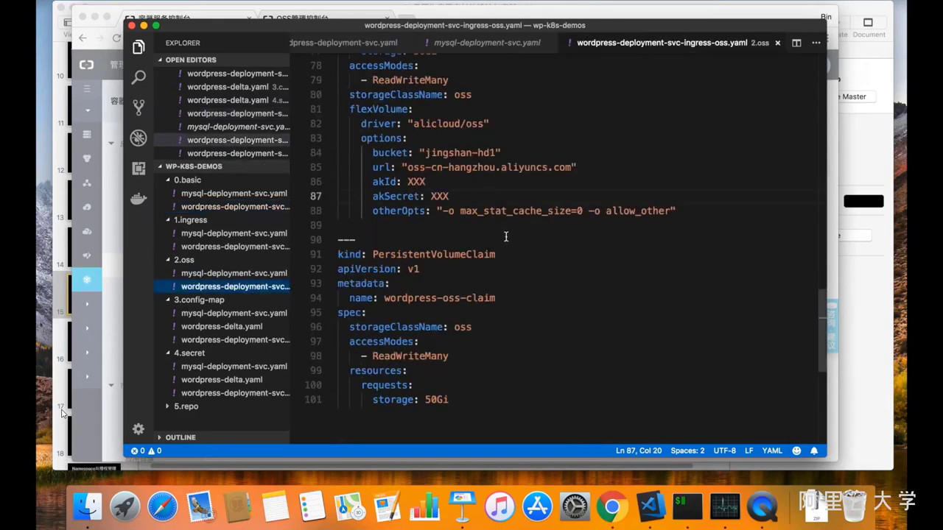
{"action": "scroll", "coordinate": [505, 237], "scroll_direction": "up", "scroll_amount": 3}
{"action": "scroll", "coordinate": [505, 238], "scroll_direction": "up", "scroll_amount": 2}
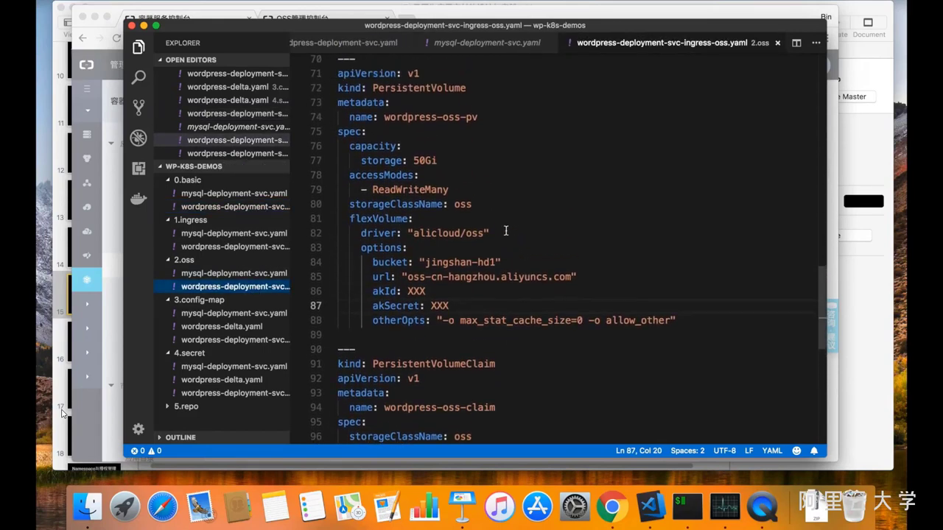
{"action": "scroll", "coordinate": [427, 309], "scroll_direction": "down", "scroll_amount": 5}
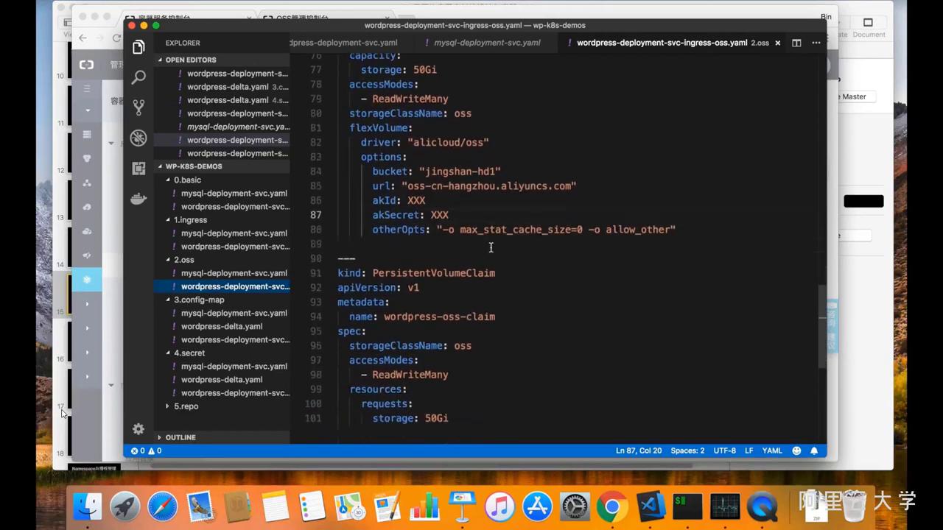
{"action": "left_click_drag", "start_coordinate": [384, 309], "coordinate": [496, 309]}
{"action": "key", "text": "super+c"}
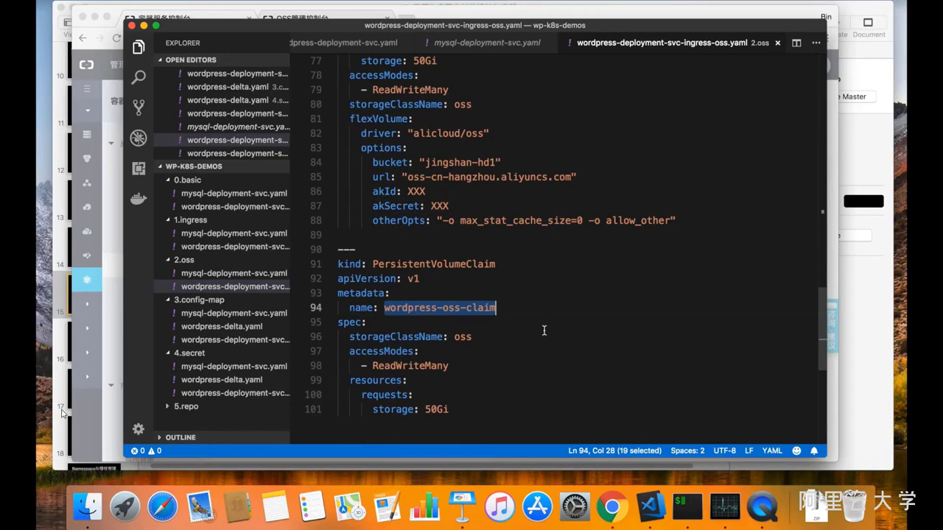
{"action": "key", "text": "super+Tab"}
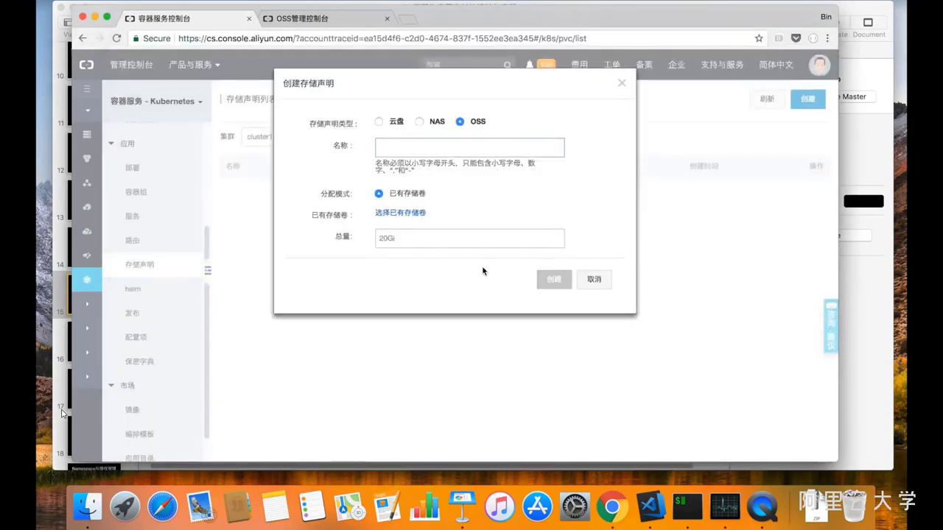
Name the claim wordpress-oss-claim, bind it to existing volume wordpress-oss-pv, and create it
{"action": "key", "text": "super+v"}
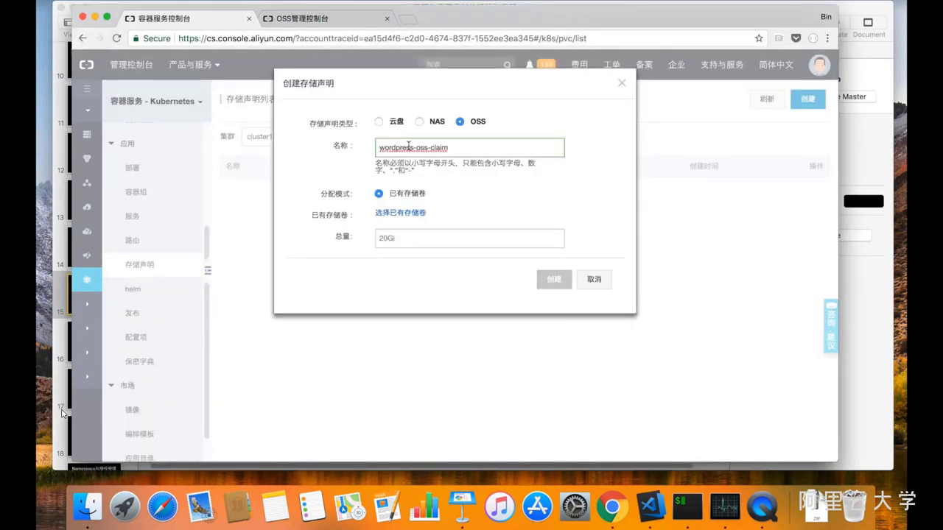
{"action": "left_click", "coordinate": [411, 213]}
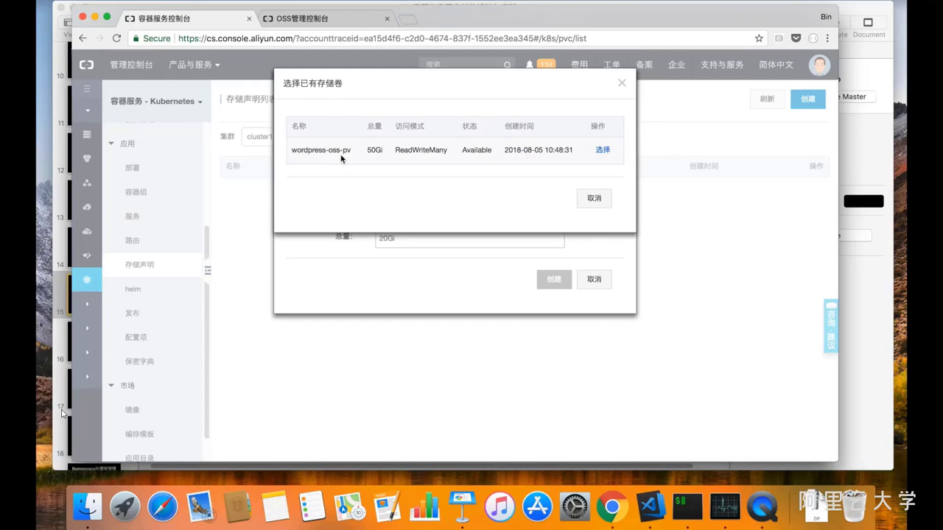
{"action": "left_click", "coordinate": [603, 150]}
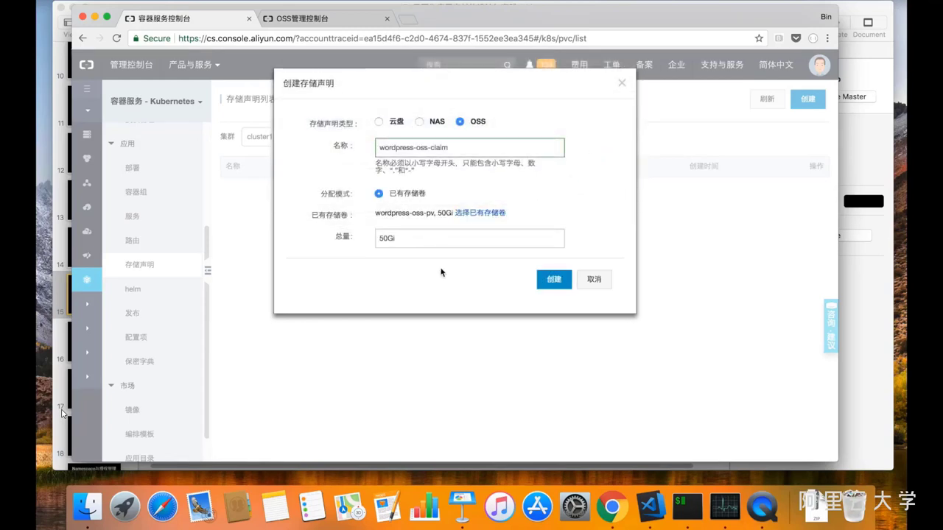
{"action": "left_click", "coordinate": [551, 282]}
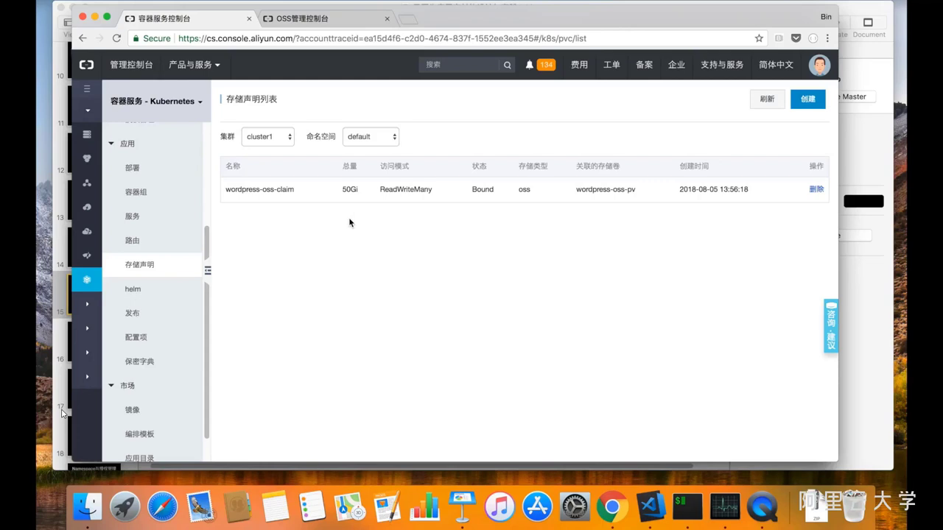
{"action": "scroll", "coordinate": [207, 234], "scroll_direction": "up", "scroll_amount": 1}
{"action": "scroll", "coordinate": [207, 234], "scroll_direction": "up", "scroll_amount": 4}
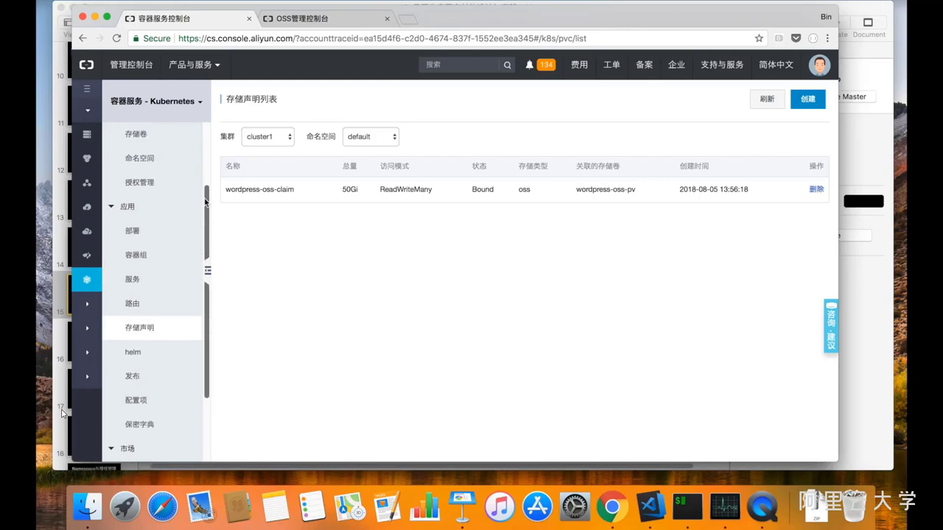
Edit wordpress-deployment to mount OSS claim wordpress-oss-claim at container path /data
{"action": "left_click", "coordinate": [133, 232]}
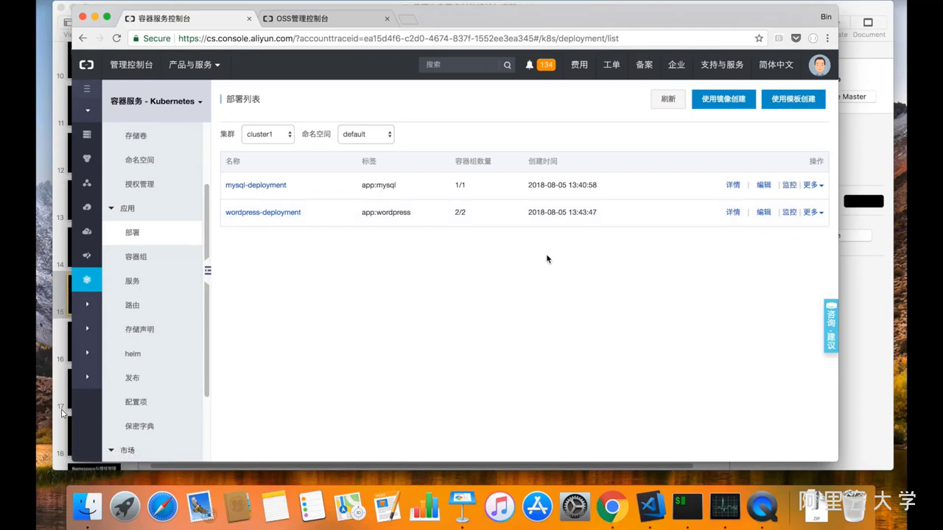
{"action": "left_click", "coordinate": [762, 213]}
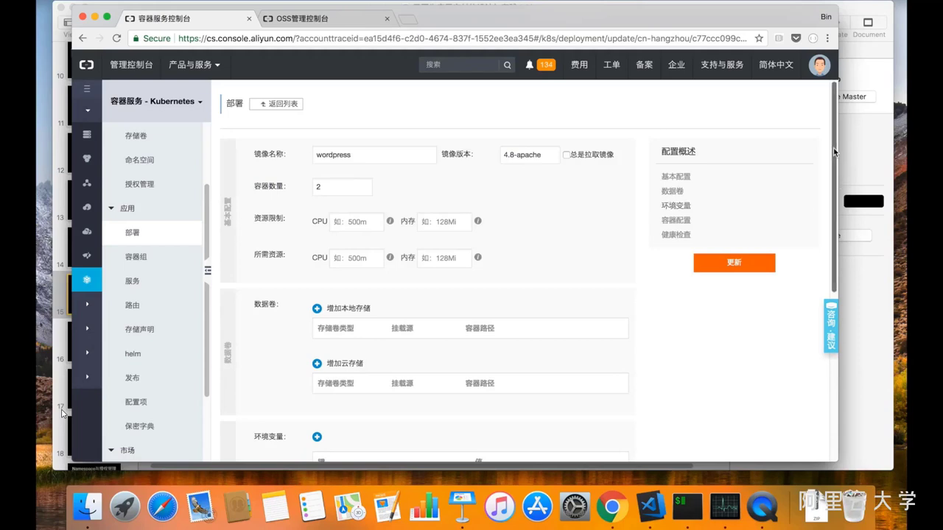
{"action": "left_click_drag", "start_coordinate": [835, 151], "coordinate": [835, 231]}
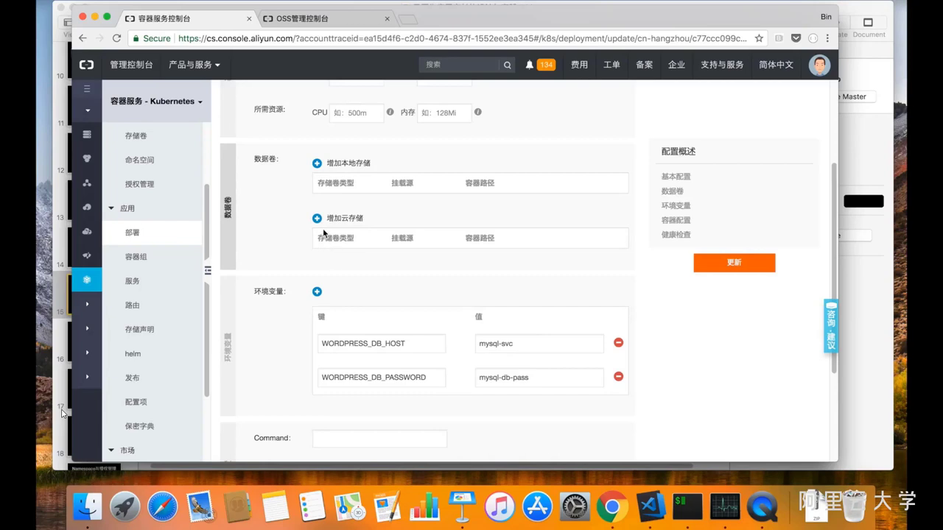
{"action": "left_click", "coordinate": [317, 218]}
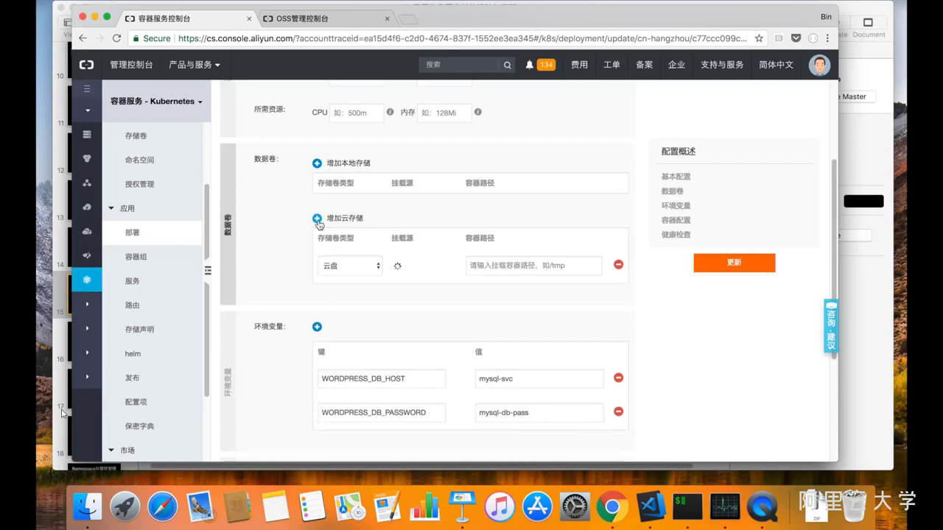
{"action": "left_click", "coordinate": [378, 266]}
{"action": "left_click", "coordinate": [353, 285]}
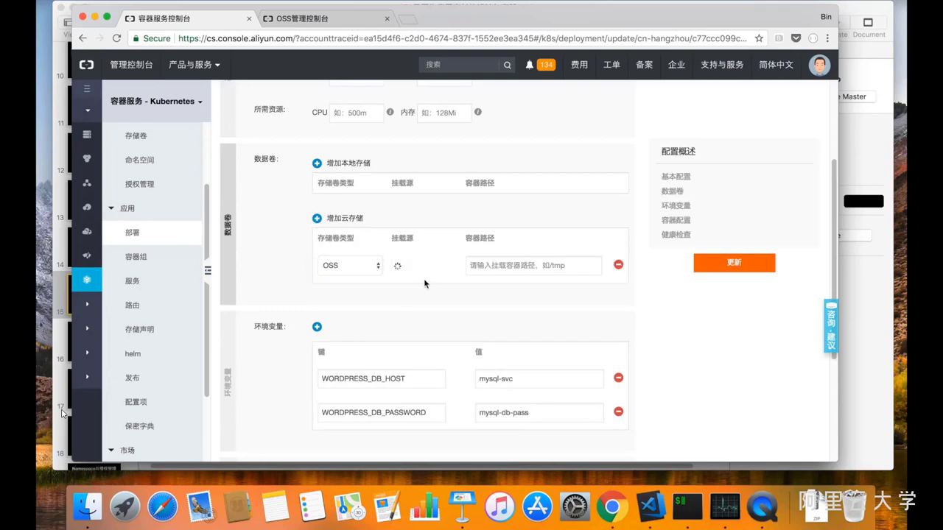
{"action": "left_click", "coordinate": [450, 266]}
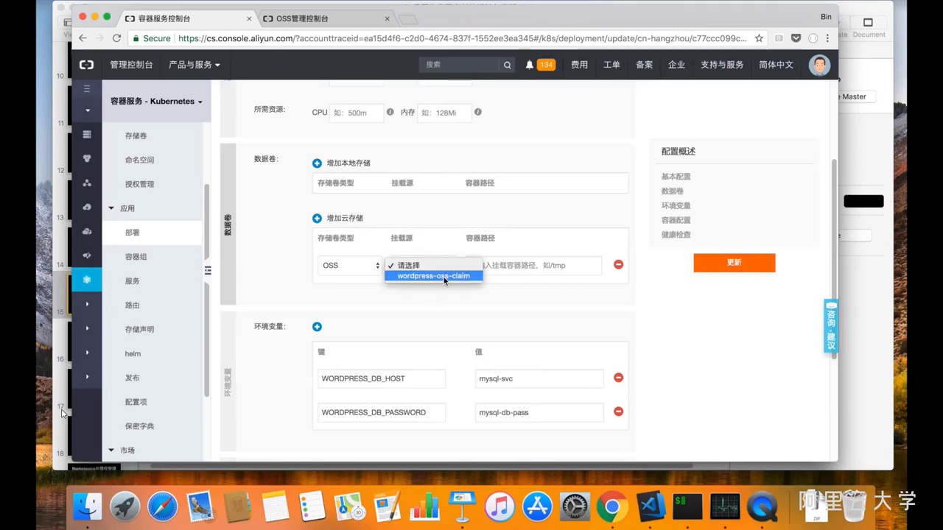
{"action": "left_click", "coordinate": [443, 277]}
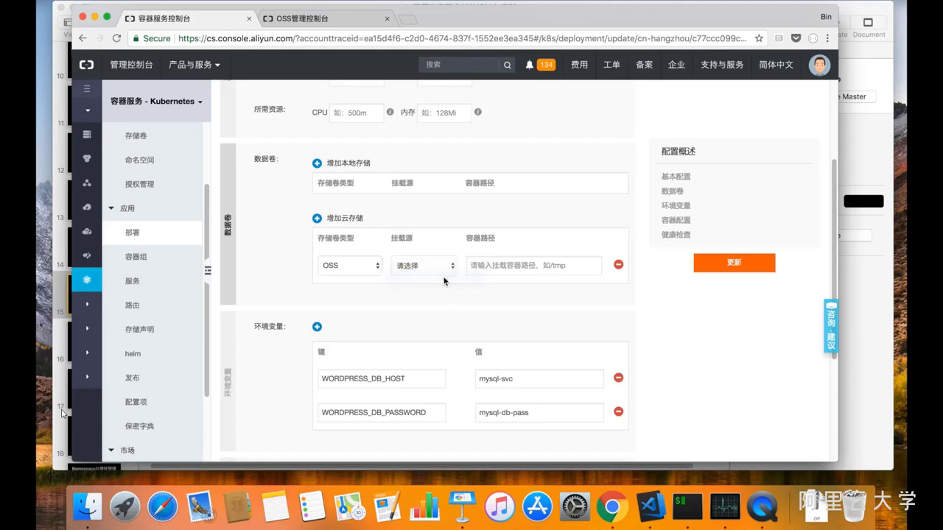
{"action": "left_click", "coordinate": [490, 269]}
{"action": "type", "text": "/data"}
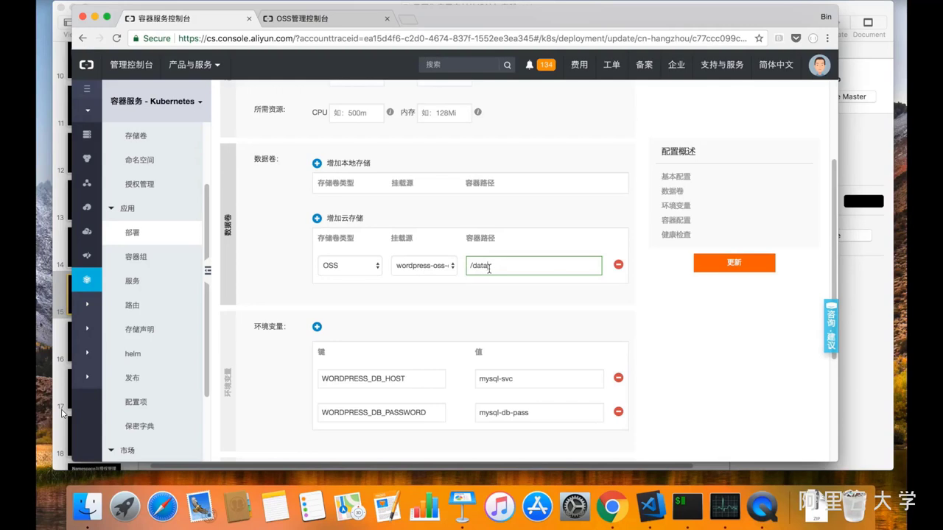
Check the OSS bucket's contents, then apply the deployment update and view the pods
{"action": "left_click", "coordinate": [299, 18]}
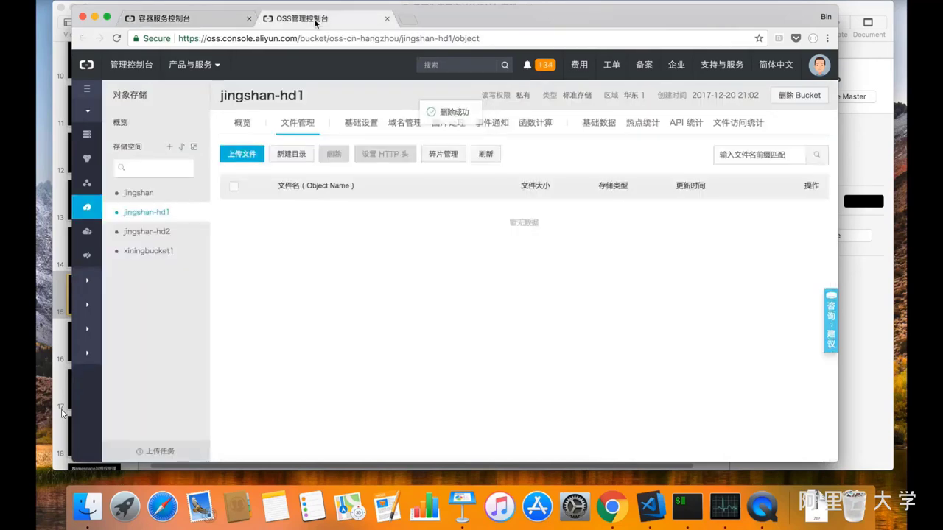
{"action": "left_click", "coordinate": [203, 20]}
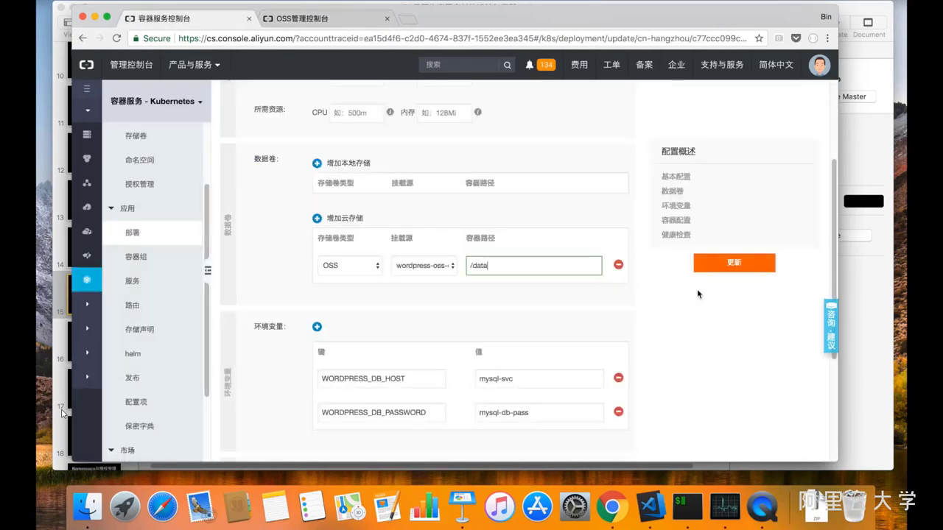
{"action": "left_click", "coordinate": [711, 265]}
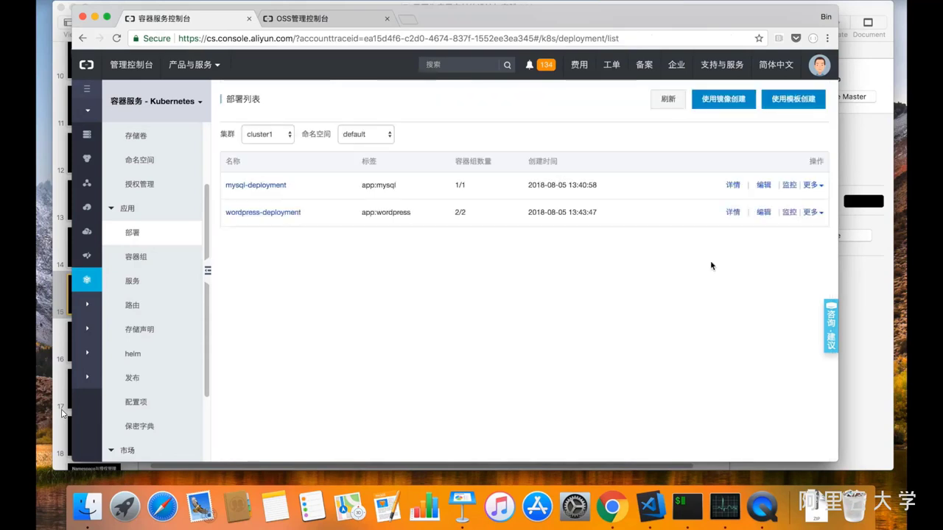
{"action": "left_click", "coordinate": [150, 258]}
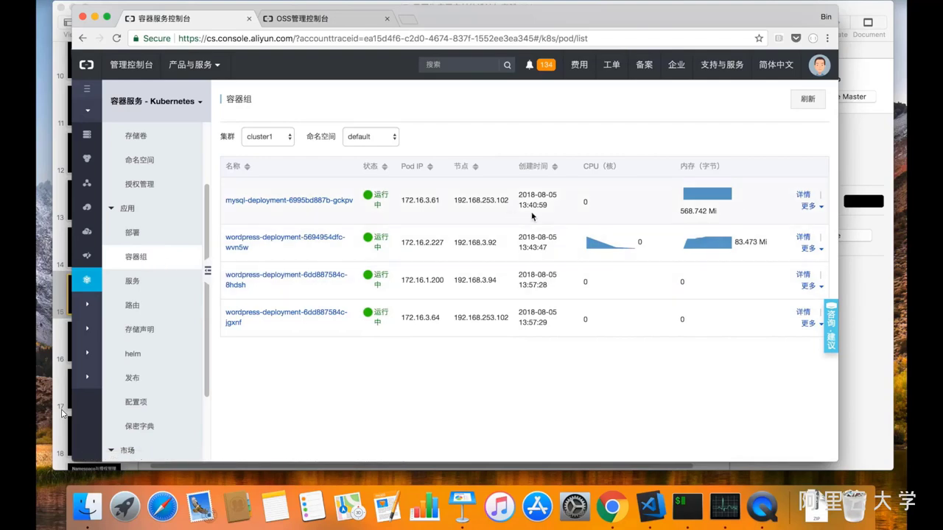
Refresh the pod list and open the More menu for pod wordpress-deployment-6dd887584c-8hdsh
{"action": "left_click", "coordinate": [806, 99]}
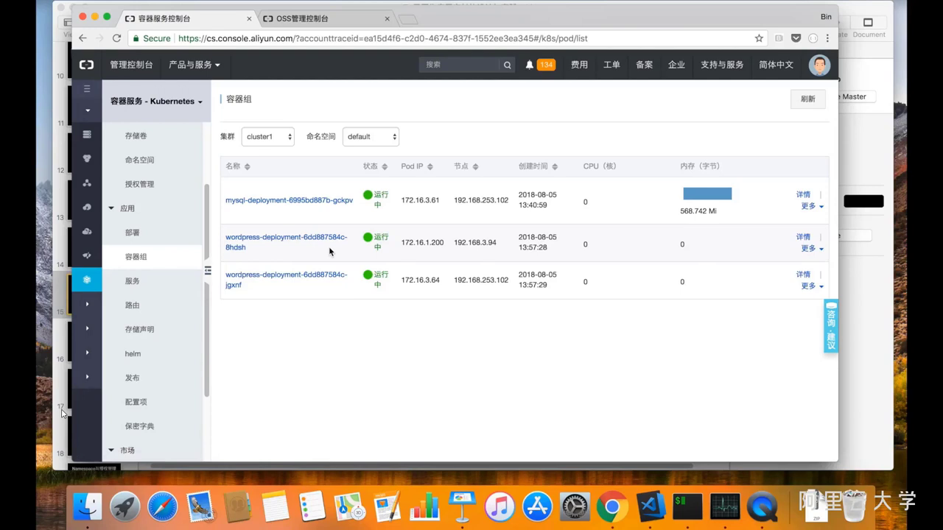
{"action": "left_click", "coordinate": [822, 254]}
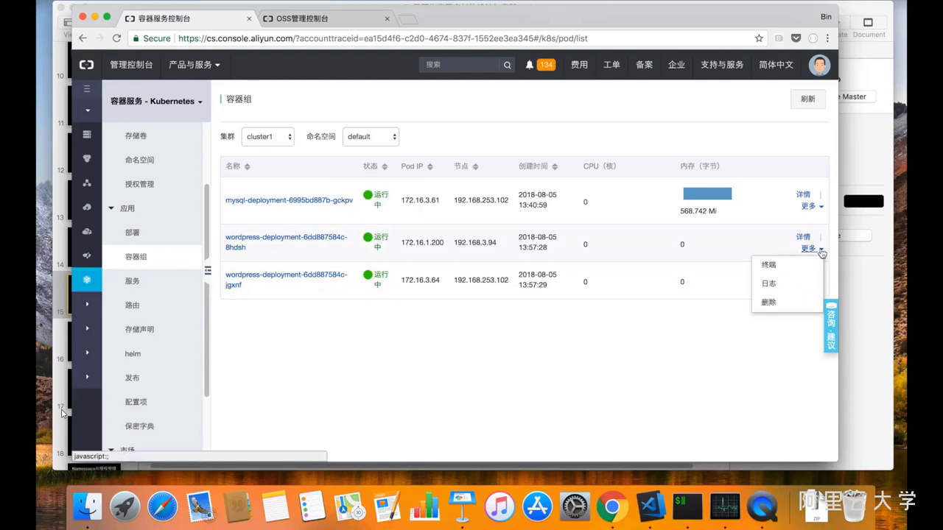
Open a terminal in pod 8hdsh, list /data, and create empty file abc there
{"action": "left_click", "coordinate": [774, 266]}
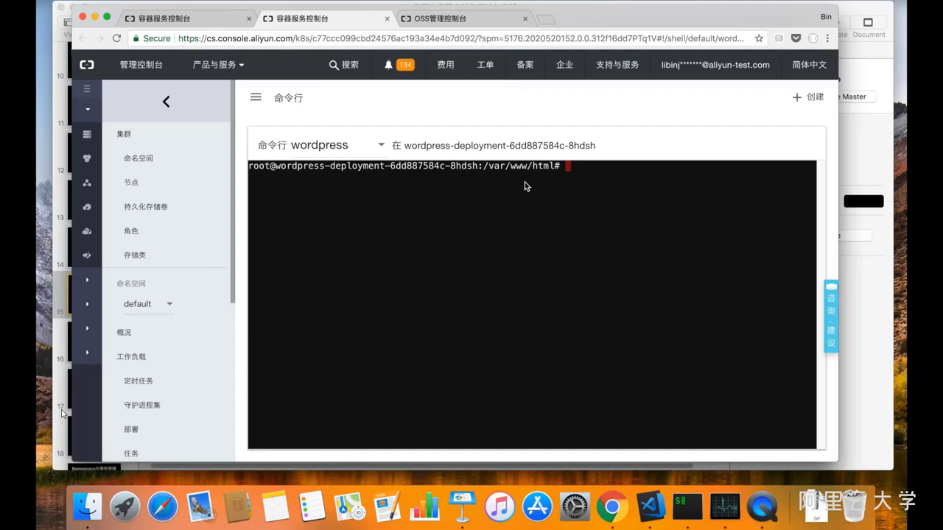
{"action": "type", "text": "cd /data"}
{"action": "key", "text": "Return"}
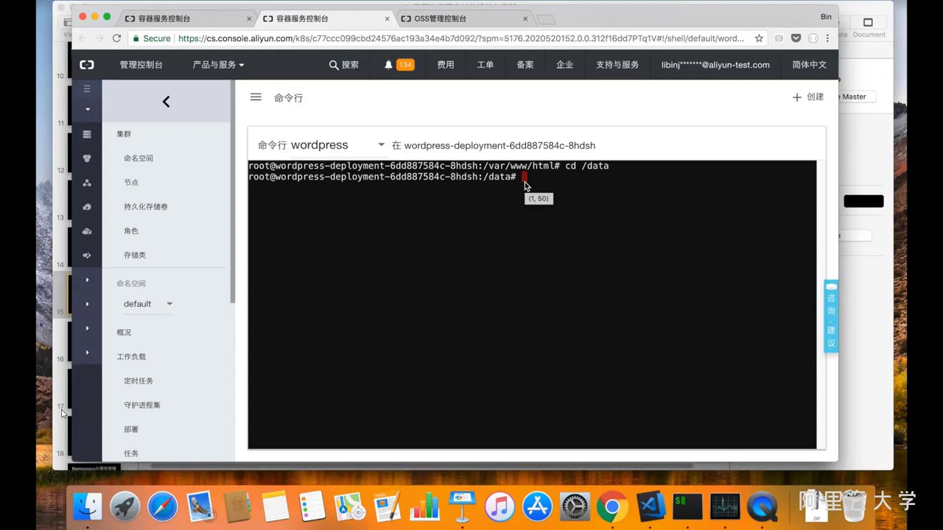
{"action": "type", "text": "l"}
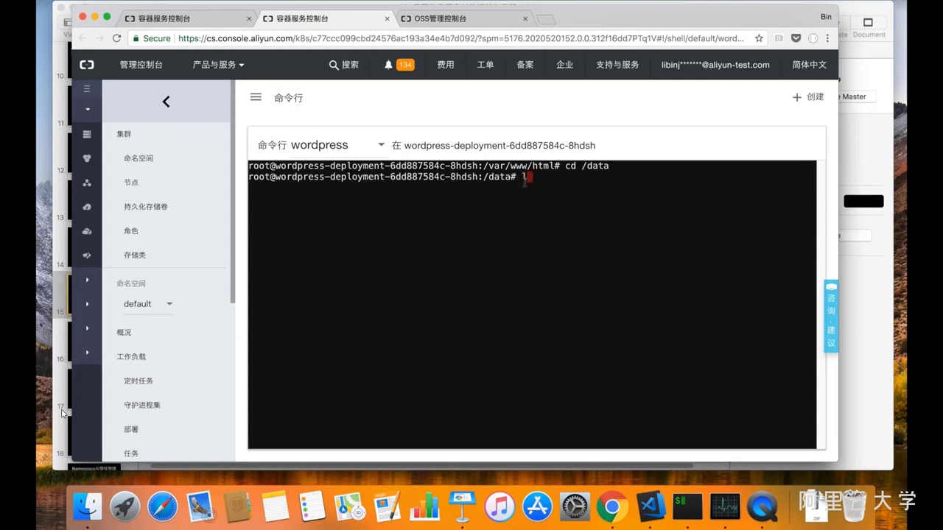
{"action": "type", "text": "s"}
{"action": "key", "text": "Return"}
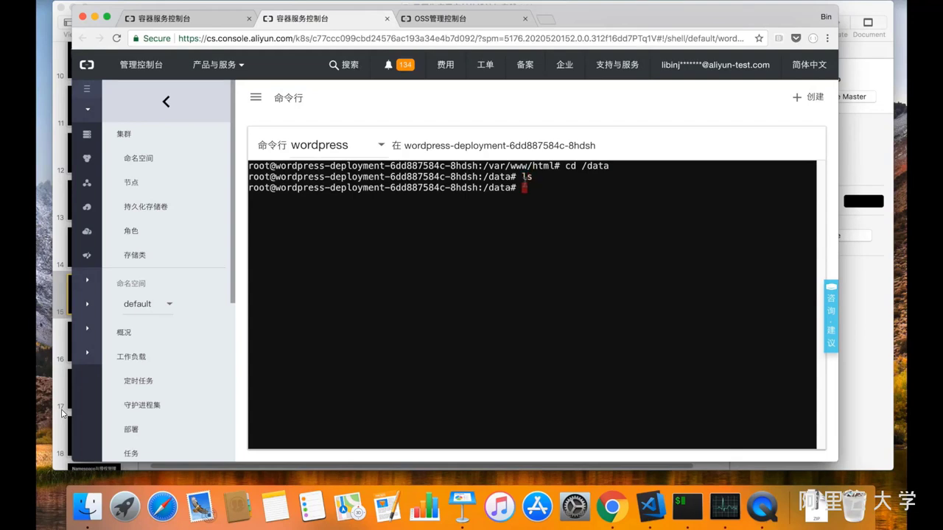
{"action": "type", "text": "touch abc"}
{"action": "key", "text": "Return"}
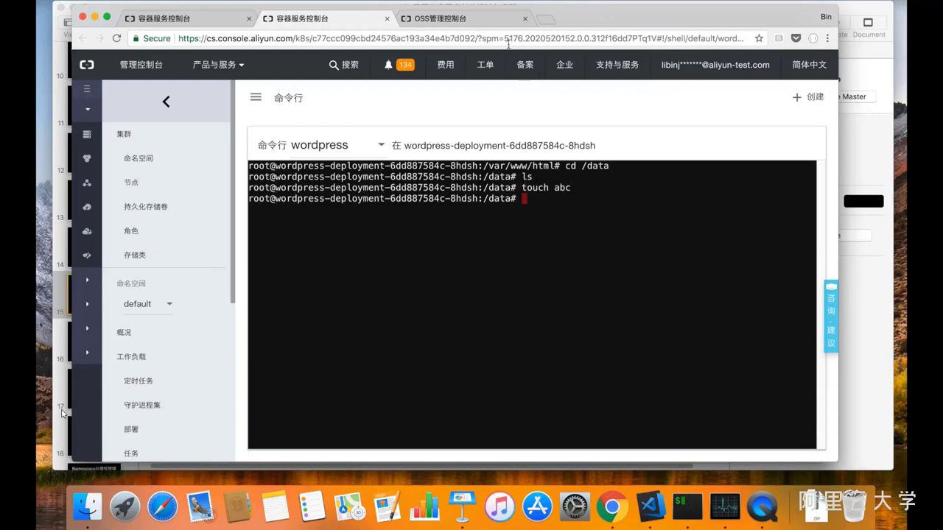
Reload bucket jingshan-hd1's file list to confirm abc appears, then return to the pod list
{"action": "left_click", "coordinate": [467, 22]}
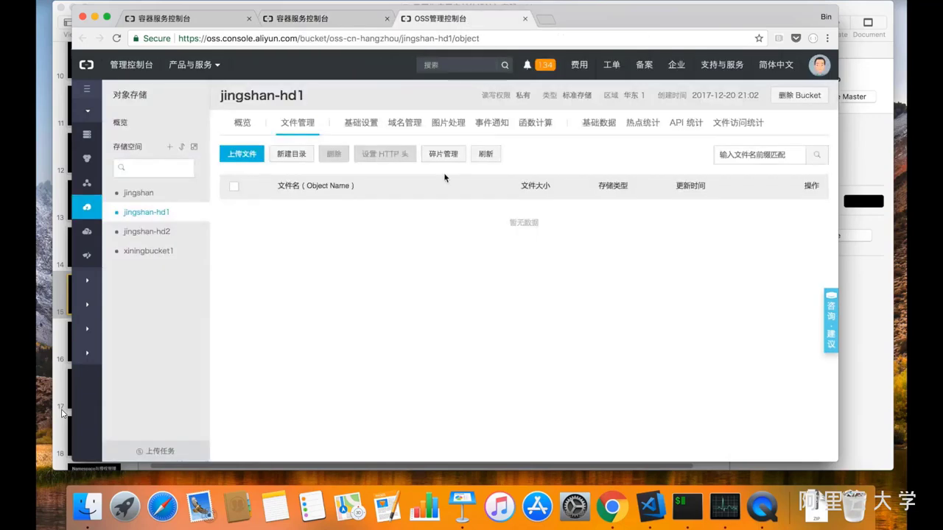
{"action": "left_click", "coordinate": [117, 39]}
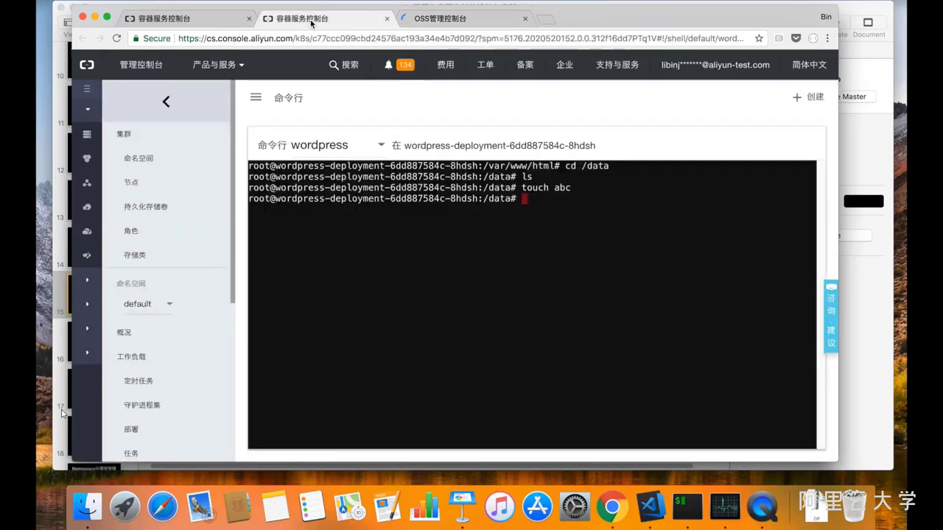
{"action": "left_click", "coordinate": [308, 19]}
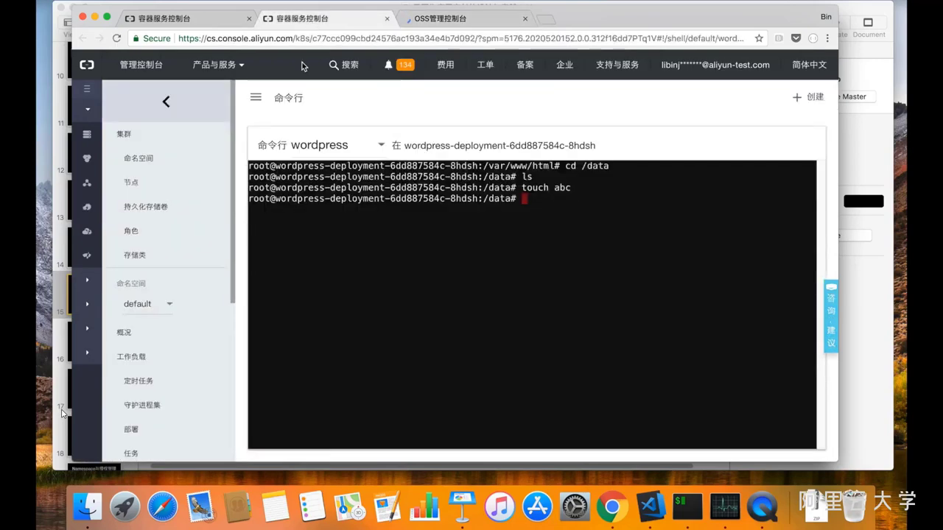
{"action": "left_click", "coordinate": [165, 102]}
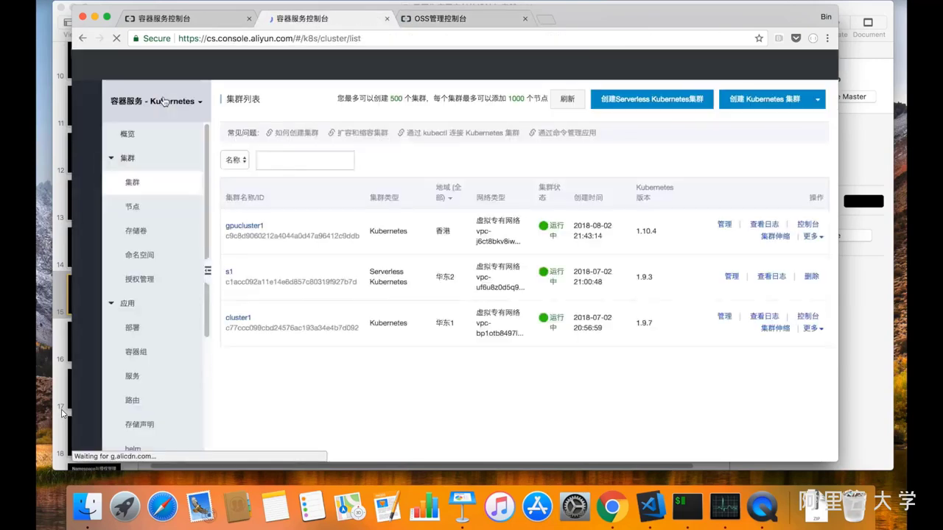
{"action": "left_click", "coordinate": [140, 353]}
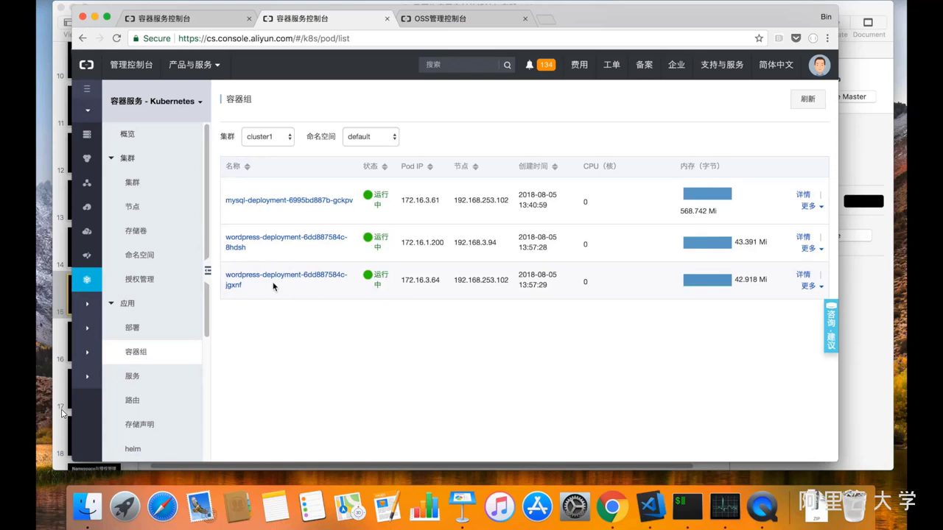
{"action": "left_click", "coordinate": [449, 18]}
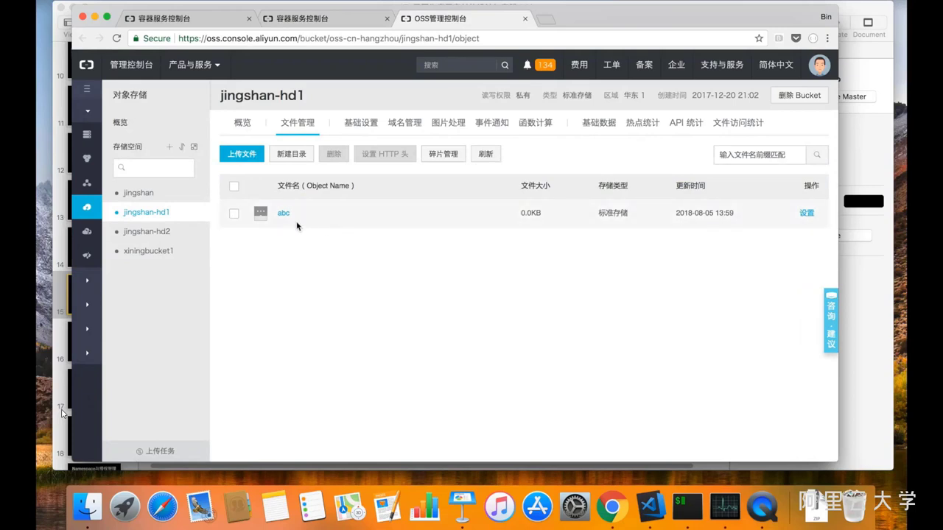
{"action": "left_click", "coordinate": [306, 19]}
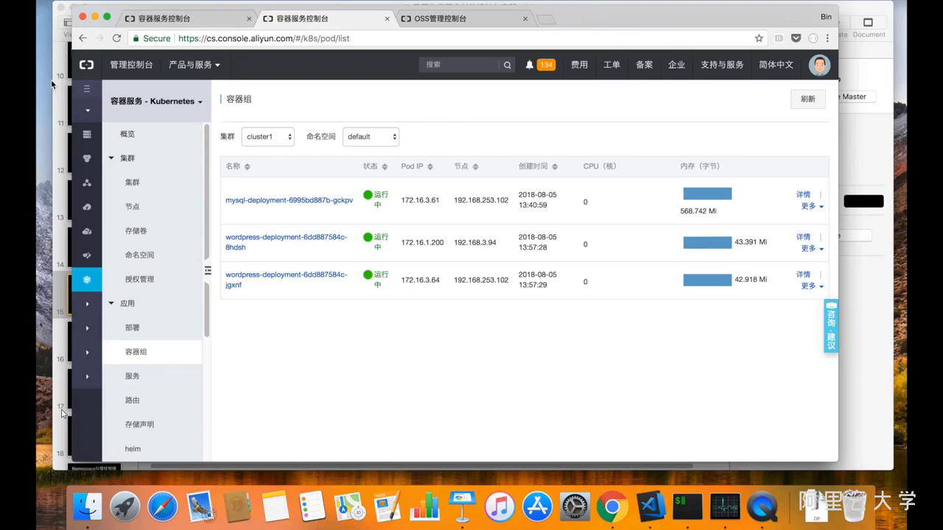
Bring Keynote to the front and advance from slide 15 to slide 16, 'Ingress'
{"action": "key", "text": "ctrl+Up"}
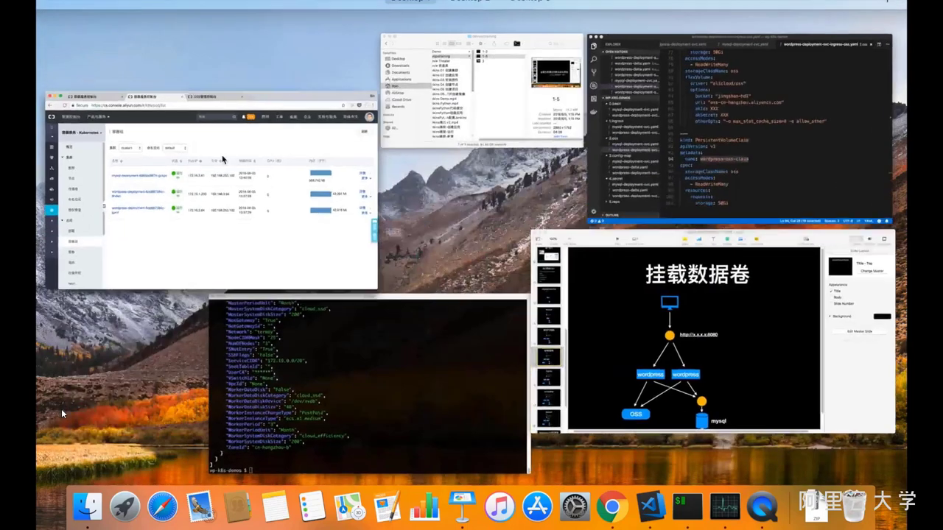
{"action": "left_click", "coordinate": [593, 331]}
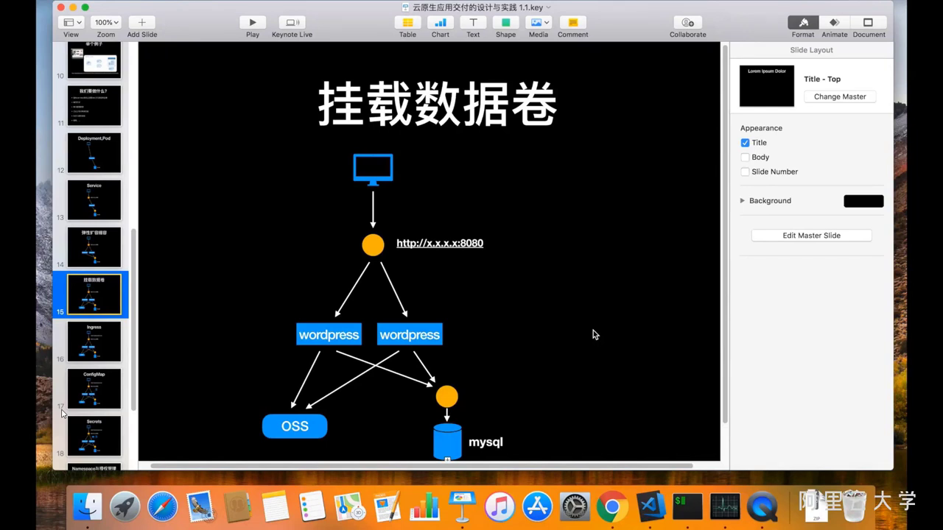
{"action": "key", "text": "Down"}
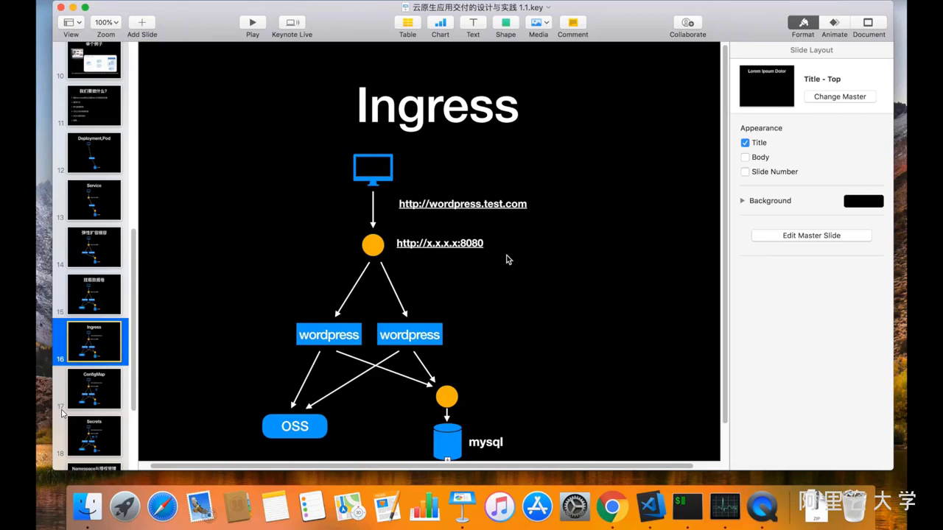
Back in the console, open the 路由 Ingress list and start creating a new Ingress
{"action": "left_click", "coordinate": [616, 508]}
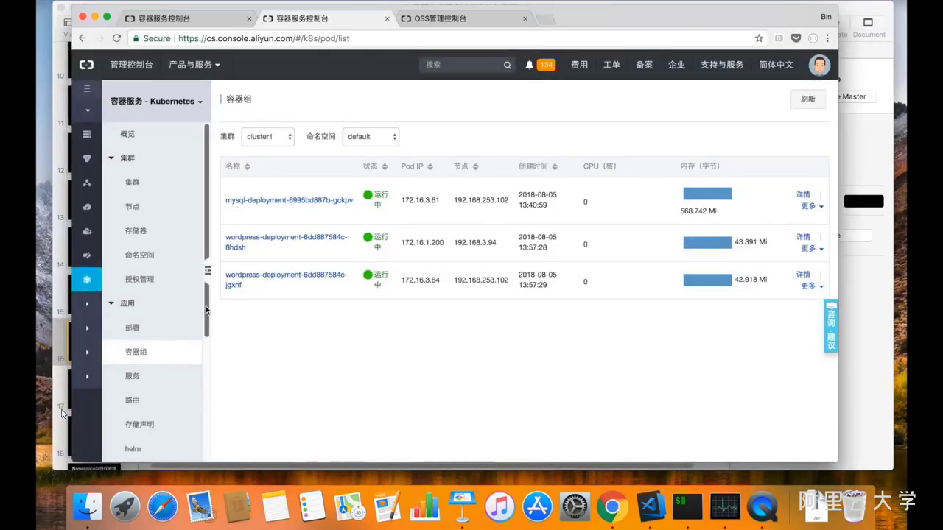
{"action": "scroll", "coordinate": [199, 309], "scroll_direction": "down", "scroll_amount": 3}
{"action": "left_click", "coordinate": [133, 318]}
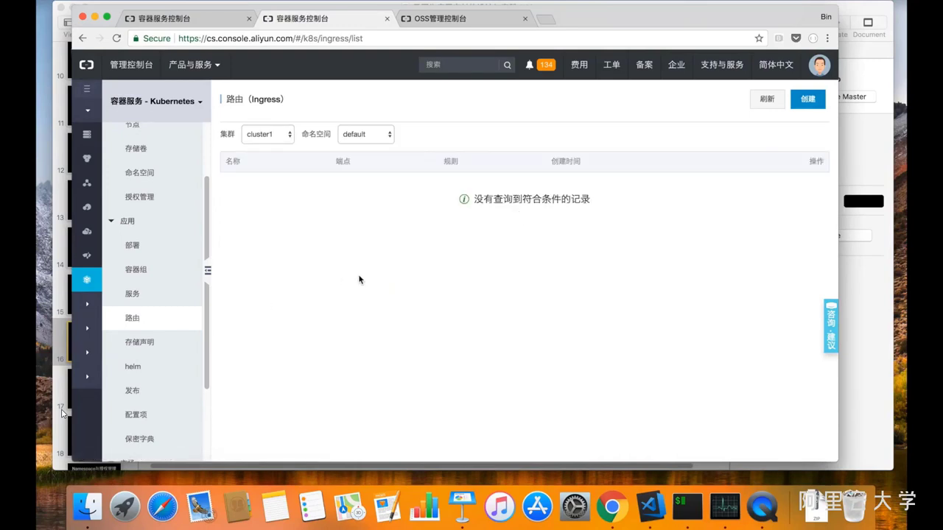
{"action": "left_click", "coordinate": [806, 102]}
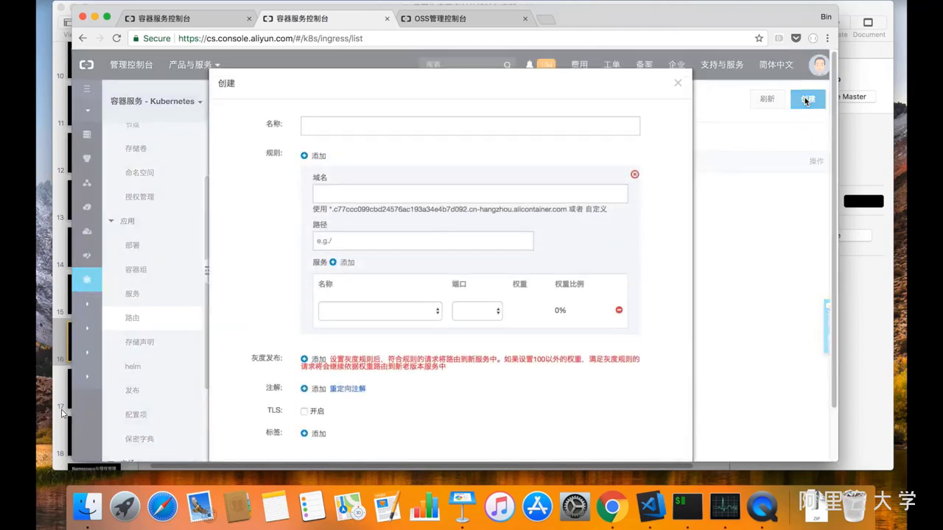
Name the new Ingress wordpress-ing, select the 域名 field, and switch to VS Code
{"action": "scroll", "coordinate": [442, 185], "scroll_direction": "down", "scroll_amount": 2}
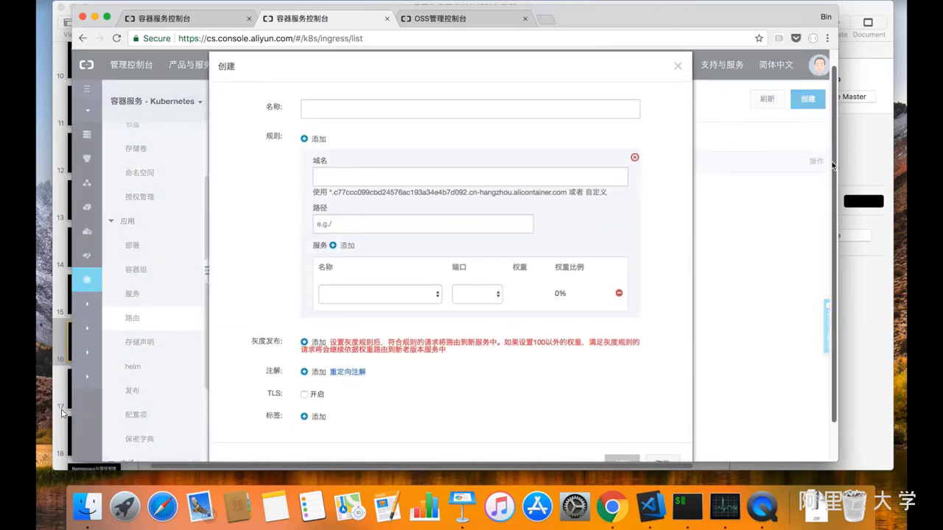
{"action": "left_click", "coordinate": [409, 76]}
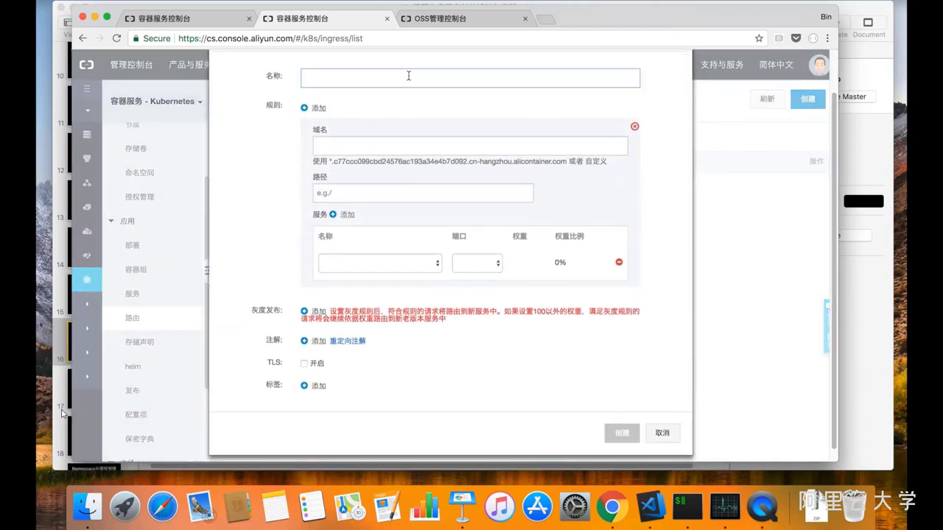
{"action": "type", "text": "wordpress-ing"}
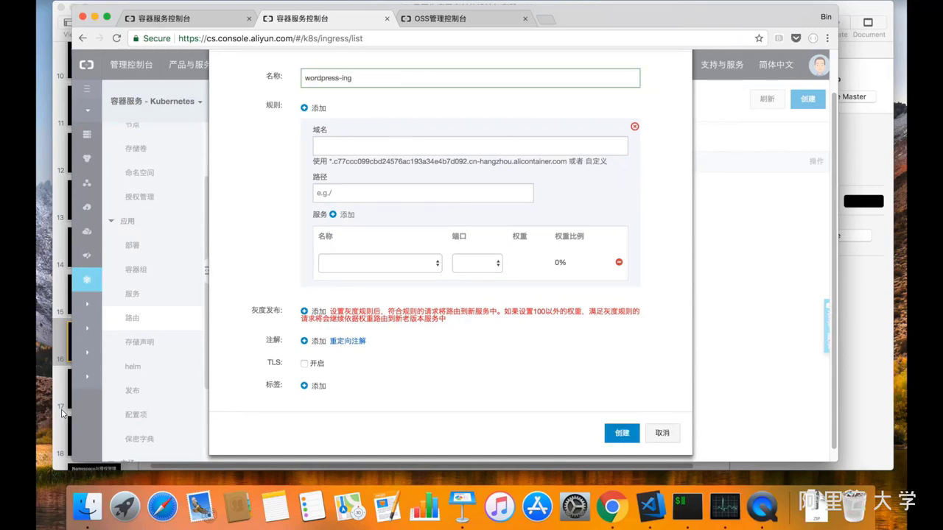
{"action": "left_click", "coordinate": [405, 145]}
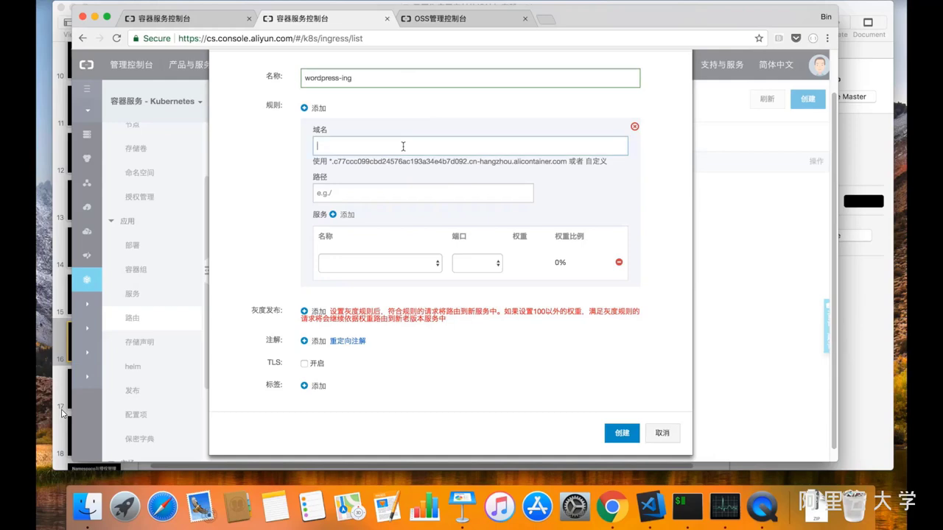
{"action": "left_click", "coordinate": [647, 508]}
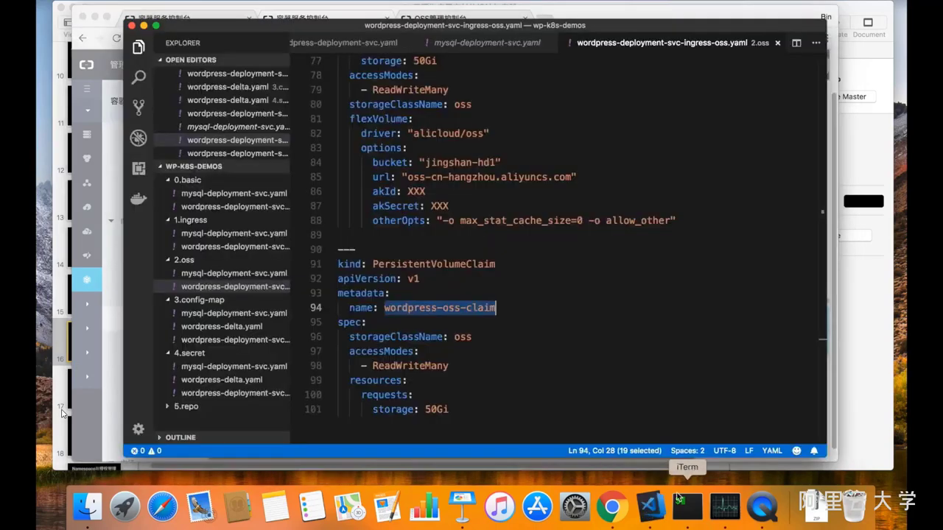
Copy host wordpress.test.com from 1.ingress/wordpress-deployment-svc.yaml and return to Chrome
{"action": "left_click", "coordinate": [251, 248]}
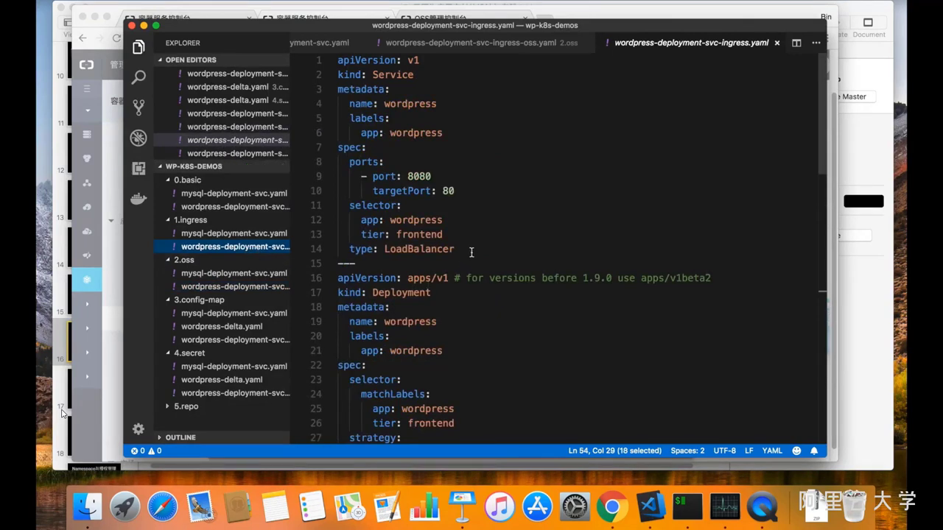
{"action": "scroll", "coordinate": [457, 287], "scroll_direction": "down", "scroll_amount": 5}
{"action": "scroll", "coordinate": [475, 290], "scroll_direction": "down", "scroll_amount": 5}
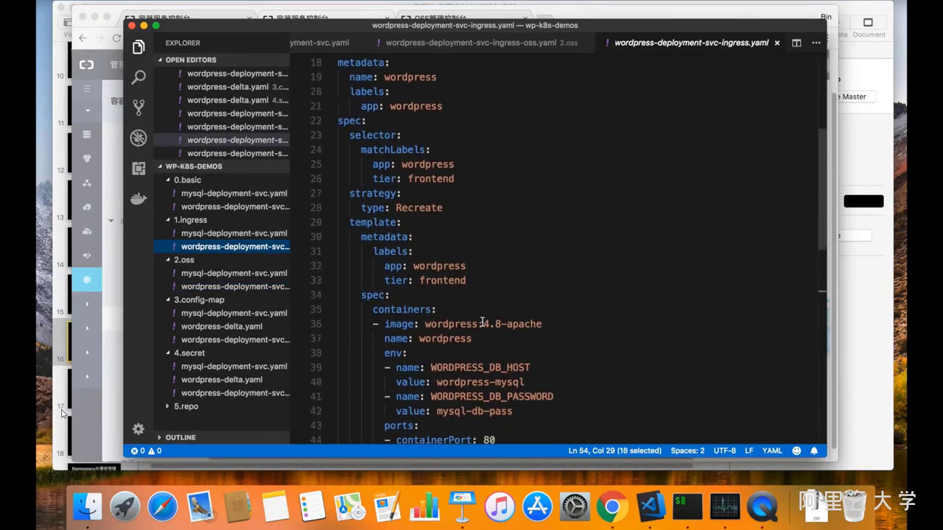
{"action": "scroll", "coordinate": [482, 320], "scroll_direction": "down", "scroll_amount": 4}
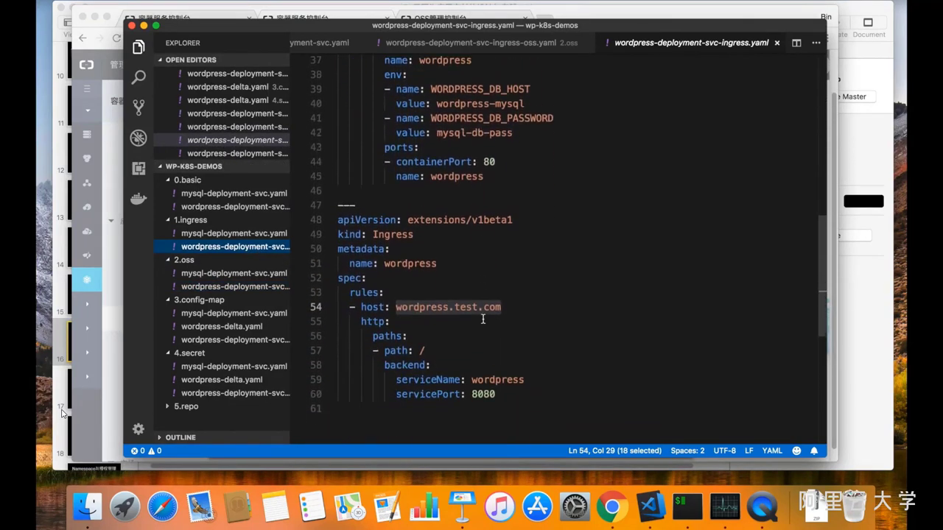
{"action": "right_click", "coordinate": [433, 293]}
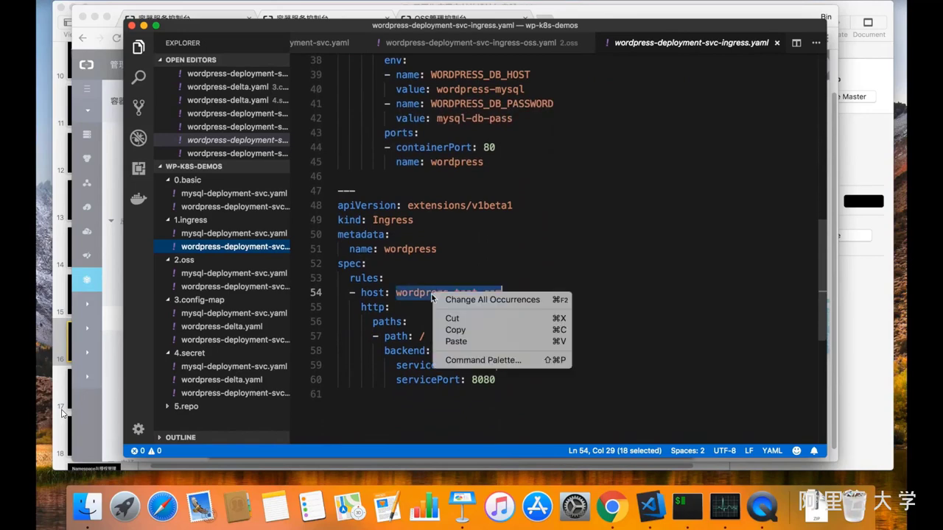
{"action": "left_click", "coordinate": [456, 330]}
{"action": "key", "text": "super+Tab"}
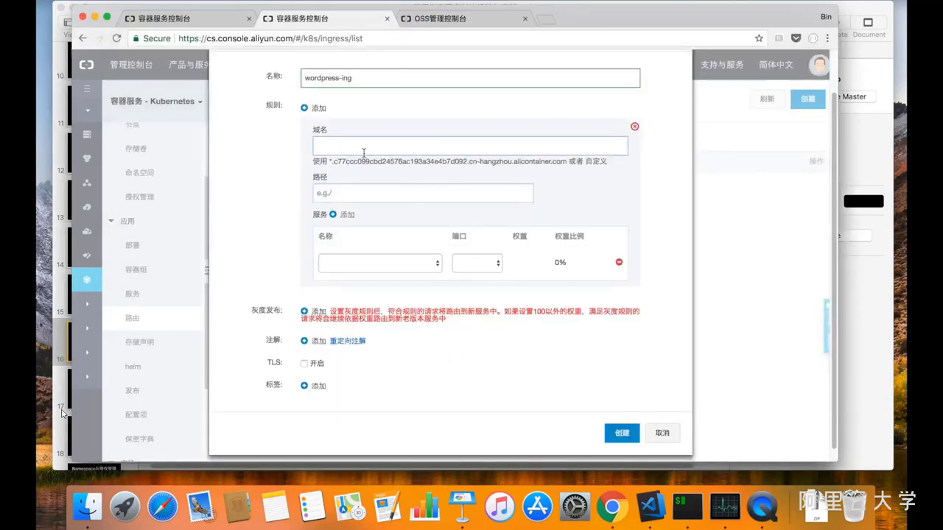
Create the Ingress with domain wordpress.test.com, path /, routed to wordpress-svc on port 8080
{"action": "key", "text": "super+v"}
{"action": "left_click", "coordinate": [330, 194]}
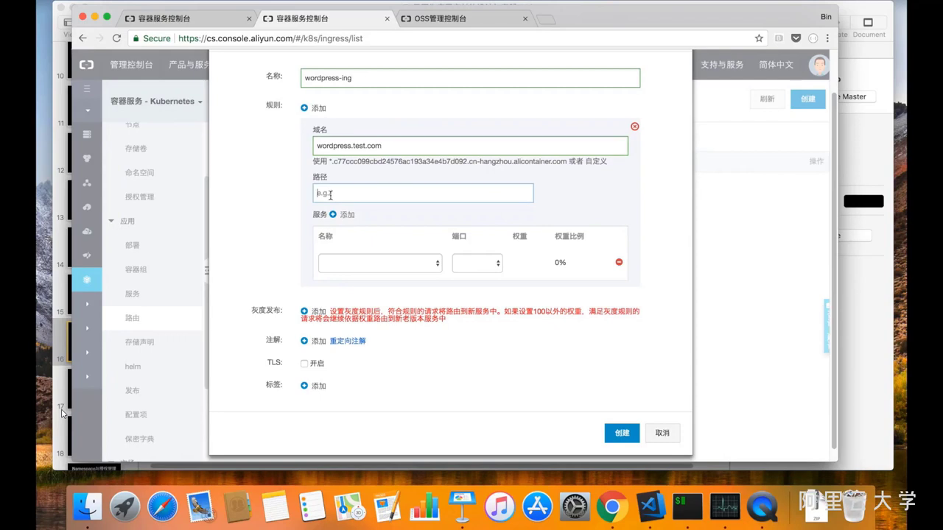
{"action": "type", "text": "/"}
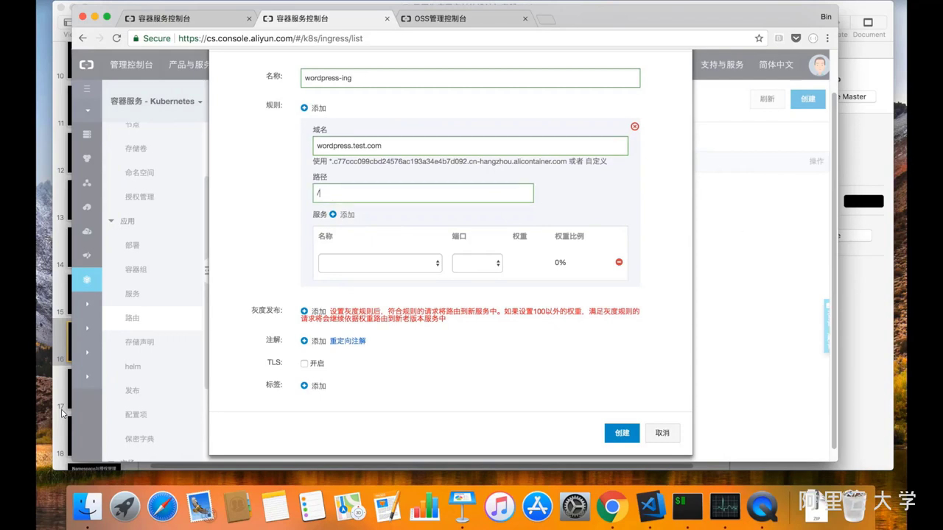
{"action": "left_click", "coordinate": [438, 263]}
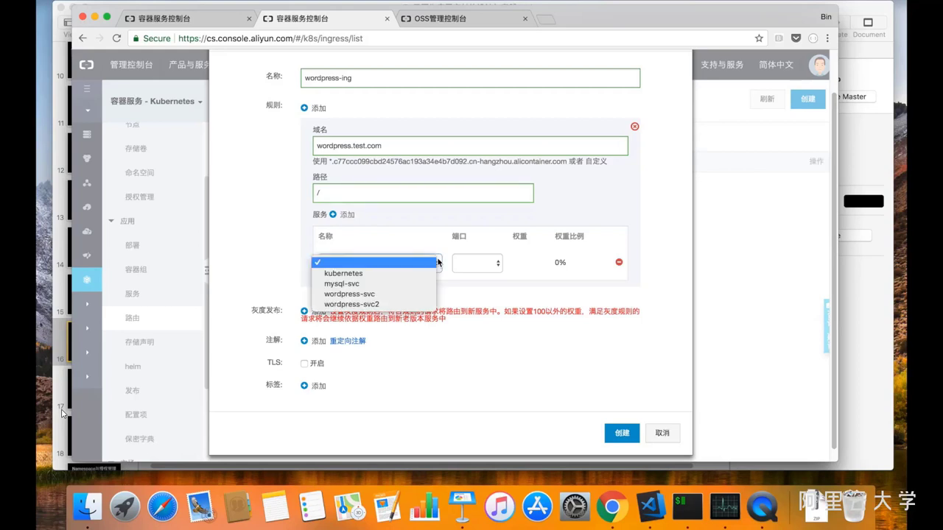
{"action": "left_click", "coordinate": [380, 294]}
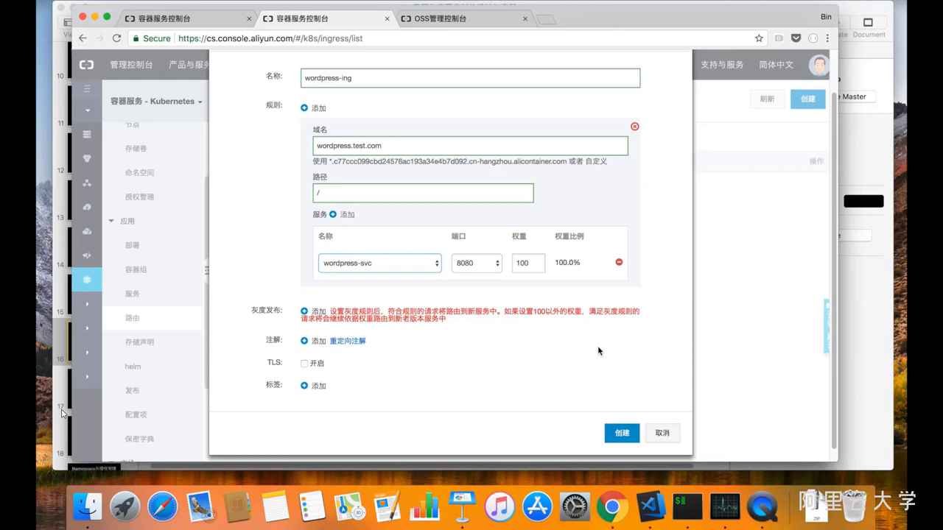
{"action": "left_click", "coordinate": [618, 433]}
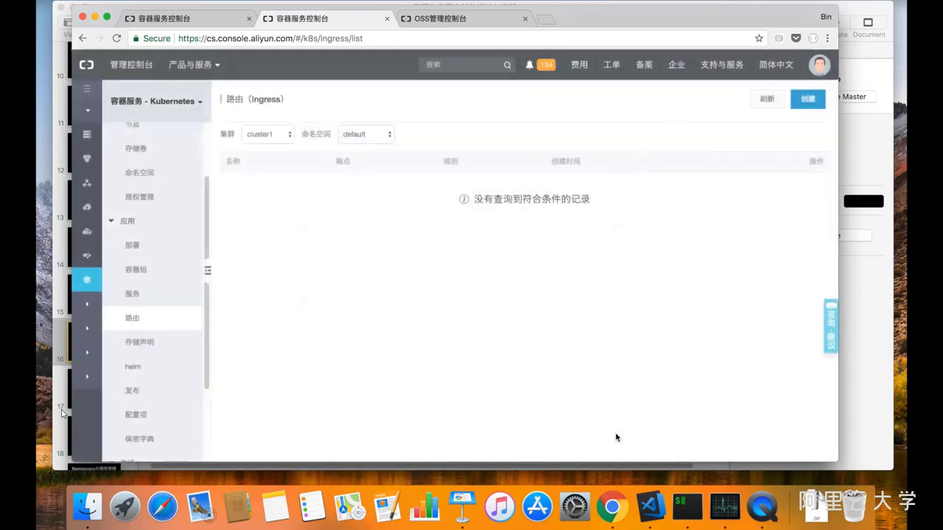
Refresh the Ingress list and open the wordpress.test.com/ link to reach the WordPress installer
{"action": "left_click", "coordinate": [767, 103]}
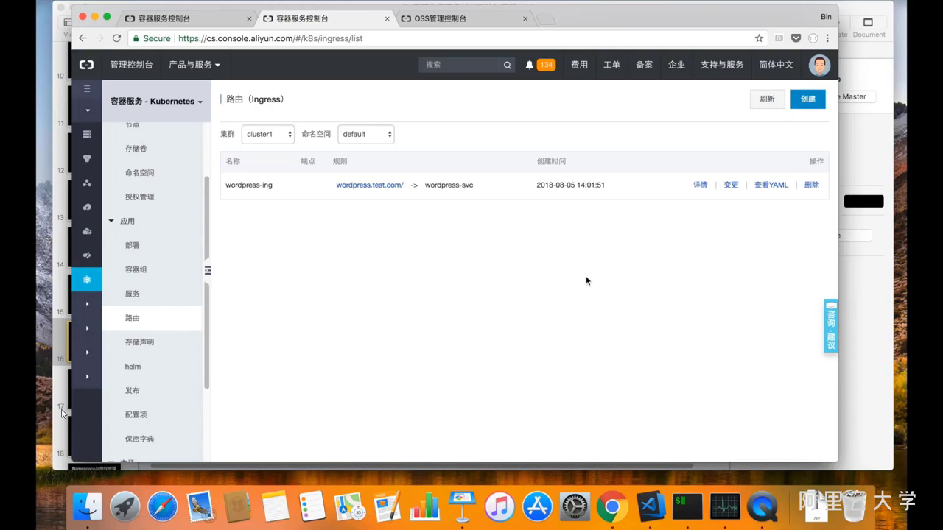
{"action": "left_click", "coordinate": [358, 187]}
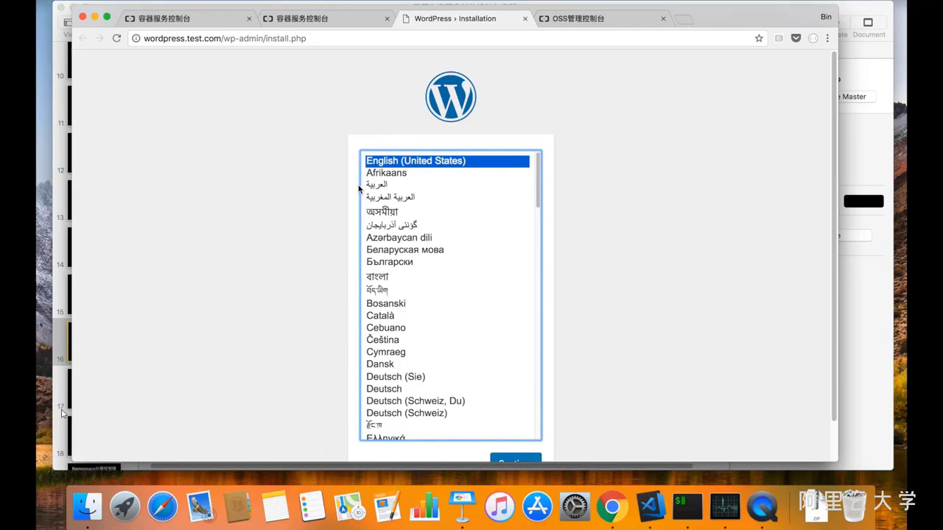
Switch back to the Ingress list tab, leaving the WordPress installer open
{"action": "left_click", "coordinate": [319, 20]}
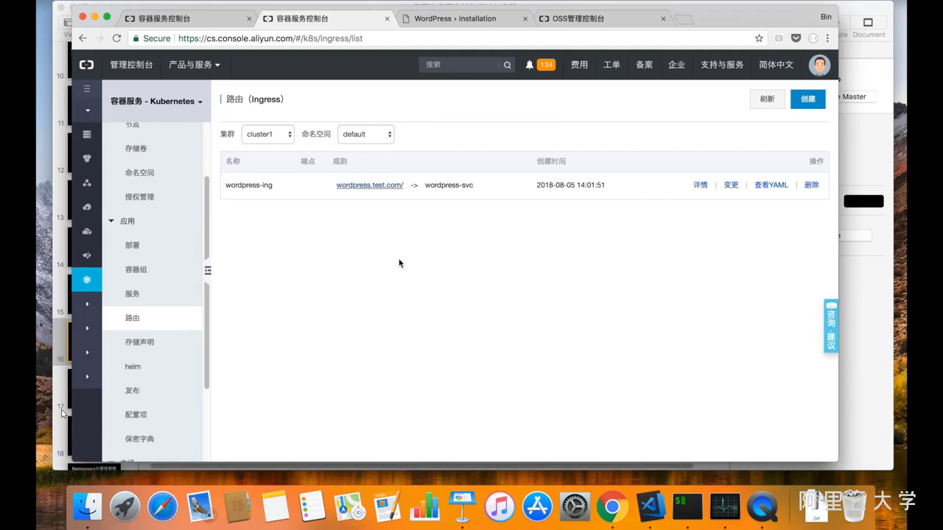
Refresh the Ingress list until endpoint 114.55.207.5 appears, then bring Keynote back
{"action": "left_click", "coordinate": [770, 99]}
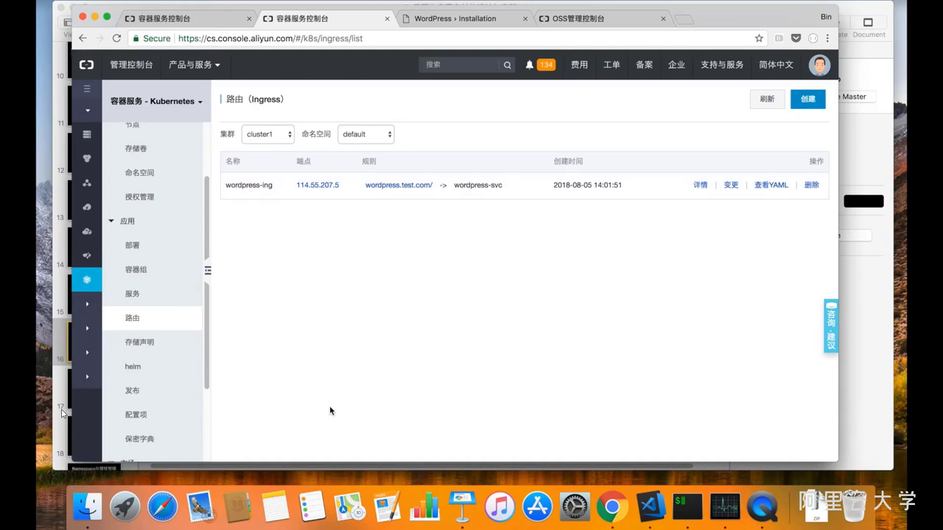
{"action": "left_click", "coordinate": [59, 341]}
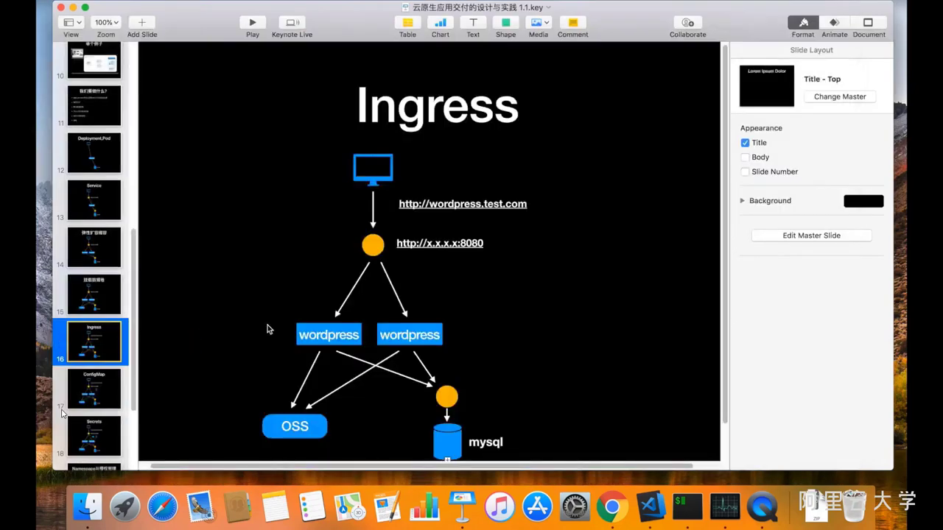
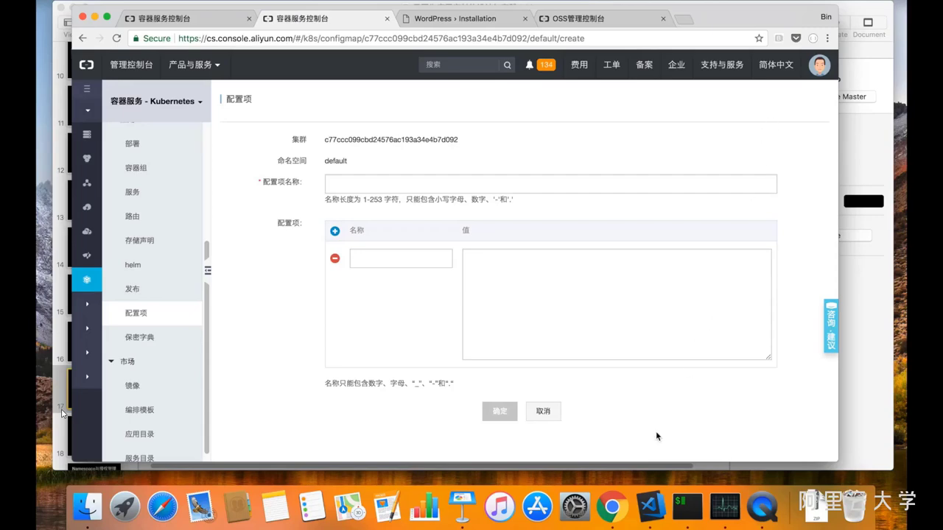
Copy wordpress-mysql-settings from wordpress-delta.yaml and paste it as the ConfigMap name
{"action": "left_click", "coordinate": [648, 507]}
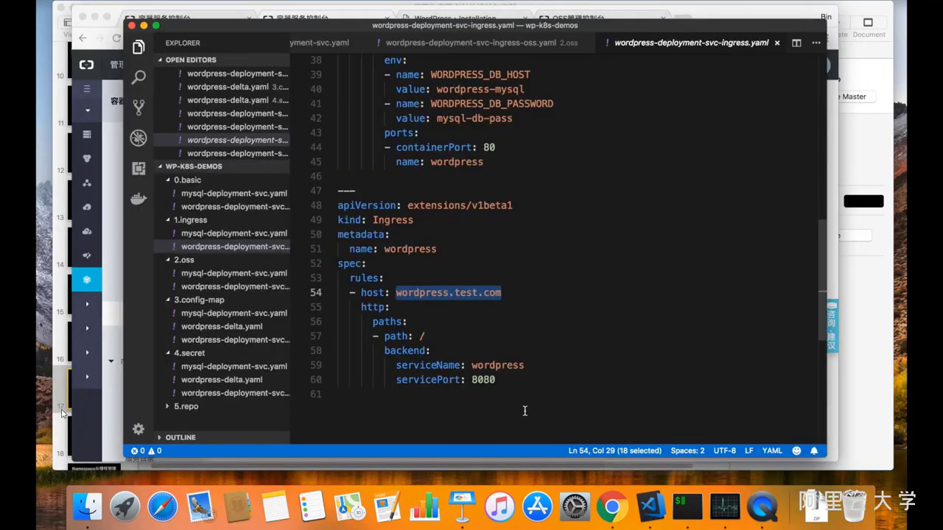
{"action": "left_click", "coordinate": [229, 329]}
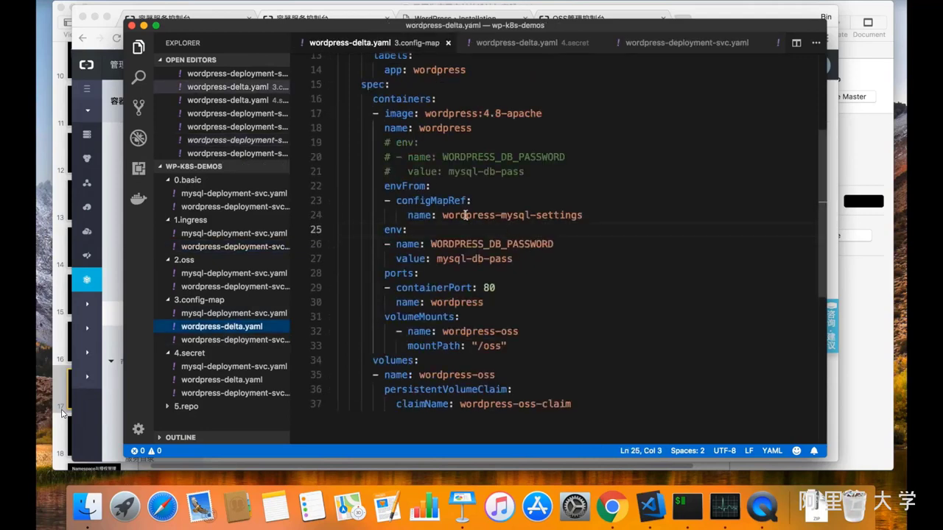
{"action": "left_click_drag", "start_coordinate": [443, 216], "coordinate": [585, 215]}
{"action": "key", "text": "super+c"}
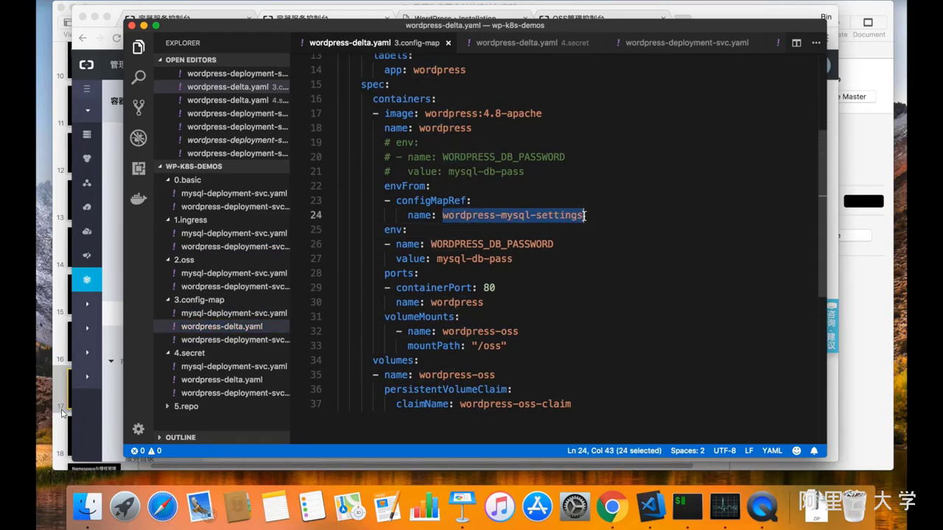
{"action": "left_click", "coordinate": [611, 507]}
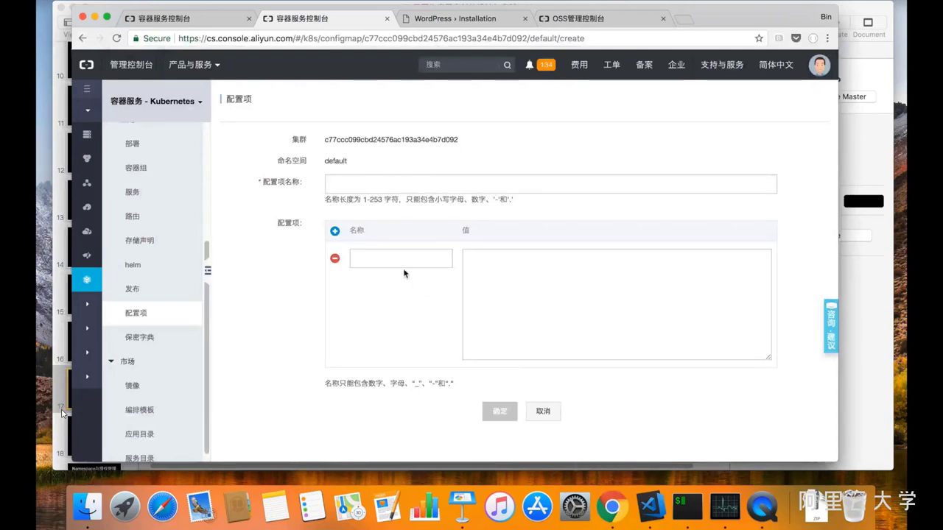
{"action": "left_click", "coordinate": [347, 185]}
{"action": "key", "text": "super+v"}
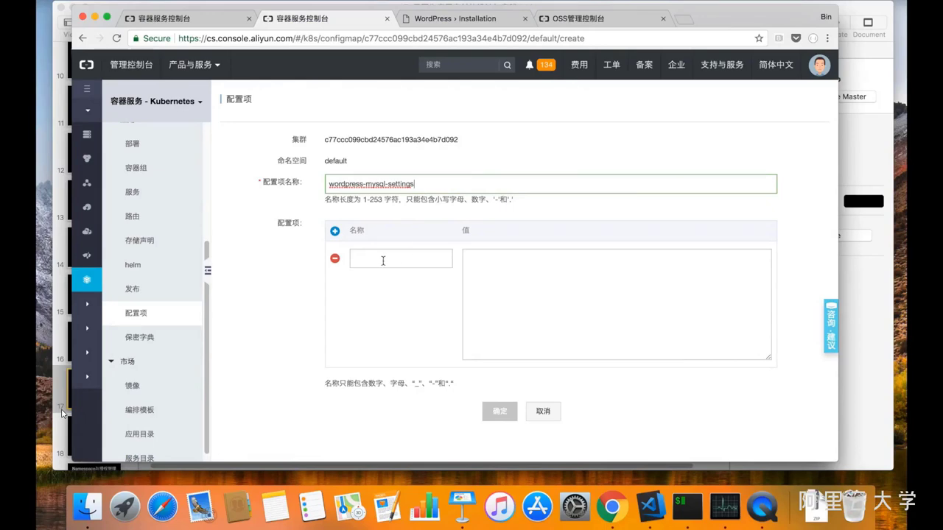
Paste WORDPRESS_DB_PASSWORD as the first key name, then clear it again
{"action": "key", "text": "super+Tab"}
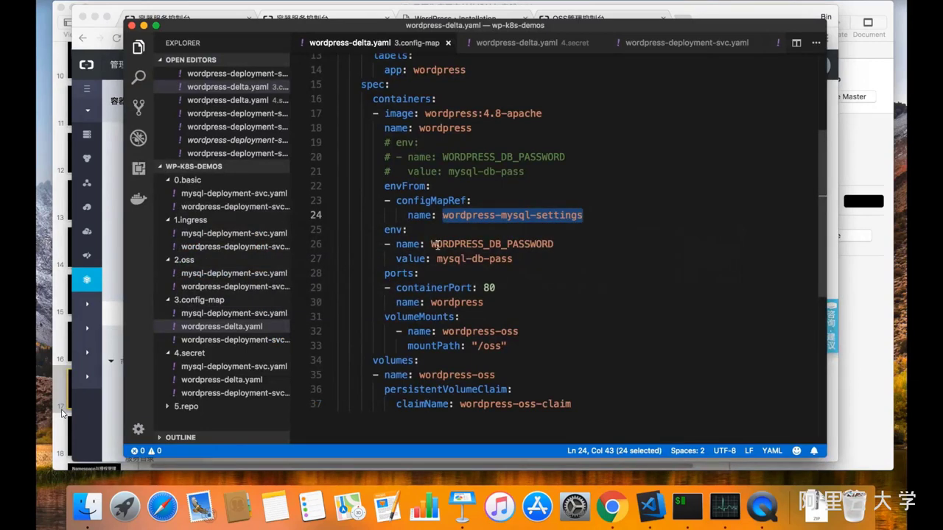
{"action": "left_click_drag", "start_coordinate": [442, 156], "coordinate": [567, 156]}
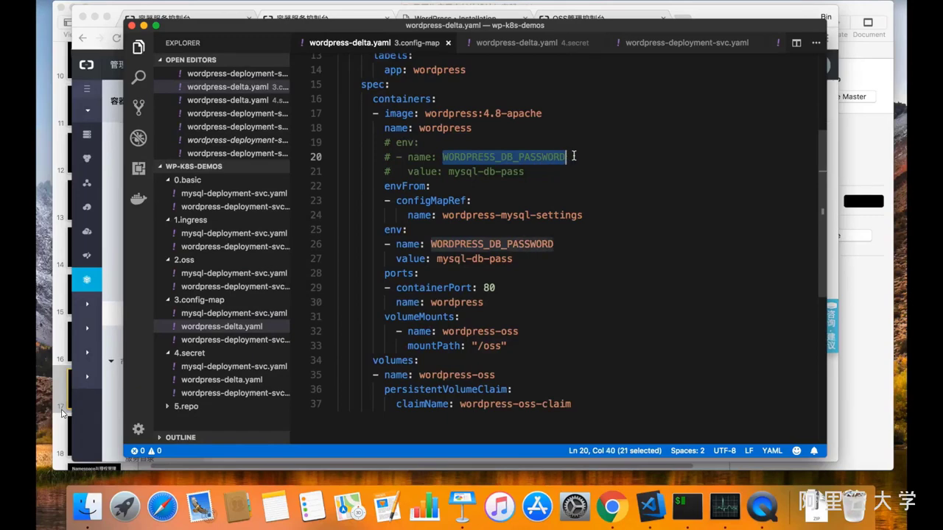
{"action": "key", "text": "super+c"}
{"action": "key", "text": "super+Tab"}
{"action": "left_click", "coordinate": [373, 258]}
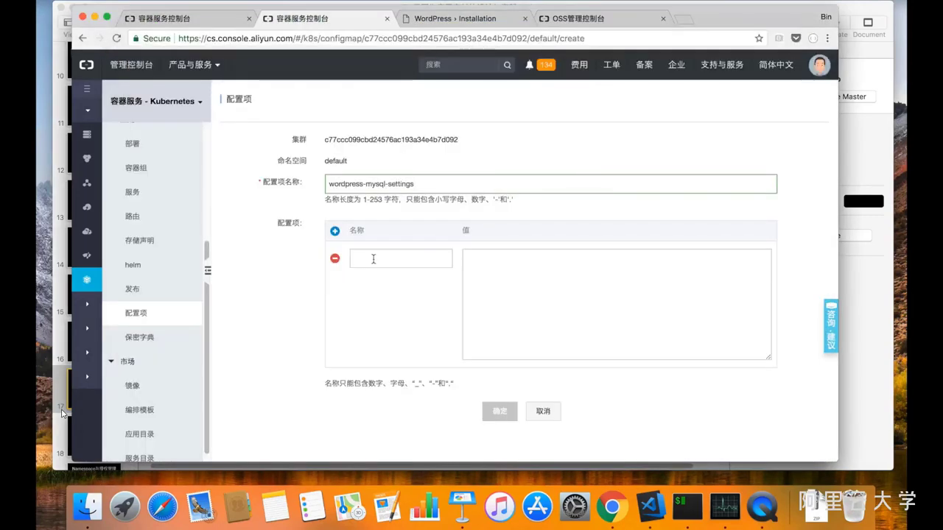
{"action": "key", "text": "super+v"}
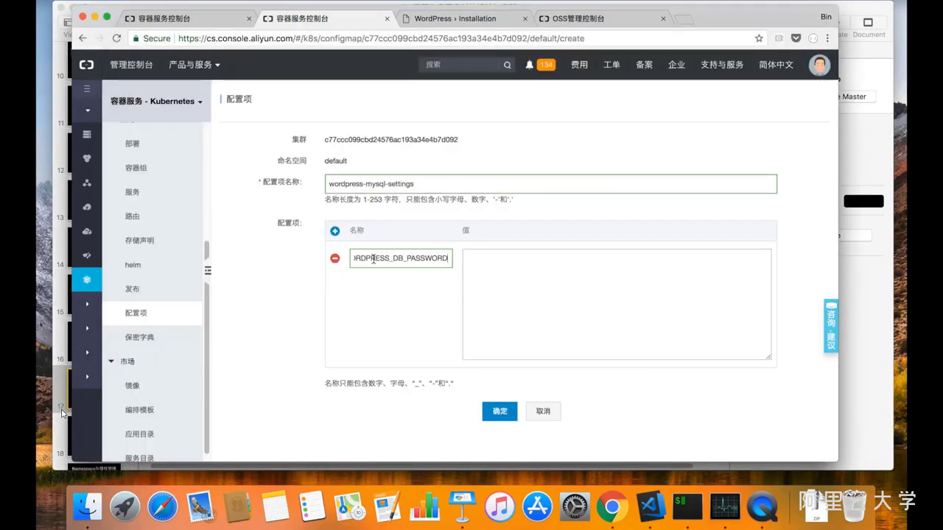
{"action": "key", "text": "super+a"}
{"action": "key", "text": "BackSpace"}
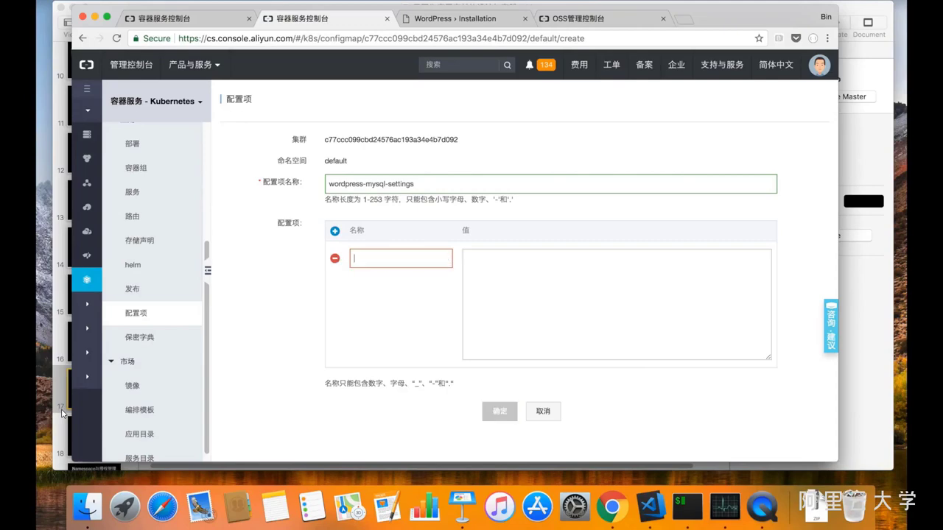
Copy WORDPRESS_DB_HOST from wordpress-deployment-svc-ingress.yaml and paste it as the key name
{"action": "key", "text": "super+Tab"}
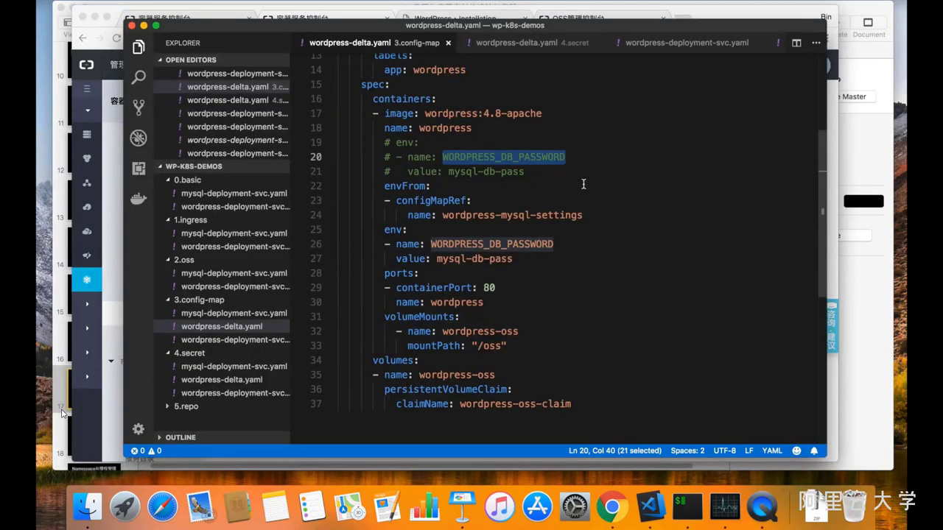
{"action": "scroll", "coordinate": [583, 185], "scroll_direction": "up", "scroll_amount": 3}
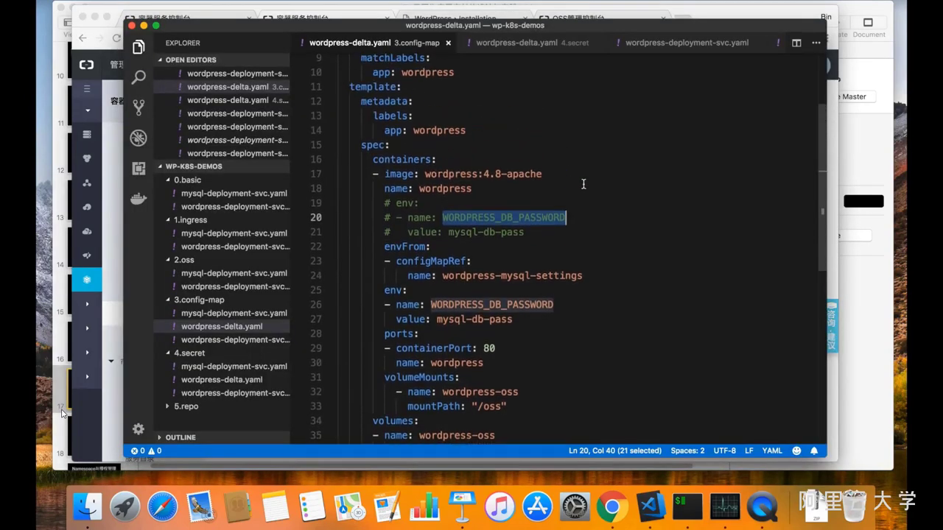
{"action": "left_click", "coordinate": [227, 341]}
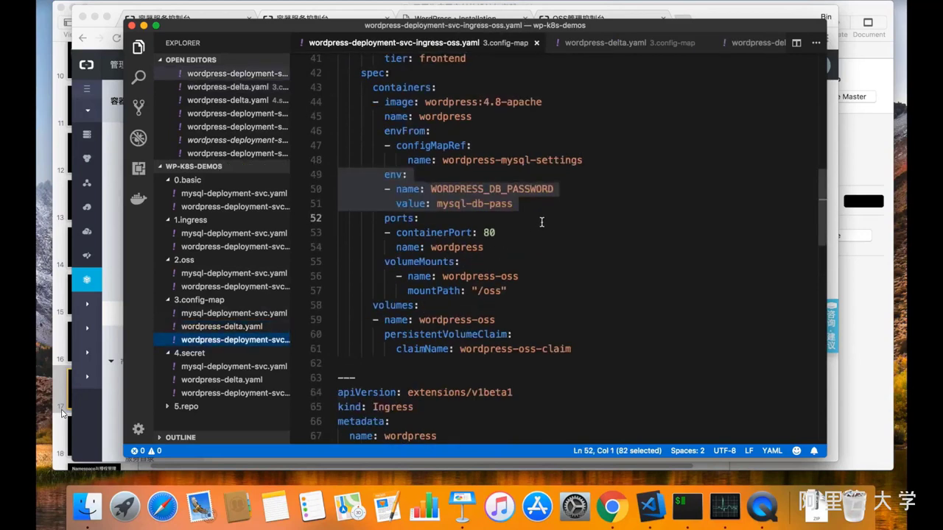
{"action": "left_click", "coordinate": [541, 222]}
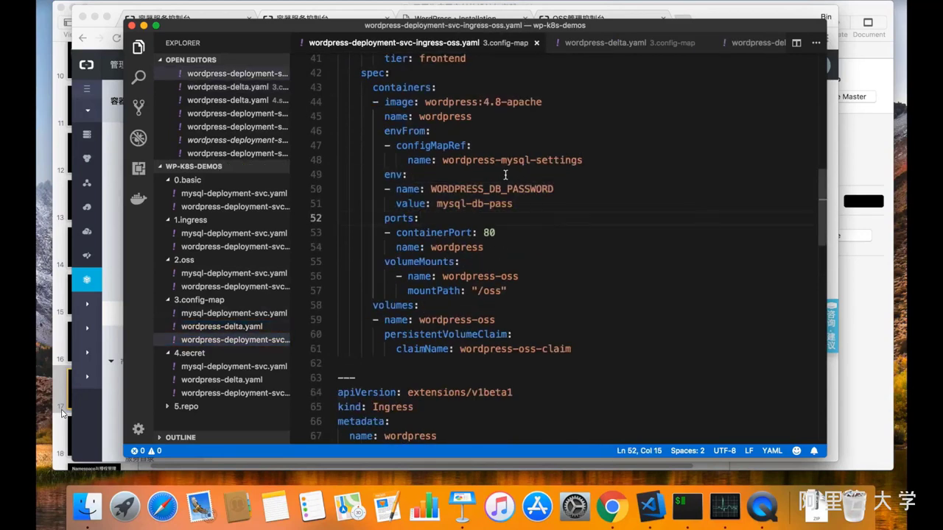
{"action": "scroll", "coordinate": [506, 174], "scroll_direction": "up", "scroll_amount": 3}
{"action": "scroll", "coordinate": [505, 174], "scroll_direction": "up", "scroll_amount": 2}
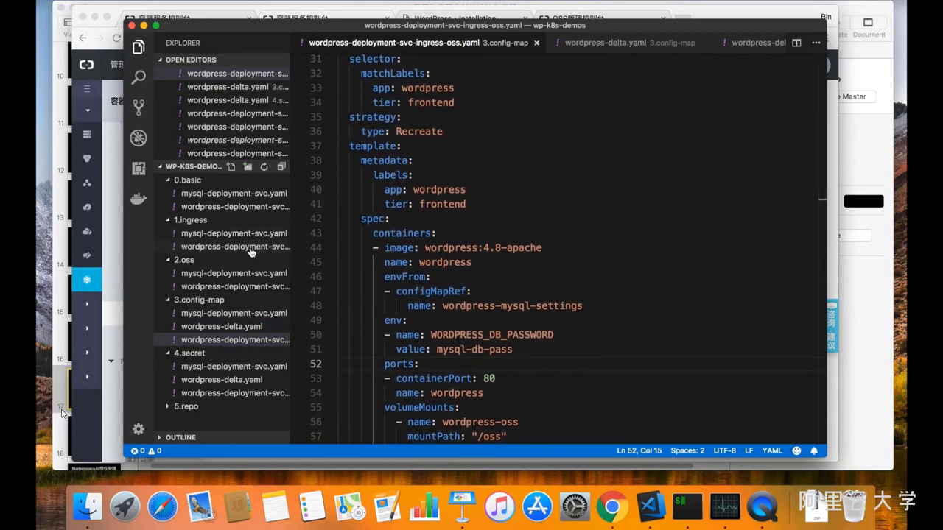
{"action": "left_click", "coordinate": [224, 248]}
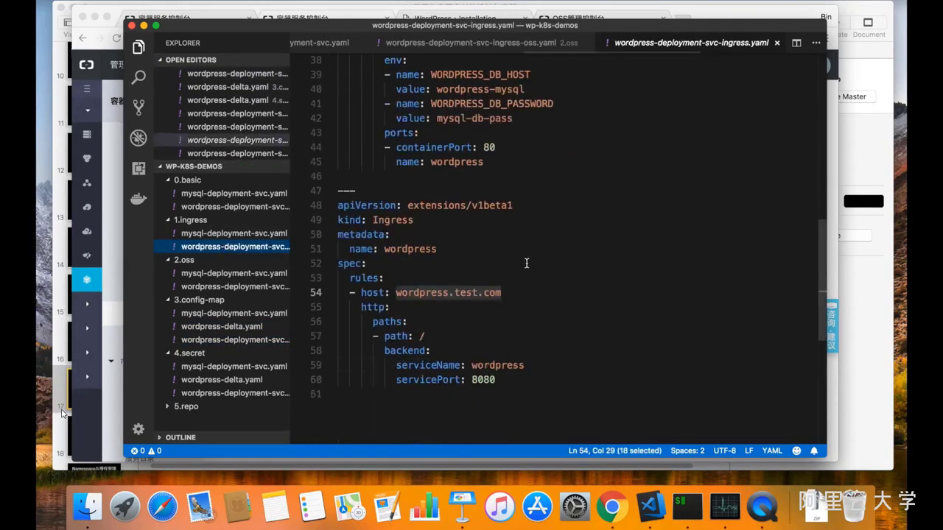
{"action": "scroll", "coordinate": [527, 260], "scroll_direction": "up", "scroll_amount": 4}
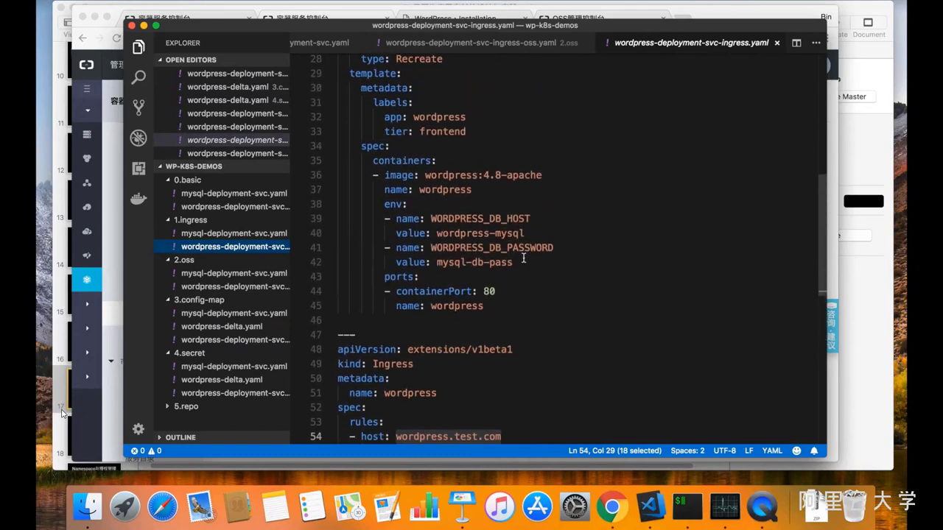
{"action": "left_click_drag", "start_coordinate": [431, 223], "coordinate": [532, 223]}
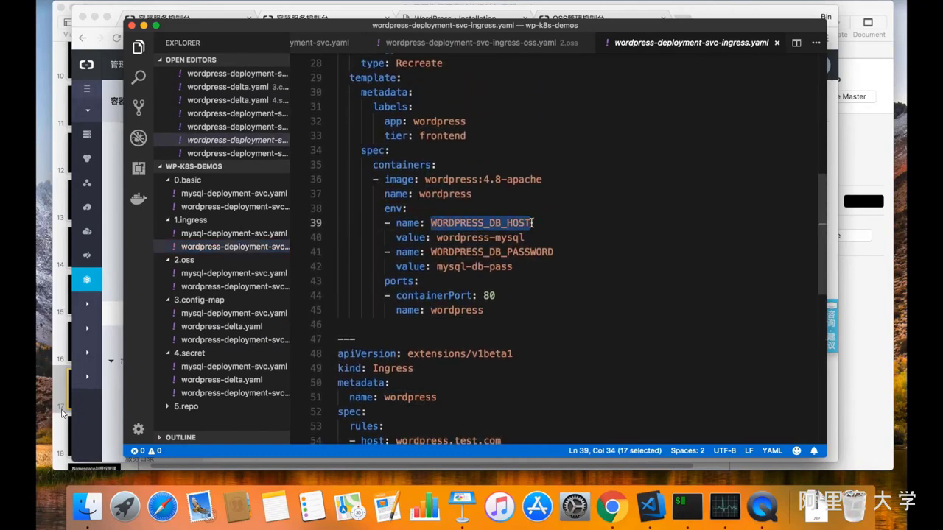
{"action": "key", "text": "super+Tab"}
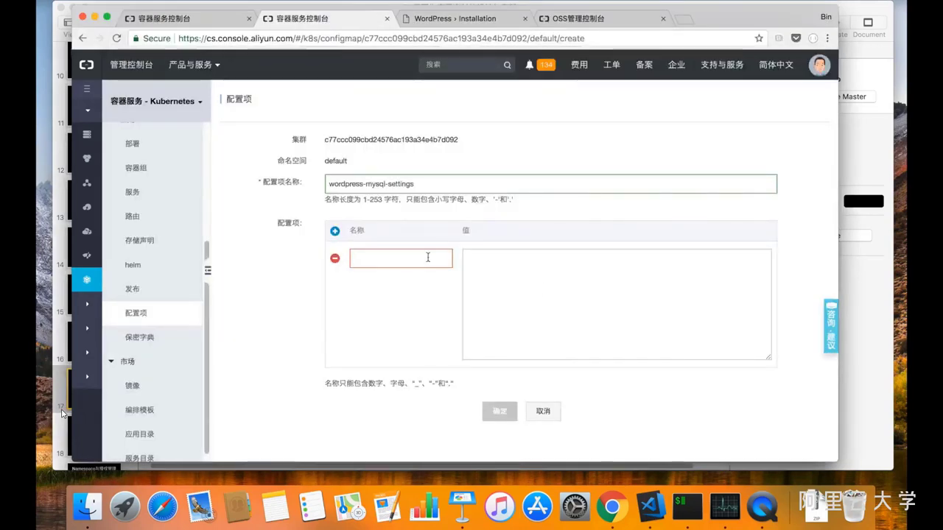
{"action": "key", "text": "super+v"}
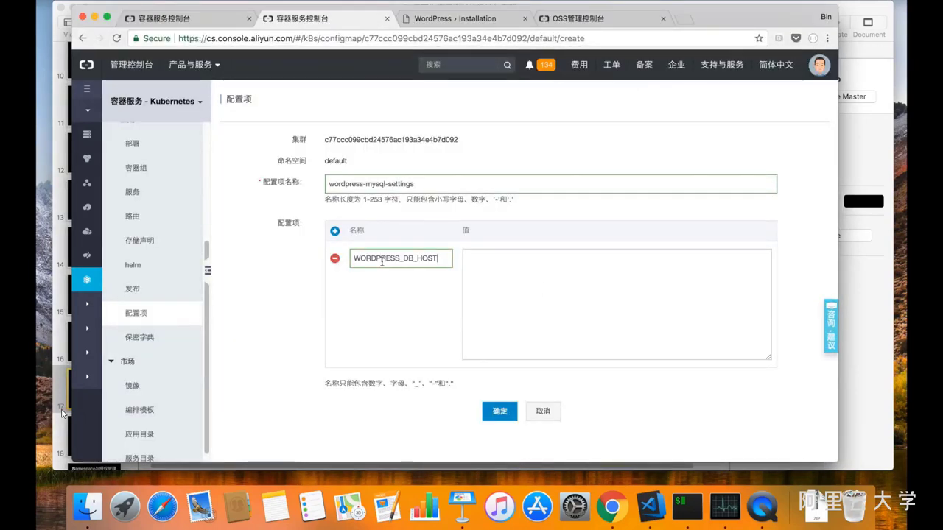
Start typing mysql-svc as the WORDPRESS_DB_HOST value
{"action": "key", "text": "super+Tab"}
{"action": "left_click_drag", "start_coordinate": [436, 238], "coordinate": [527, 237]}
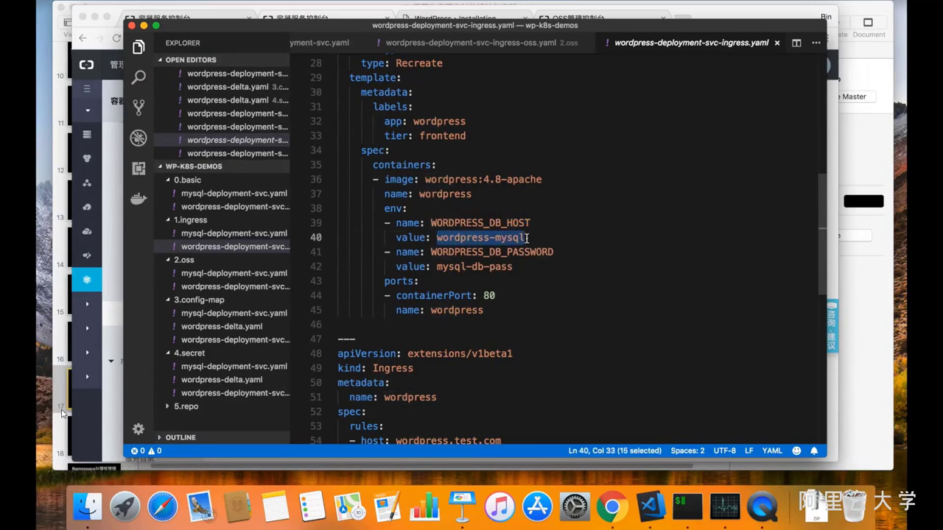
{"action": "key", "text": "super+Tab"}
{"action": "left_click", "coordinate": [489, 256]}
{"action": "type", "text": "w"}
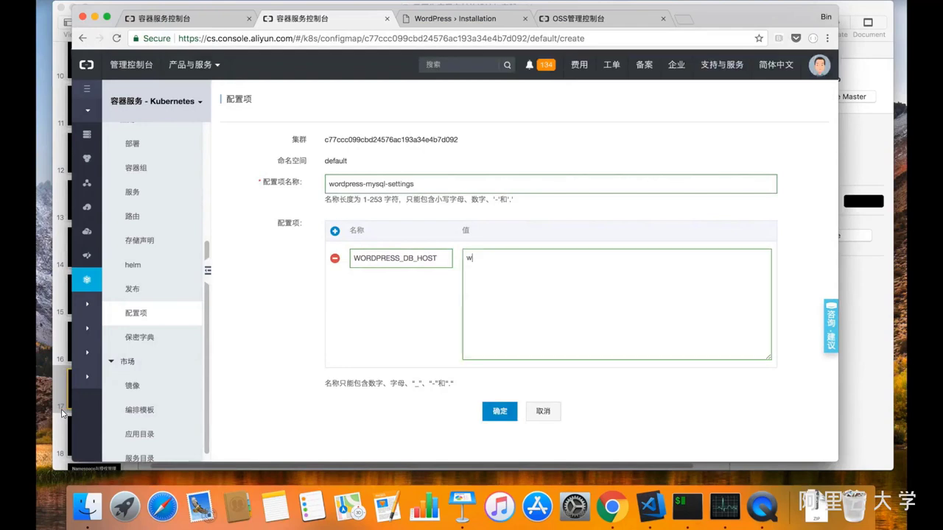
{"action": "type", "text": "ysql-"}
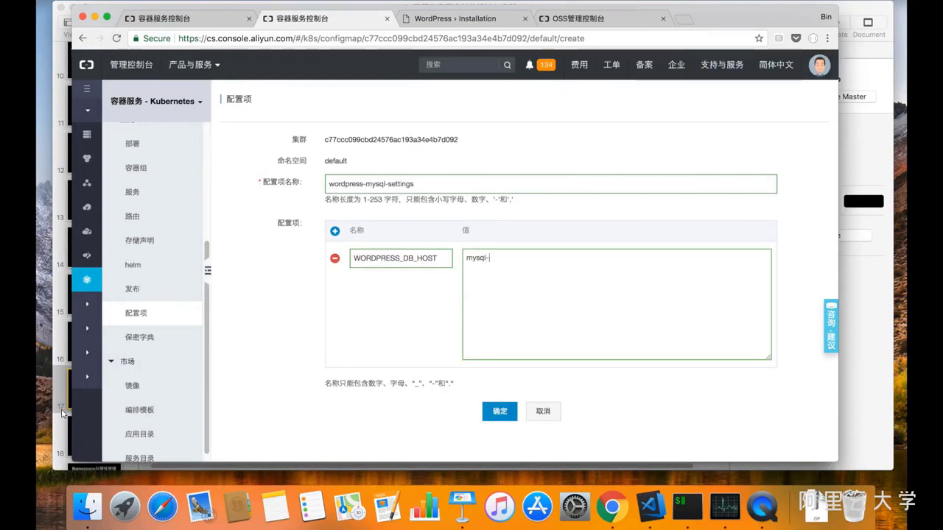
{"action": "type", "text": "svc"}
Create the wordpress-mysql-settings ConfigMap and review its details
{"action": "left_click", "coordinate": [494, 412]}
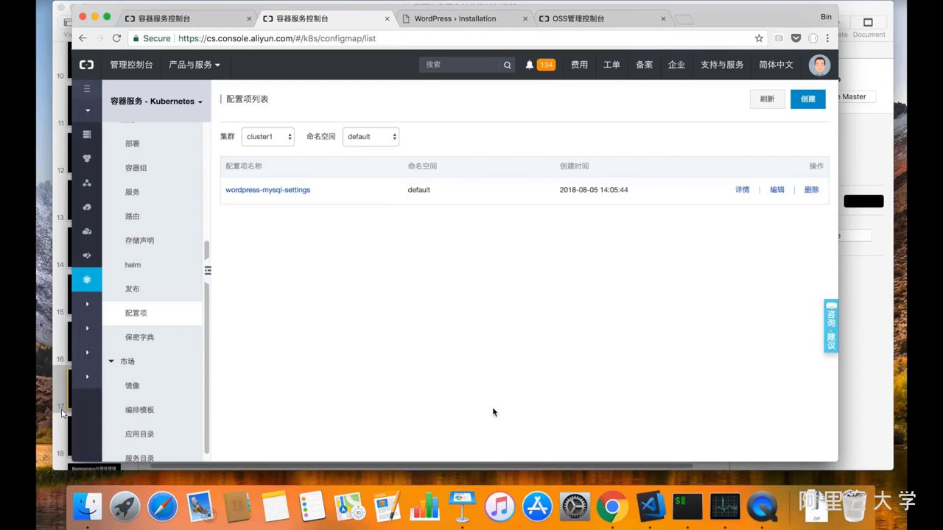
{"action": "left_click", "coordinate": [742, 190]}
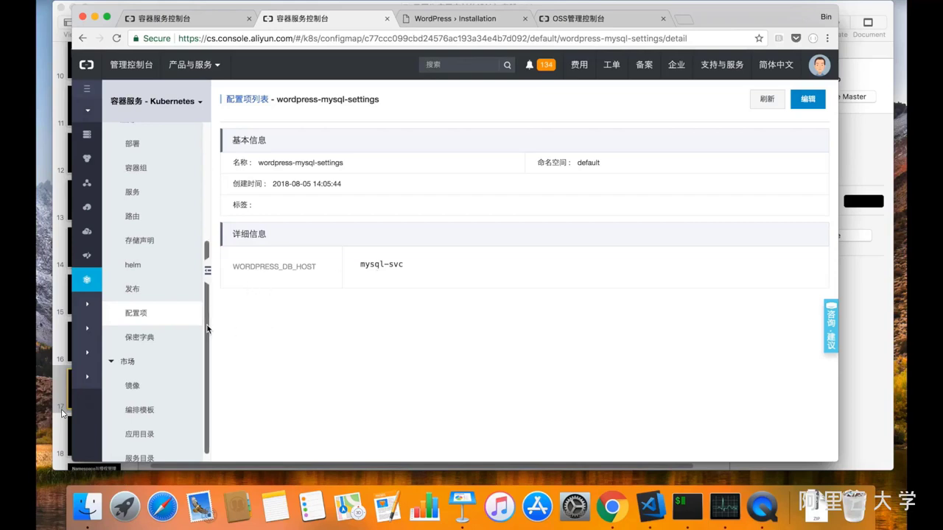
{"action": "scroll", "coordinate": [155, 230], "scroll_direction": "up", "scroll_amount": 3}
Open wordpress-deployment for editing from the 部署 list
{"action": "left_click", "coordinate": [148, 217]}
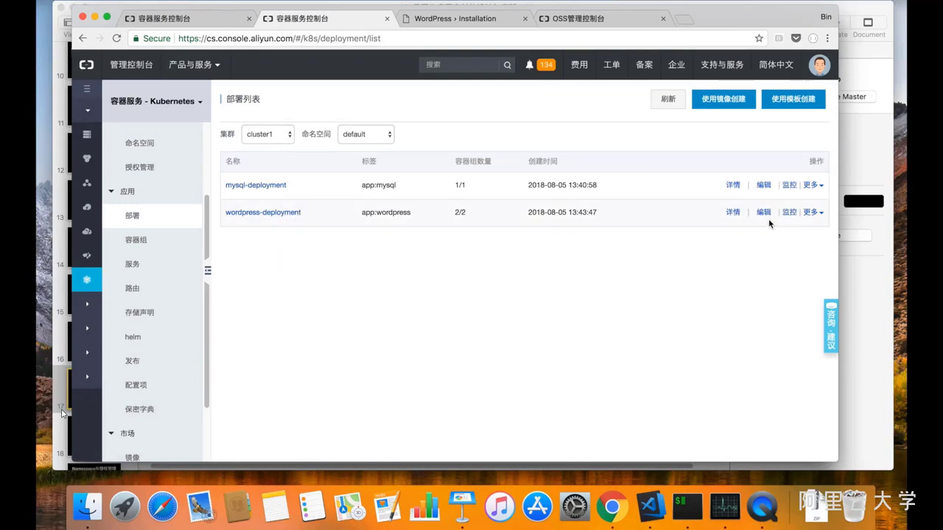
{"action": "left_click", "coordinate": [764, 213]}
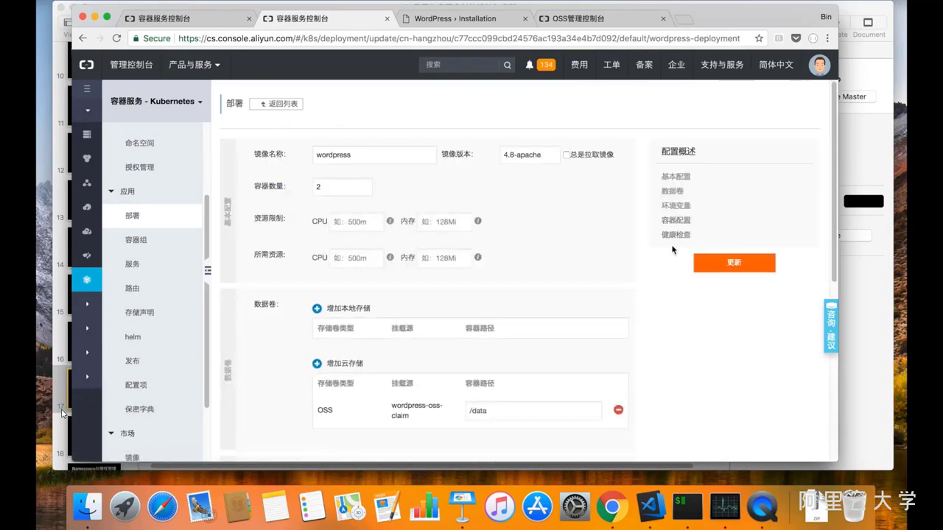
{"action": "left_click_drag", "start_coordinate": [834, 213], "coordinate": [834, 269]}
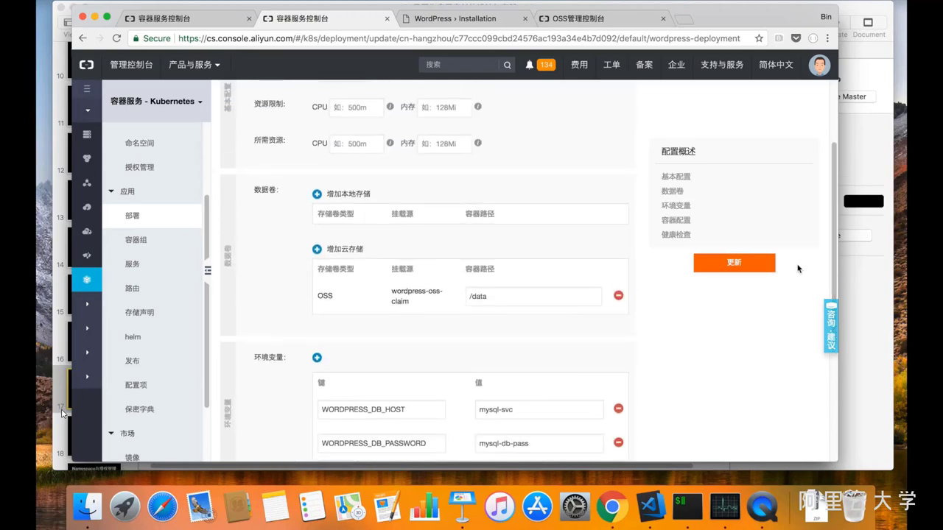
{"action": "left_click", "coordinate": [688, 509]}
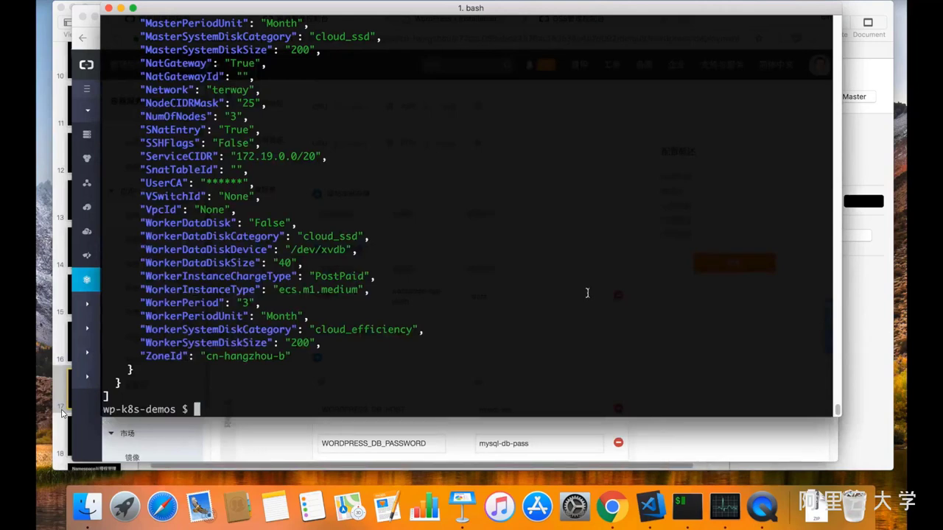
In the terminal, cd into 3.config-map, list its files and clear the screen
{"action": "type", "text": "ls"}
{"action": "key", "text": "Return"}
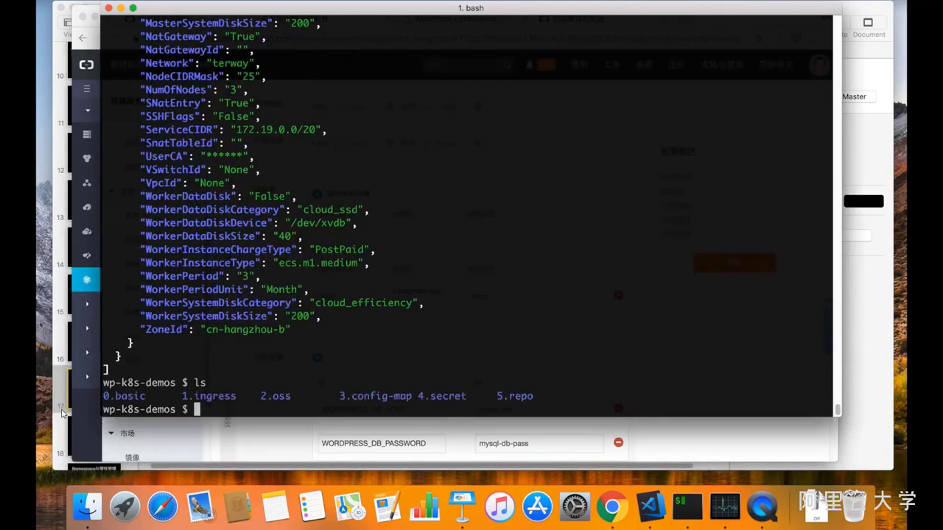
{"action": "type", "text": "cd 3."}
{"action": "key", "text": "Tab"}
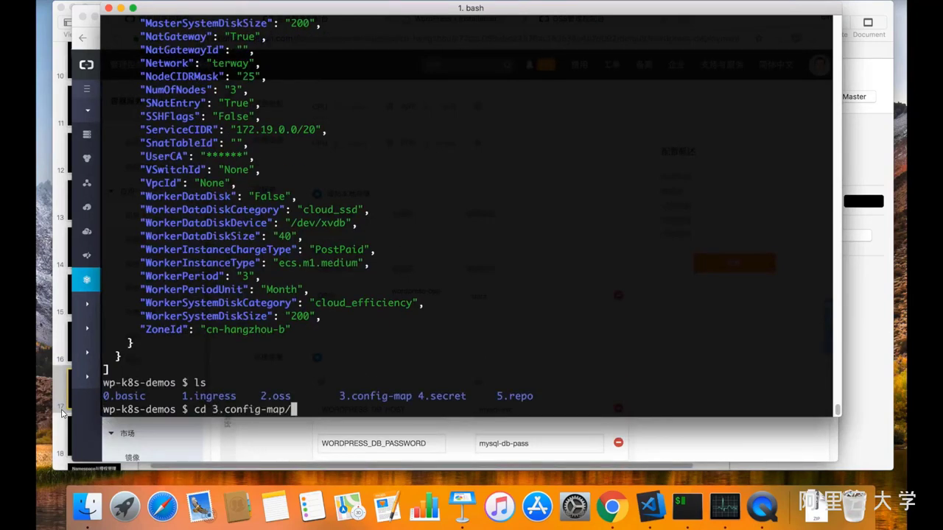
{"action": "key", "text": "Return"}
{"action": "type", "text": "ls"}
{"action": "key", "text": "Return"}
{"action": "type", "text": "clear"}
{"action": "key", "text": "Return"}
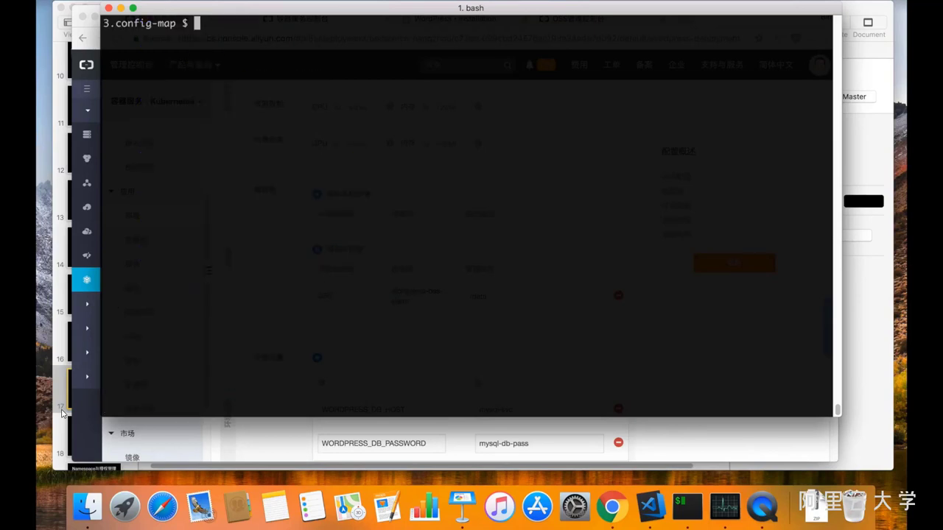
{"action": "left_click", "coordinate": [651, 506]}
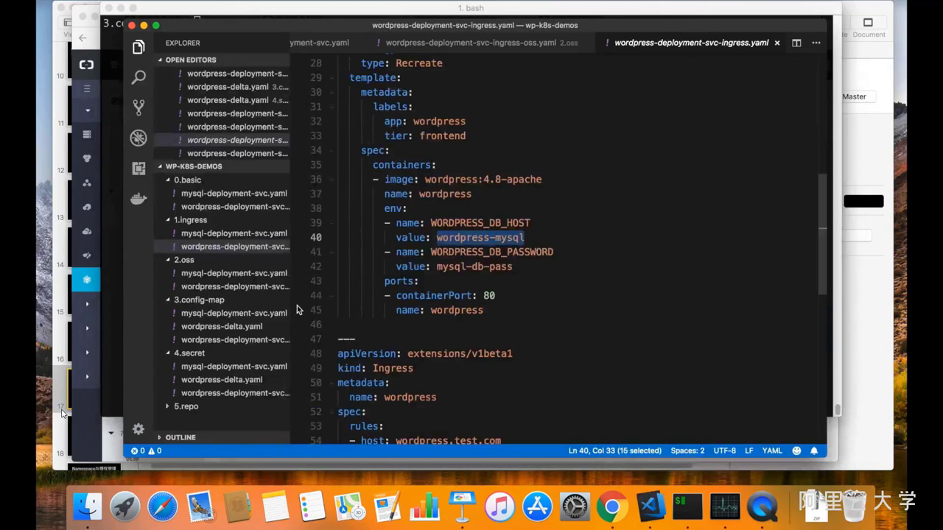
Review 3.config-map/wordpress-delta.yaml and select its envFrom reference wordpress-mysql-settings
{"action": "left_click", "coordinate": [241, 331]}
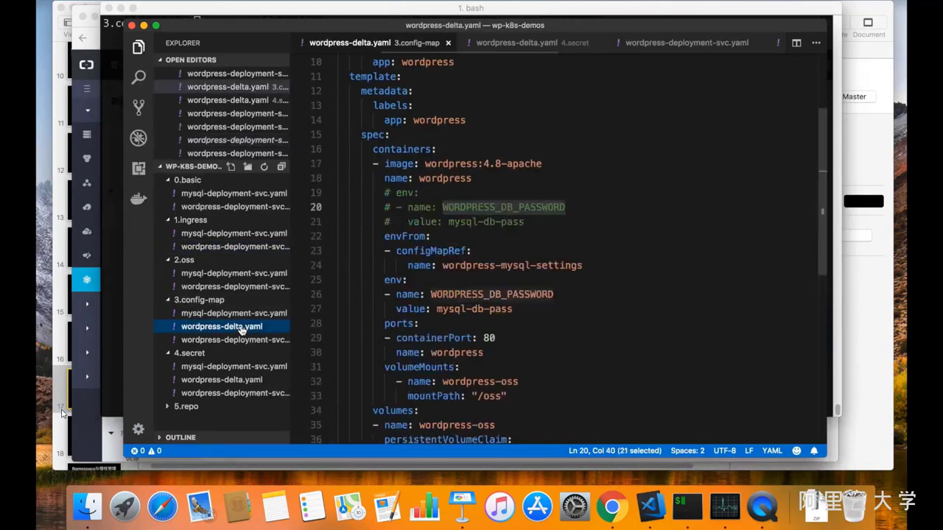
{"action": "left_click", "coordinate": [626, 217]}
{"action": "scroll", "coordinate": [626, 217], "scroll_direction": "up", "scroll_amount": 3}
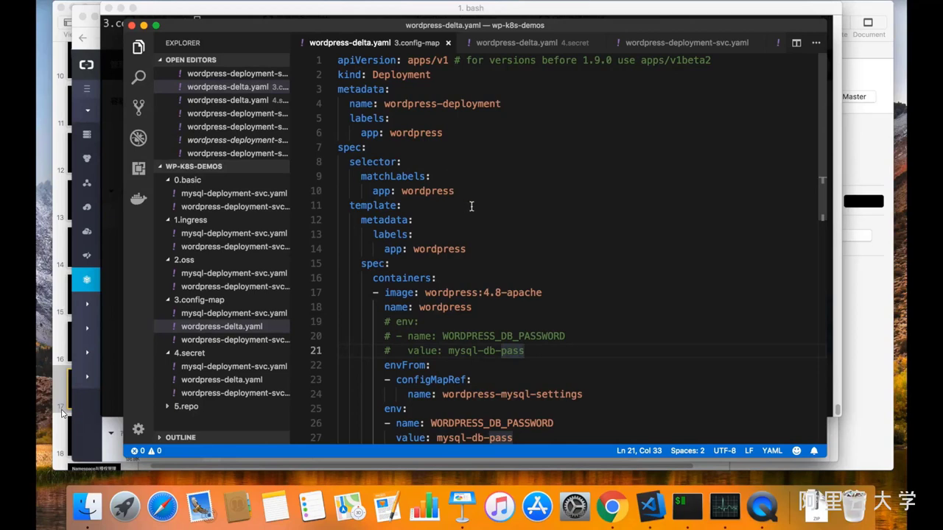
{"action": "scroll", "coordinate": [472, 206], "scroll_direction": "down", "scroll_amount": 5}
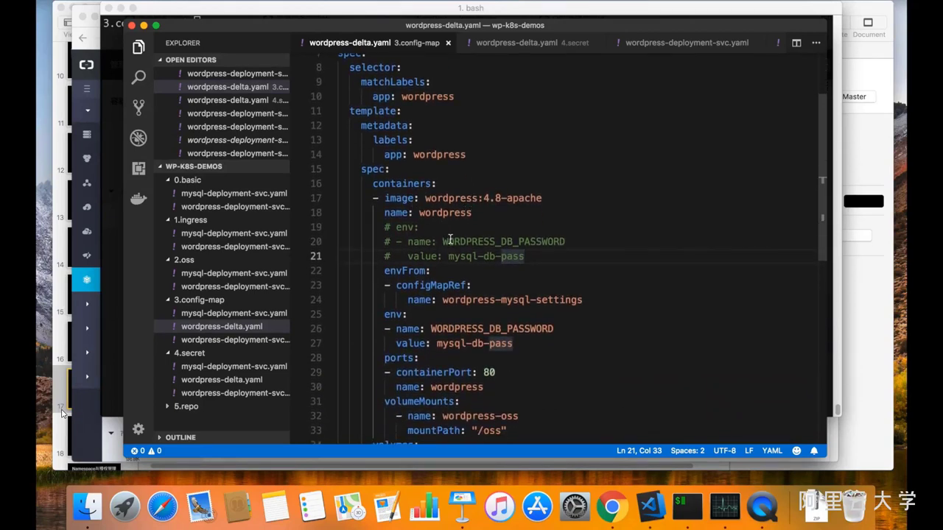
{"action": "scroll", "coordinate": [450, 239], "scroll_direction": "down", "scroll_amount": 2}
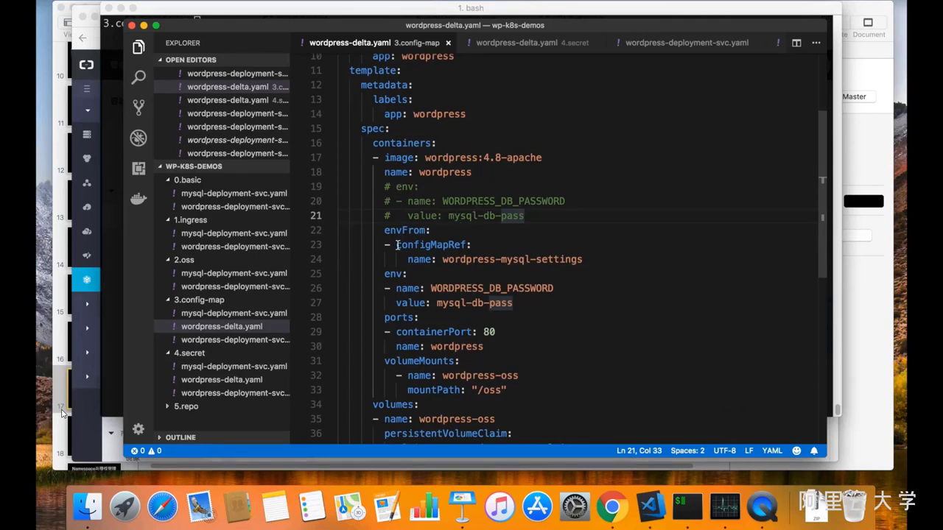
{"action": "left_click_drag", "start_coordinate": [442, 259], "coordinate": [584, 259]}
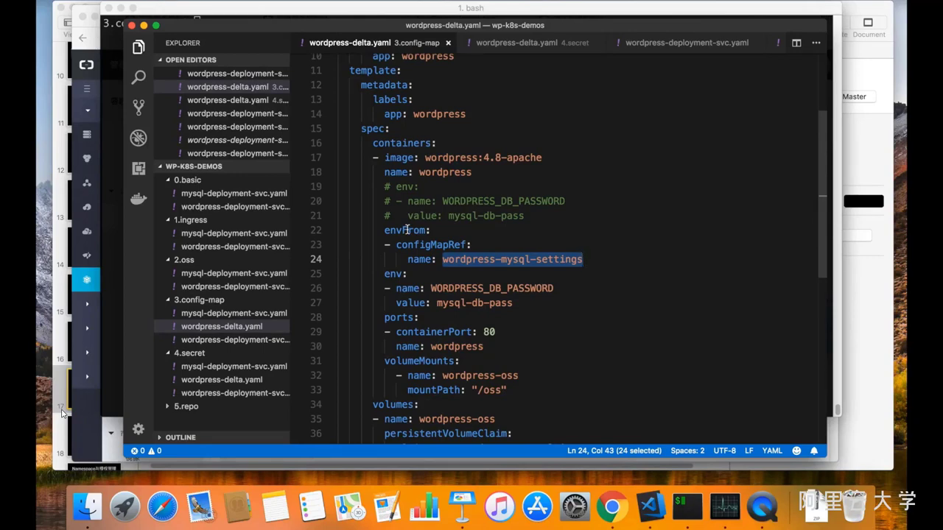
{"action": "left_click", "coordinate": [611, 506]}
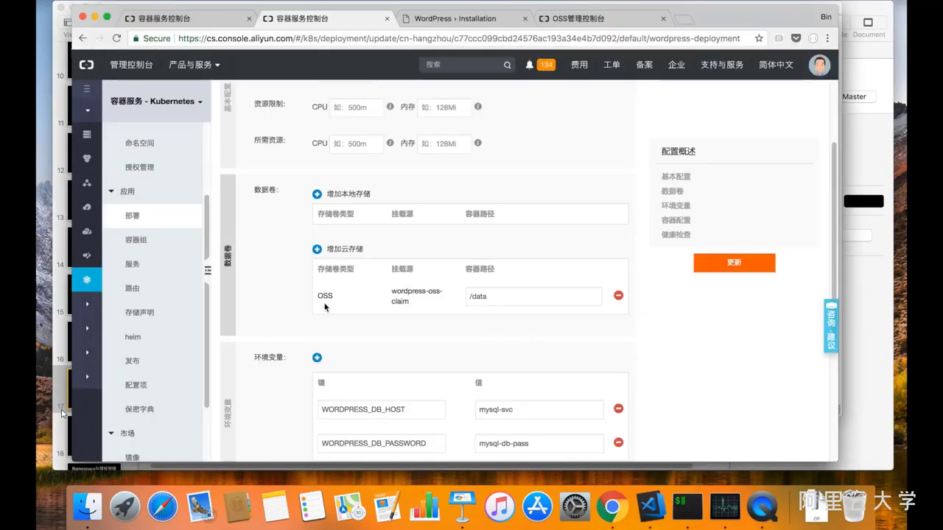
From 配置项, view wordpress-mysql-settings details showing WORDPRESS_DB_HOST set to mysql-svc
{"action": "scroll", "coordinate": [184, 383], "scroll_direction": "down", "scroll_amount": 3}
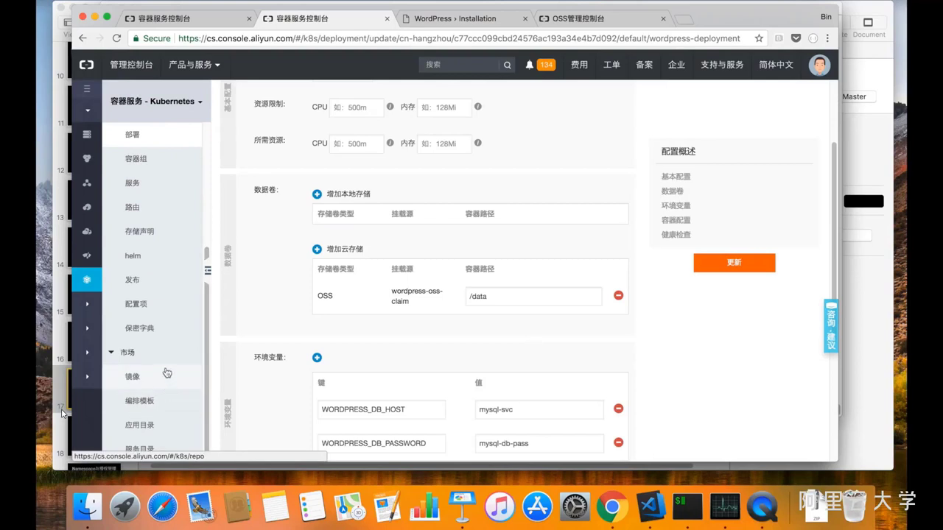
{"action": "left_click", "coordinate": [144, 305]}
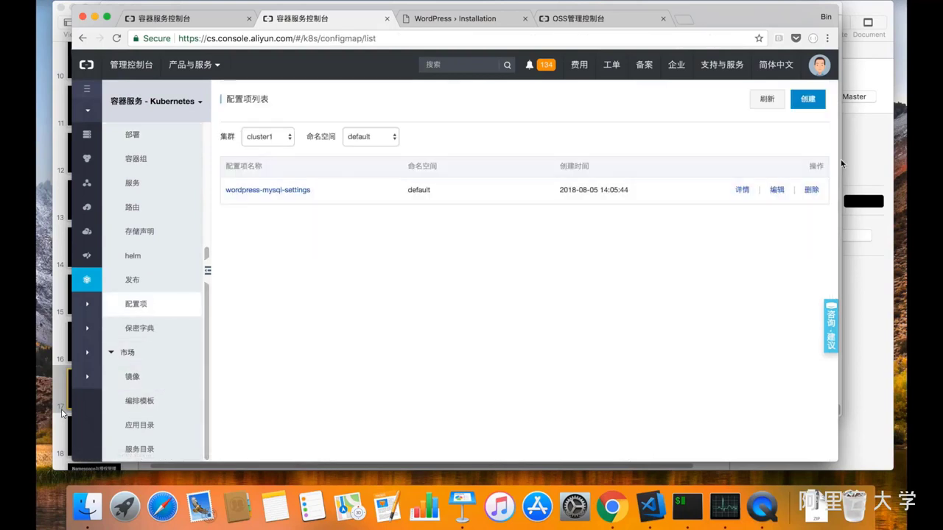
{"action": "left_click", "coordinate": [742, 191]}
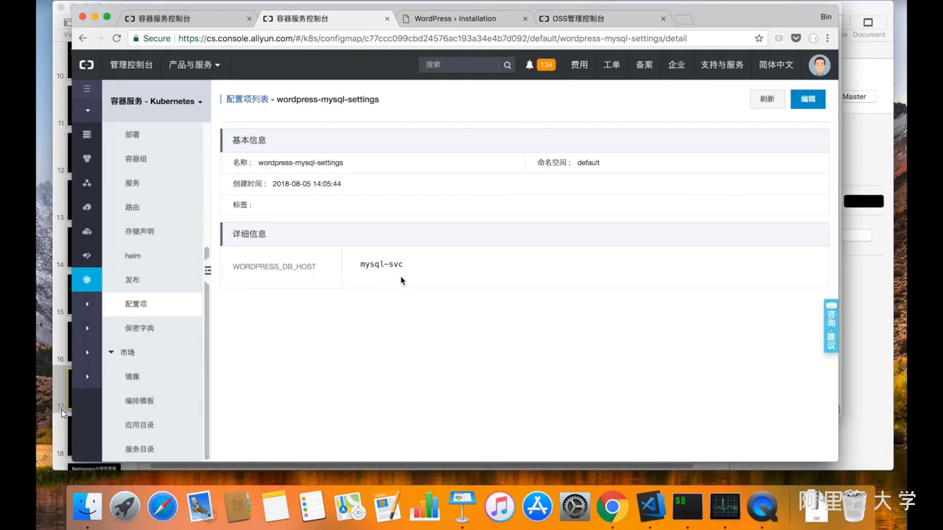
Replace WORDPRESS_DB_PASSWORD on line 20 of wordpress-delta.yaml with WORDPRESS_DB_HOST
{"action": "key", "text": "super+Tab"}
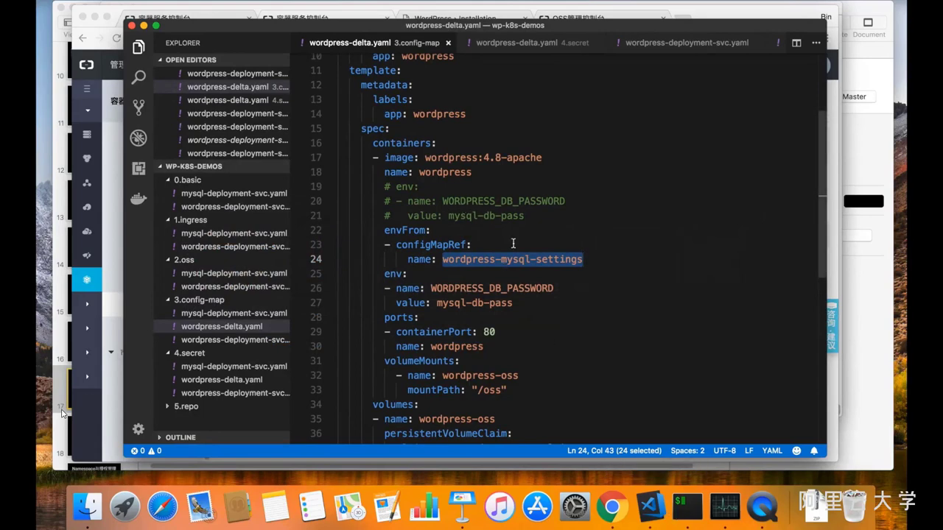
{"action": "key", "text": "super+Tab"}
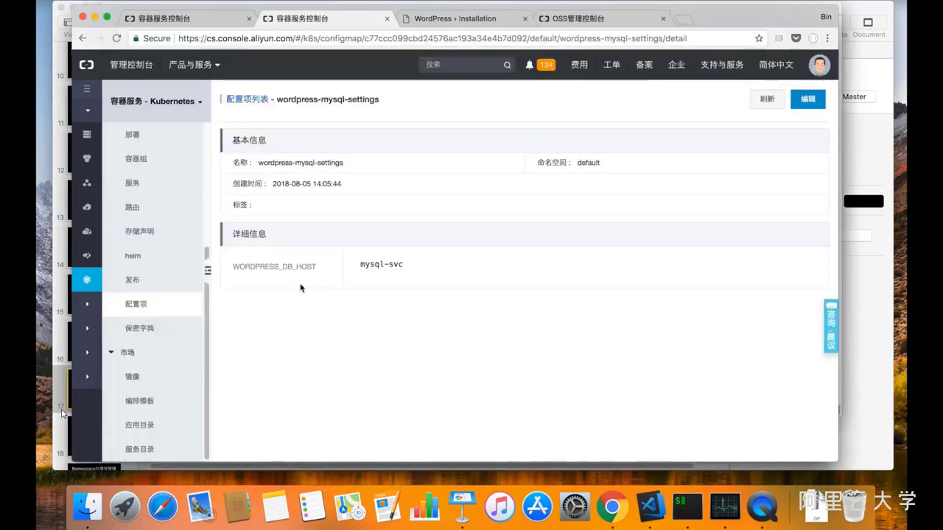
{"action": "left_click_drag", "start_coordinate": [233, 267], "coordinate": [314, 265]}
{"action": "key", "text": "super+c"}
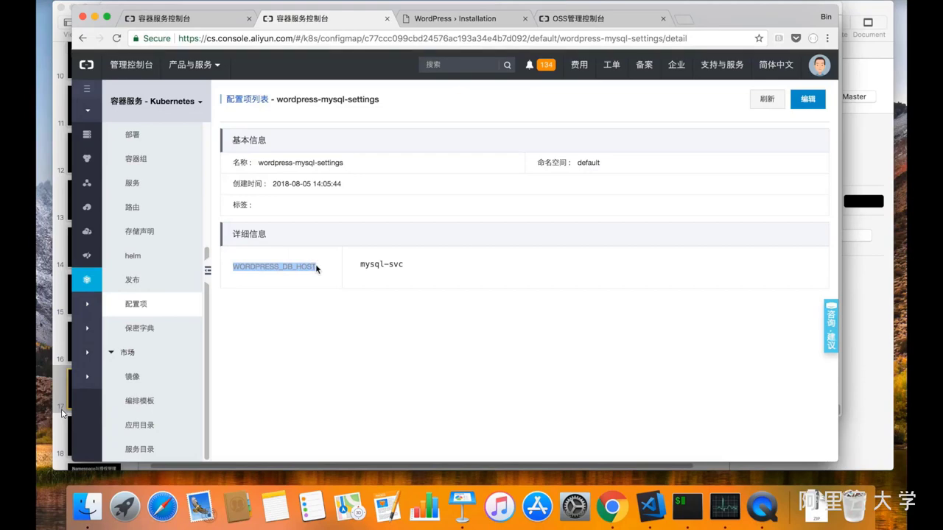
{"action": "key", "text": "super+Tab"}
{"action": "left_click_drag", "start_coordinate": [442, 201], "coordinate": [566, 201]}
{"action": "key", "text": "super+v"}
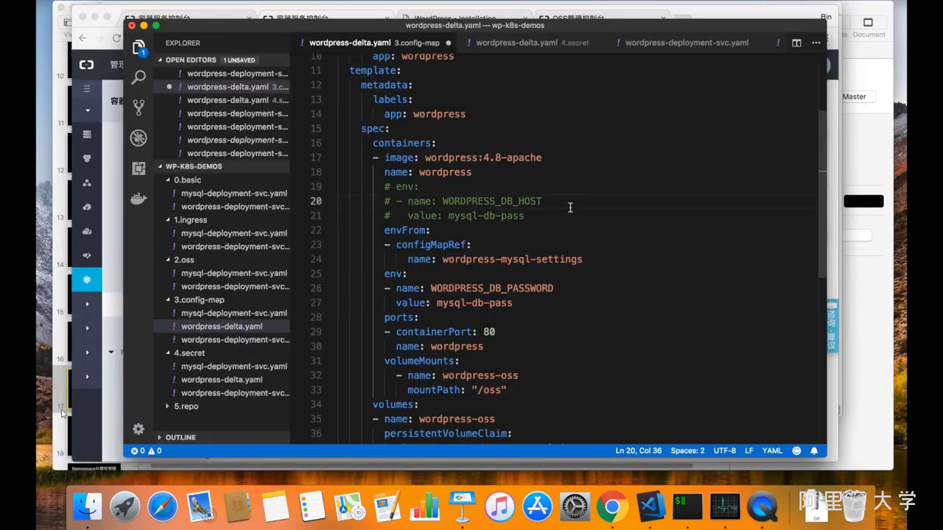
Replace mysql-db-pass on line 21 with mysql-svc and save the file
{"action": "key", "text": "super+Tab"}
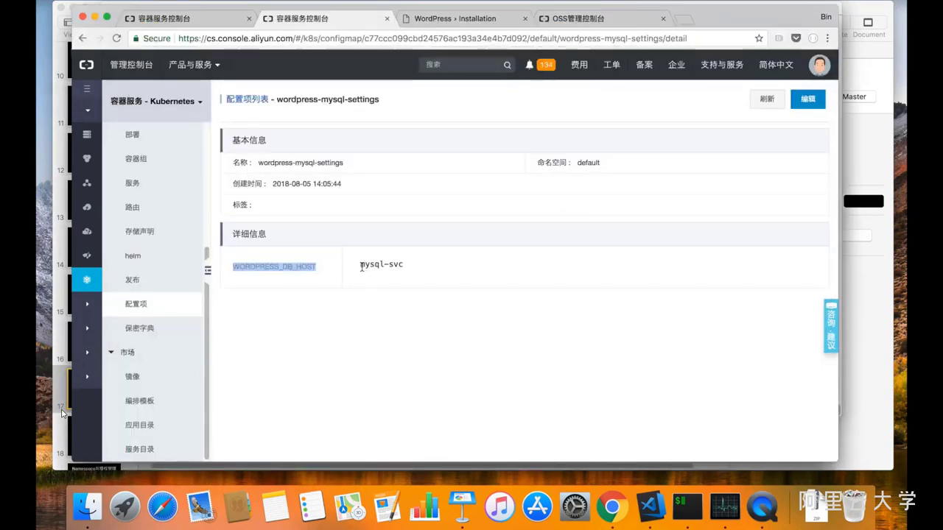
{"action": "left_click_drag", "start_coordinate": [359, 264], "coordinate": [410, 270]}
{"action": "key", "text": "super+Tab"}
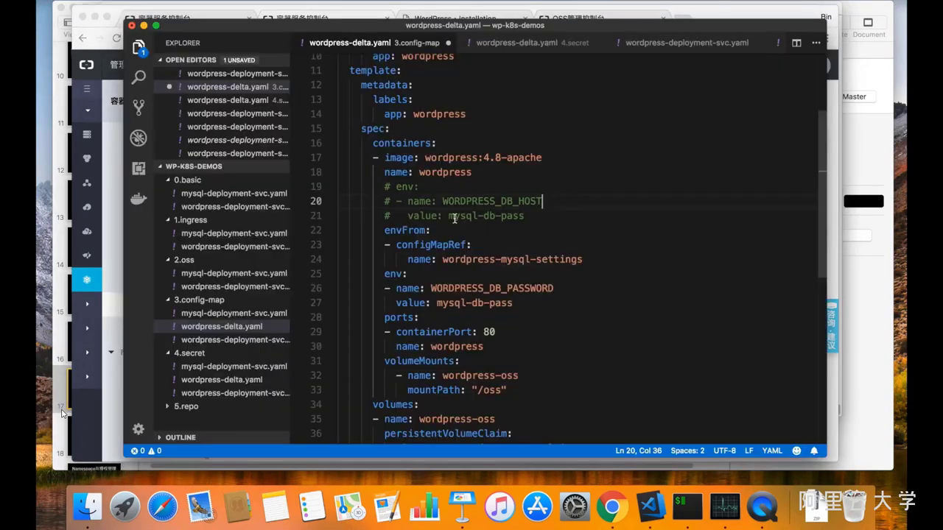
{"action": "left_click_drag", "start_coordinate": [448, 216], "coordinate": [527, 216]}
{"action": "type", "text": "mysql-svc"}
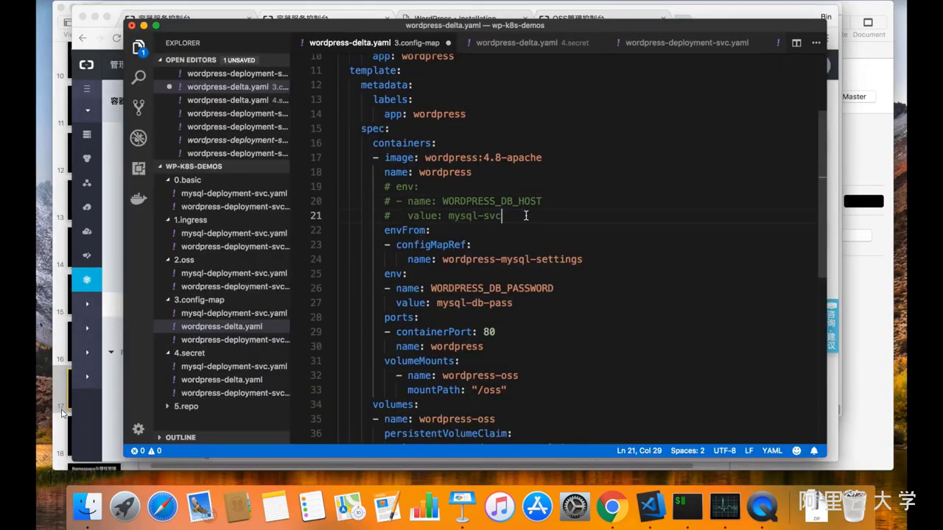
{"action": "key", "text": "super+s"}
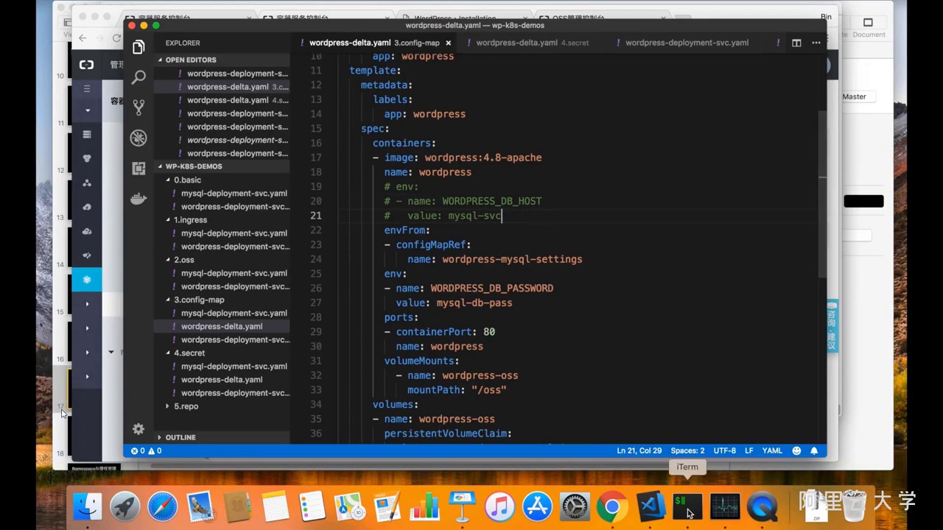
Delete wordpress-deployment with kubectl and confirm only mysql-deployment remains
{"action": "left_click", "coordinate": [688, 510]}
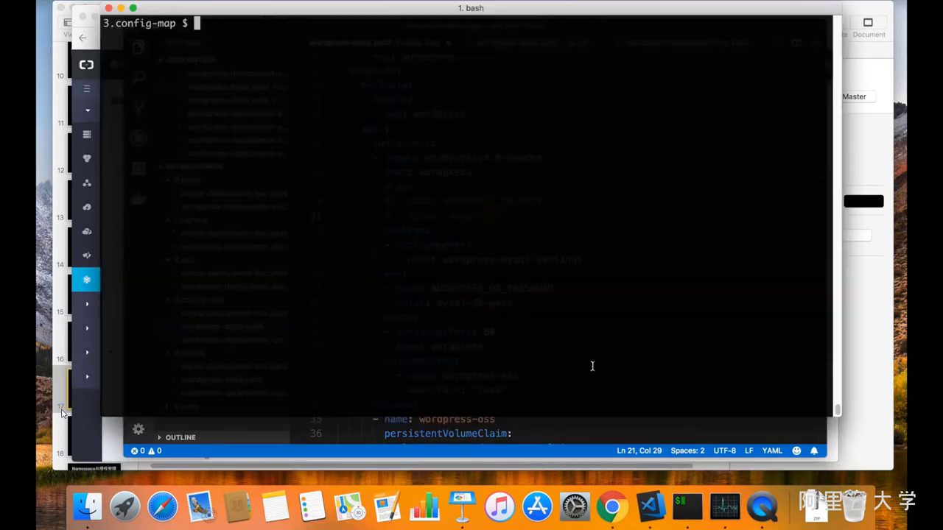
{"action": "type", "text": "kubectl"}
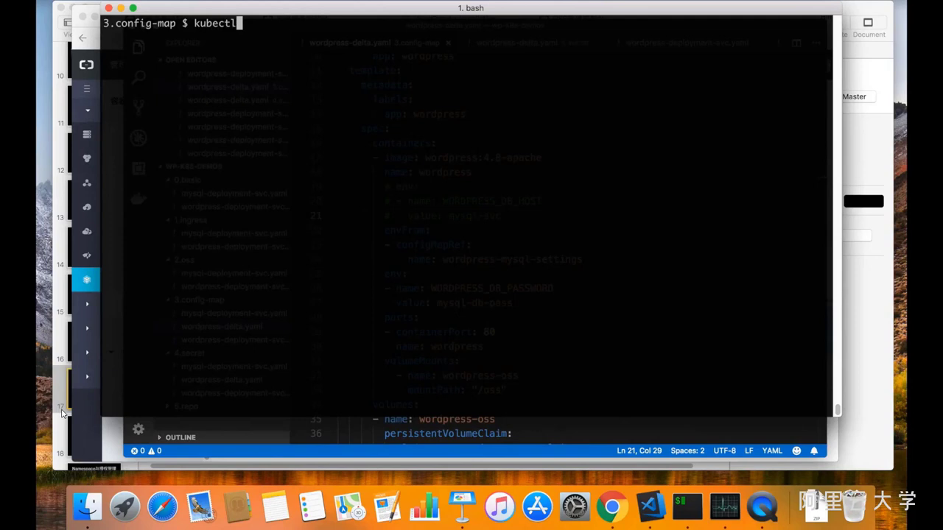
{"action": "type", "text": " get deploy"}
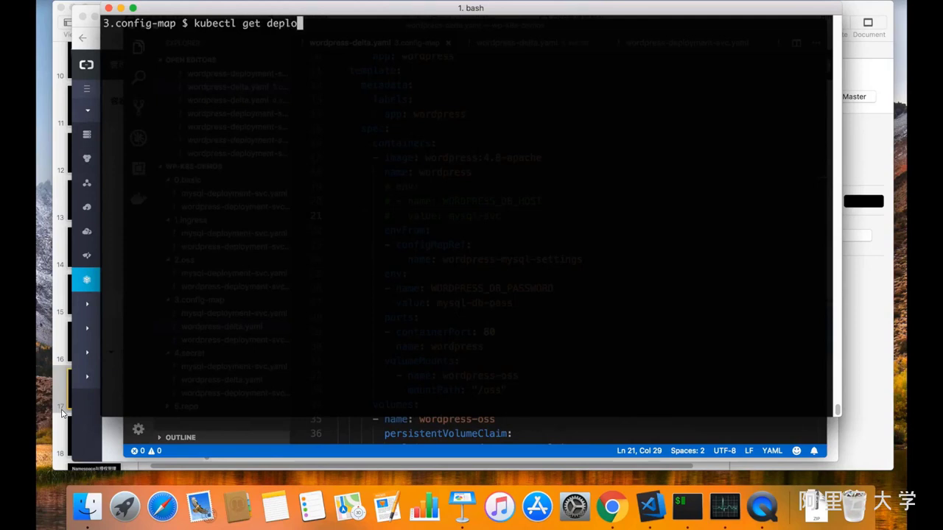
{"action": "key", "text": "Return"}
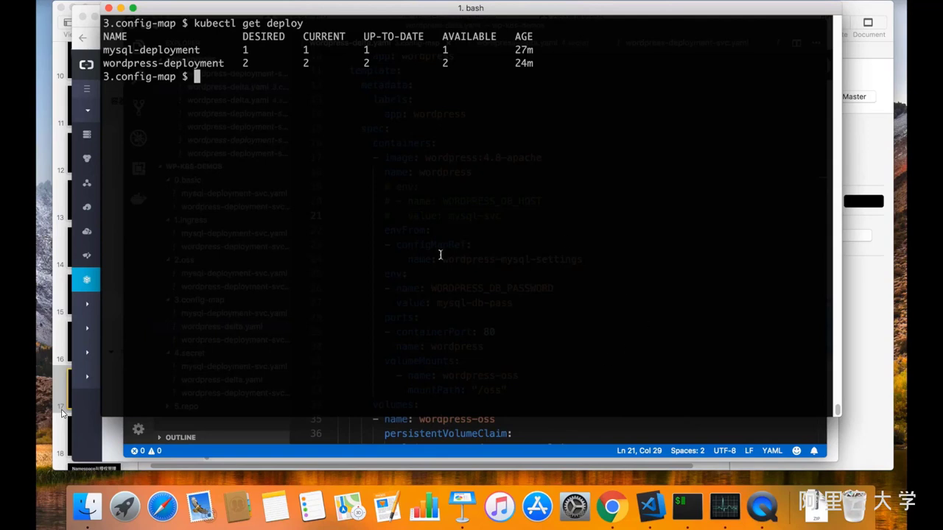
{"action": "double_click", "coordinate": [164, 62]}
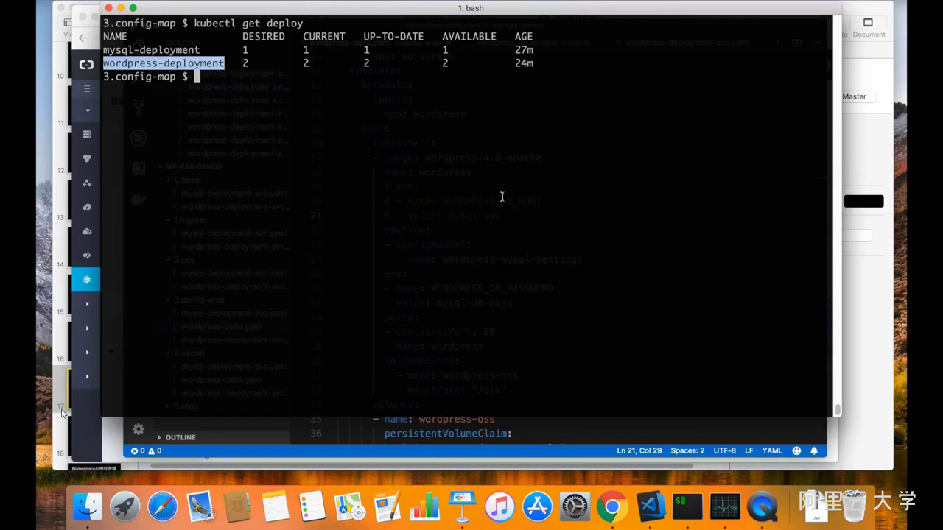
{"action": "type", "text": "kubec"}
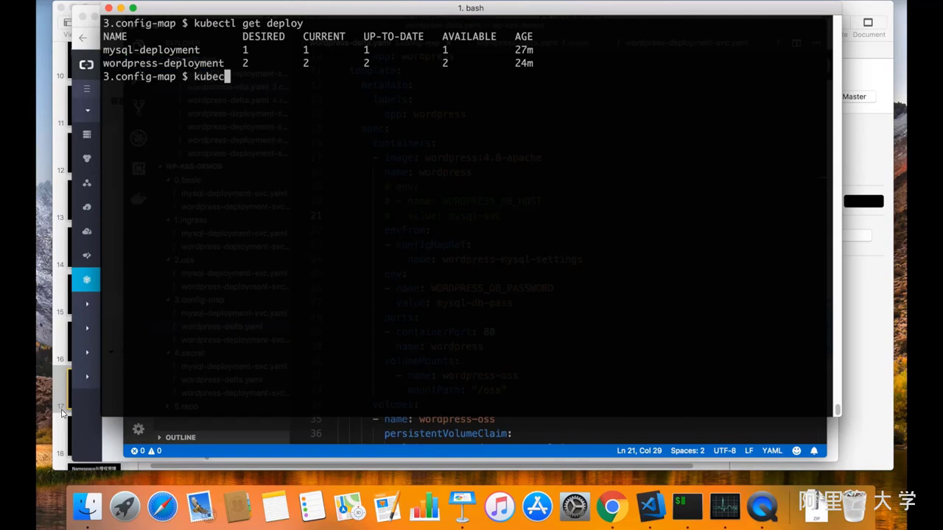
{"action": "type", "text": "tl delete dep"}
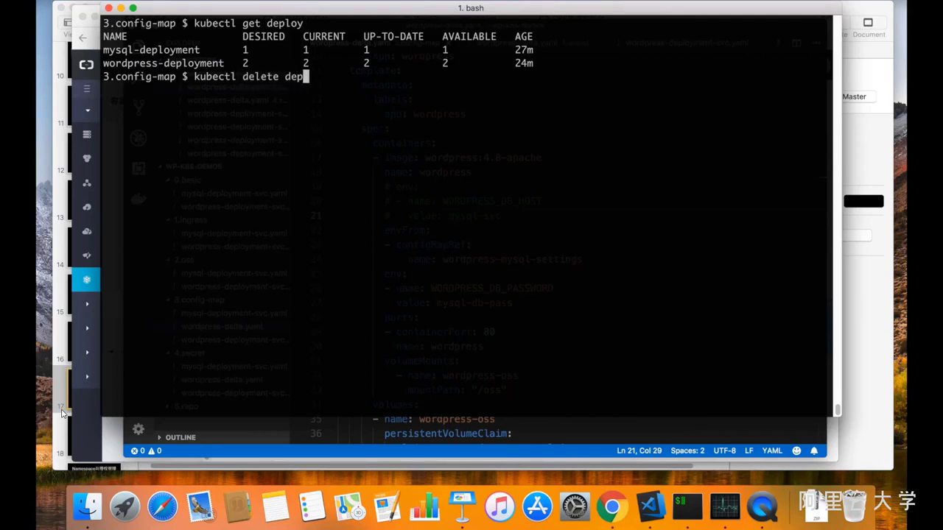
{"action": "type", "text": "loy wordpre"}
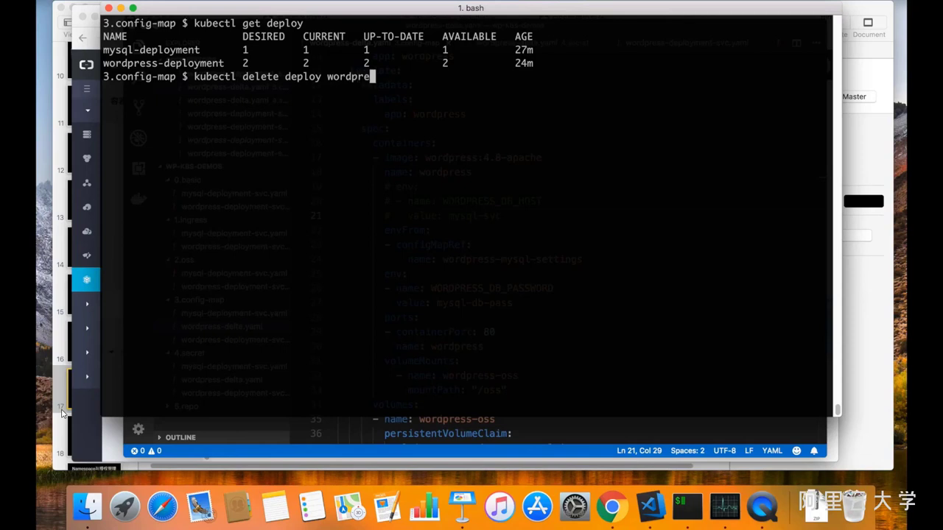
{"action": "type", "text": "ss-deployment"}
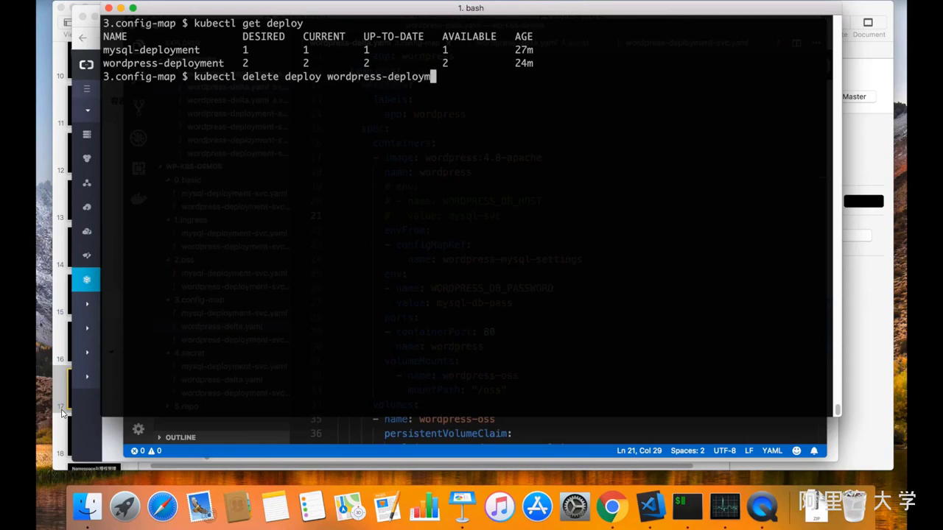
{"action": "key", "text": "Return"}
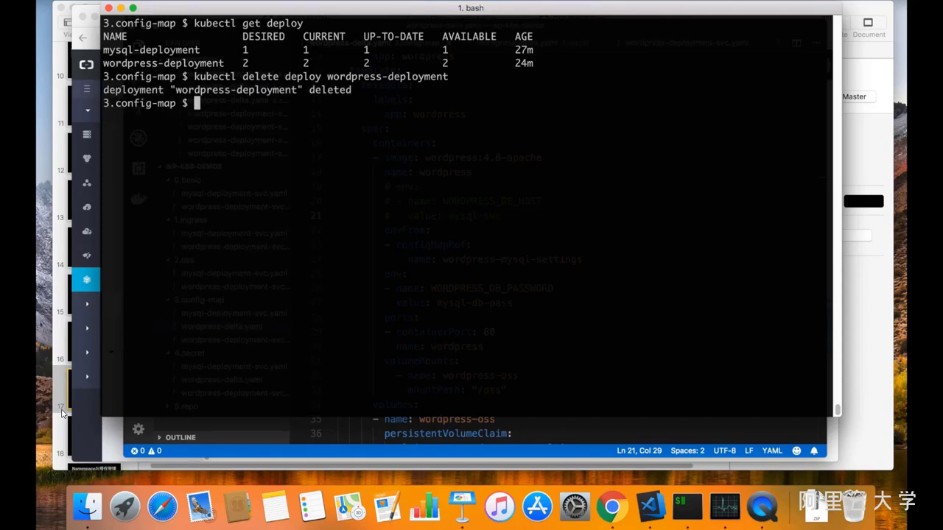
{"action": "key", "text": "Up"}
{"action": "key", "text": "Up"}
{"action": "key", "text": "Return"}
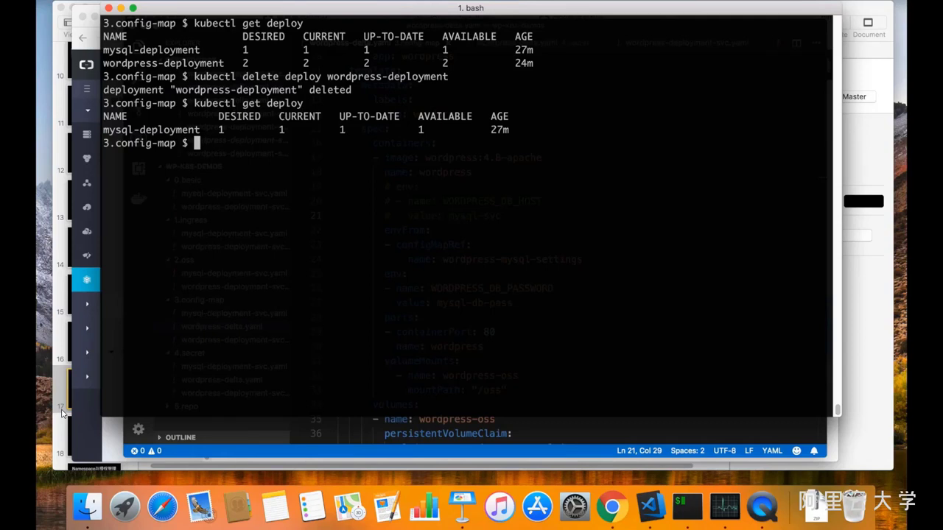
{"action": "type", "text": "kubectl apply "}
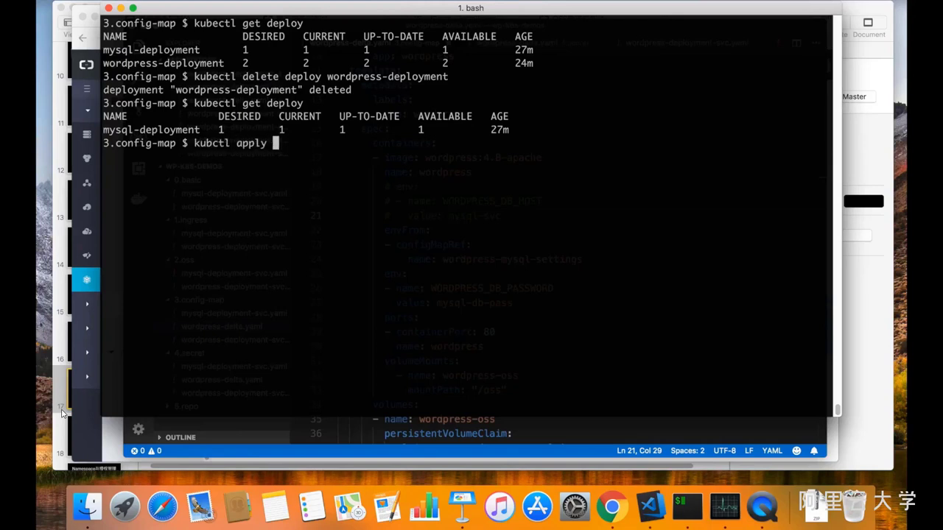
{"action": "type", "text": "-f wordpress-de"}
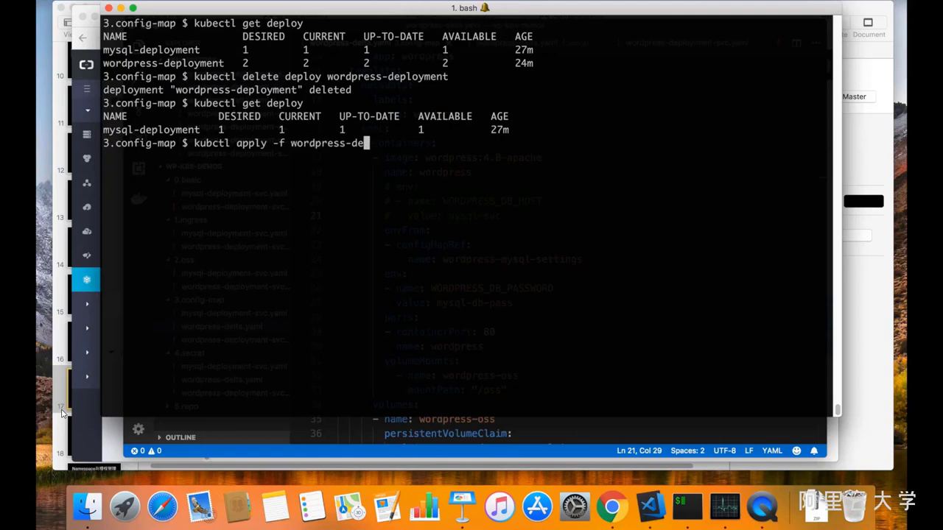
{"action": "type", "text": "l"}
Run kubectl apply -f wordpress-delta.yaml, fixing the kubctl typo on retry
{"action": "key", "text": "Tab"}
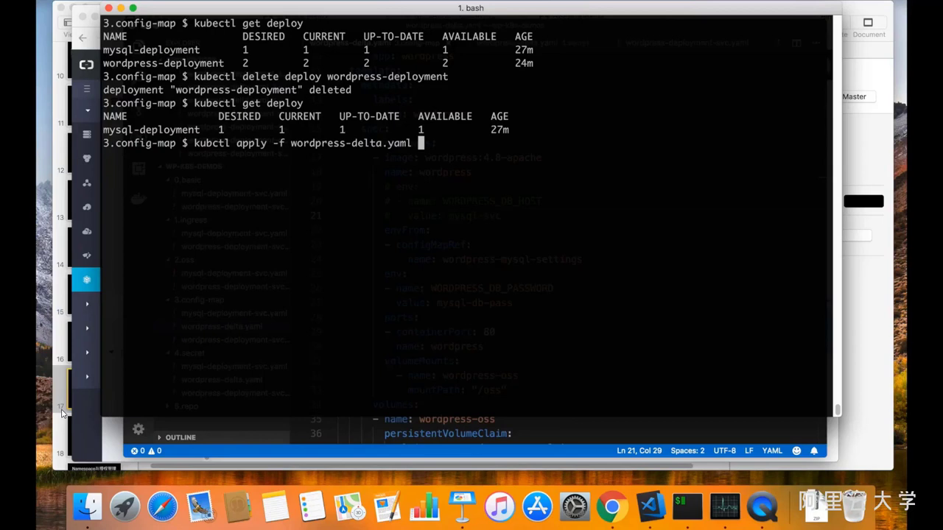
{"action": "key", "text": "Return"}
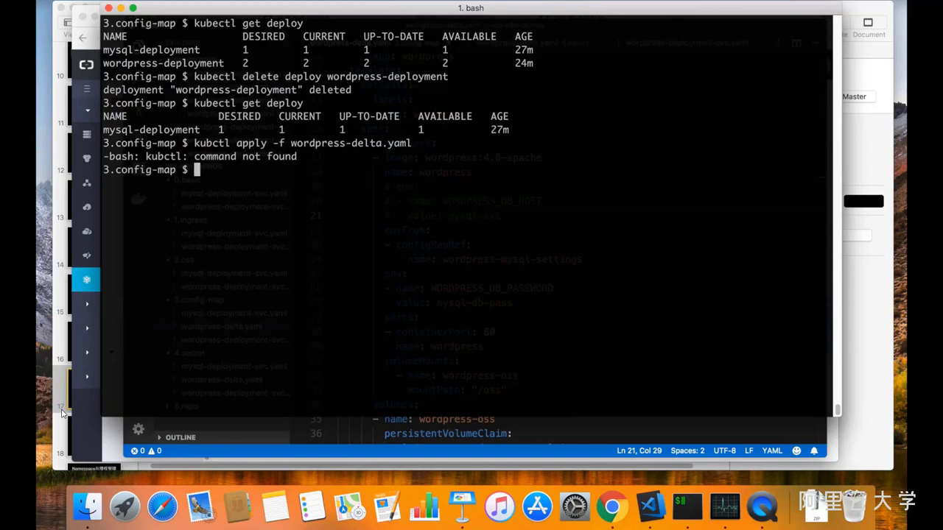
{"action": "key", "text": "Up"}
{"action": "key", "text": "ctrl+a"}
{"action": "key", "text": "Right"}
{"action": "key", "text": "Right"}
{"action": "key", "text": "Right"}
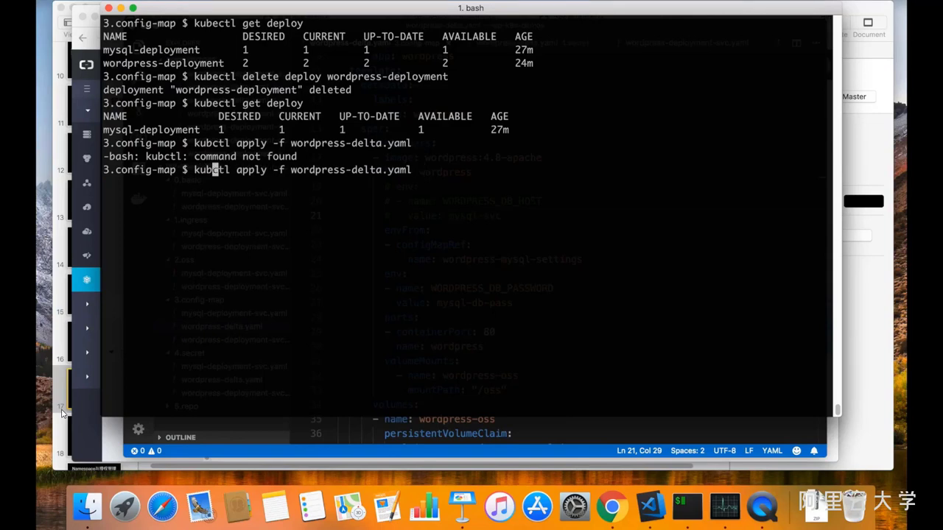
{"action": "type", "text": "e"}
{"action": "key", "text": "Return"}
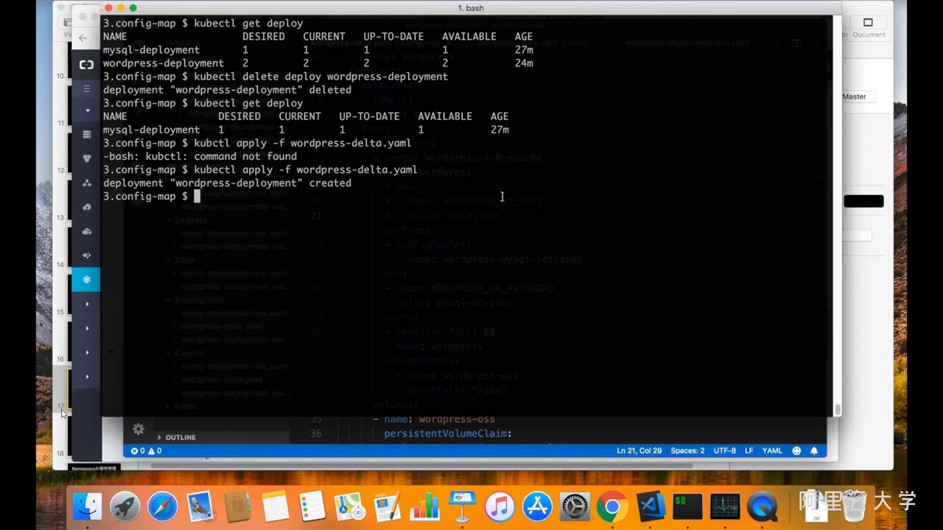
Run kubectl get deploy to confirm wordpress-deployment is available 1/1
{"action": "type", "text": "depl"}
{"action": "key", "text": "BackSpace"}
{"action": "key", "text": "BackSpace"}
{"action": "key", "text": "BackSpace"}
{"action": "key", "text": "BackSpace"}
{"action": "type", "text": "kubectl get depl"}
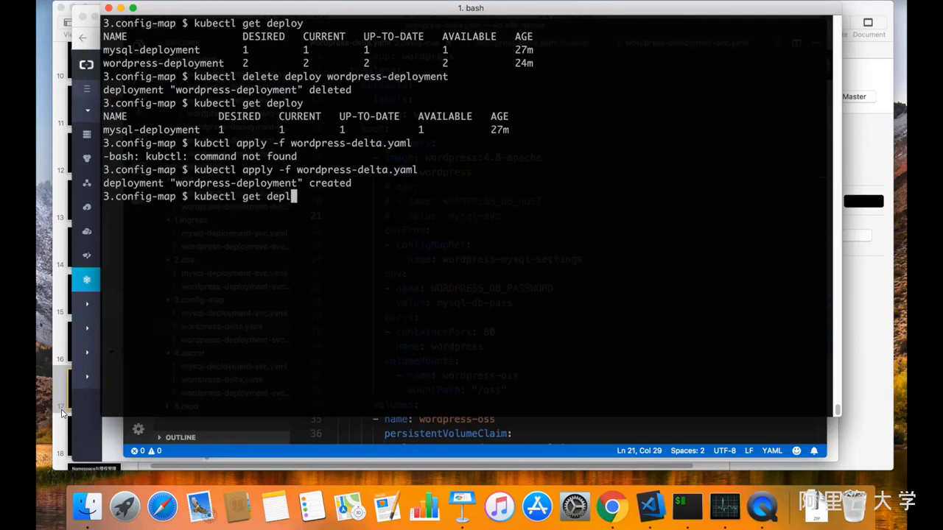
{"action": "type", "text": "oy"}
{"action": "key", "text": "Return"}
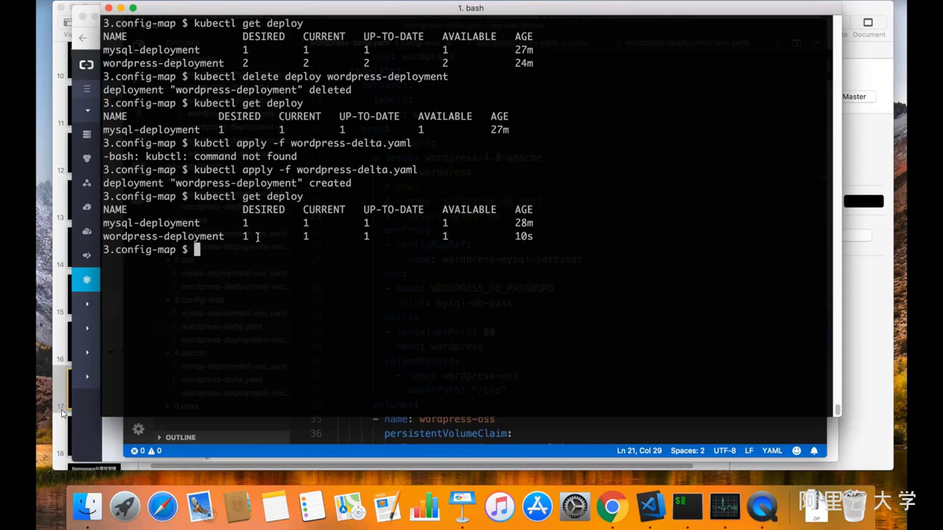
Check the new wordpress pod under 容器组, then view wordpress-svc's external endpoint under 服务
{"action": "left_click", "coordinate": [611, 506]}
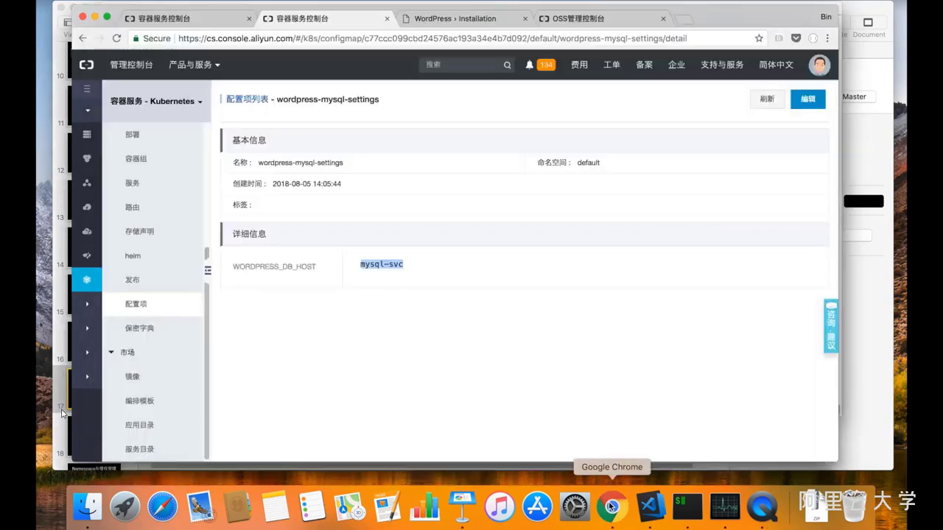
{"action": "left_click_drag", "start_coordinate": [205, 453], "coordinate": [210, 361]}
{"action": "scroll", "coordinate": [213, 317], "scroll_direction": "up", "scroll_amount": 3}
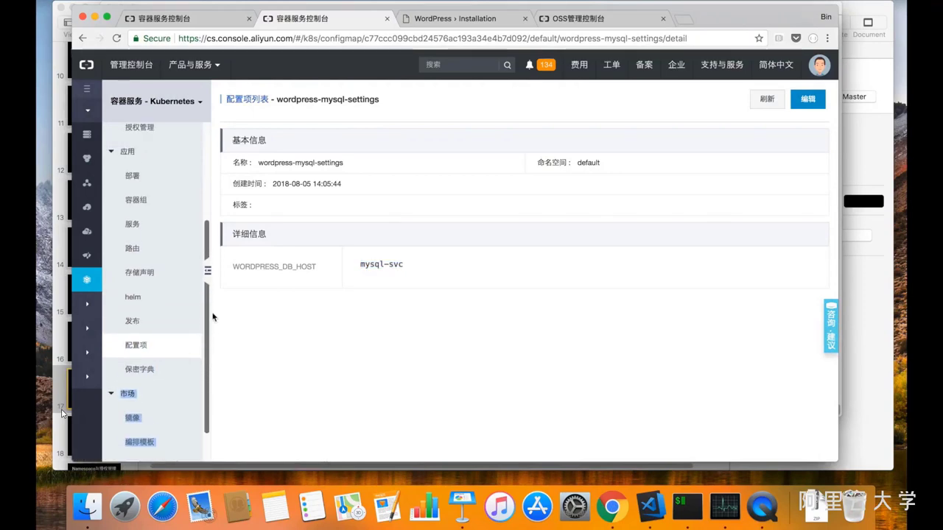
{"action": "left_click", "coordinate": [138, 213]}
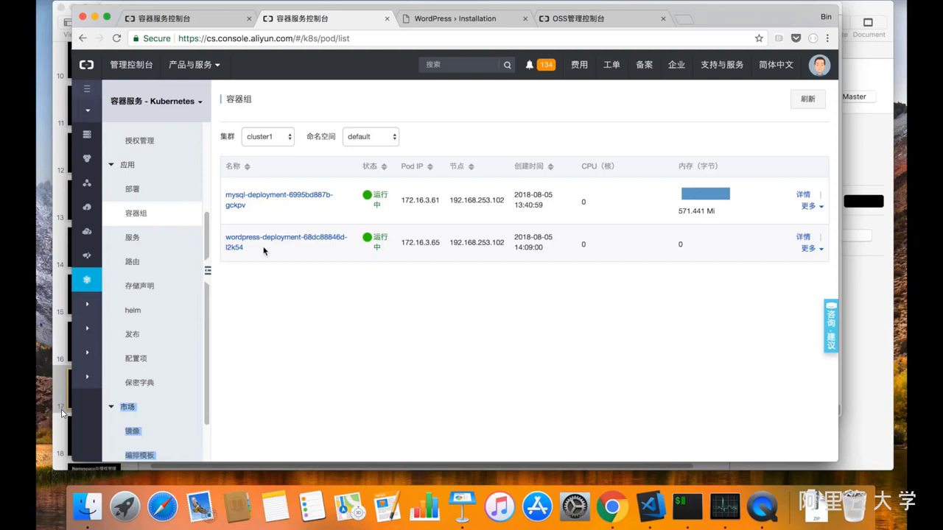
{"action": "left_click", "coordinate": [142, 241]}
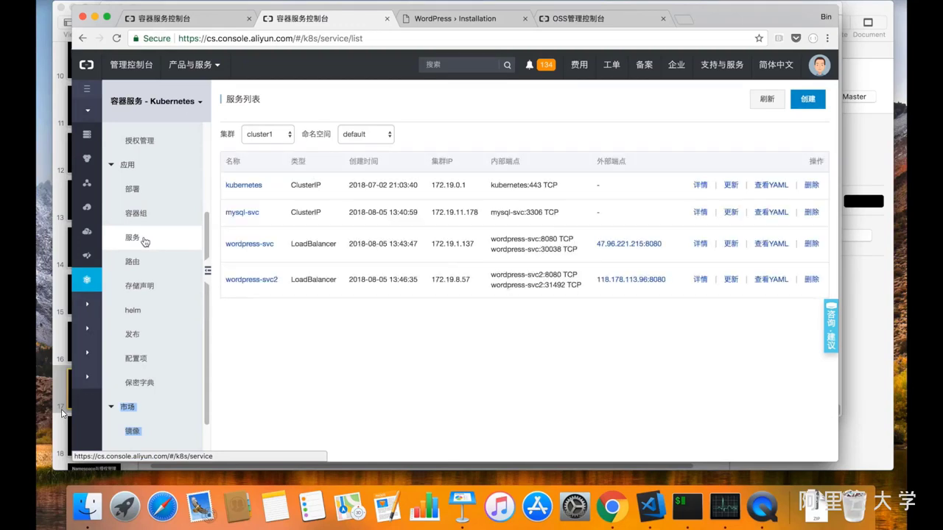
Open the wordpress-svc endpoint 47.96.221.215:8080 in a new tab, then show all windows
{"action": "left_click", "coordinate": [623, 244]}
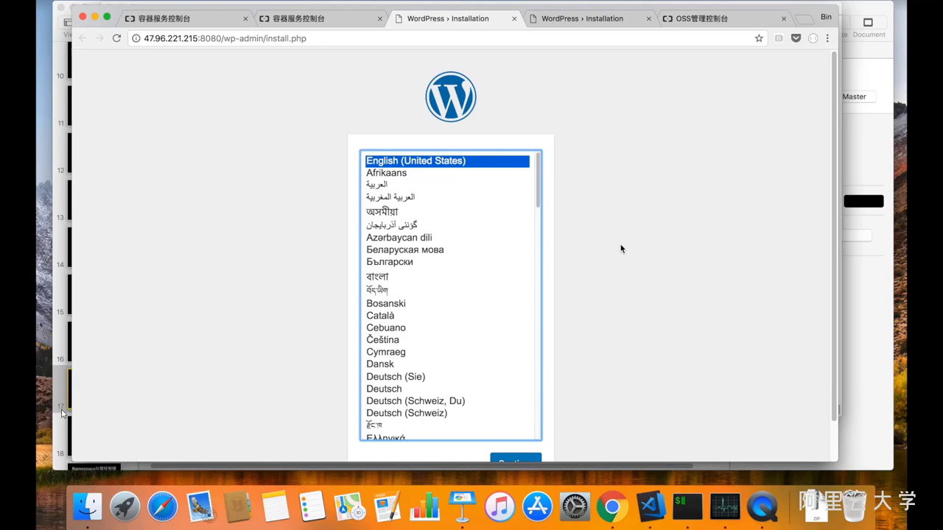
{"action": "key", "text": "ctrl+Up"}
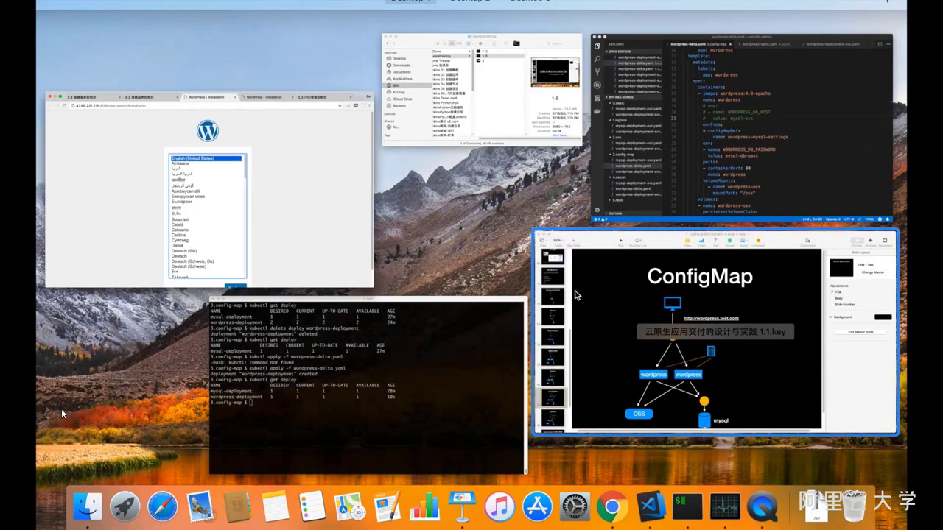
Show slide 18 'Secrets' in Keynote, then bring Chrome with the WordPress installer back
{"action": "left_click", "coordinate": [578, 294]}
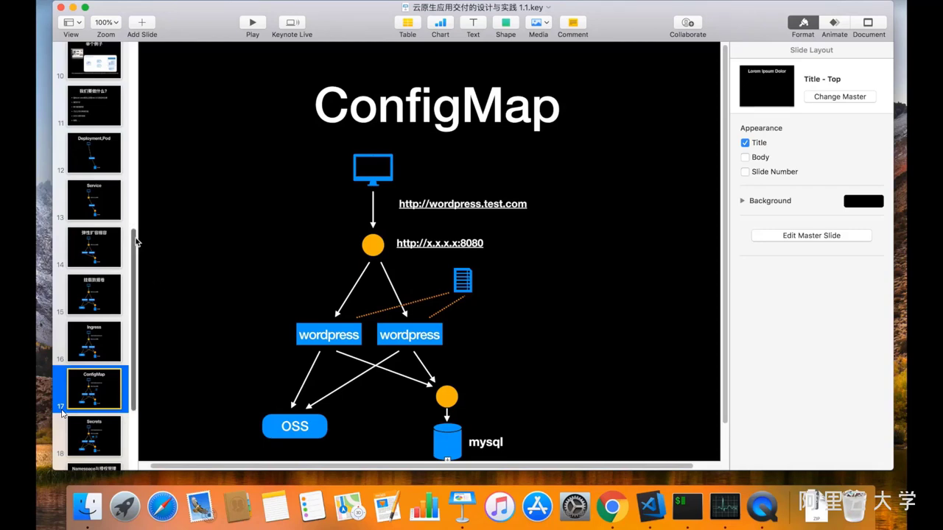
{"action": "left_click_drag", "start_coordinate": [135, 238], "coordinate": [136, 291]}
{"action": "left_click", "coordinate": [98, 327]}
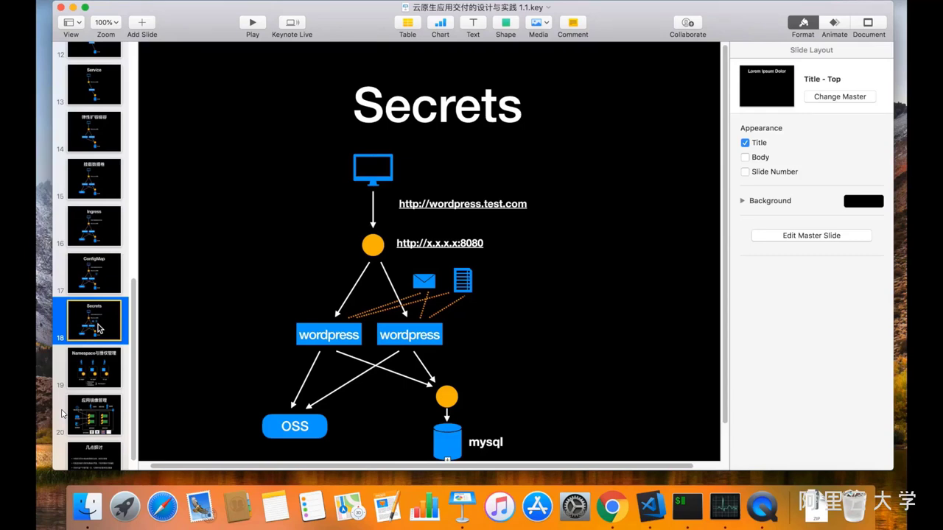
{"action": "left_click", "coordinate": [624, 508]}
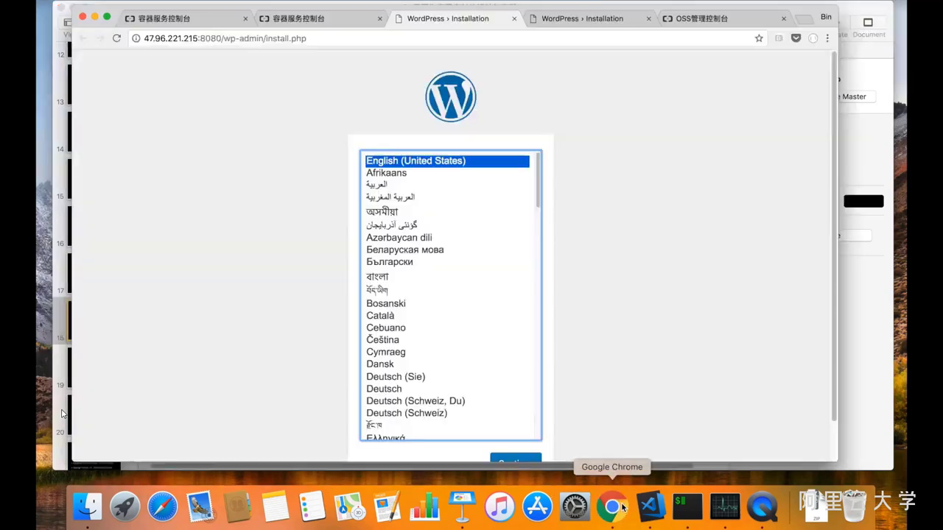
Close the WordPress installer tab and start a new secret from the 保密字典 list
{"action": "left_click", "coordinate": [514, 18]}
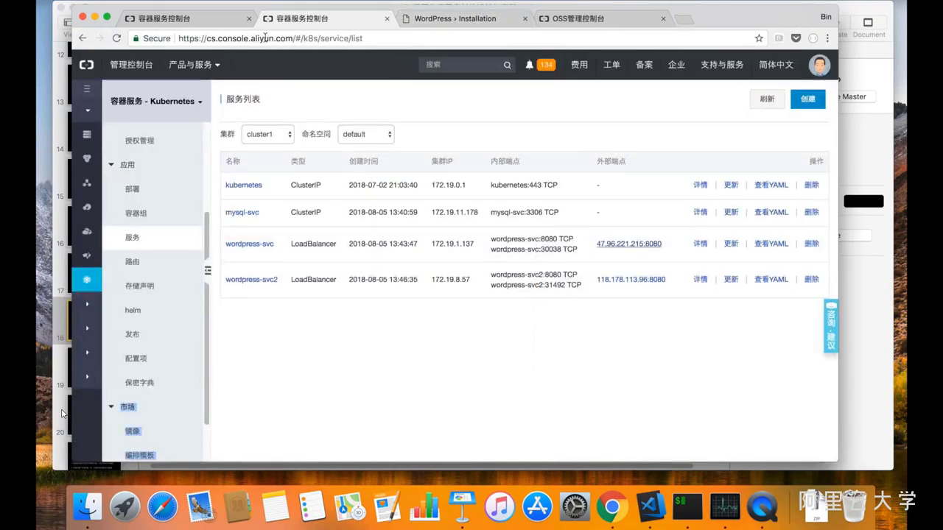
{"action": "left_click", "coordinate": [199, 18]}
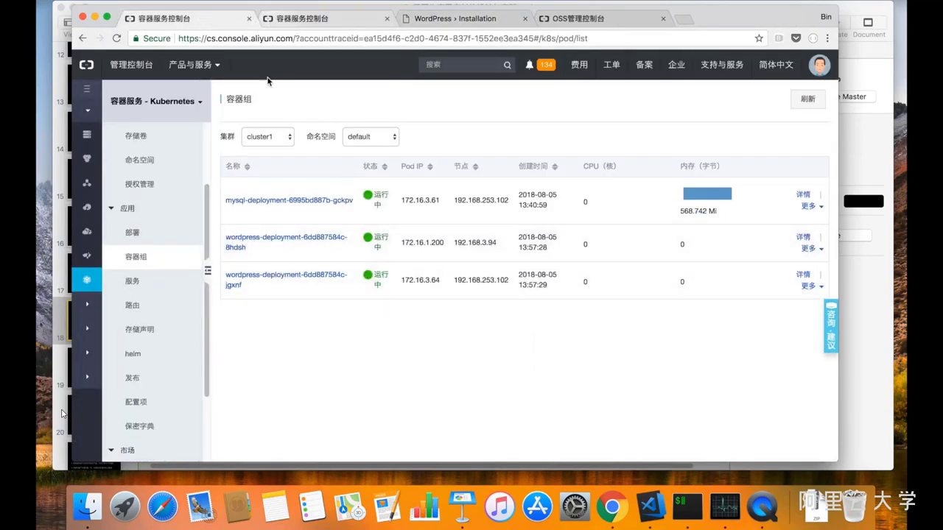
{"action": "scroll", "coordinate": [206, 213], "scroll_direction": "down", "scroll_amount": 1}
{"action": "scroll", "coordinate": [210, 251], "scroll_direction": "down", "scroll_amount": 2}
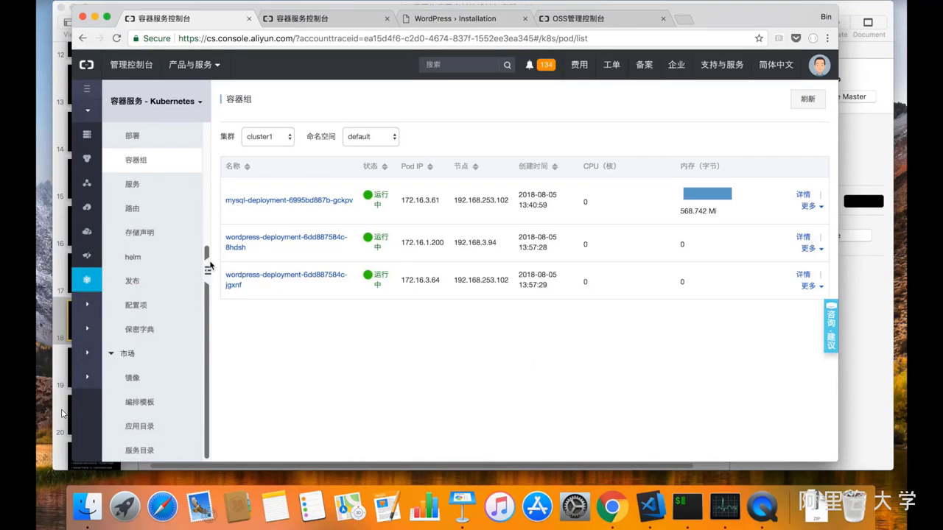
{"action": "left_click", "coordinate": [140, 329]}
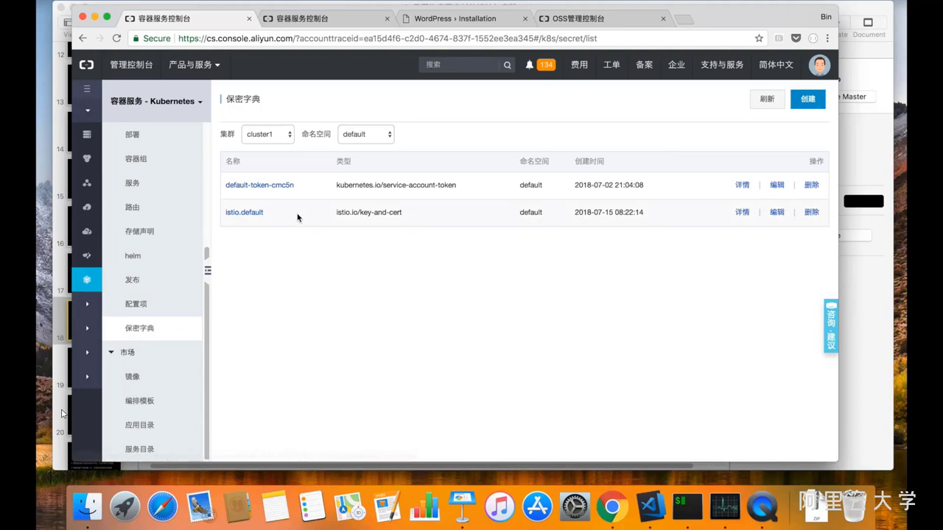
{"action": "left_click", "coordinate": [808, 100]}
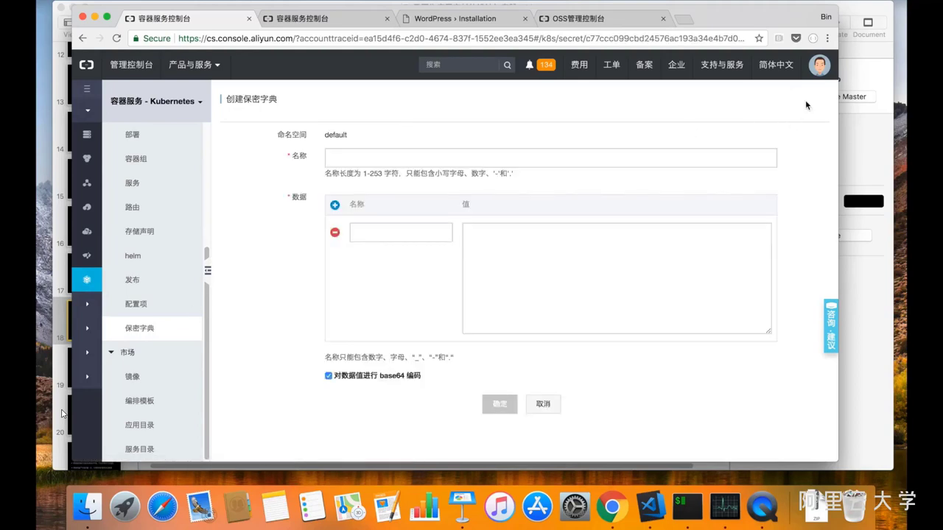
{"action": "left_click", "coordinate": [650, 509]}
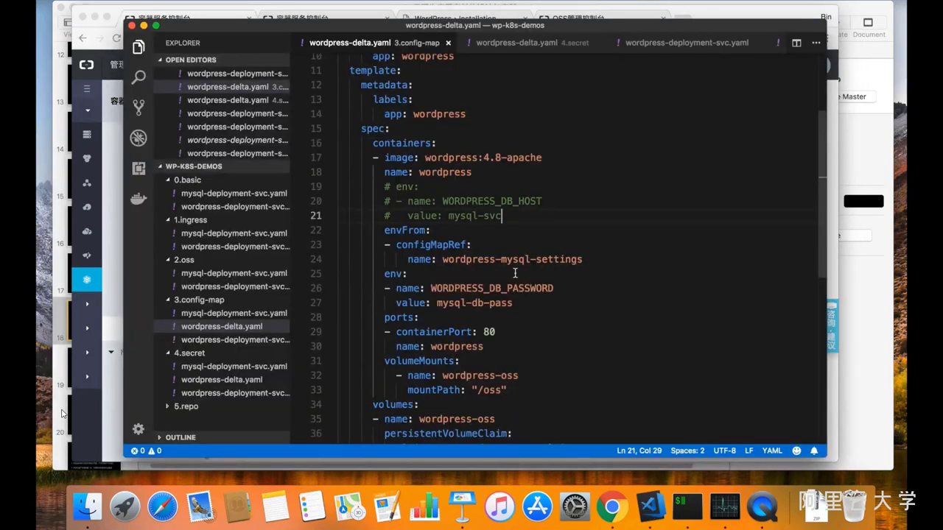
Open 4.secret/wordpress-deployment-svc-ingress-oss.yaml and select the Secret name mysql-pass
{"action": "left_click", "coordinate": [243, 394]}
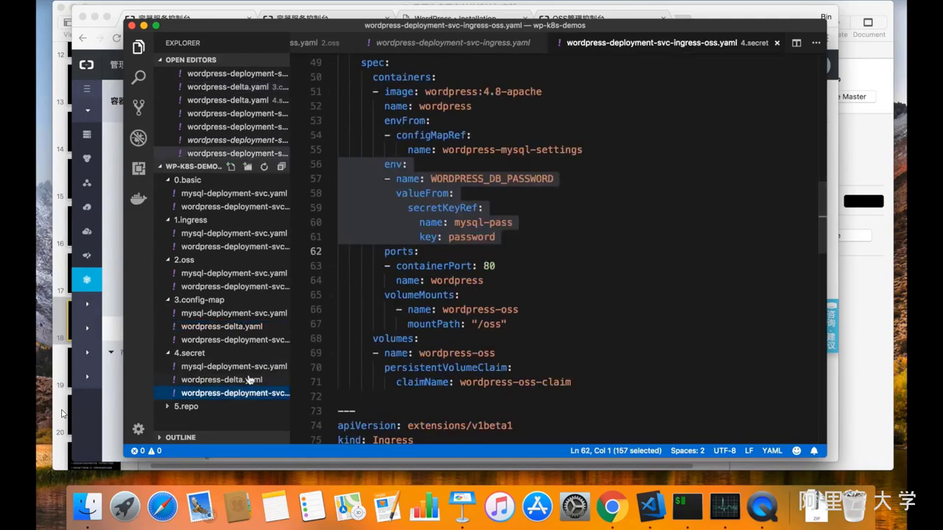
{"action": "scroll", "coordinate": [565, 301], "scroll_direction": "up", "scroll_amount": 8}
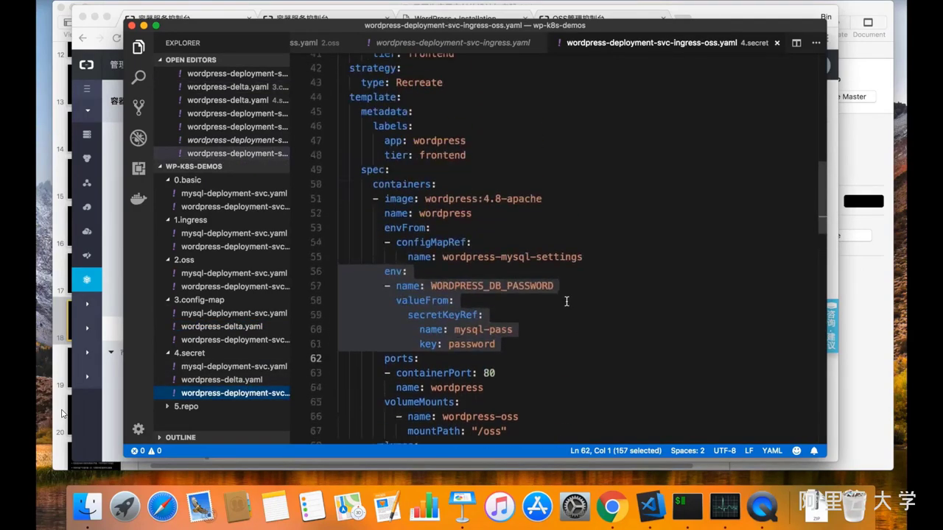
{"action": "scroll", "coordinate": [566, 302], "scroll_direction": "down", "scroll_amount": 20}
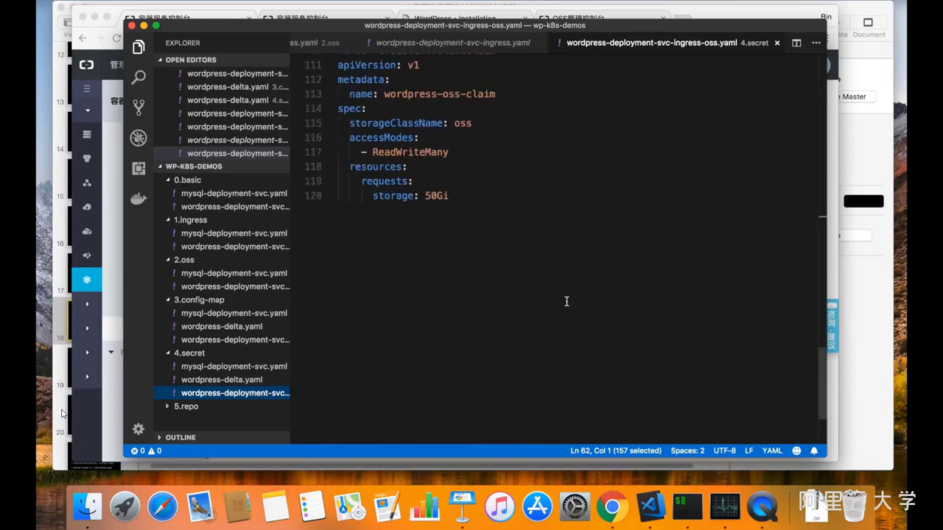
{"action": "scroll", "coordinate": [566, 301], "scroll_direction": "up", "scroll_amount": 4}
{"action": "scroll", "coordinate": [567, 301], "scroll_direction": "up", "scroll_amount": 20}
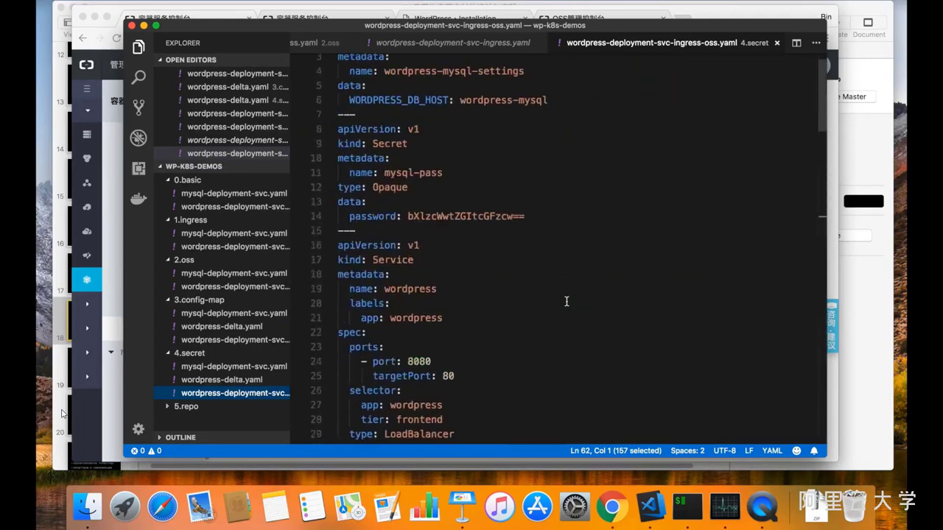
{"action": "scroll", "coordinate": [567, 302], "scroll_direction": "down", "scroll_amount": 2}
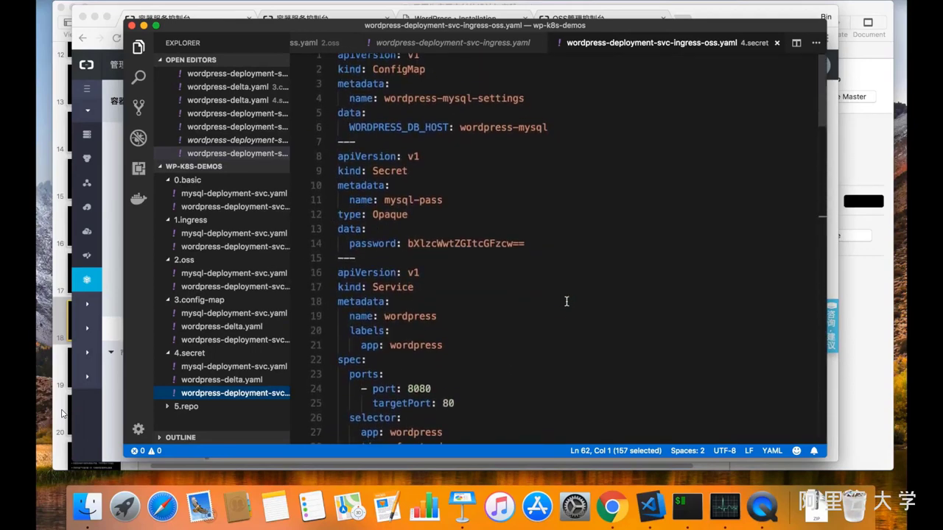
{"action": "scroll", "coordinate": [566, 302], "scroll_direction": "up", "scroll_amount": 1}
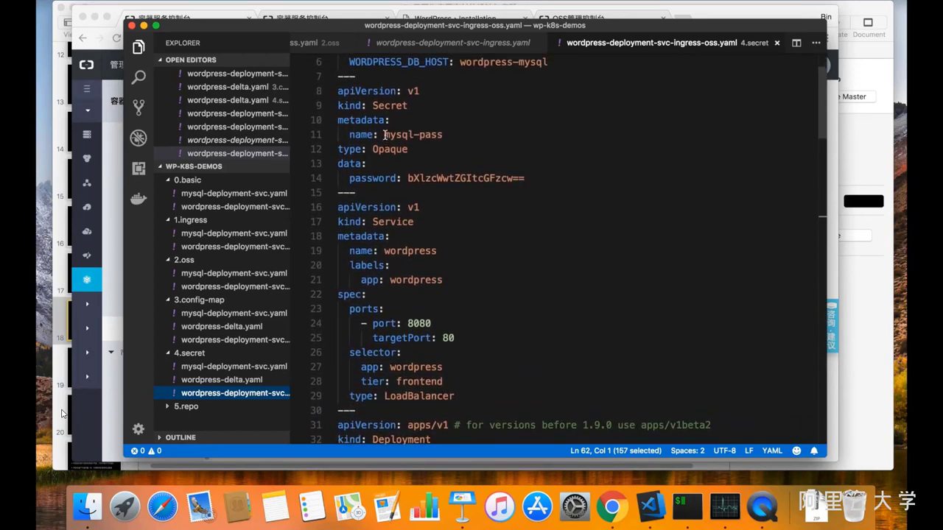
{"action": "left_click_drag", "start_coordinate": [383, 135], "coordinate": [446, 135]}
{"action": "key", "text": "super+c"}
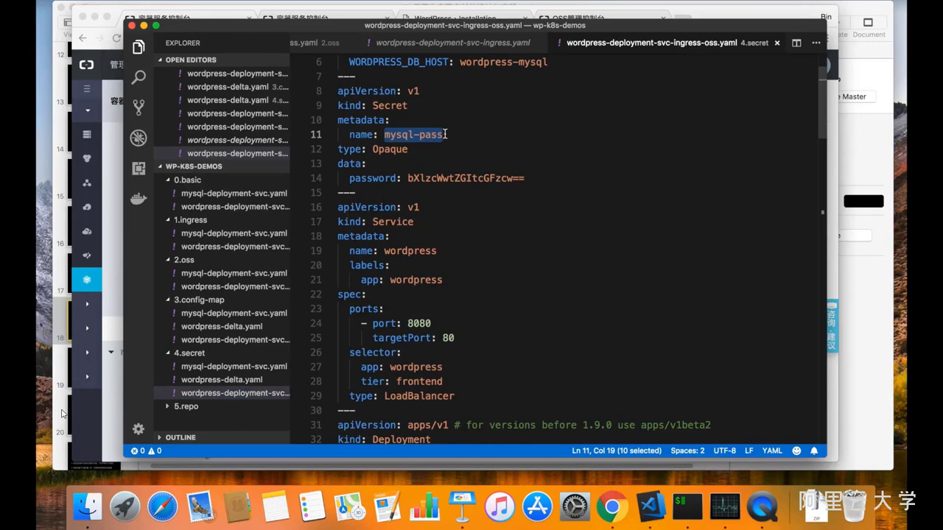
Name the secret mysql-pass and its first data key password, copied from the YAML
{"action": "key", "text": "super+Tab"}
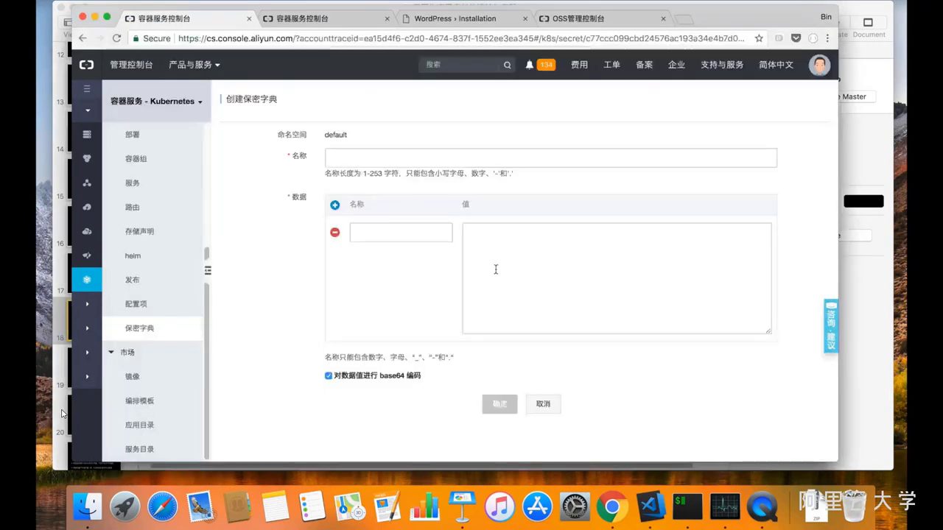
{"action": "left_click", "coordinate": [340, 159]}
{"action": "key", "text": "super+v"}
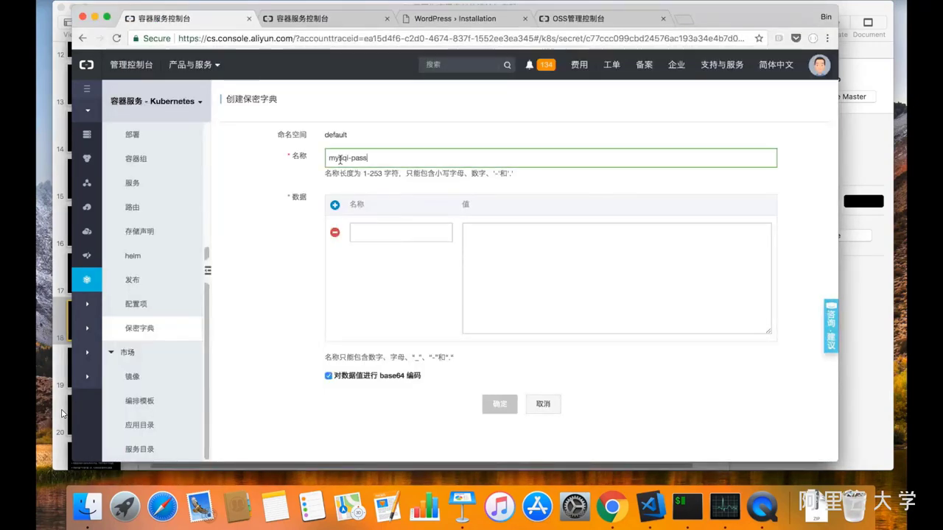
{"action": "key", "text": "super+Tab"}
{"action": "double_click", "coordinate": [364, 177]}
{"action": "key", "text": "super+c"}
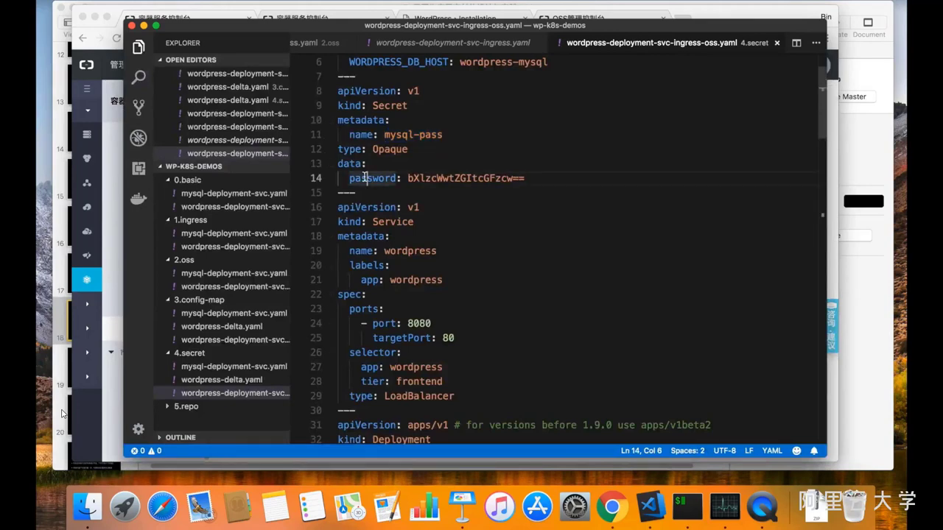
{"action": "key", "text": "super+Tab"}
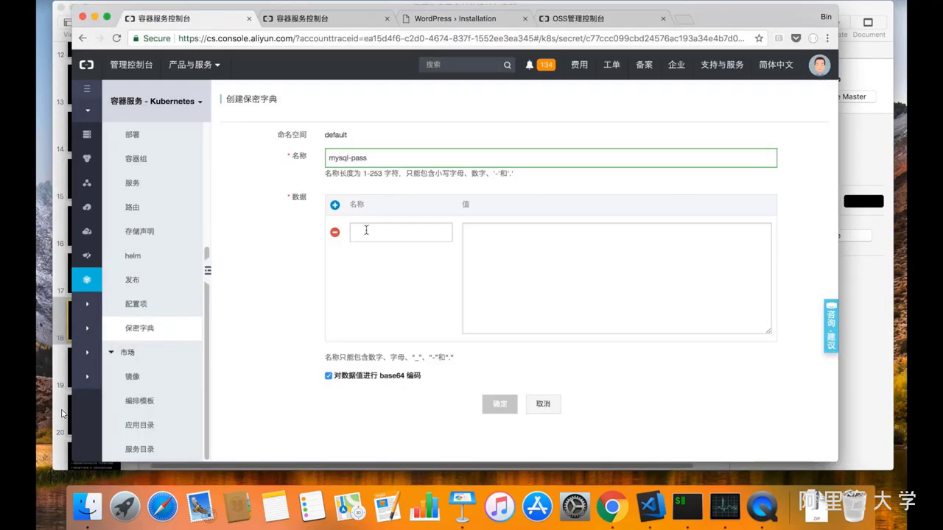
{"action": "left_click", "coordinate": [367, 230]}
{"action": "key", "text": "super+v"}
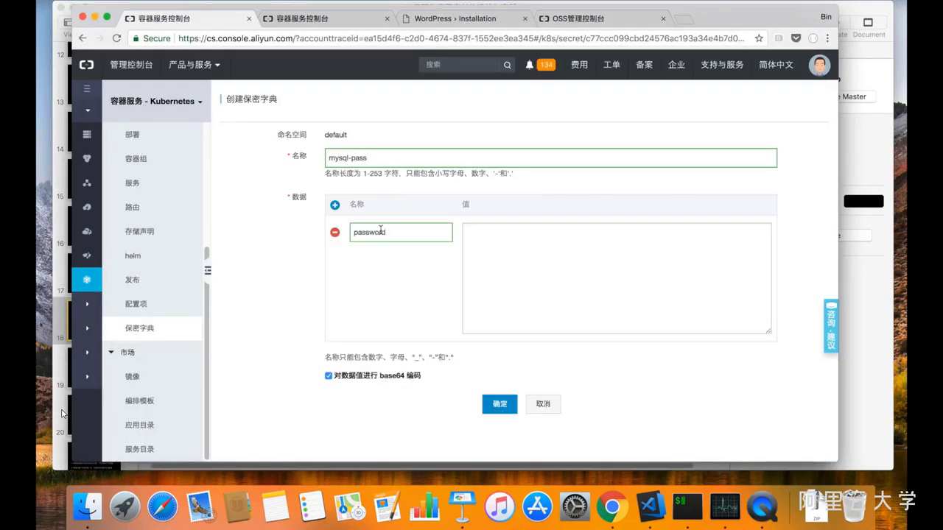
Paste the already-encoded password value with base64 encoding off, and create the secret
{"action": "key", "text": "super+Tab"}
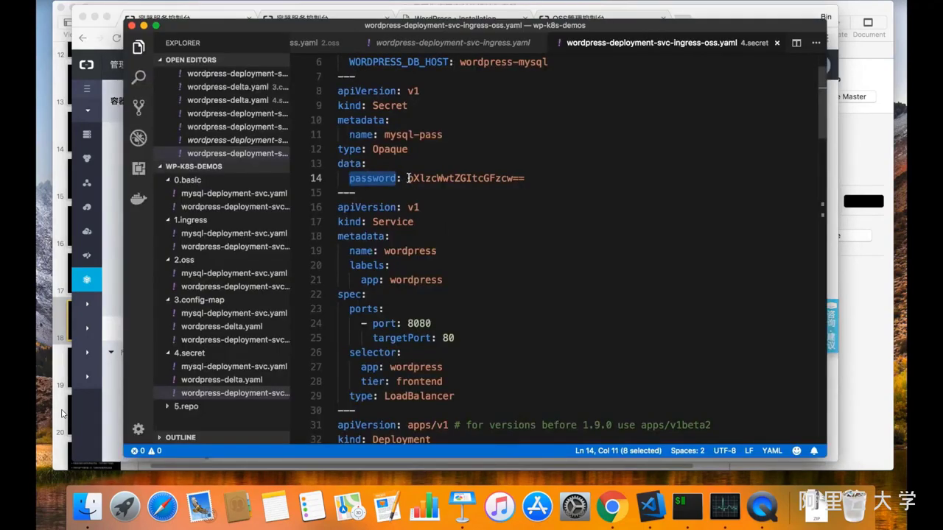
{"action": "left_click_drag", "start_coordinate": [408, 178], "coordinate": [529, 178]}
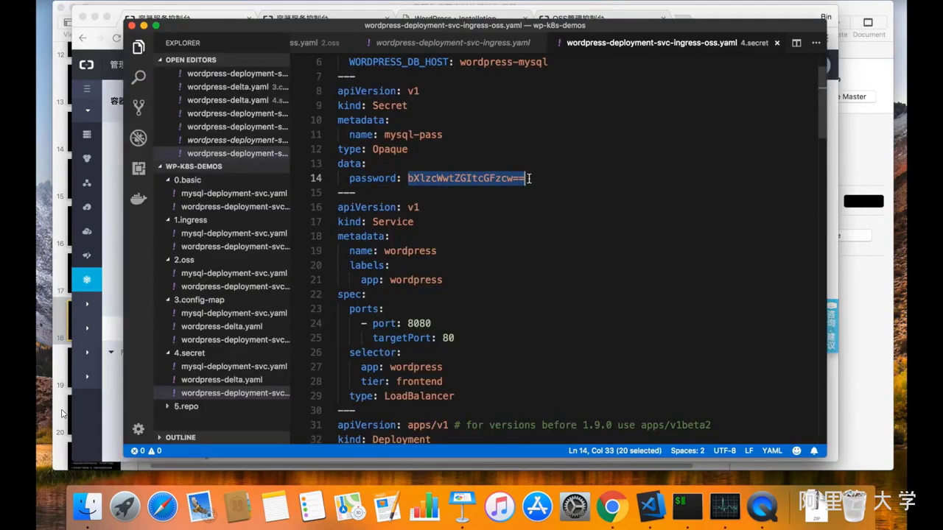
{"action": "key", "text": "super+Tab"}
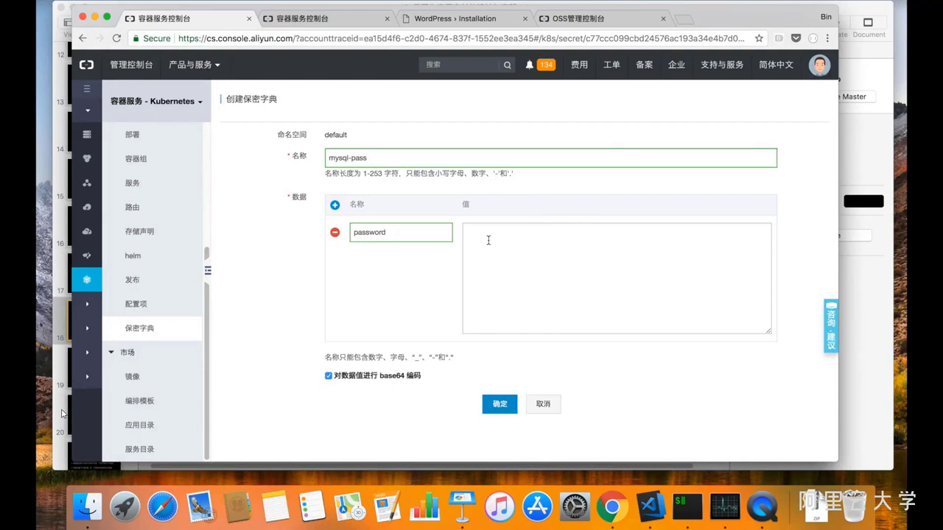
{"action": "left_click", "coordinate": [488, 240]}
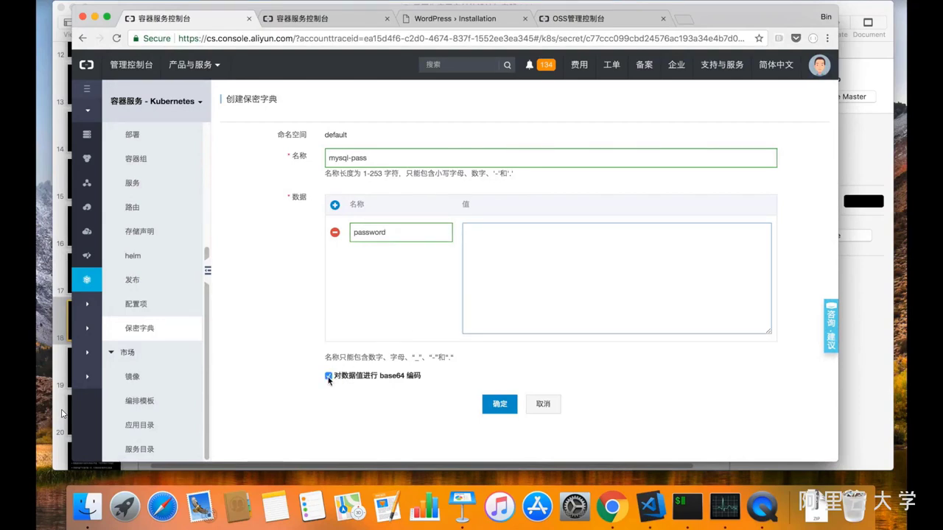
{"action": "left_click", "coordinate": [328, 376]}
{"action": "left_click", "coordinate": [480, 234]}
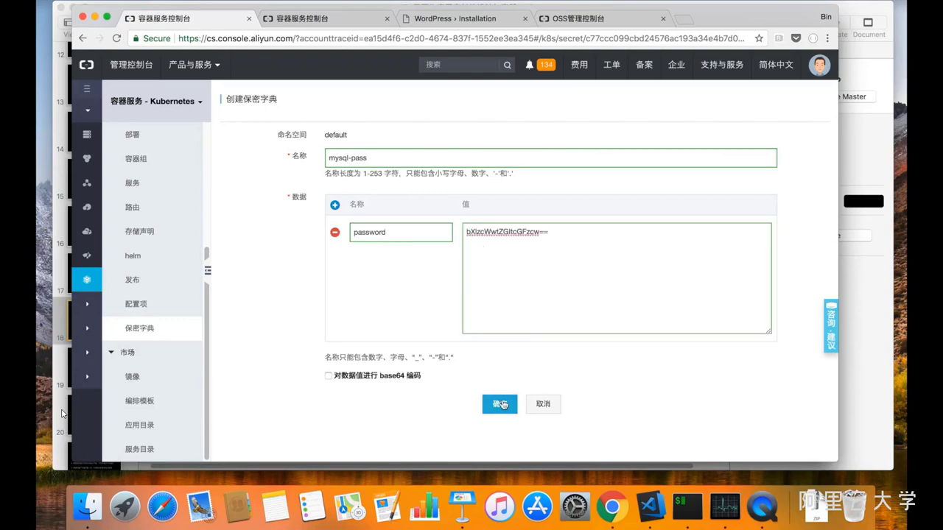
{"action": "left_click", "coordinate": [500, 404]}
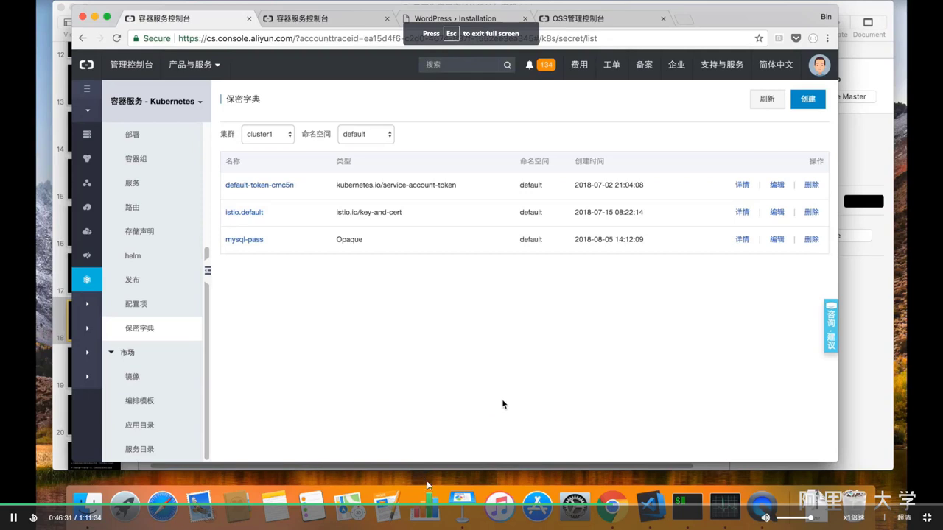
Open the details of the mysql-pass secret from the 保密字典 list
{"action": "left_click", "coordinate": [742, 240]}
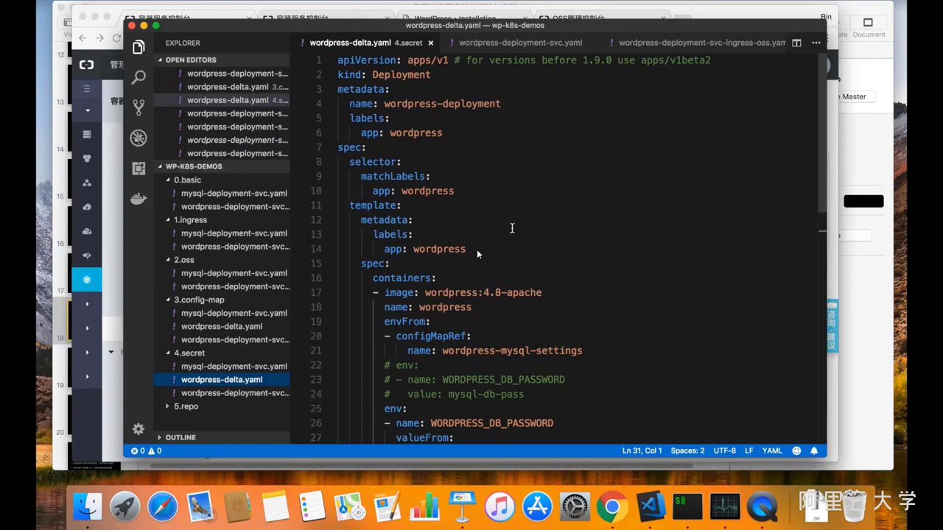
Highlight the commented plain password and WORDPRESS_DB_PASSWORD's secretKeyRef to mysql-pass, key password
{"action": "scroll", "coordinate": [477, 249], "scroll_direction": "down", "scroll_amount": 3}
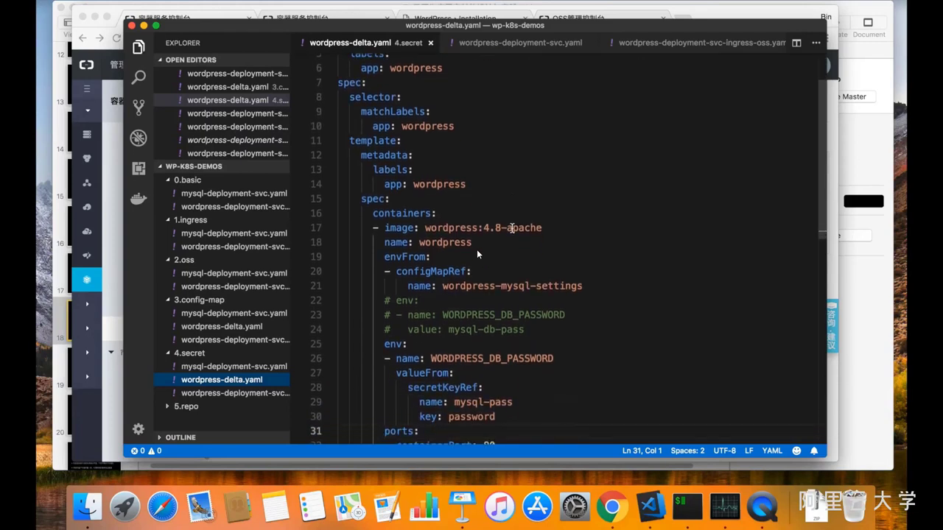
{"action": "scroll", "coordinate": [476, 252], "scroll_direction": "down", "scroll_amount": 3}
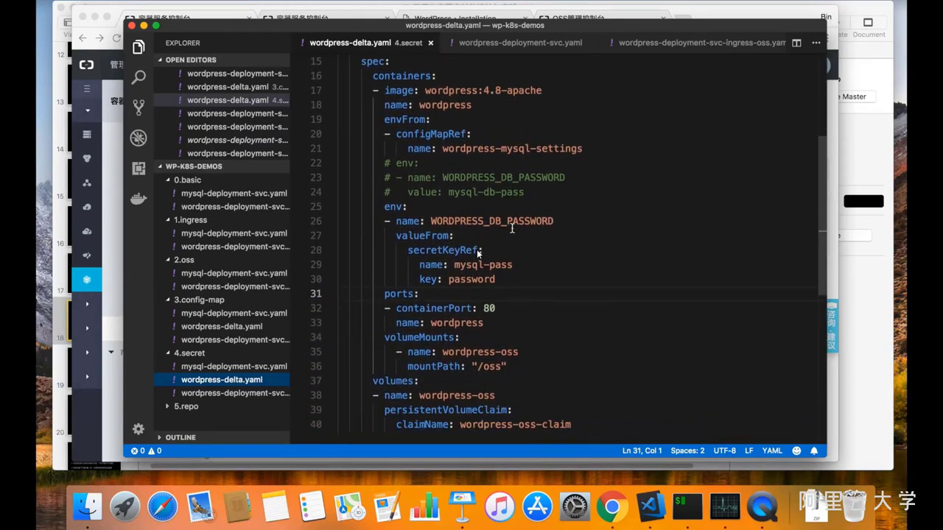
{"action": "scroll", "coordinate": [477, 253], "scroll_direction": "up", "scroll_amount": 1}
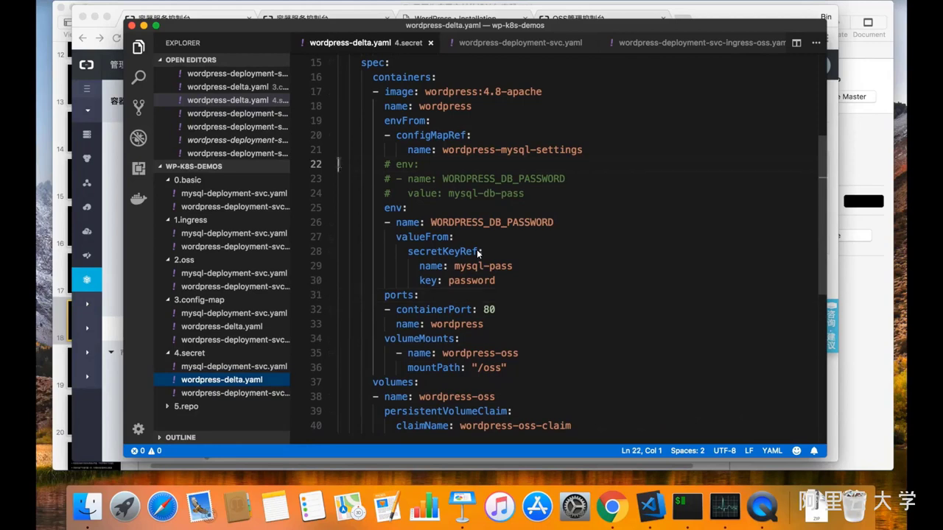
{"action": "left_click_drag", "start_coordinate": [337, 164], "coordinate": [542, 199]}
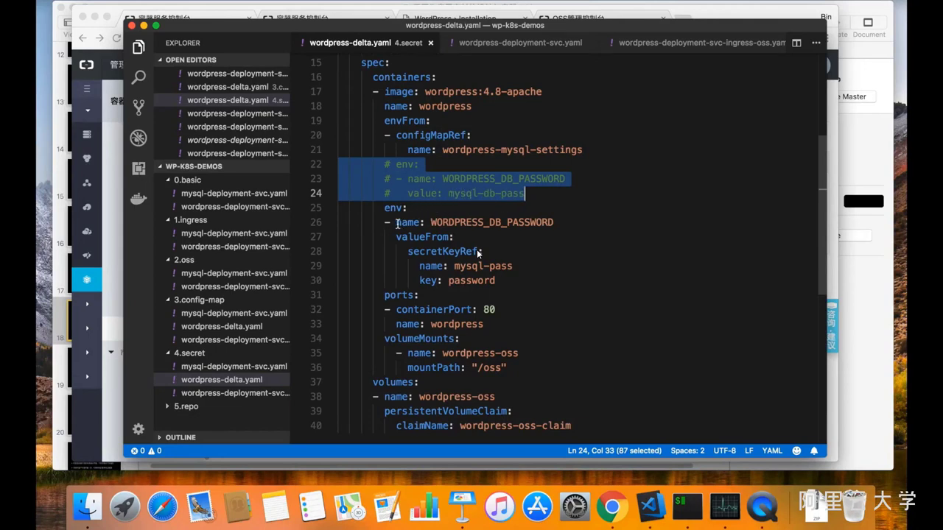
{"action": "left_click_drag", "start_coordinate": [396, 224], "coordinate": [554, 222]}
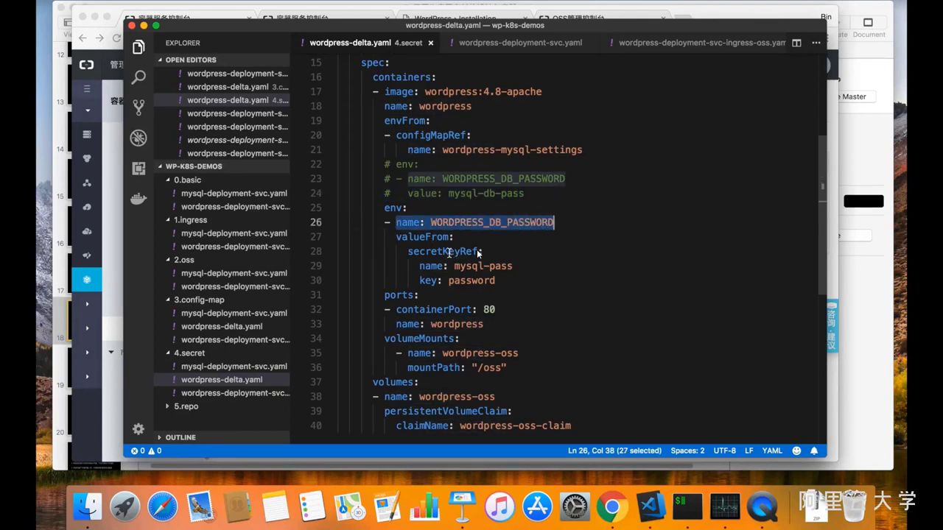
{"action": "double_click", "coordinate": [450, 252]}
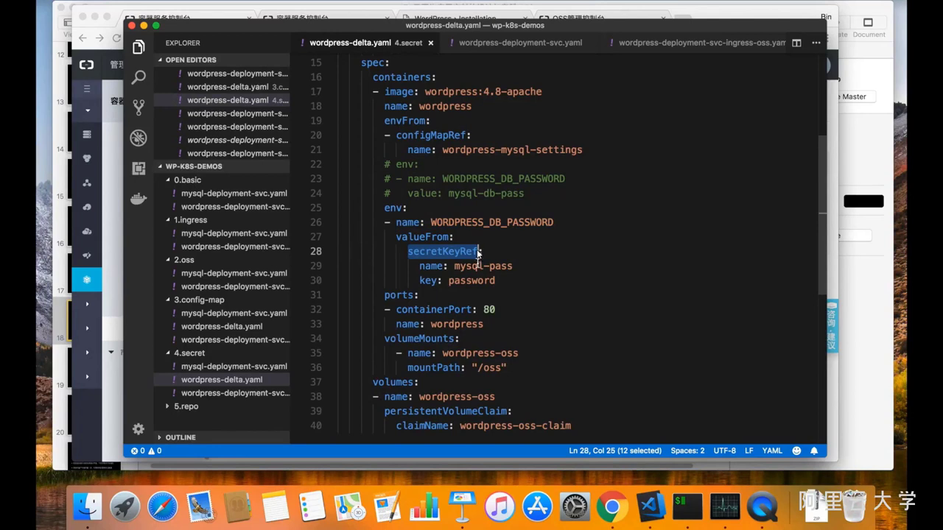
{"action": "left_click_drag", "start_coordinate": [453, 266], "coordinate": [514, 265]}
{"action": "left_click_drag", "start_coordinate": [448, 281], "coordinate": [498, 281]}
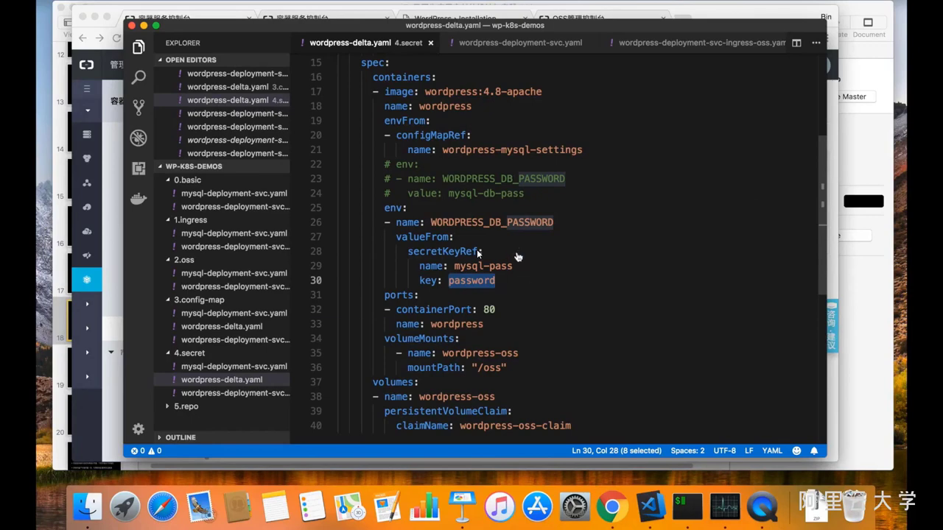
{"action": "key", "text": "super+Tab"}
{"action": "key", "text": "super+Tab"}
{"action": "key", "text": "super+Tab"}
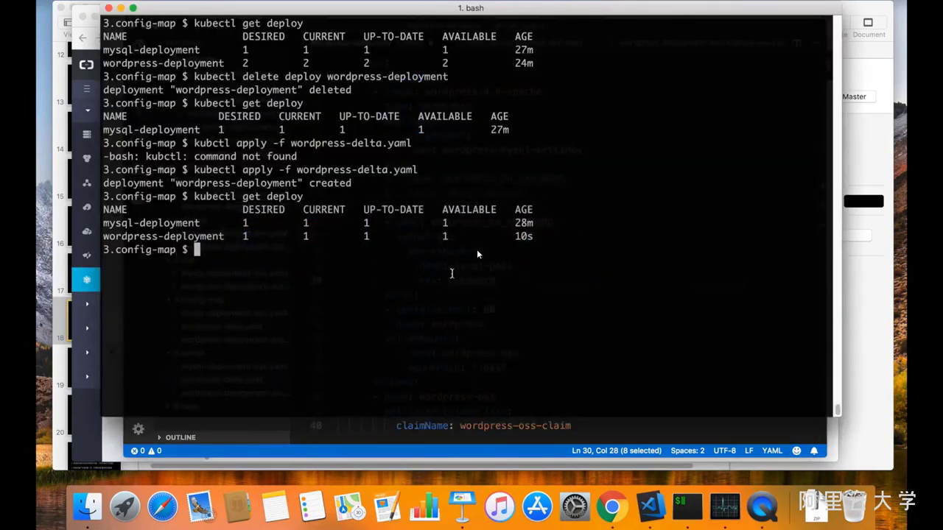
Move up a folder, enter 4.secret, and list its files
{"action": "type", "text": "kubectl"}
{"action": "key", "text": "BackSpace"}
{"action": "key", "text": "BackSpace"}
{"action": "key", "text": "BackSpace"}
{"action": "key", "text": "BackSpace"}
{"action": "key", "text": "BackSpace"}
{"action": "key", "text": "BackSpace"}
{"action": "key", "text": "BackSpace"}
{"action": "type", "text": "cd .."}
{"action": "key", "text": "Return"}
{"action": "type", "text": "ls"}
{"action": "key", "text": "Return"}
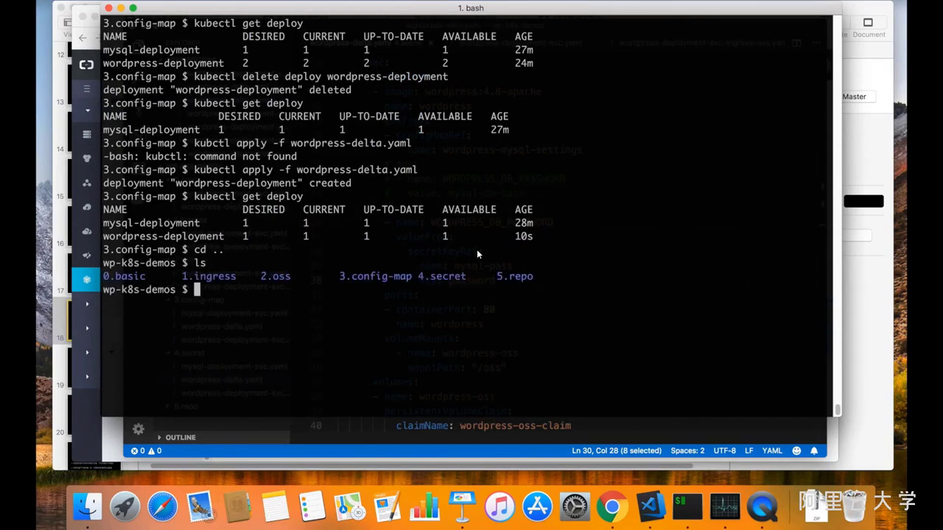
{"action": "type", "text": "cd 4.se"}
{"action": "key", "text": "Tab"}
{"action": "key", "text": "Return"}
{"action": "type", "text": "ls"}
{"action": "key", "text": "Return"}
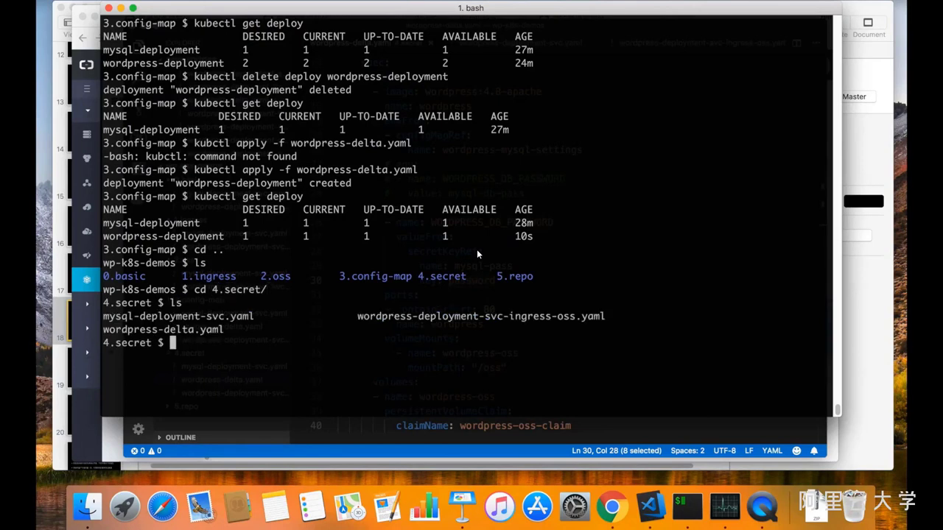
Run kubectl apply -f wordpress-delta.yaml to reconfigure wordpress-deployment
{"action": "type", "text": "kubectl"}
{"action": "type", "text": "apply "}
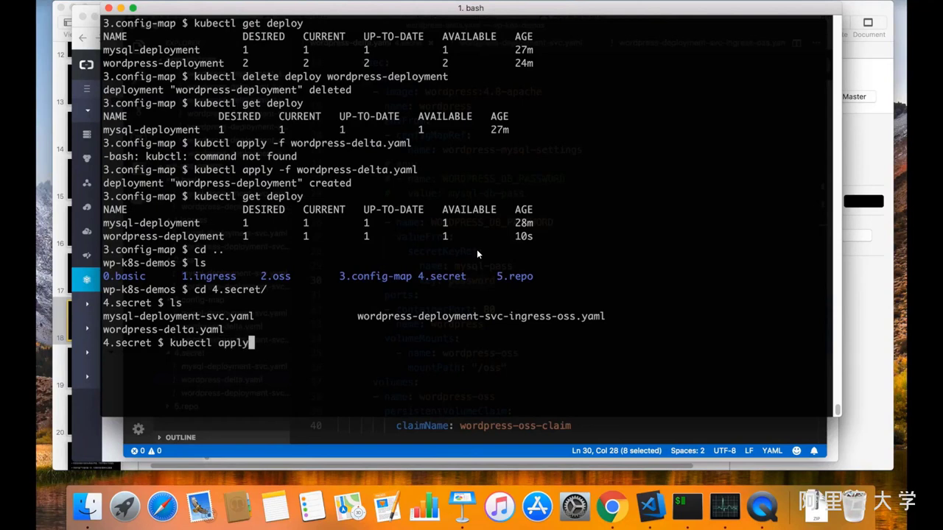
{"action": "type", "text": "-f wor"}
{"action": "key", "text": "Tab"}
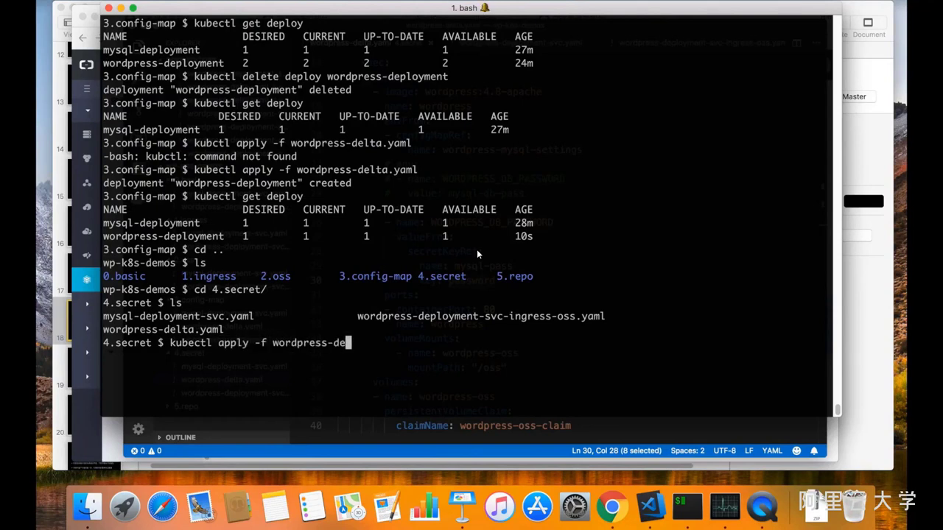
{"action": "type", "text": "l"}
{"action": "key", "text": "Tab"}
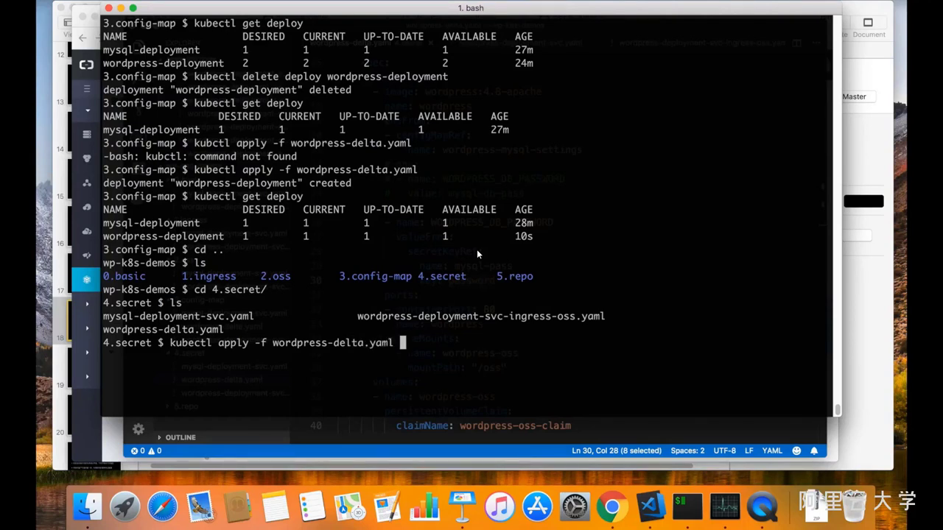
{"action": "key", "text": "Return"}
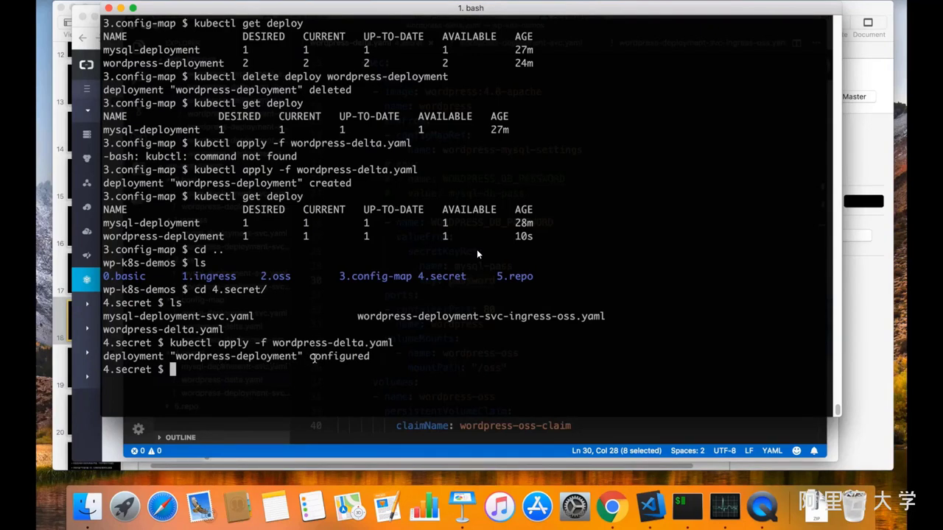
Check the new wordpress pod via 部署 and 容器组, open 服务, and close the old installer tab
{"action": "left_click", "coordinate": [611, 507]}
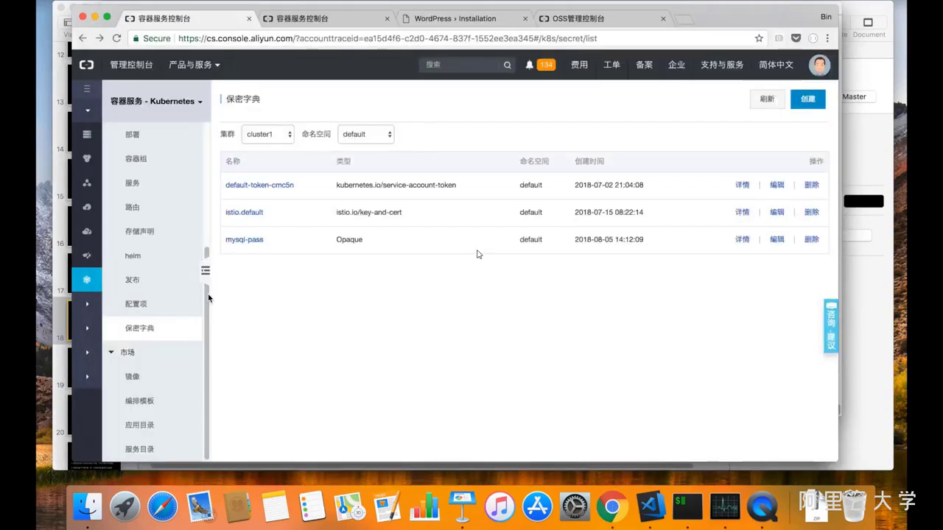
{"action": "scroll", "coordinate": [205, 311], "scroll_direction": "up", "scroll_amount": 3}
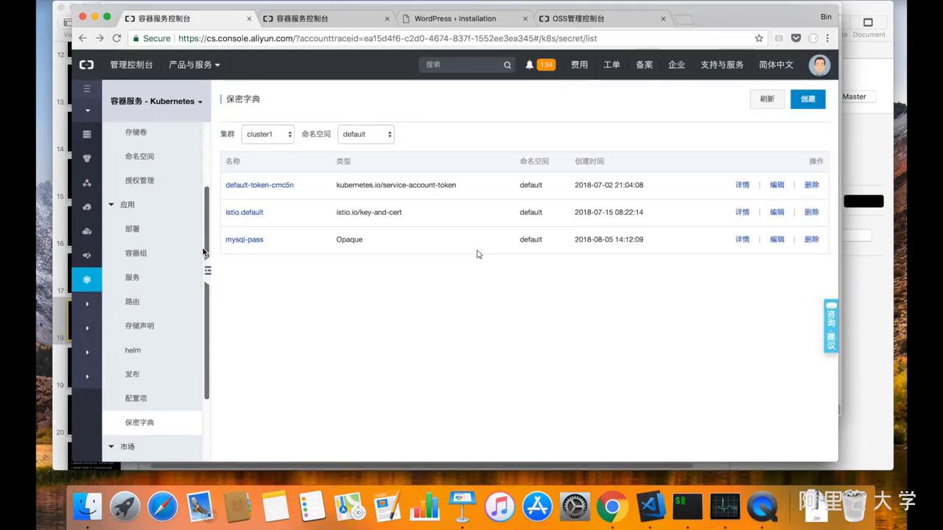
{"action": "left_click", "coordinate": [136, 231]}
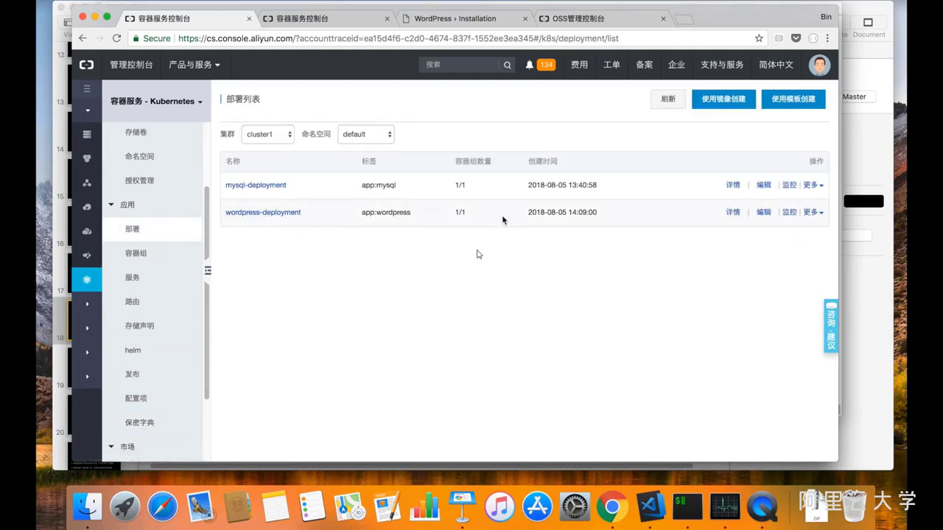
{"action": "left_click", "coordinate": [136, 253]}
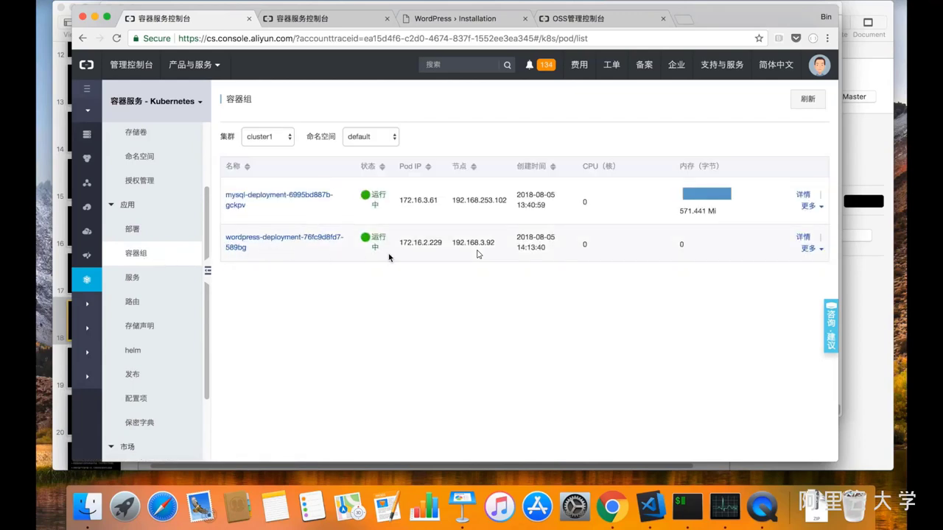
{"action": "left_click", "coordinate": [137, 278]}
{"action": "left_click", "coordinate": [525, 18]}
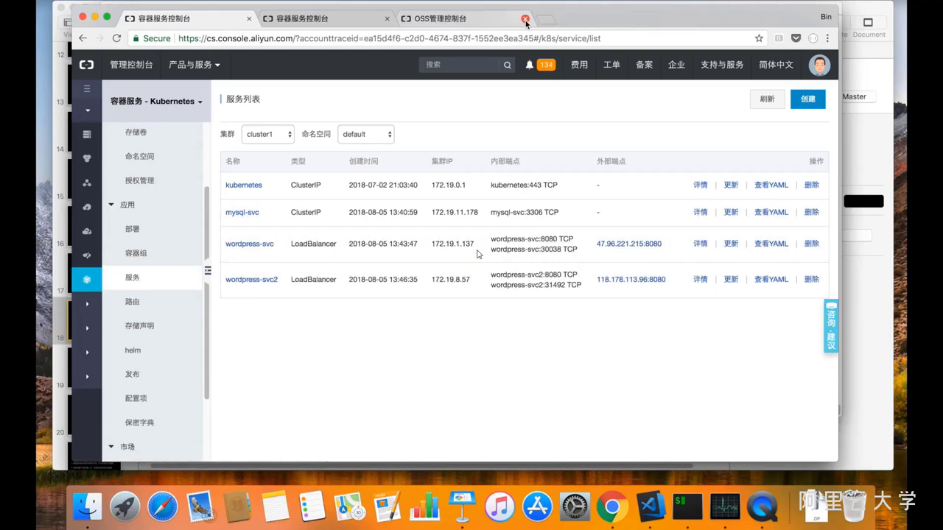
Reopen the WordPress installer at 47.96.221.215:8080, then return to the Keynote Secrets slide
{"action": "left_click", "coordinate": [619, 249]}
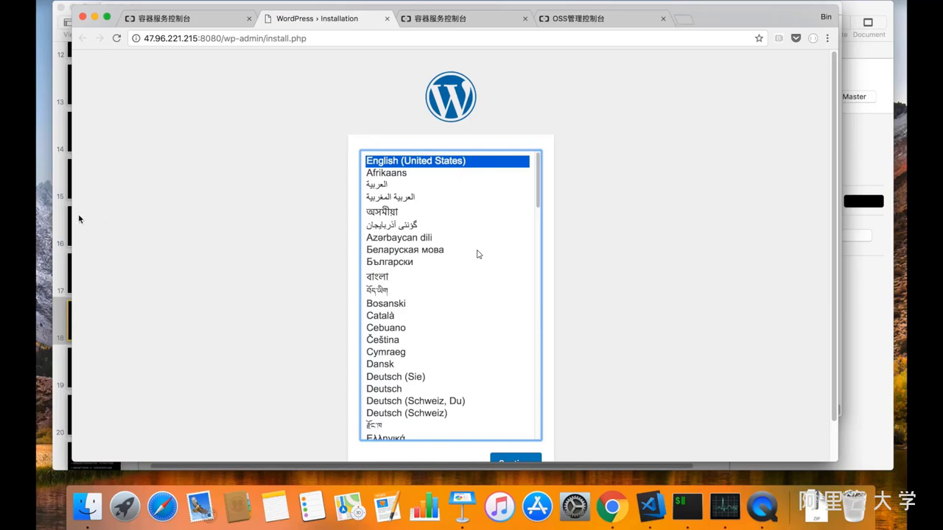
{"action": "left_click", "coordinate": [61, 320]}
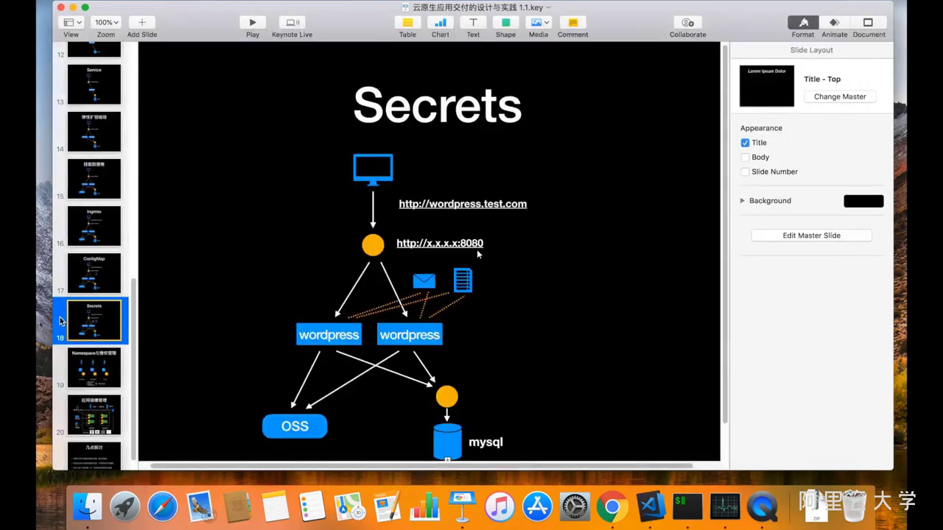
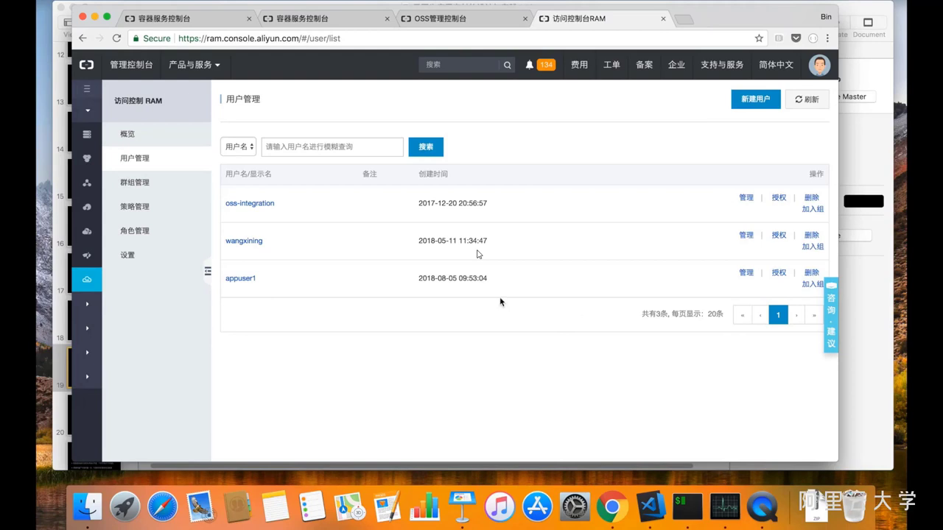
Close the OSS console tab and open cluster1's Namespaces list showing appspace1
{"action": "left_click", "coordinate": [452, 18]}
{"action": "left_click", "coordinate": [336, 21]}
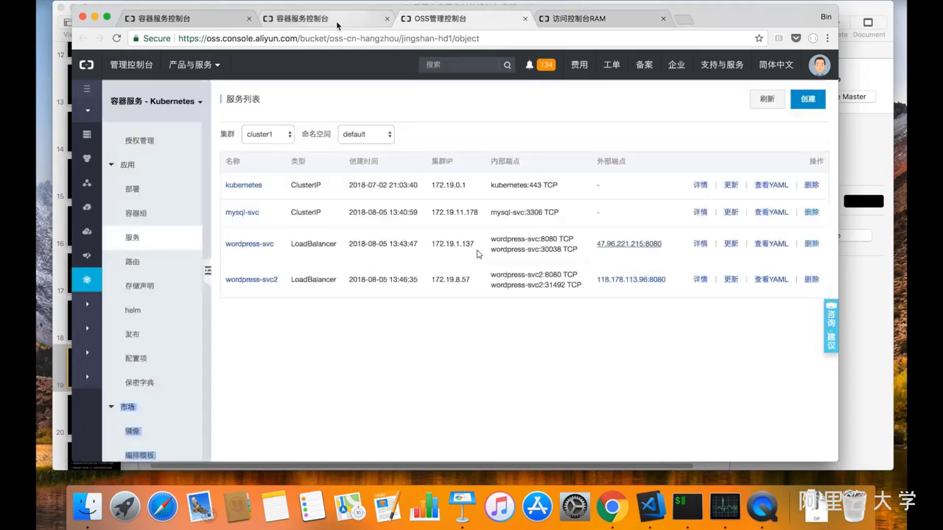
{"action": "left_click", "coordinate": [526, 18]}
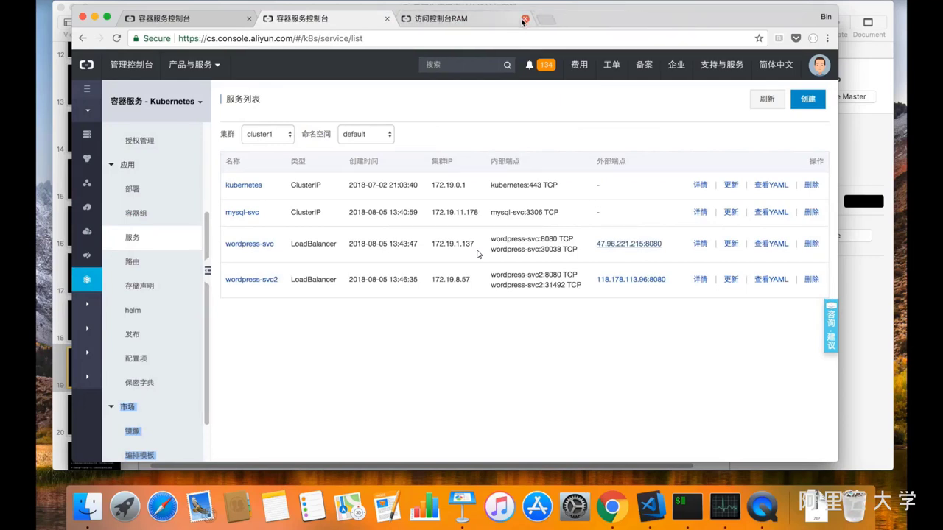
{"action": "left_click", "coordinate": [191, 19]}
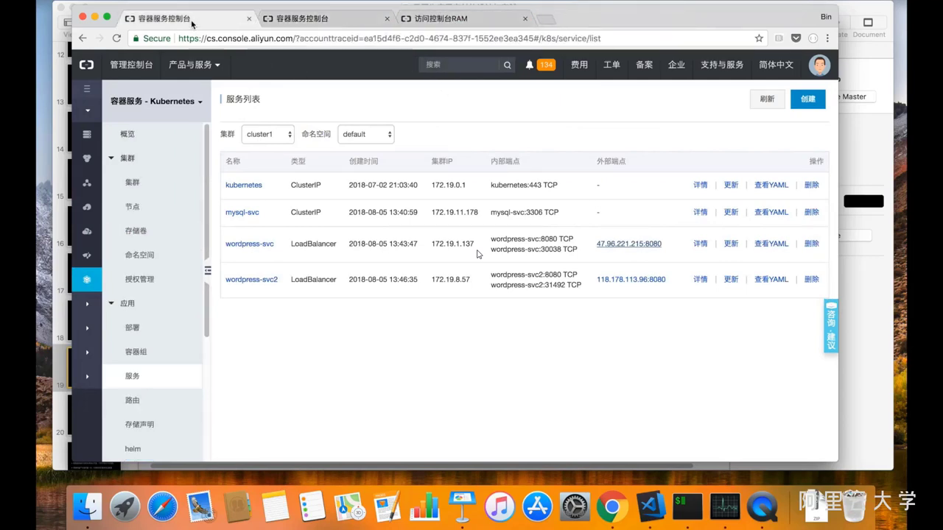
{"action": "left_click", "coordinate": [153, 256]}
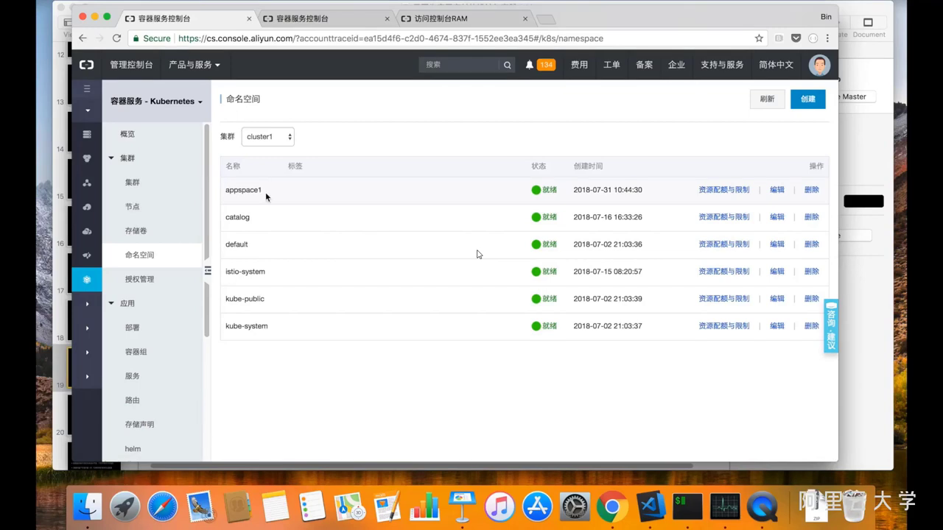
Start authorizing appuser1 with a fresh permission row scoped to cluster1 and namespace appspace1
{"action": "left_click", "coordinate": [143, 278]}
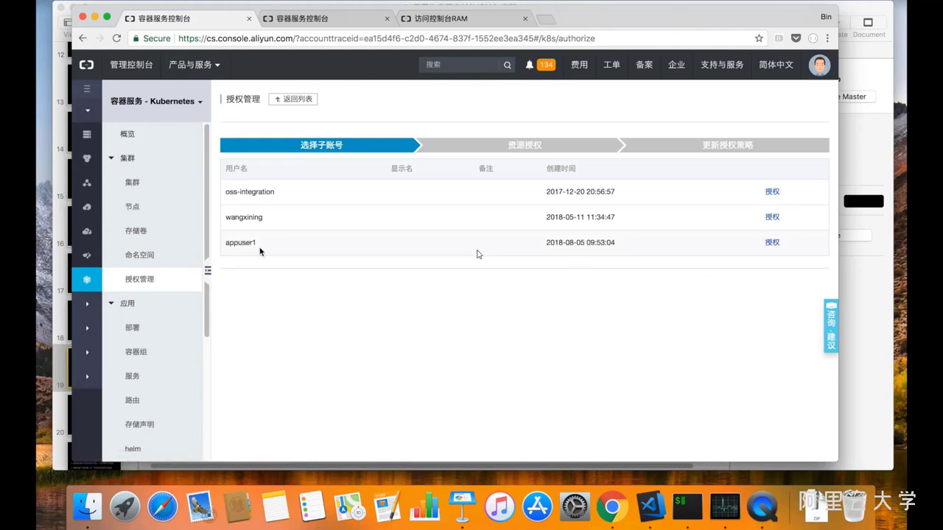
{"action": "left_click", "coordinate": [772, 243]}
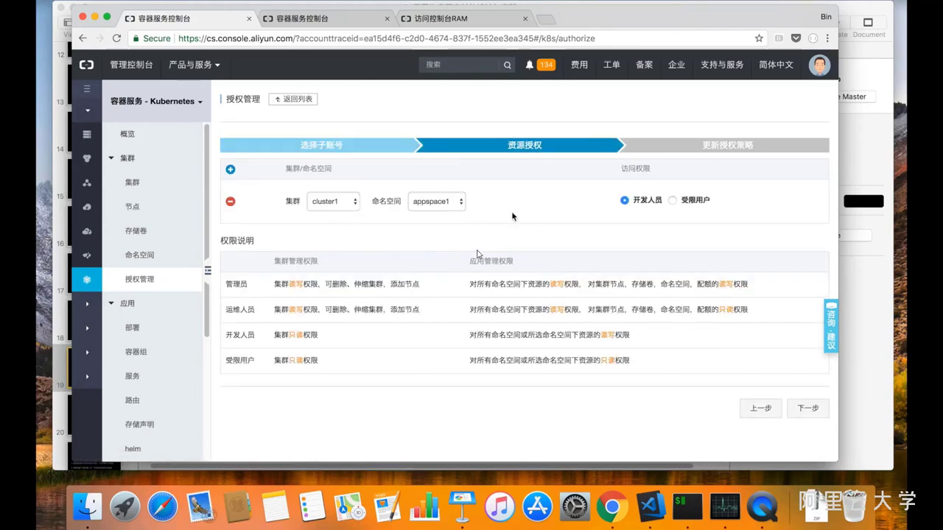
{"action": "left_click", "coordinate": [231, 203]}
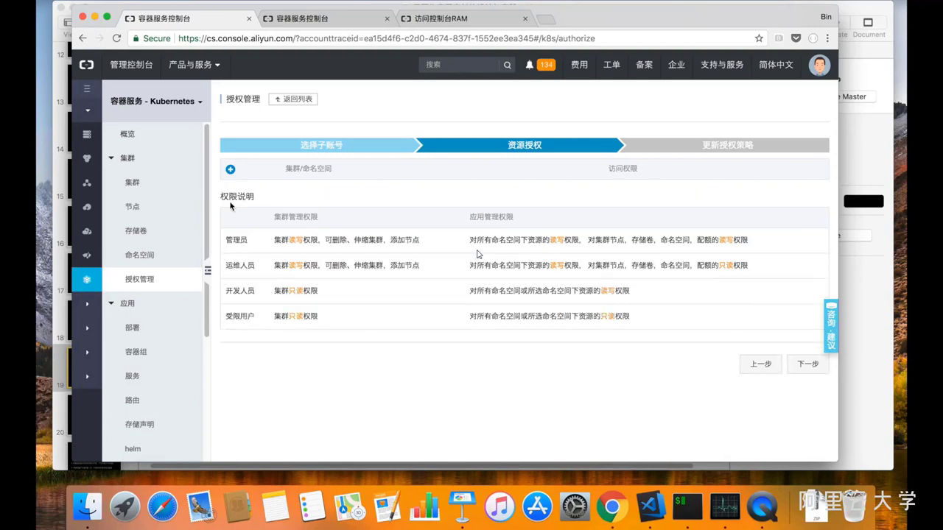
{"action": "left_click", "coordinate": [230, 170]}
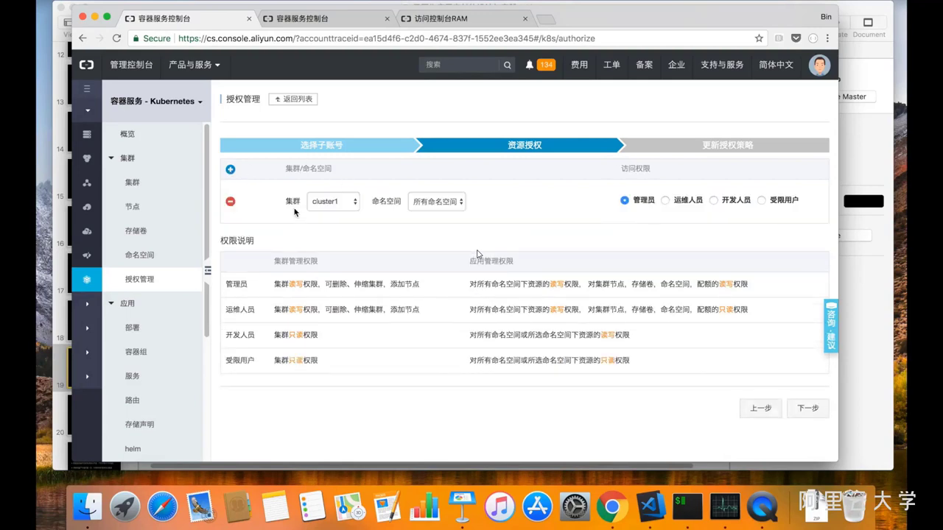
{"action": "left_click", "coordinate": [355, 203]}
{"action": "left_click", "coordinate": [346, 202]}
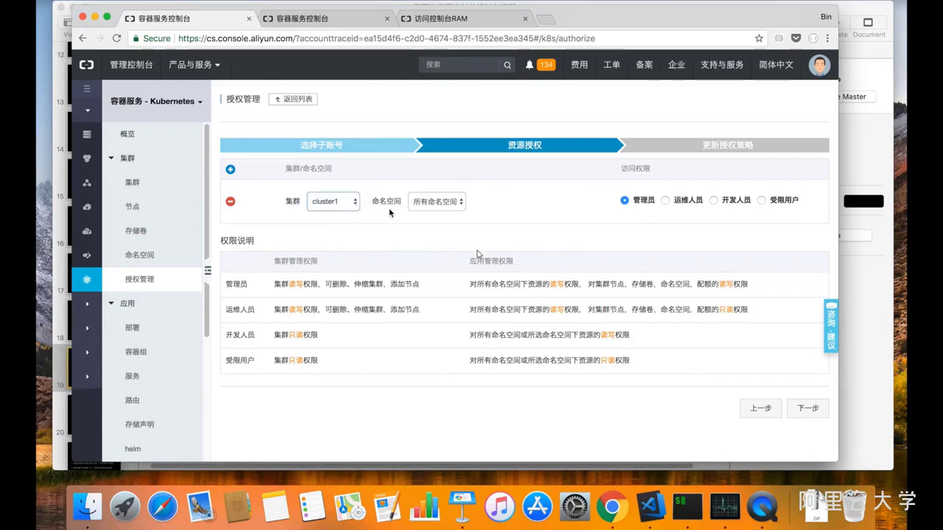
{"action": "left_click", "coordinate": [462, 202]}
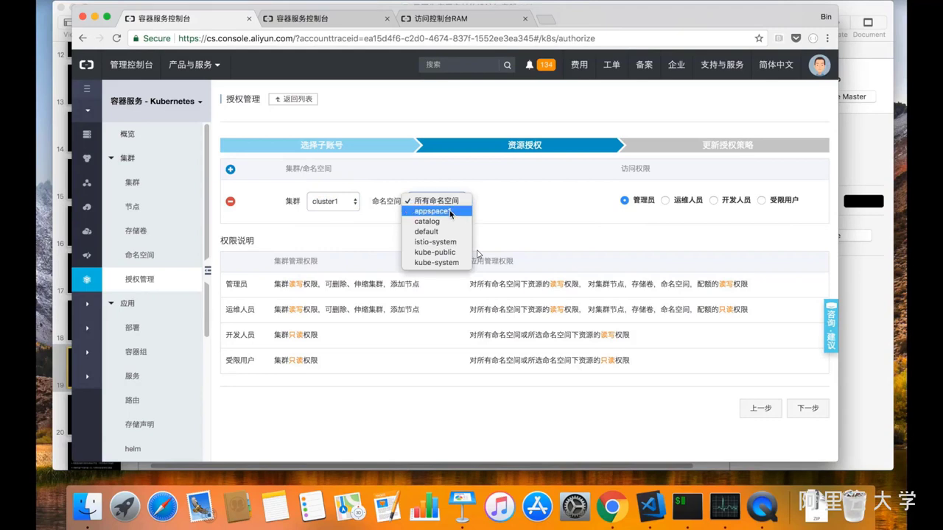
{"action": "left_click", "coordinate": [452, 211]}
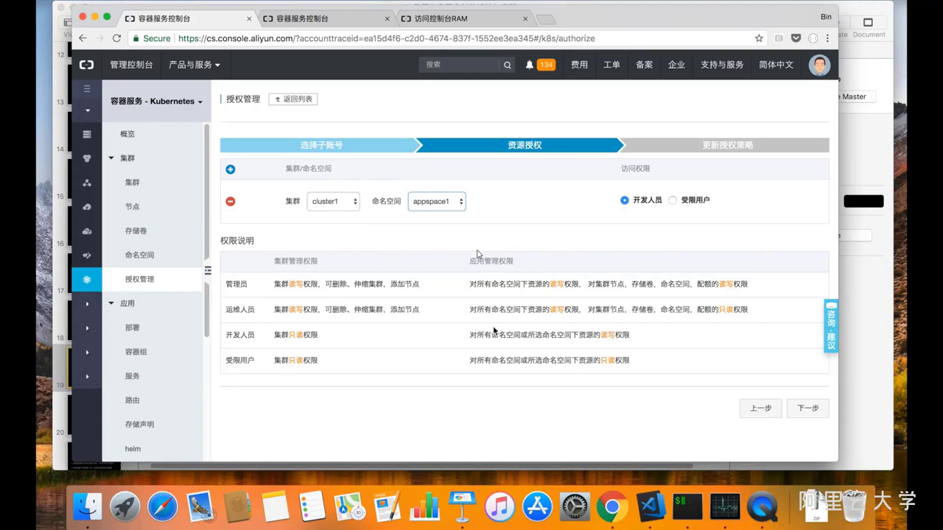
Compare the developer and restricted-user roles, choose developer, and submit the authorization
{"action": "left_click_drag", "start_coordinate": [469, 335], "coordinate": [642, 338]}
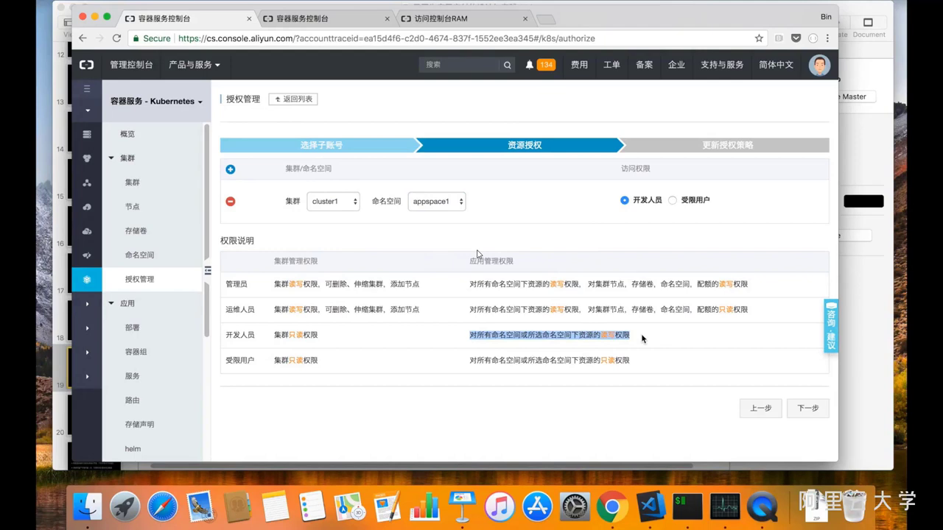
{"action": "left_click", "coordinate": [673, 200]}
{"action": "left_click_drag", "start_coordinate": [471, 361], "coordinate": [633, 359]}
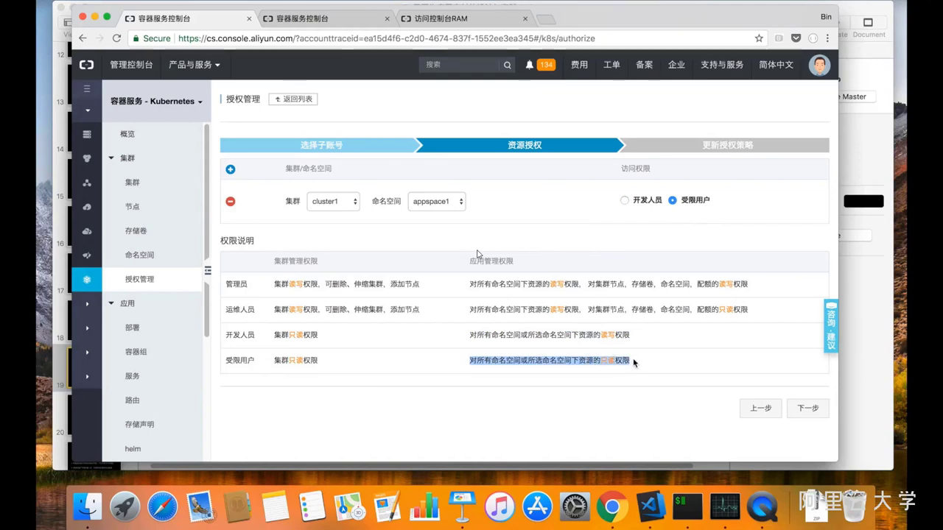
{"action": "left_click", "coordinate": [624, 199]}
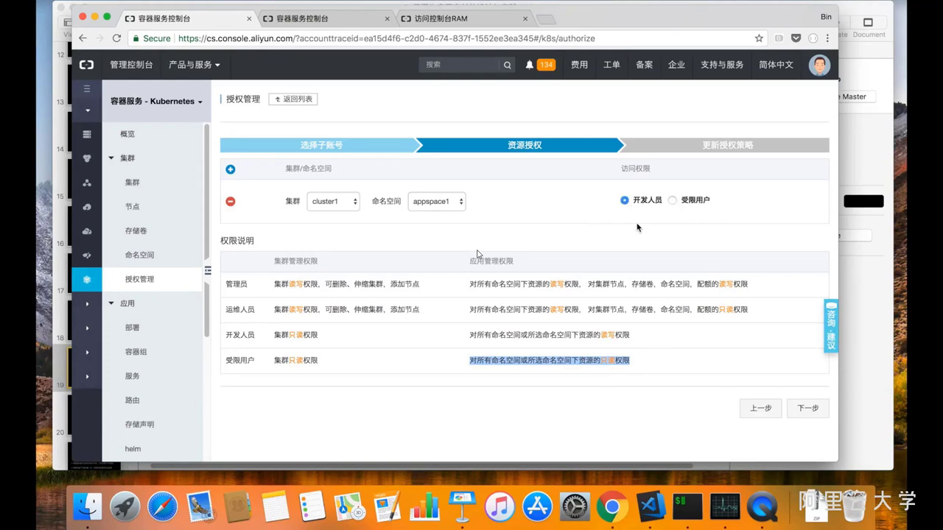
{"action": "left_click", "coordinate": [806, 411]}
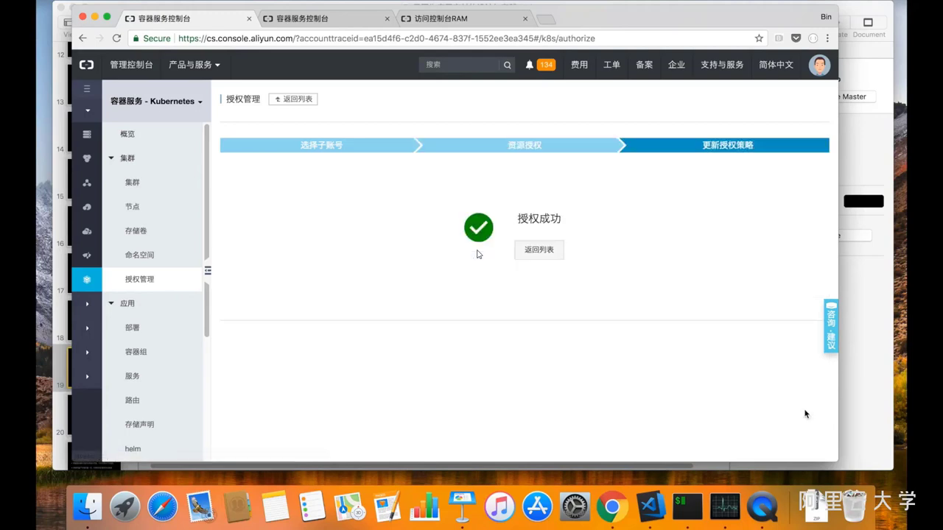
Return from the authorization to the cluster list, then go to the RAM user list
{"action": "left_click", "coordinate": [537, 250]}
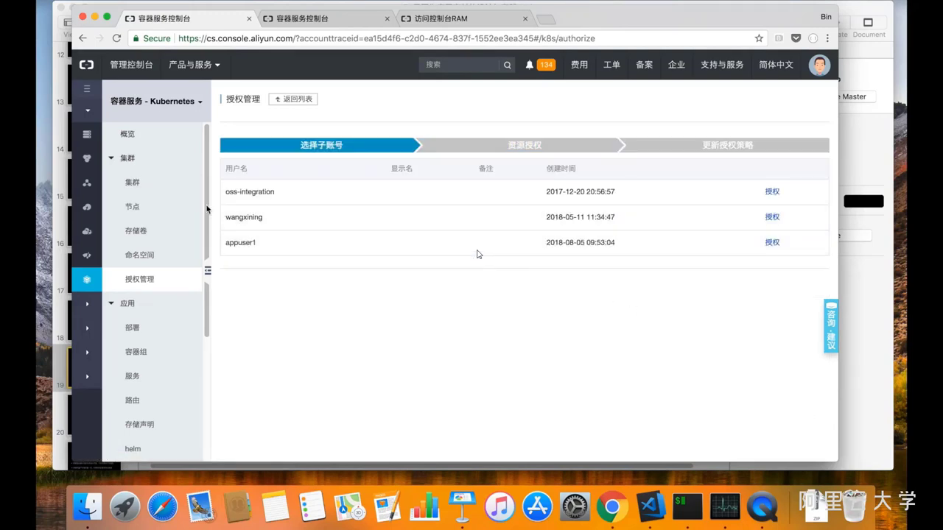
{"action": "left_click", "coordinate": [144, 182]}
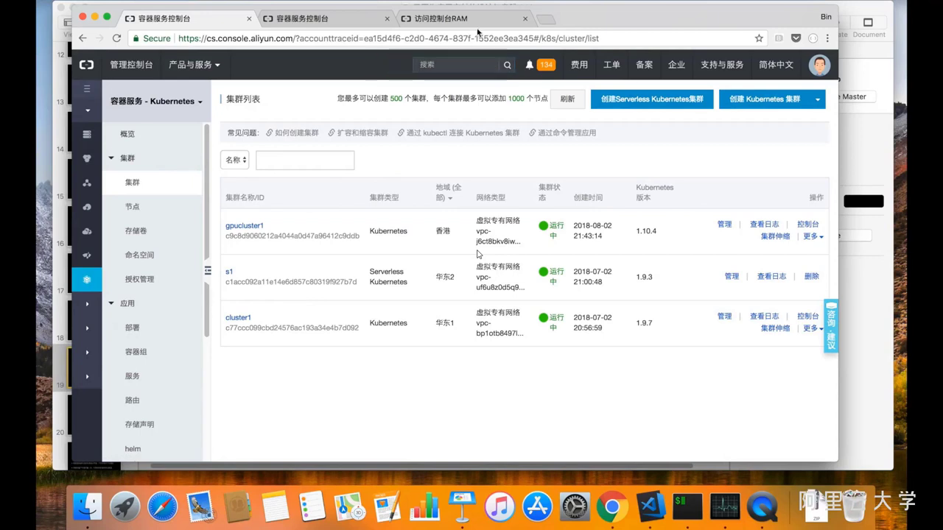
{"action": "left_click", "coordinate": [491, 16]}
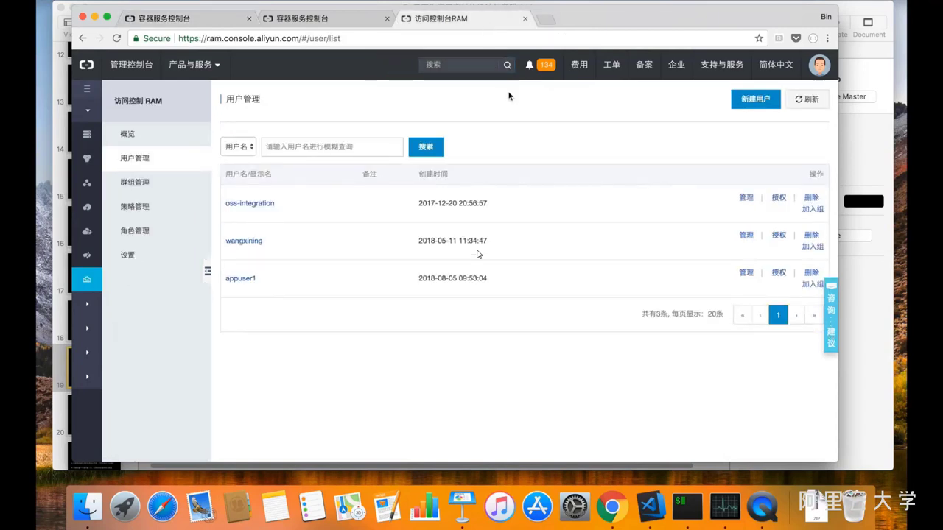
Open the RAM user login page from the RAM overview and close the other console tabs
{"action": "left_click", "coordinate": [153, 141]}
{"action": "left_click", "coordinate": [353, 209]}
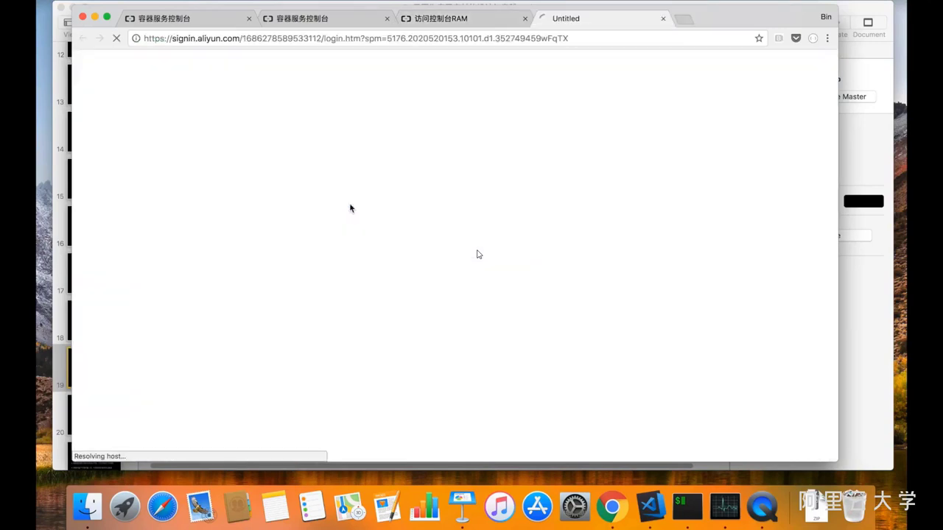
{"action": "left_click", "coordinate": [387, 19]}
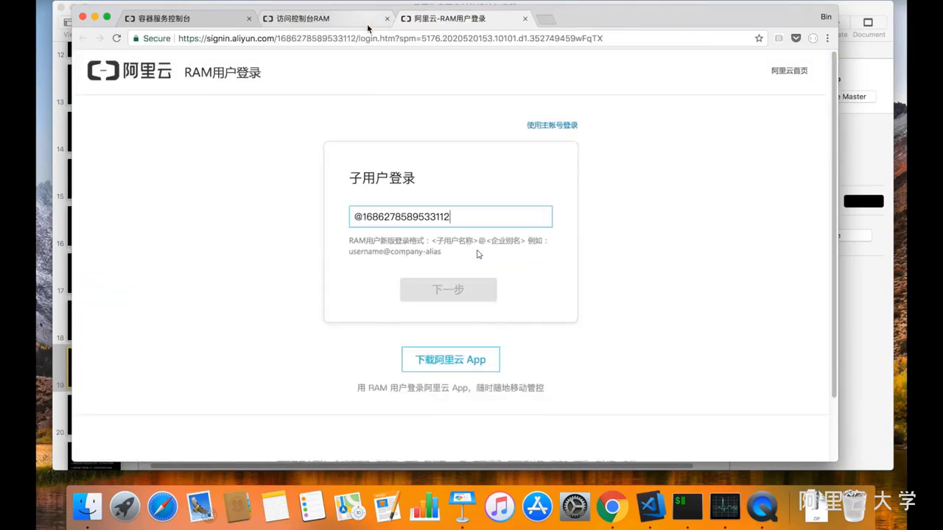
{"action": "left_click", "coordinate": [329, 19]}
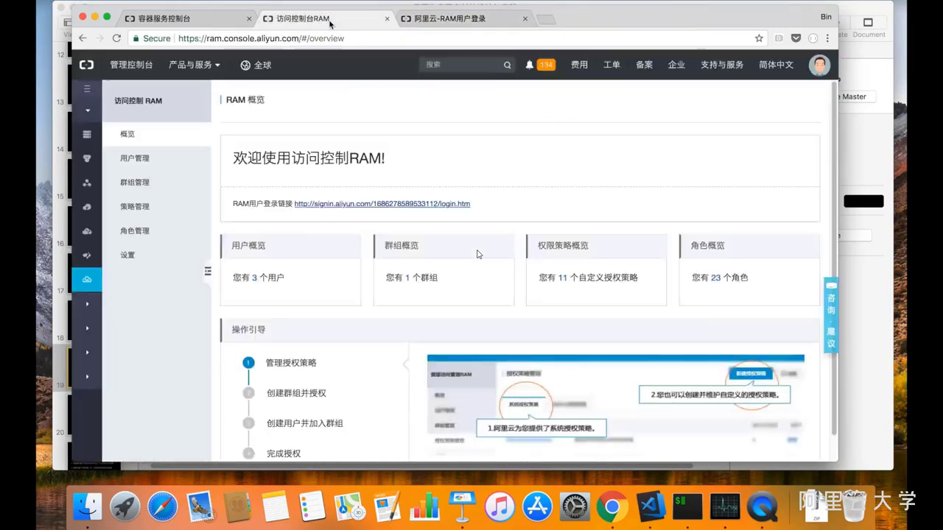
{"action": "left_click", "coordinate": [387, 19]}
{"action": "left_click", "coordinate": [249, 19]}
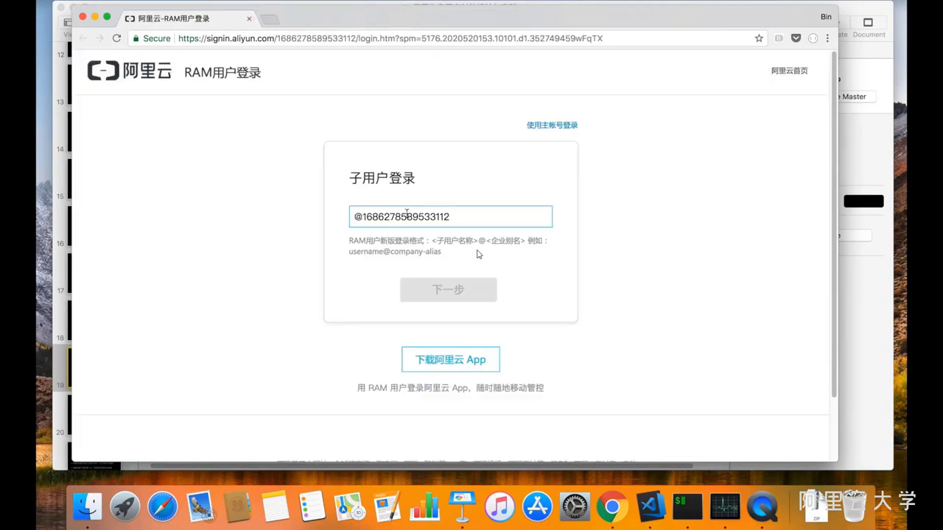
Sign in as sub-user appuser1 with its password
{"action": "type", "text": "appuser"}
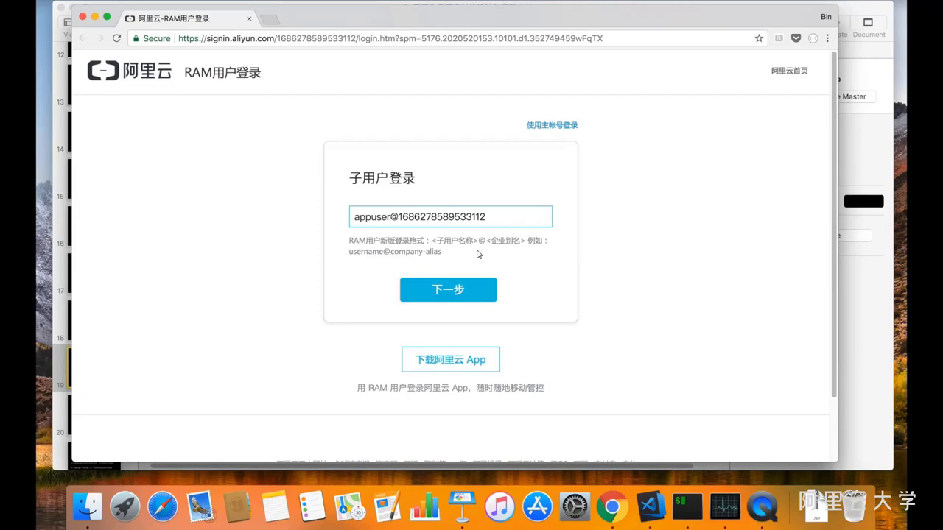
{"action": "type", "text": "1"}
{"action": "left_click", "coordinate": [460, 296]}
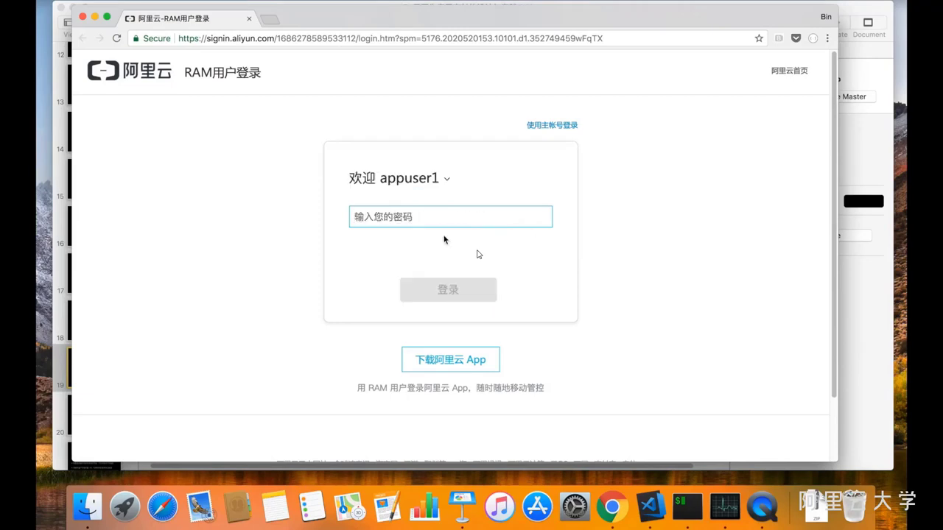
{"action": "type", "text": "••••"}
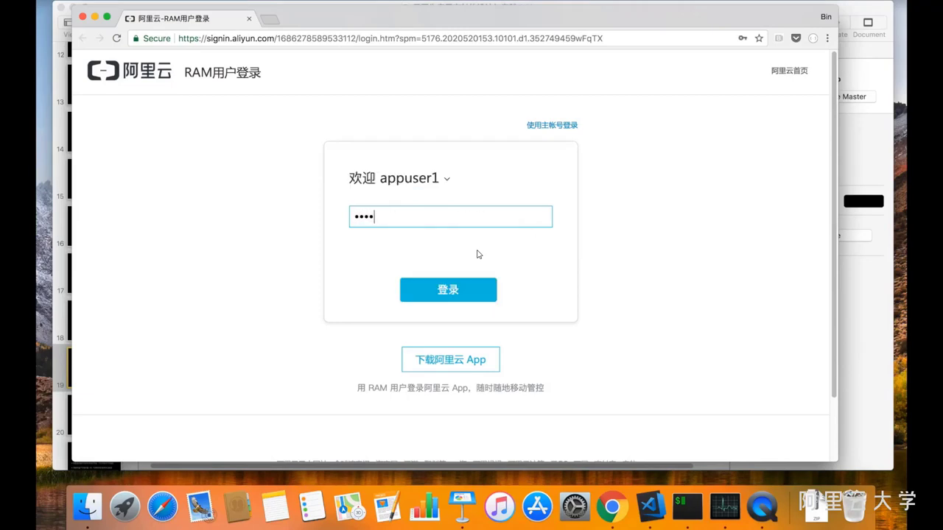
{"action": "type", "text": "••••"}
{"action": "left_click", "coordinate": [450, 295]}
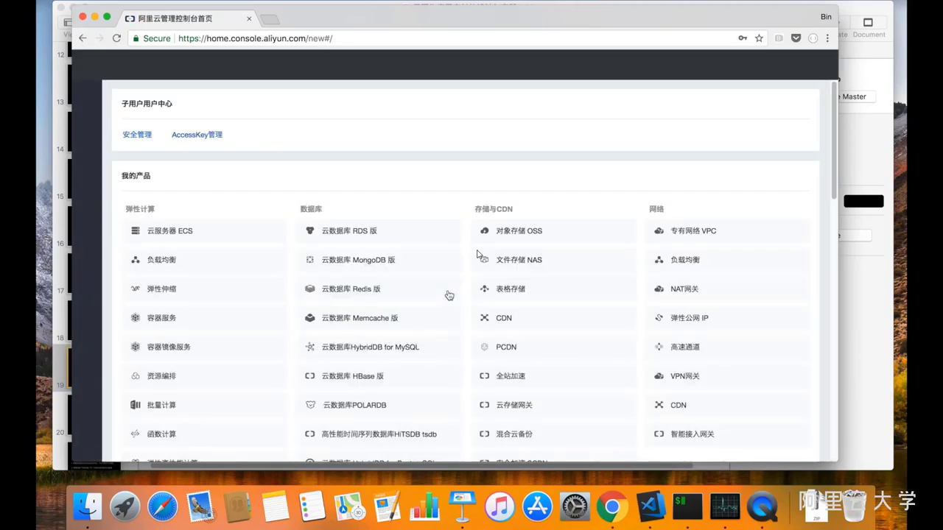
Go to the Container Service console by entering 'cs' in the address bar
{"action": "left_click", "coordinate": [291, 41]}
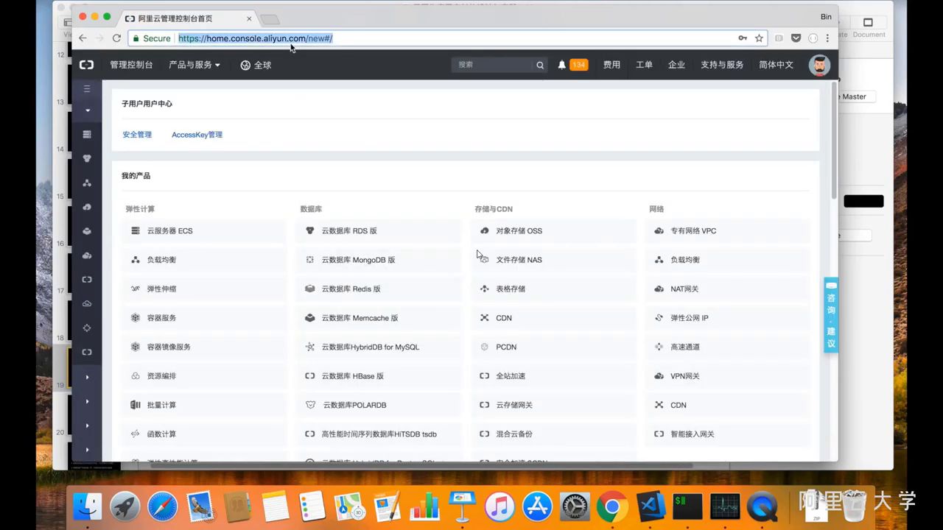
{"action": "type", "text": "cs"}
{"action": "key", "text": "Return"}
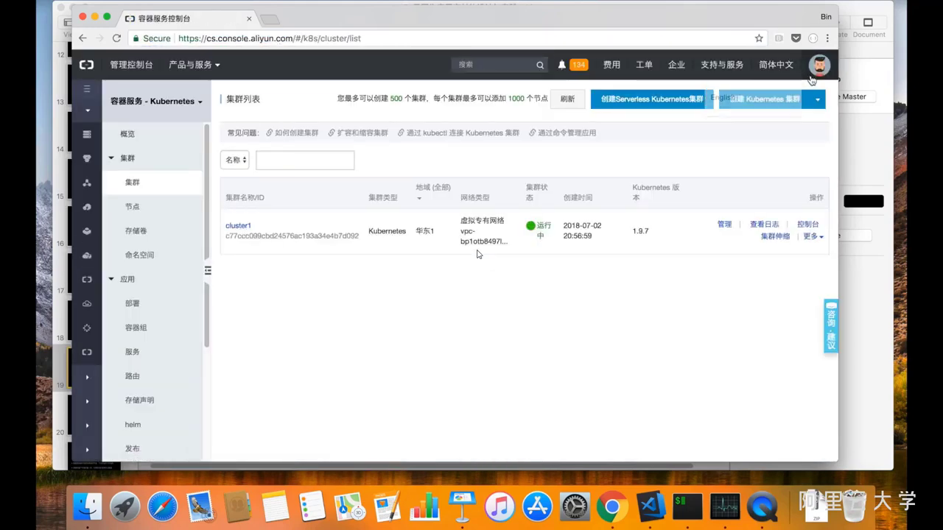
{"action": "mouse_move", "coordinate": [823, 69]}
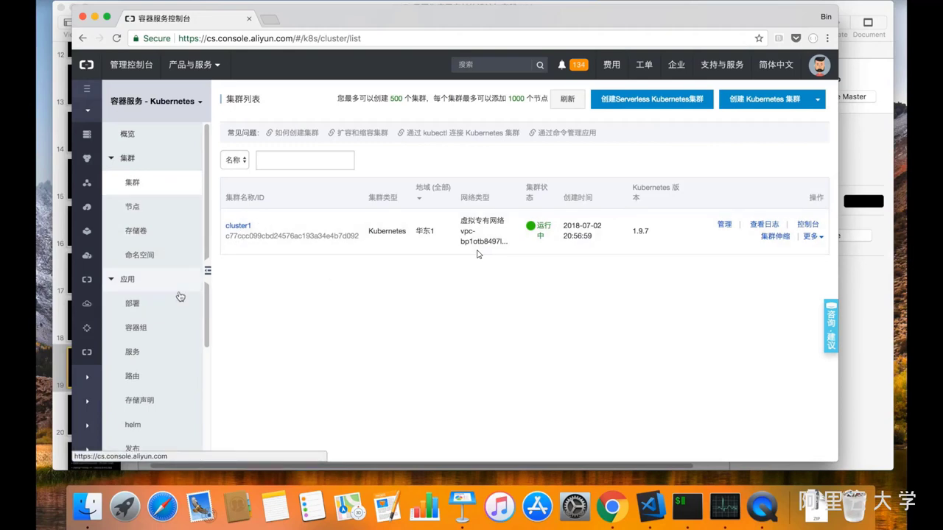
Show cluster1's deployments filtered to the empty appspace1 namespace and begin creating an app from an image
{"action": "left_click", "coordinate": [150, 309]}
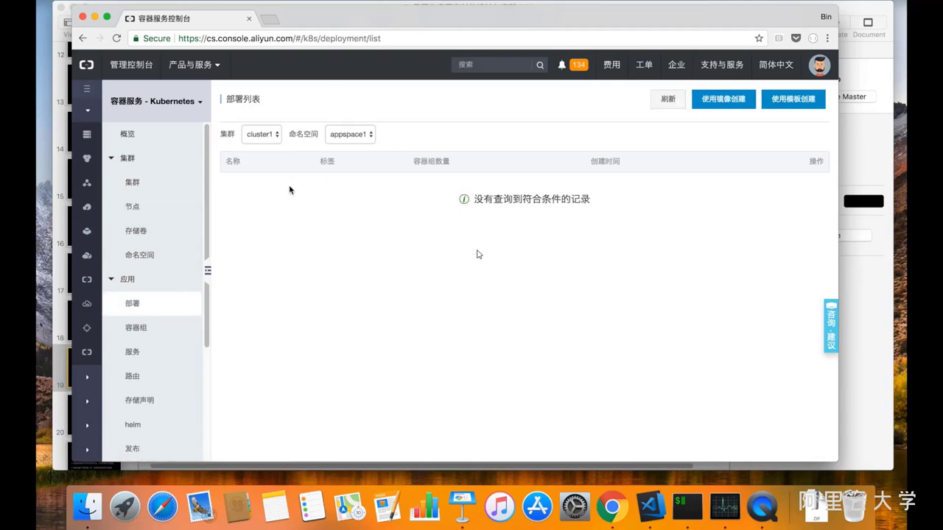
{"action": "left_click", "coordinate": [370, 139]}
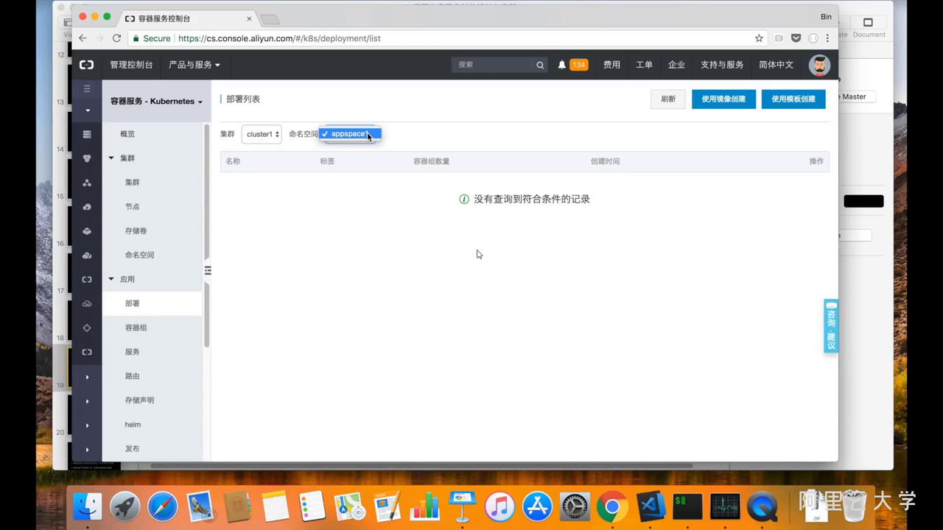
{"action": "left_click", "coordinate": [369, 136]}
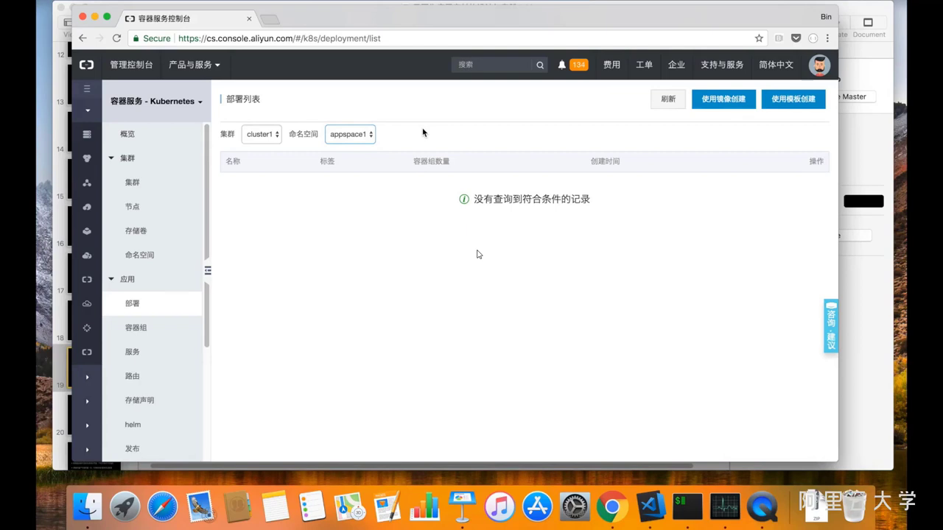
{"action": "left_click", "coordinate": [723, 101]}
Name the application nginx and continue to the configuration step
{"action": "left_click", "coordinate": [346, 166]}
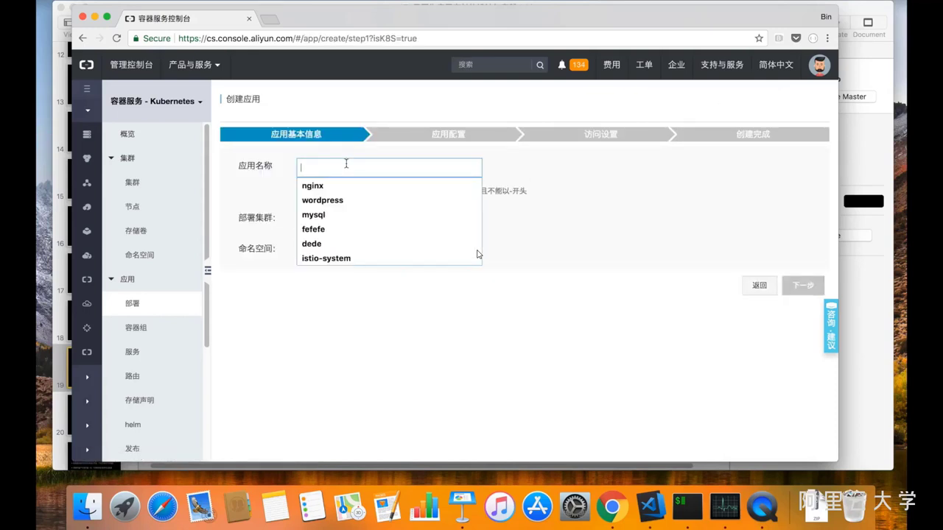
{"action": "type", "text": "ng"}
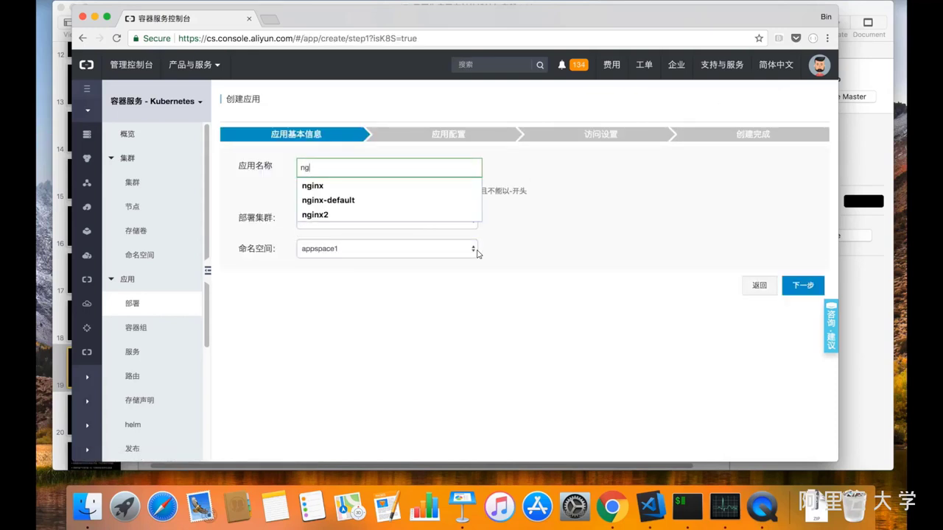
{"action": "key", "text": "Down"}
{"action": "key", "text": "Down"}
{"action": "key", "text": "Up"}
{"action": "key", "text": "Return"}
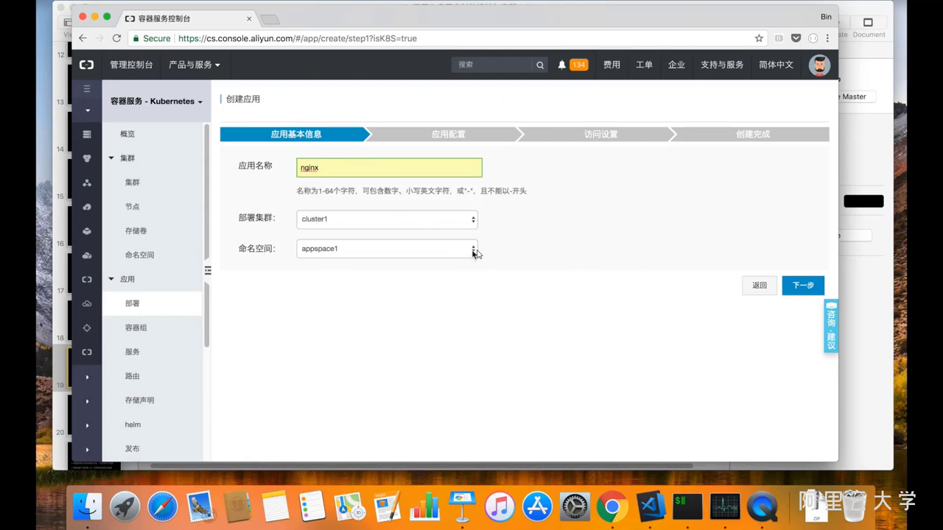
{"action": "left_click", "coordinate": [797, 290]}
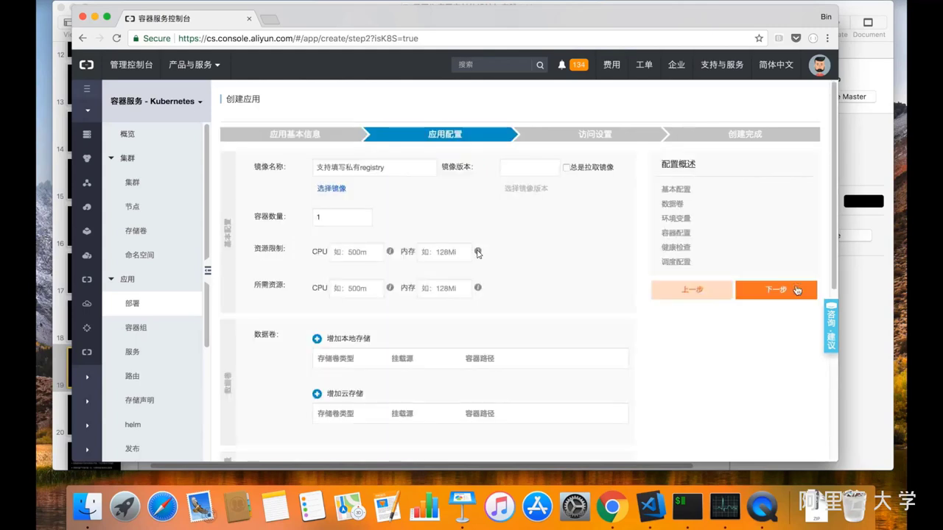
Set the container image to nginx with version latest
{"action": "left_click", "coordinate": [324, 163]}
{"action": "type", "text": "nginx"}
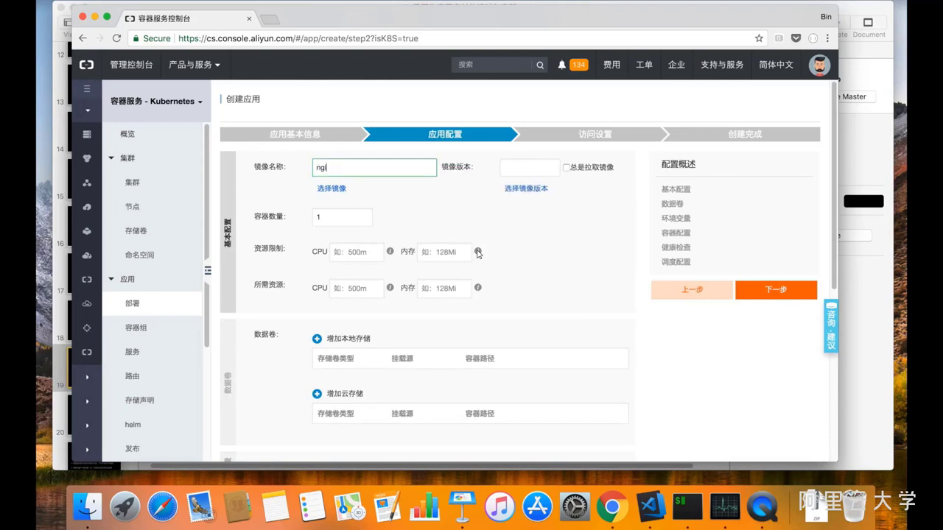
{"action": "key", "text": "Tab"}
{"action": "left_click", "coordinate": [537, 160]}
{"action": "type", "text": "latest"}
{"action": "scroll", "coordinate": [478, 253], "scroll_direction": "down", "scroll_amount": 3}
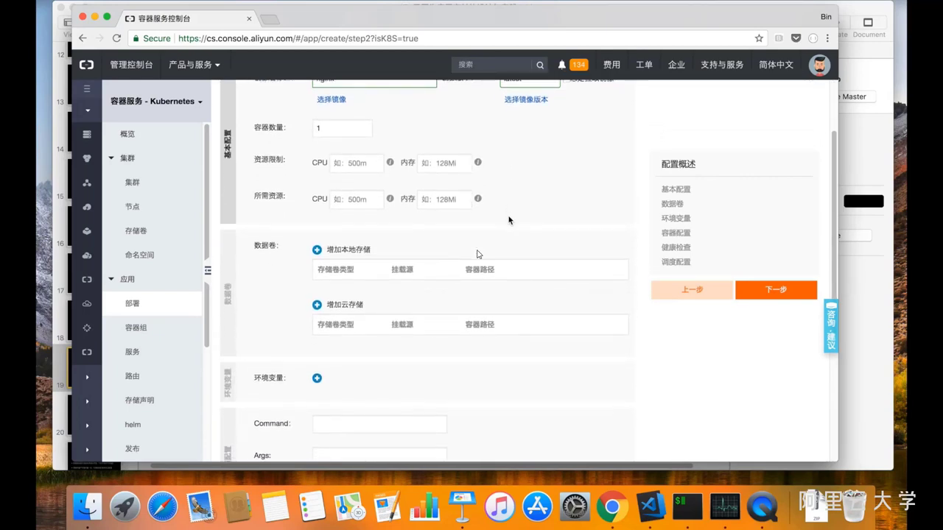
{"action": "scroll", "coordinate": [508, 220], "scroll_direction": "up", "scroll_amount": 2}
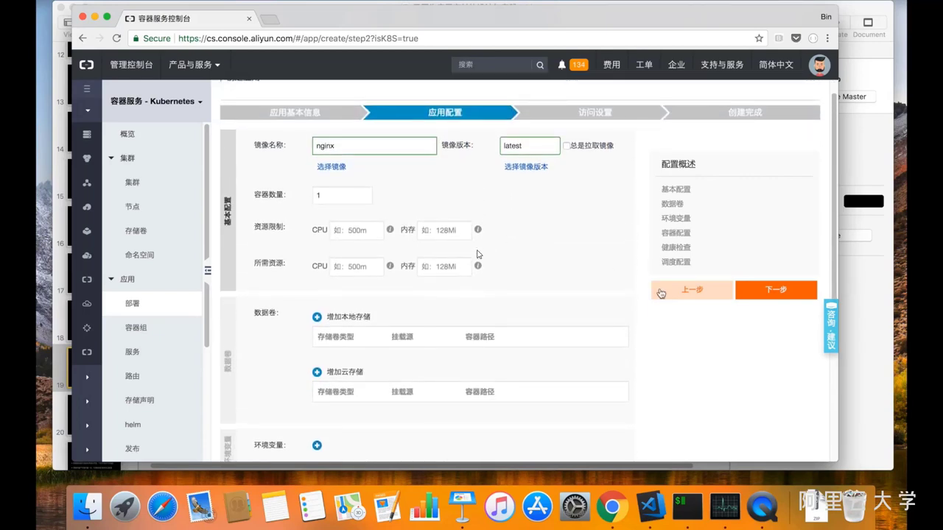
{"action": "left_click", "coordinate": [751, 291]}
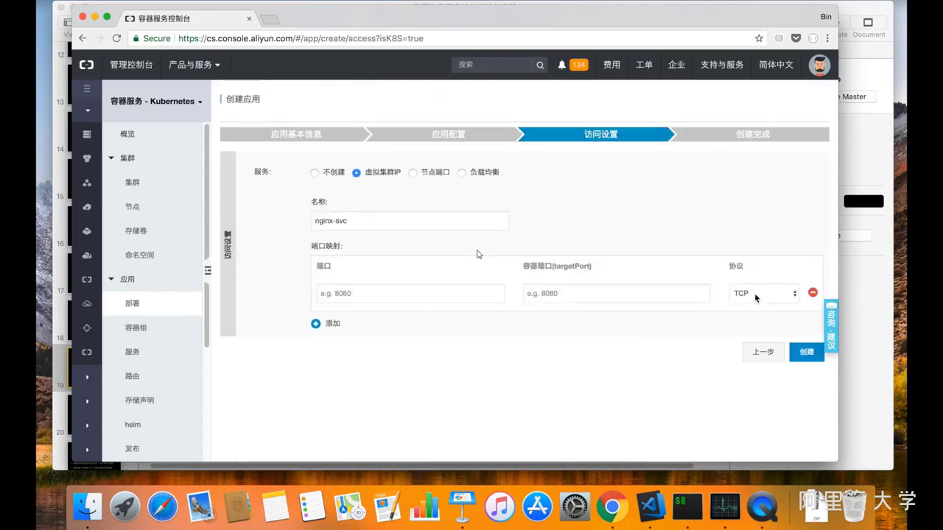
Expose it via a load-balancer service mapping port 8080 to target port 80, and create it
{"action": "left_click", "coordinate": [462, 174]}
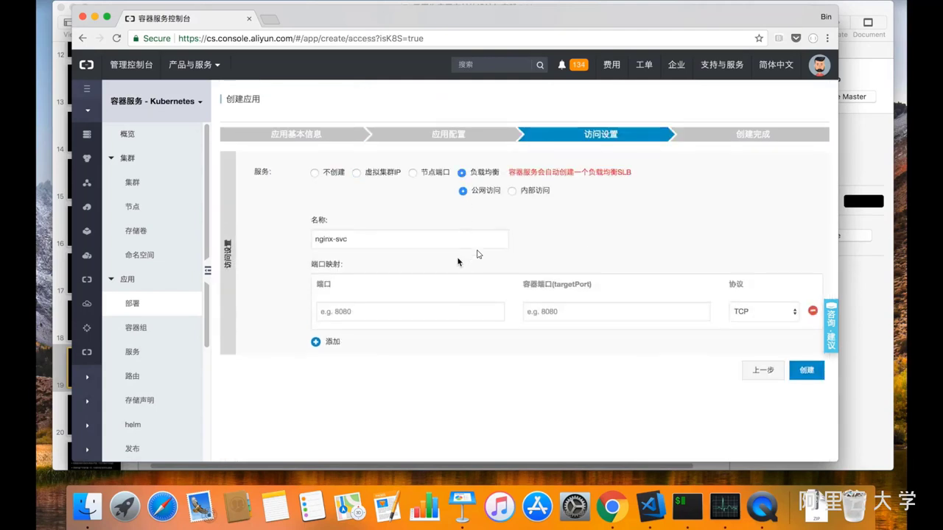
{"action": "left_click", "coordinate": [564, 311]}
{"action": "type", "text": "80"}
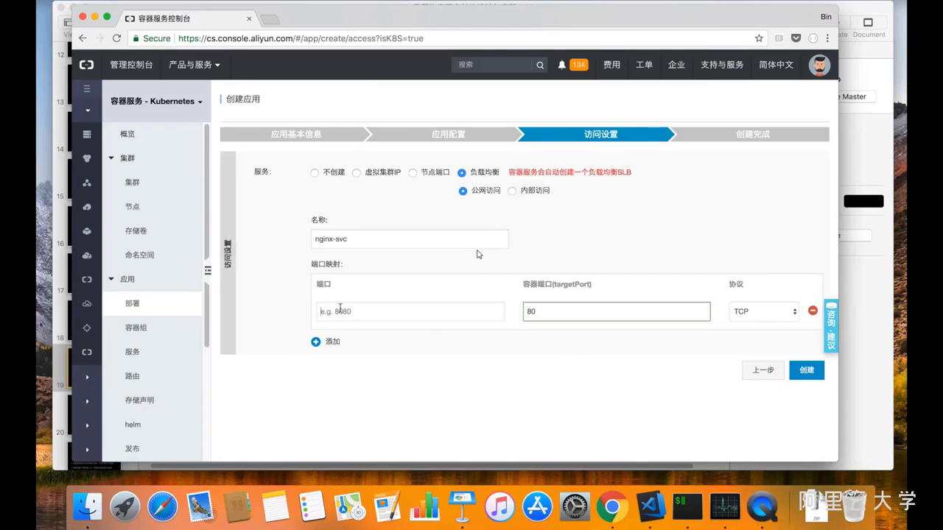
{"action": "left_click", "coordinate": [340, 309]}
{"action": "type", "text": "8080"}
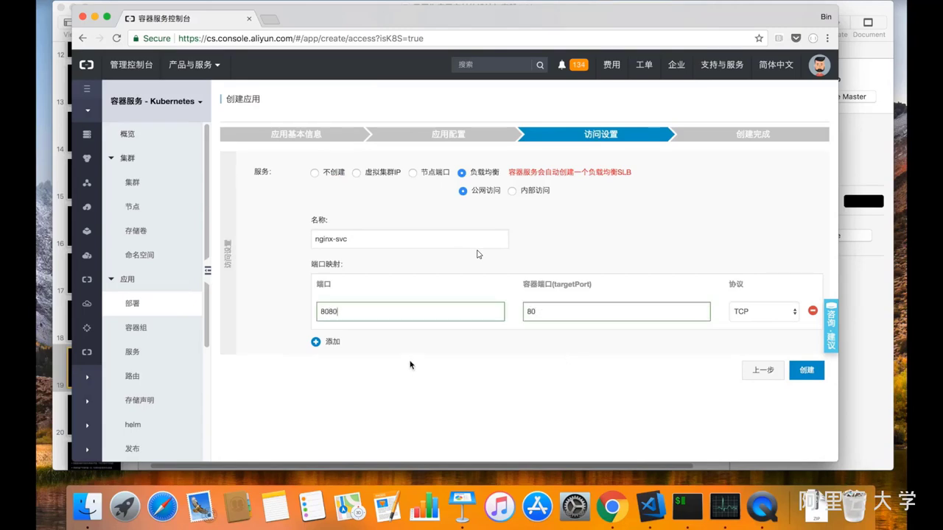
{"action": "left_click", "coordinate": [805, 371]}
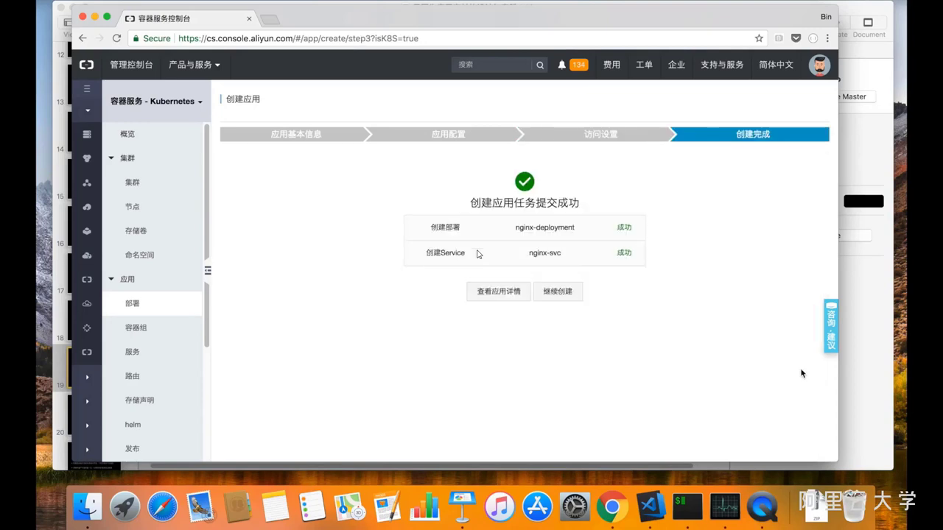
Refresh the service list and confirm nginx-svc's endpoint 47.96.222.196:8080 shows the nginx welcome page
{"action": "left_click", "coordinate": [492, 293]}
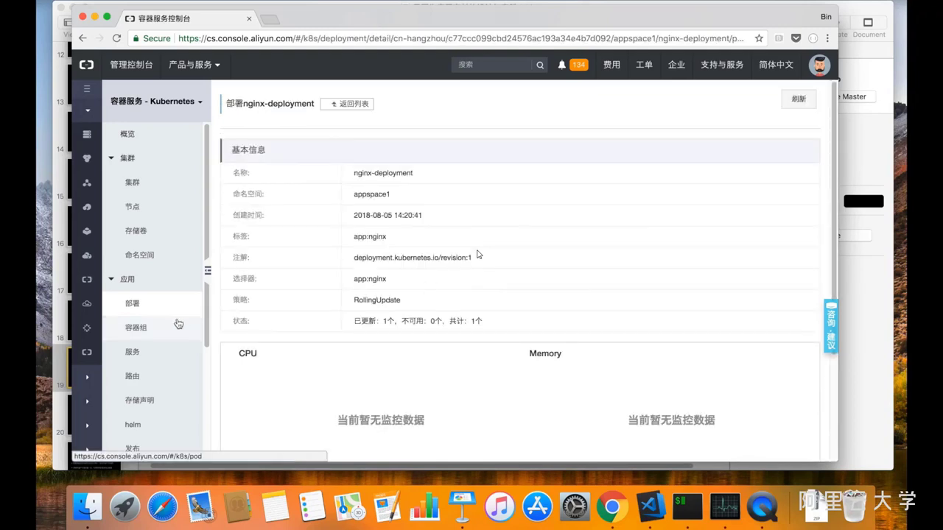
{"action": "left_click", "coordinate": [143, 354]}
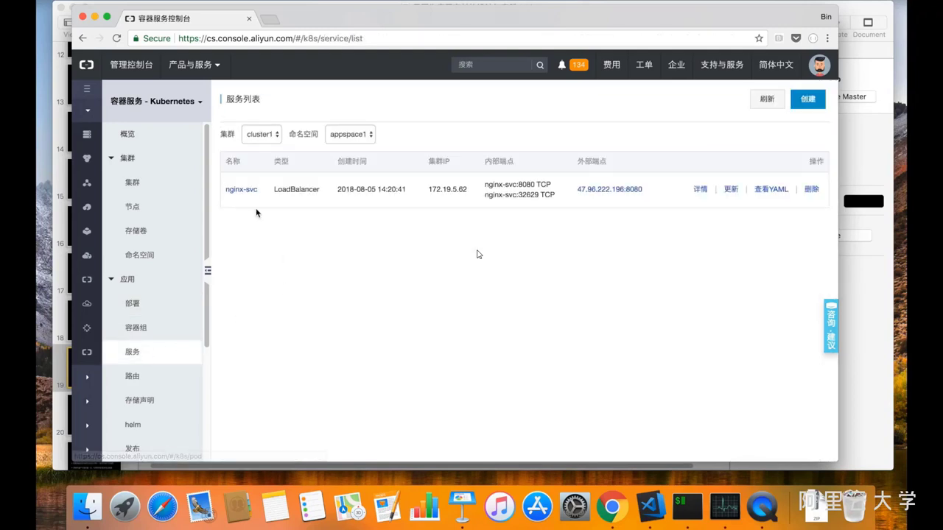
{"action": "left_click", "coordinate": [766, 99]}
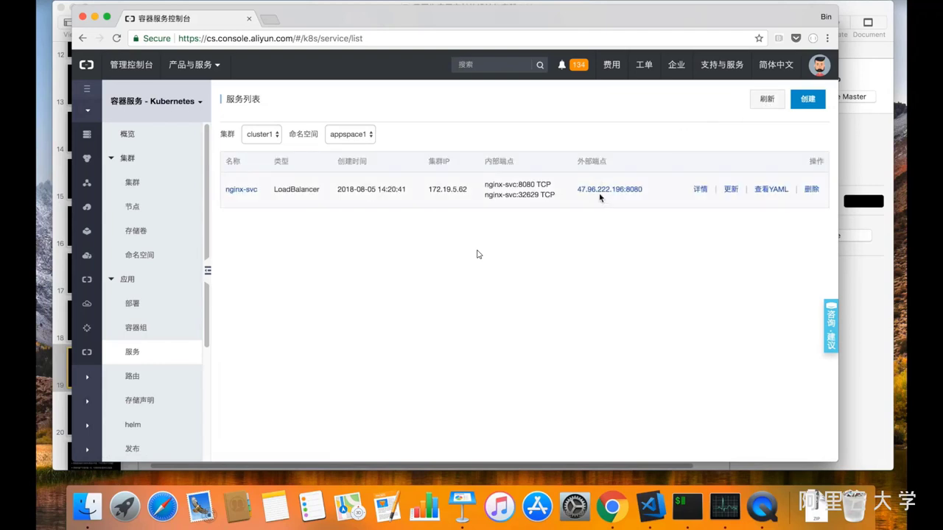
{"action": "left_click", "coordinate": [617, 189]}
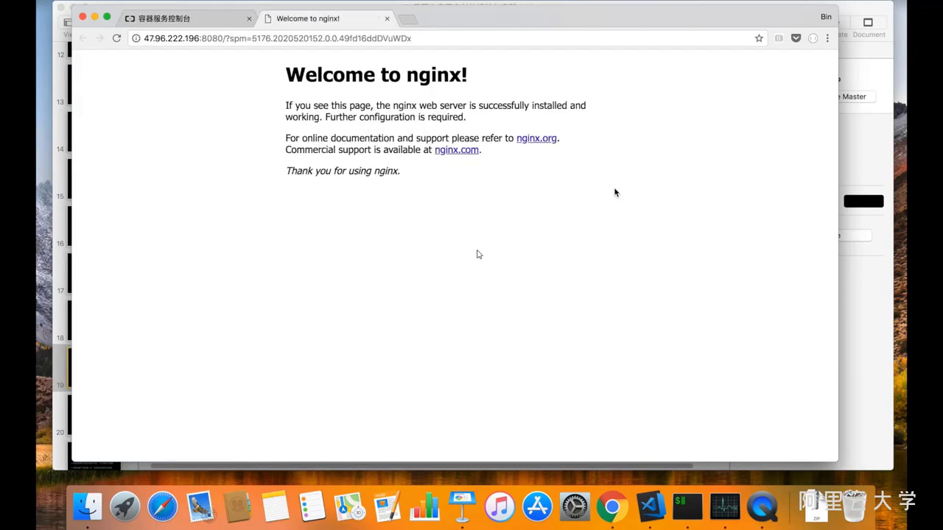
{"action": "left_click", "coordinate": [387, 18]}
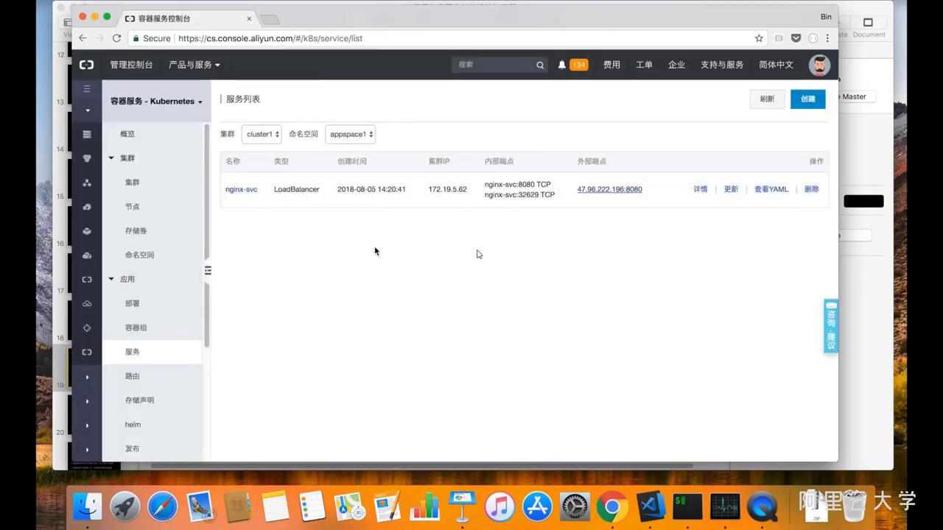
Delete the nginx-deployment deployment from the deployment list
{"action": "left_click", "coordinate": [135, 306]}
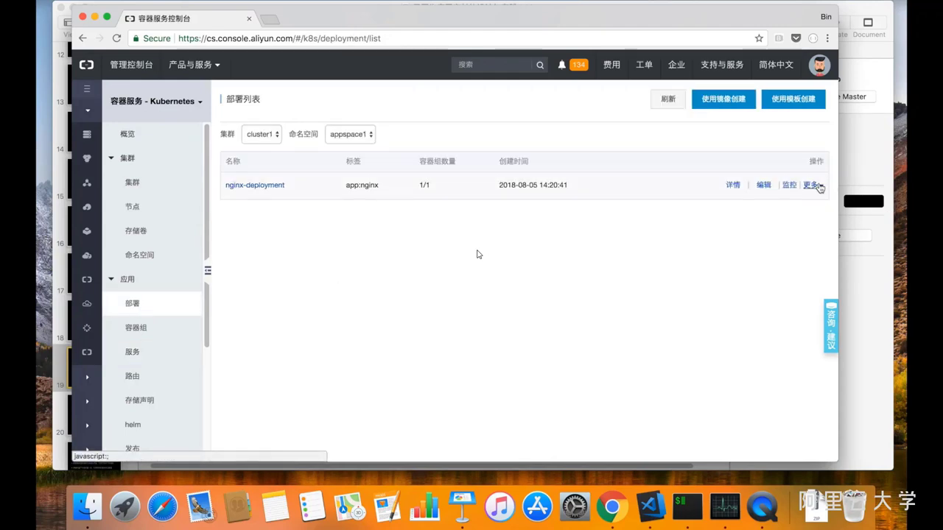
{"action": "left_click", "coordinate": [818, 185]}
{"action": "left_click", "coordinate": [768, 239]}
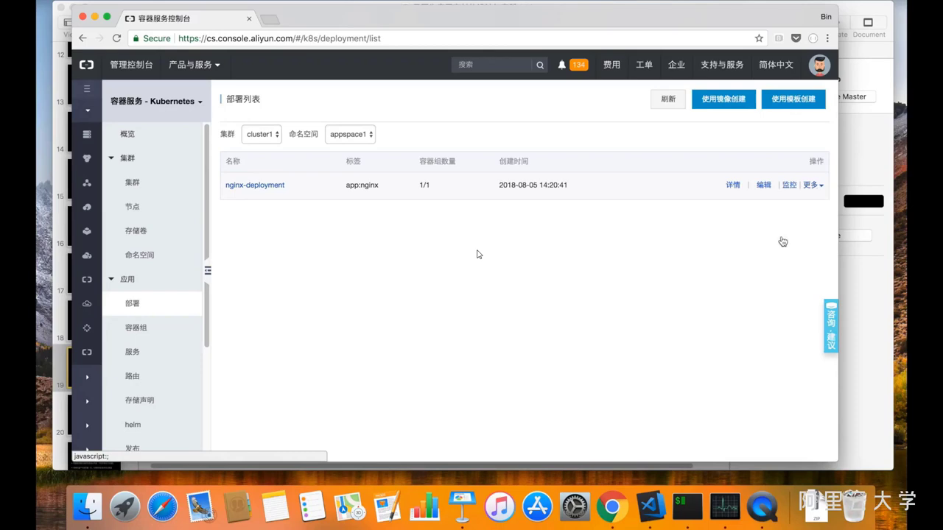
{"action": "left_click", "coordinate": [562, 183]}
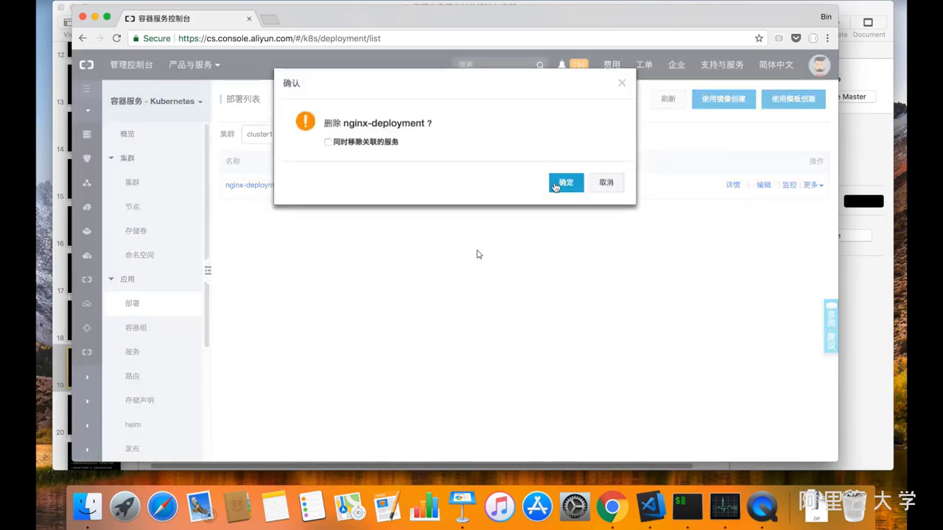
Delete the nginx-svc service from the service list
{"action": "left_click", "coordinate": [147, 352]}
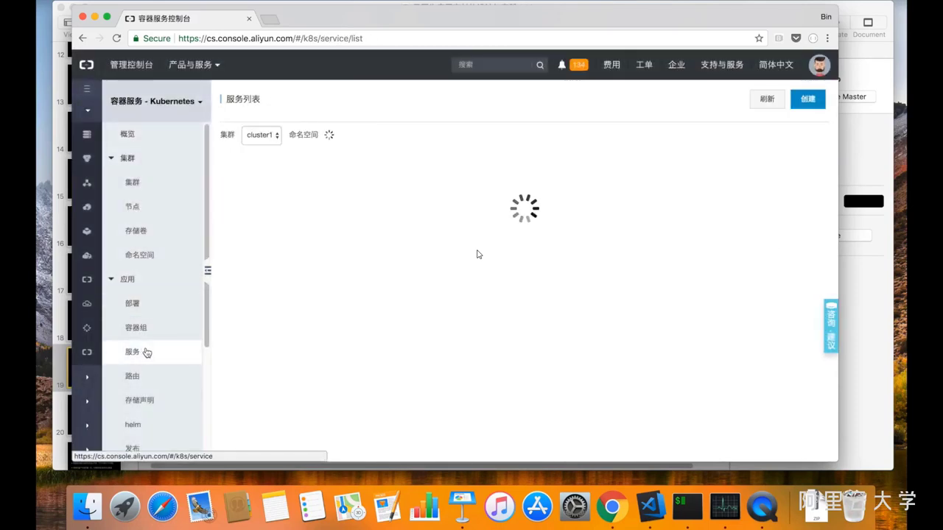
{"action": "left_click", "coordinate": [811, 190]}
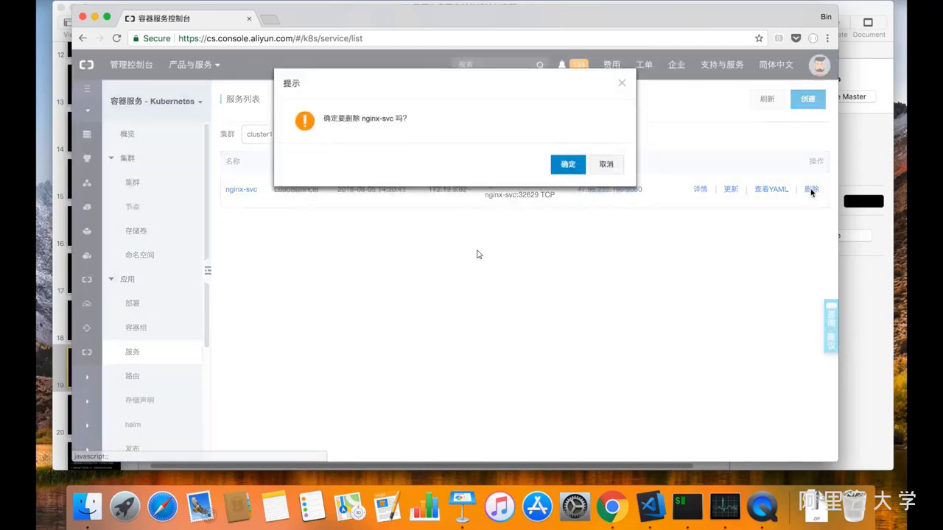
{"action": "left_click", "coordinate": [573, 168]}
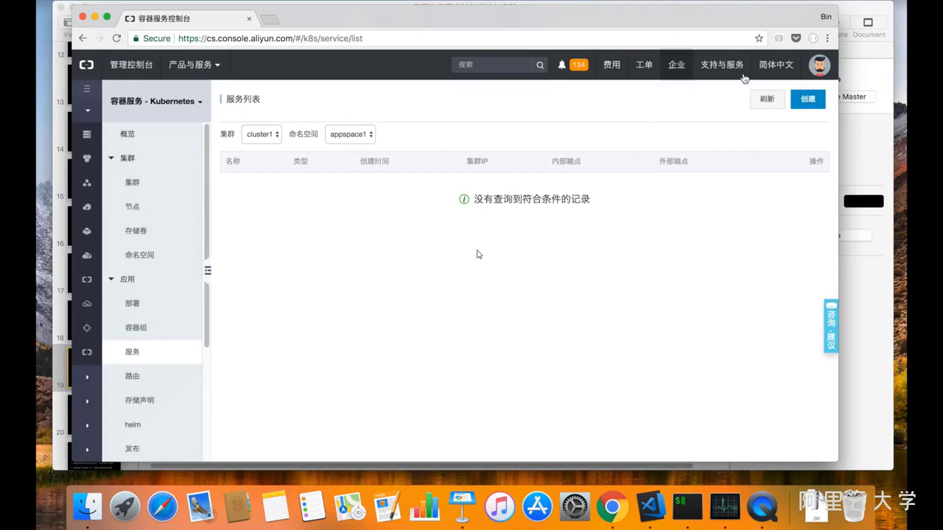
Sign out the sub-user, sign in with the main account, and bring up the Keynote slide 'Namespace与授权管理'
{"action": "mouse_move", "coordinate": [823, 67]}
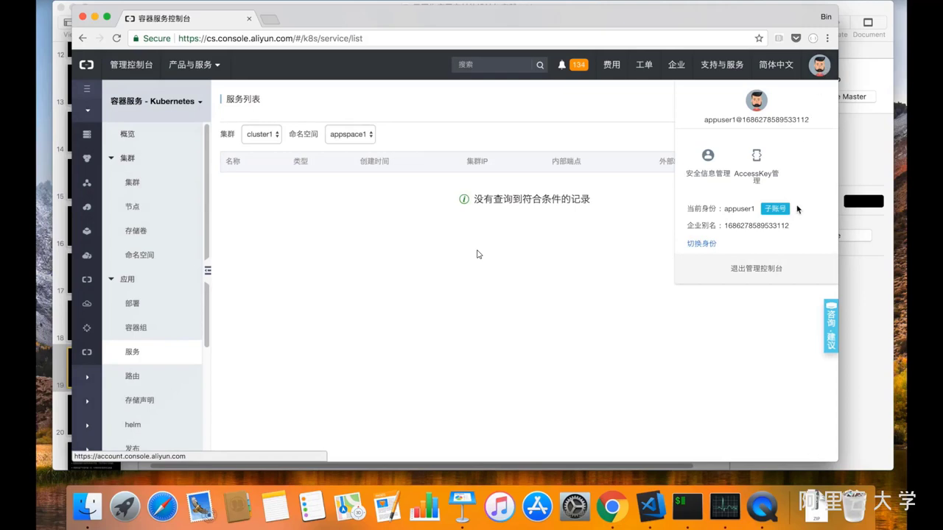
{"action": "left_click", "coordinate": [756, 270]}
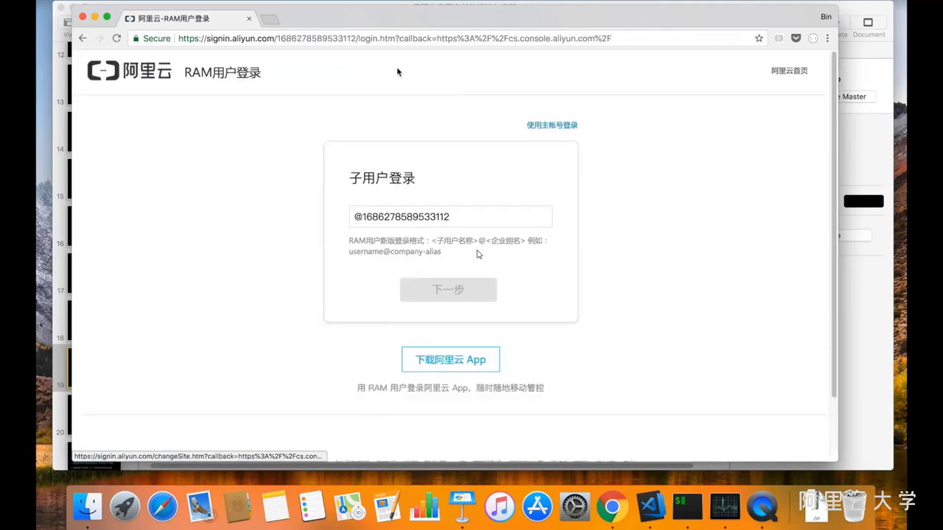
{"action": "left_click", "coordinate": [537, 127]}
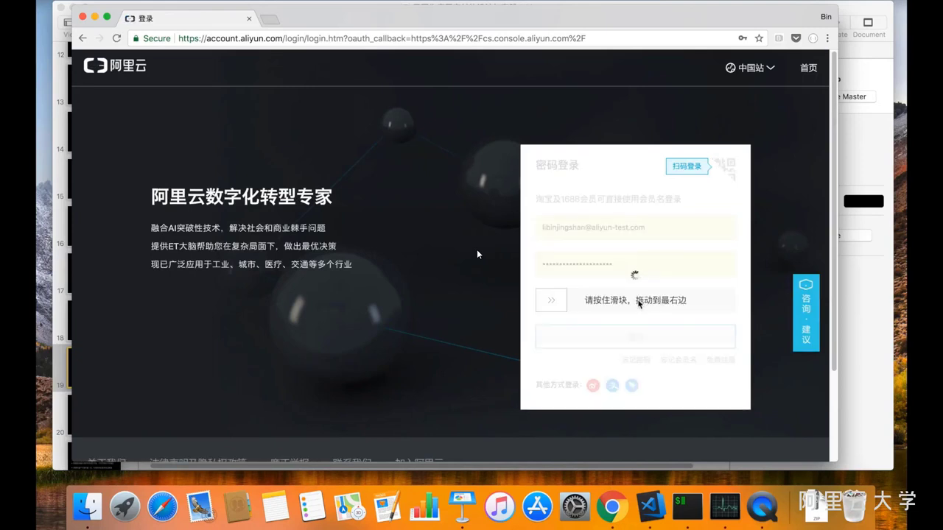
{"action": "left_click_drag", "start_coordinate": [630, 297], "coordinate": [722, 298]}
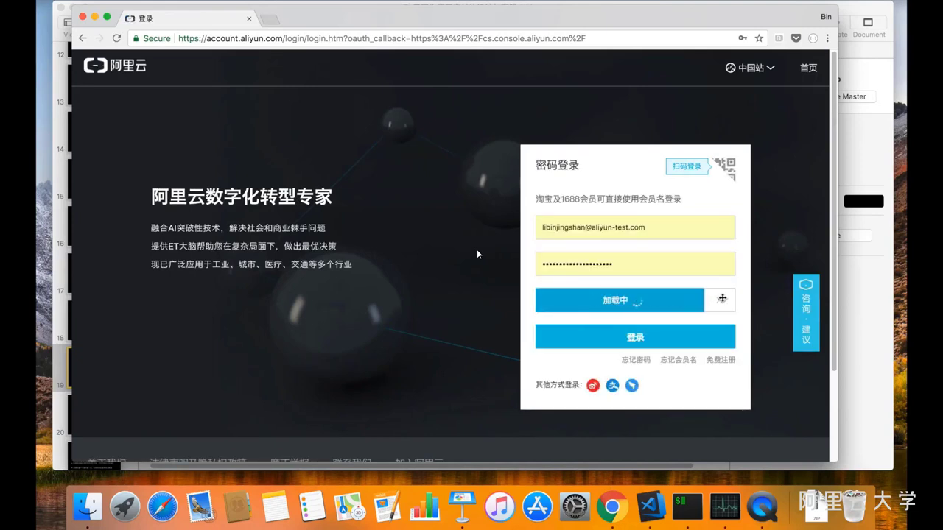
{"action": "left_click", "coordinate": [645, 341]}
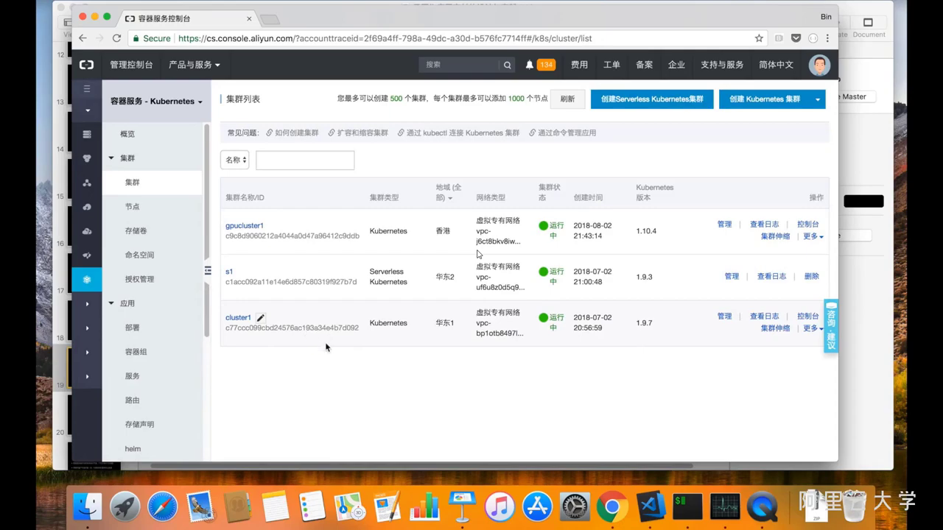
{"action": "key", "text": "ctrl+Up"}
{"action": "left_click", "coordinate": [547, 346]}
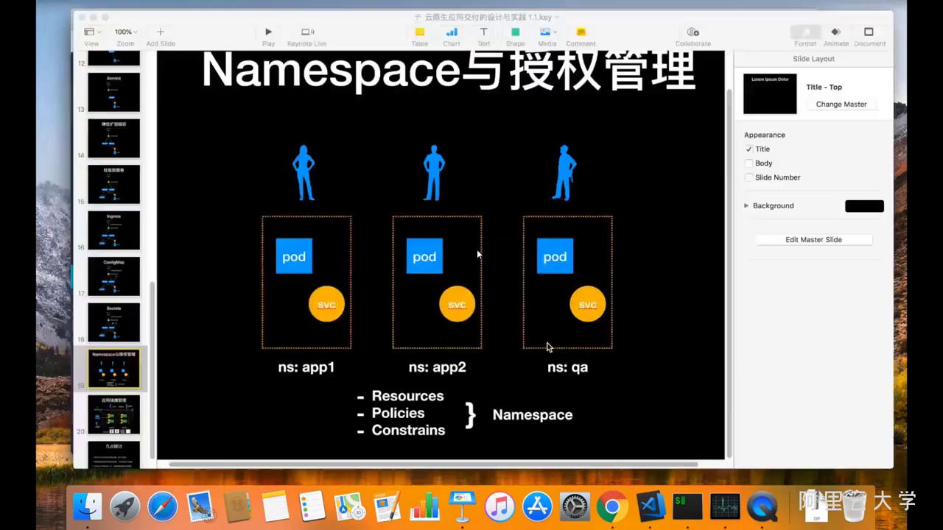
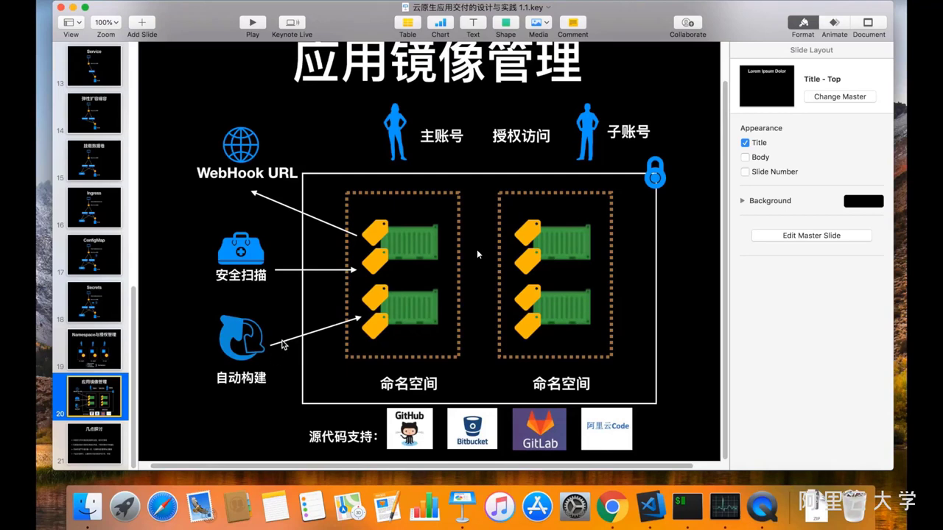
Bring the Chrome window showing the Container Service cluster list in front of Keynote
{"action": "left_click", "coordinate": [611, 508]}
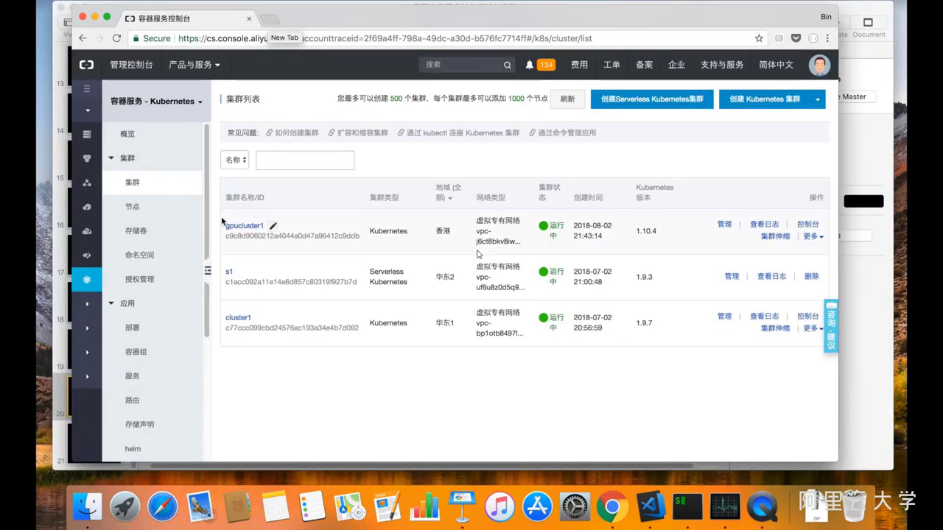
Open the Container Registry repository list in a new tab via 市场 > 镜像
{"action": "left_click_drag", "start_coordinate": [210, 205], "coordinate": [211, 310]}
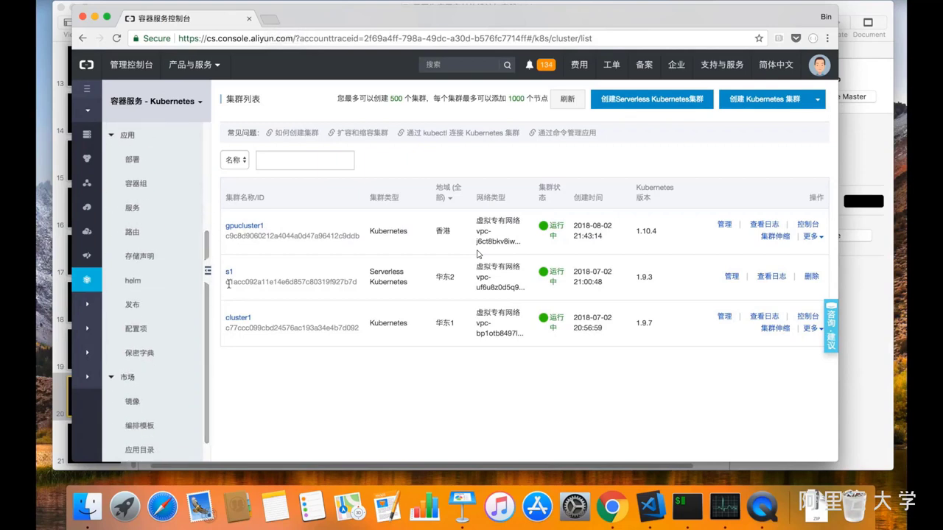
{"action": "left_click", "coordinate": [140, 405]}
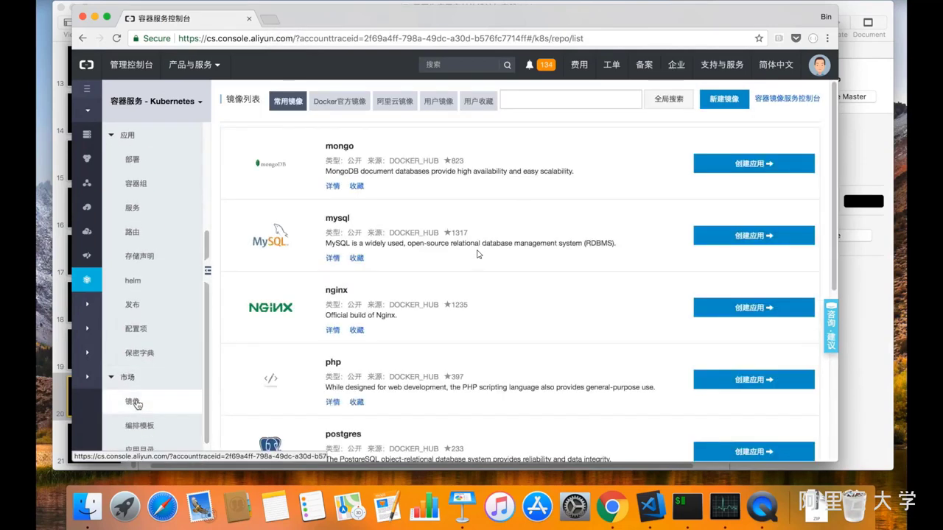
{"action": "left_click", "coordinate": [770, 100]}
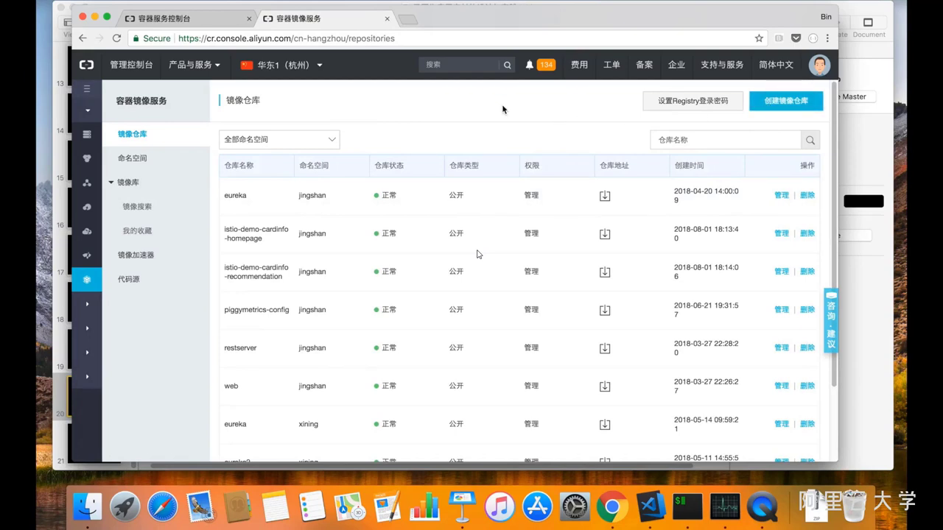
Glance at the region list, then open the Namespaces page listing jingshan and xining
{"action": "left_click", "coordinate": [322, 67]}
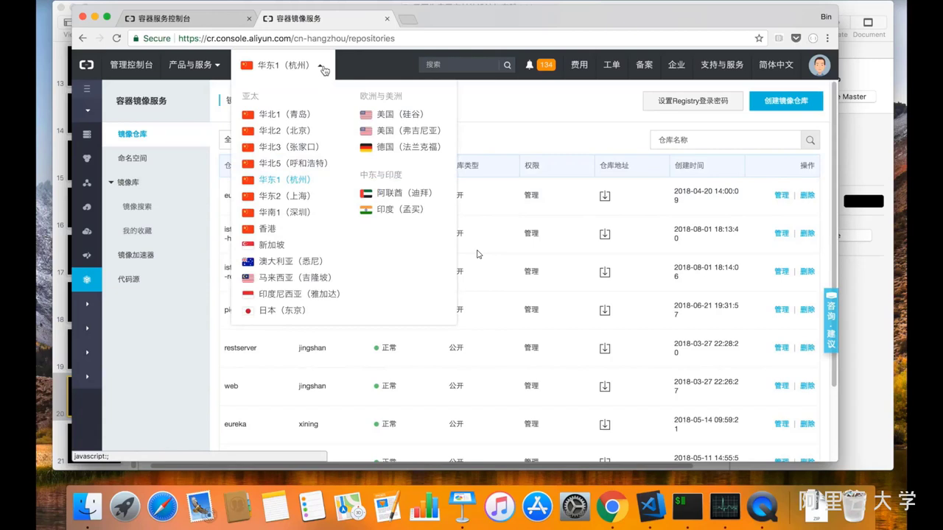
{"action": "left_click", "coordinate": [484, 109]}
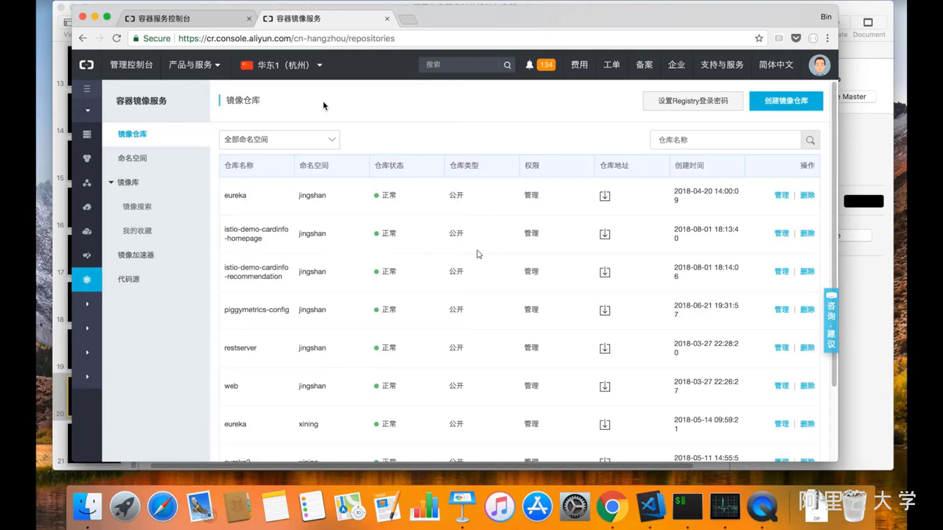
{"action": "mouse_move", "coordinate": [322, 81]}
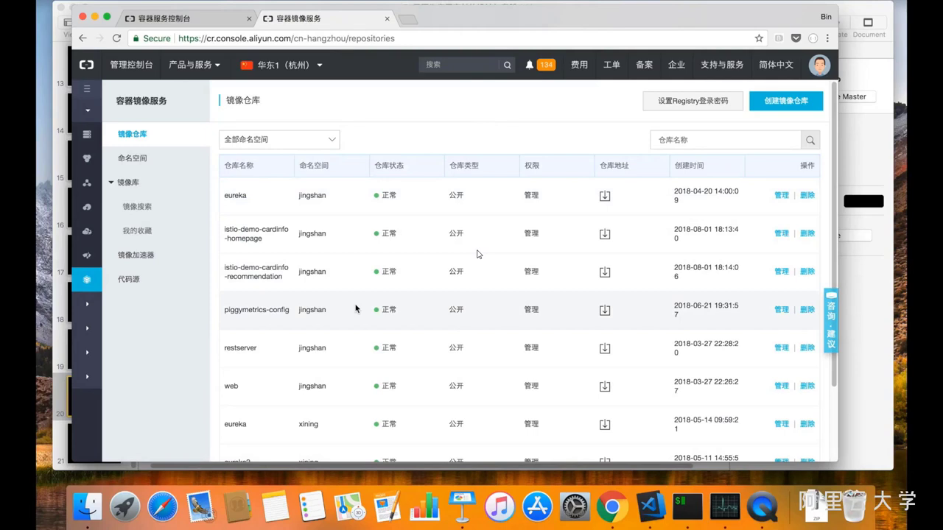
{"action": "left_click", "coordinate": [147, 158]}
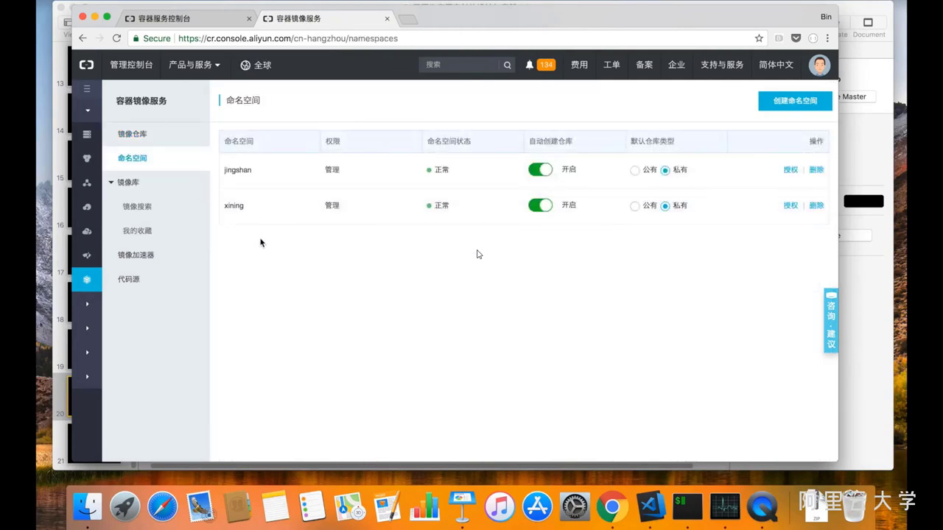
{"action": "left_click", "coordinate": [792, 100]}
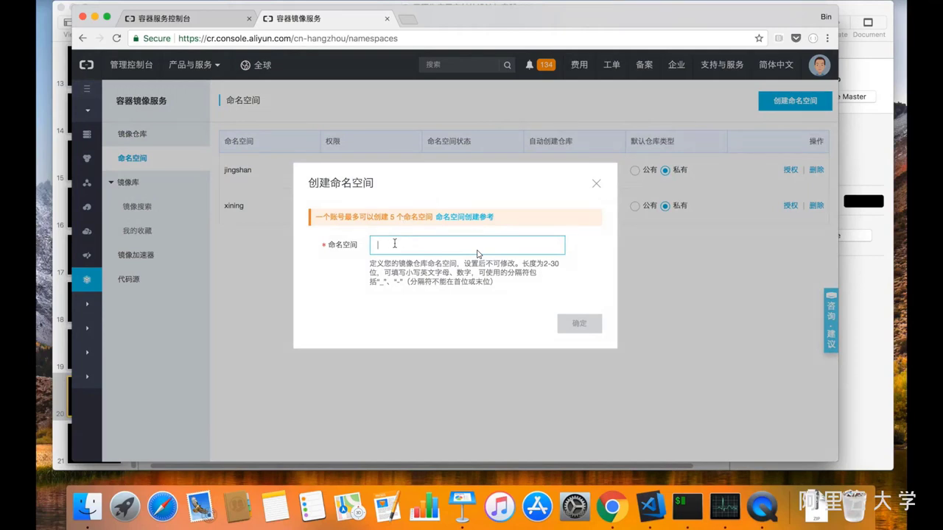
{"action": "type", "text": "qqq"}
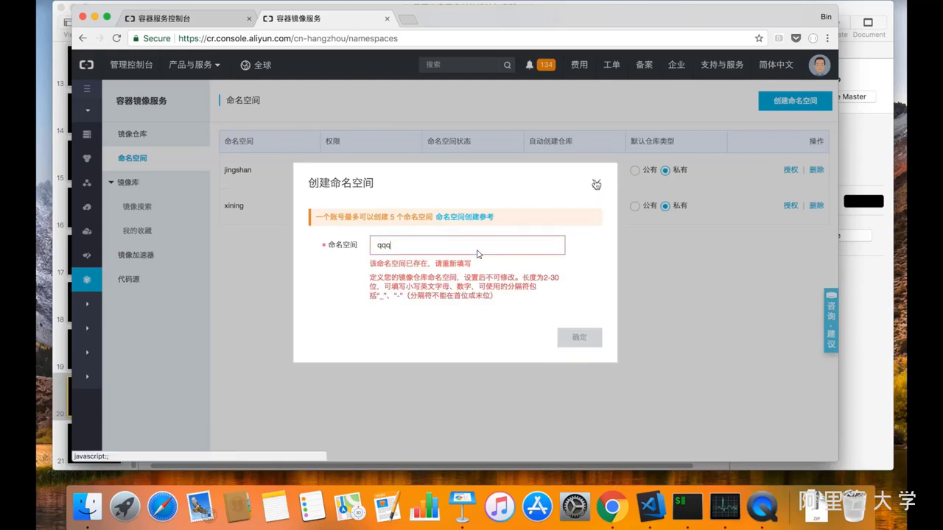
{"action": "left_click", "coordinate": [597, 184]}
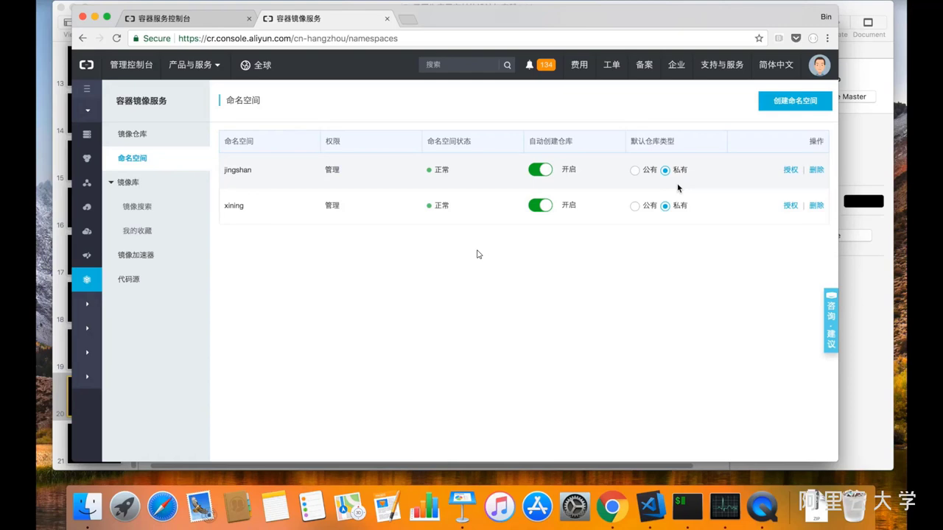
Review jingshan's access authorization without granting anyone, then return to Keynote slide 20
{"action": "left_click", "coordinate": [789, 172]}
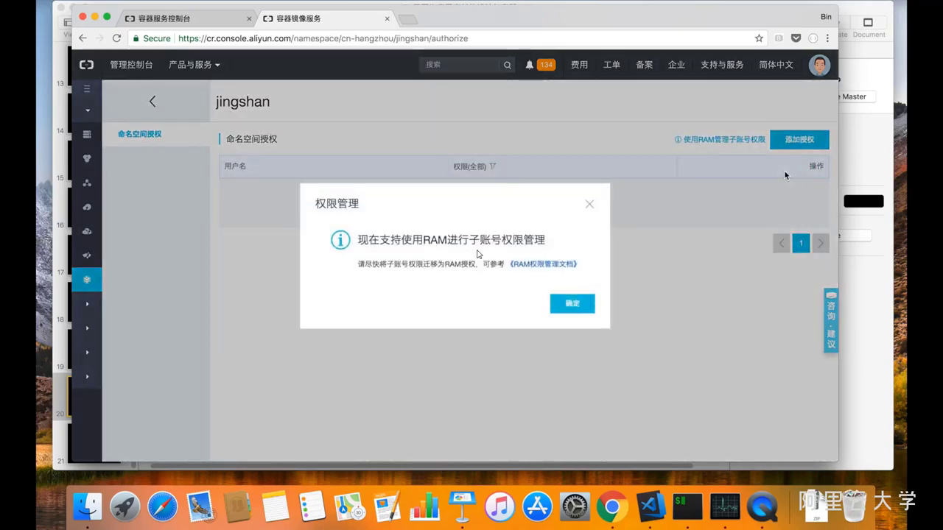
{"action": "left_click", "coordinate": [575, 305]}
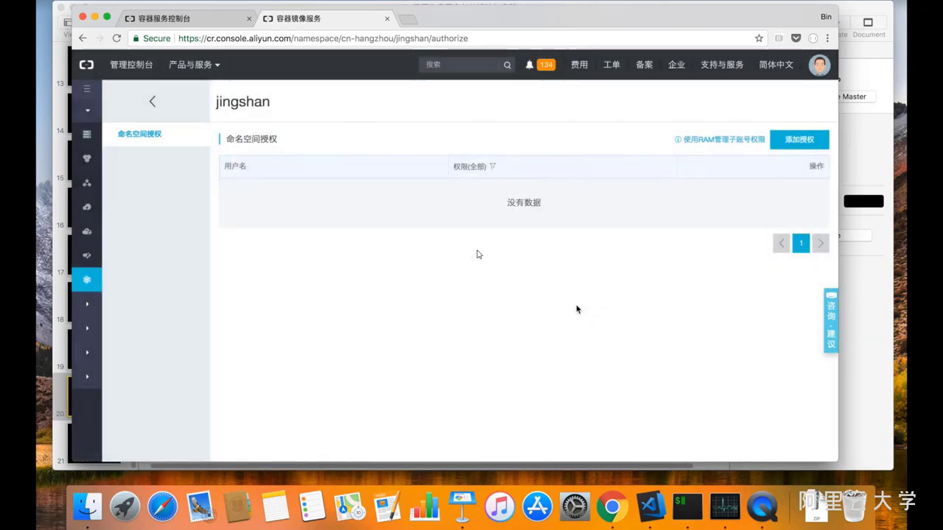
{"action": "left_click", "coordinate": [797, 140]}
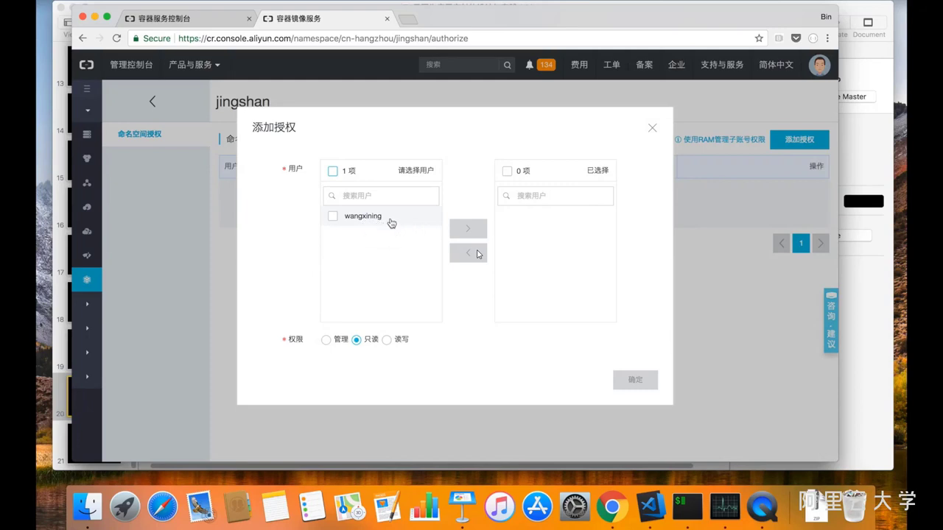
{"action": "left_click", "coordinate": [652, 130]}
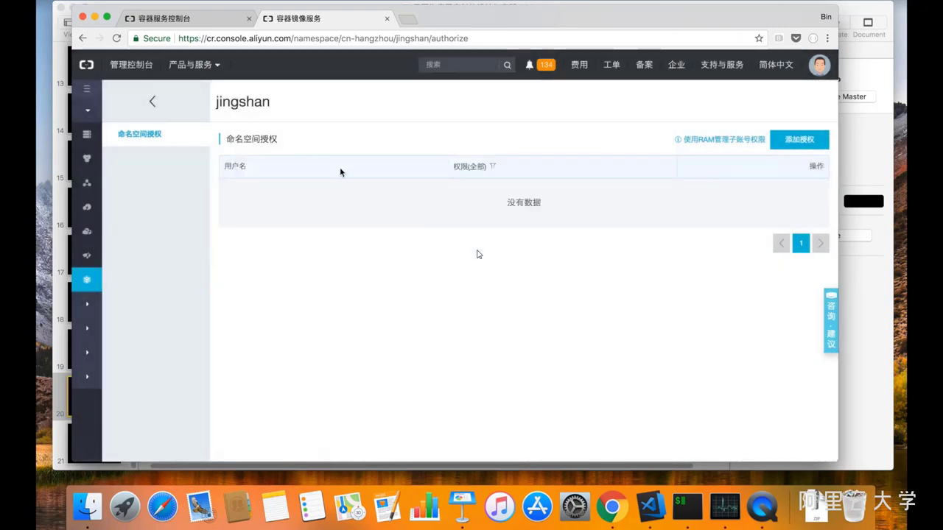
{"action": "left_click", "coordinate": [153, 104]}
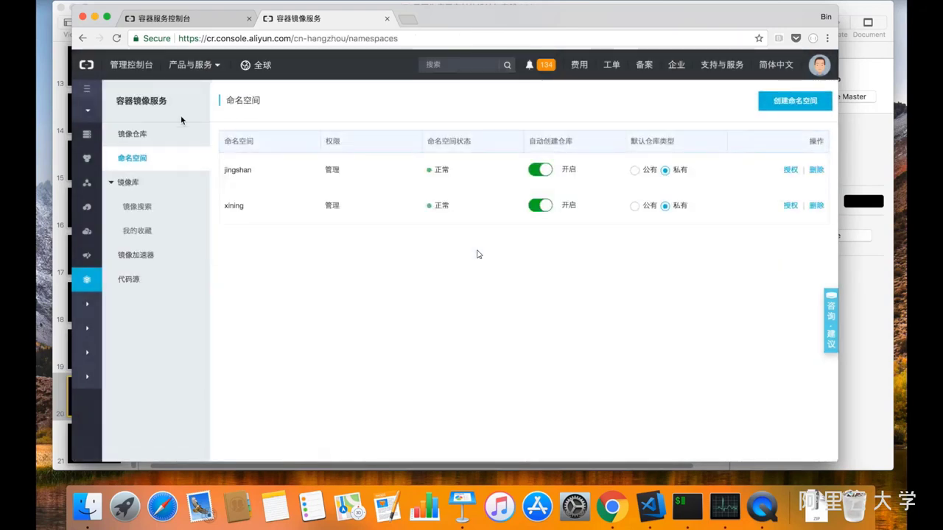
{"action": "left_click", "coordinate": [62, 401]}
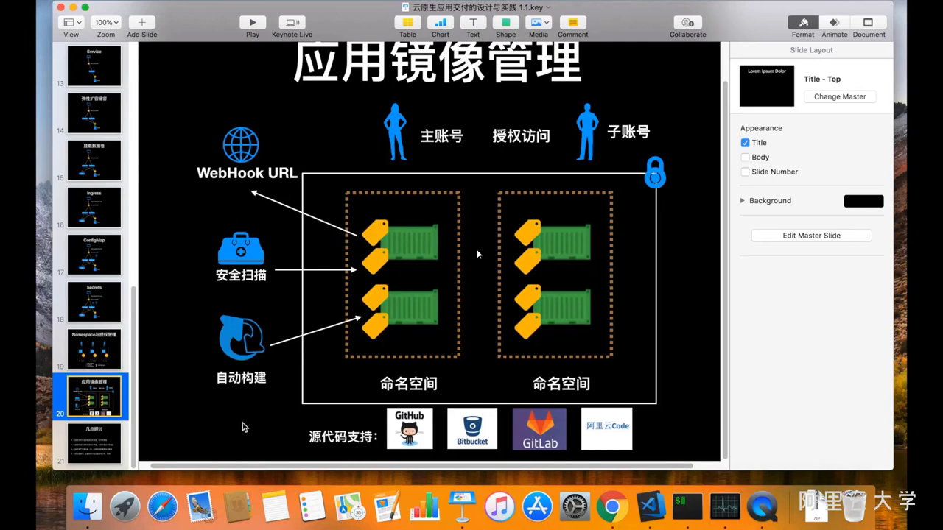
Bring the Container Registry namespaces page back in front of Keynote
{"action": "left_click", "coordinate": [610, 507]}
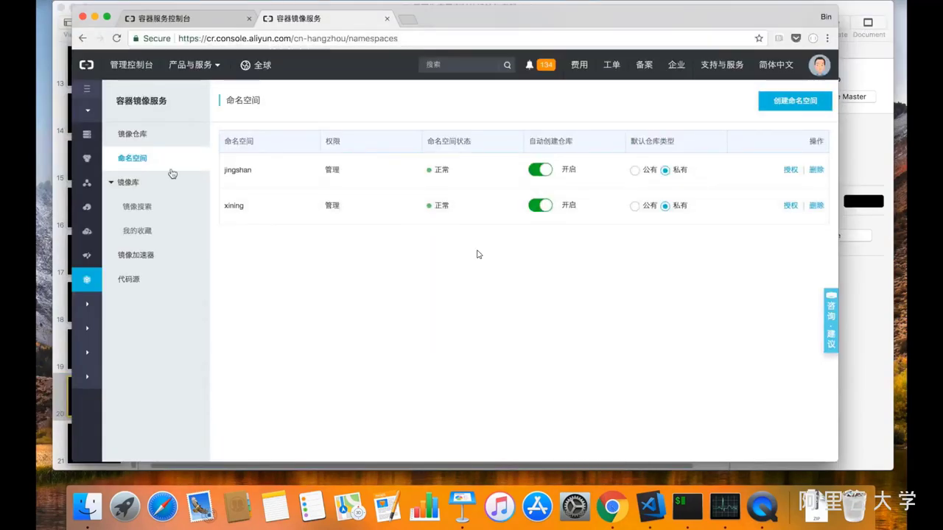
Create repository new-repo with summary new-repo and advance to the code-source step
{"action": "left_click", "coordinate": [143, 137]}
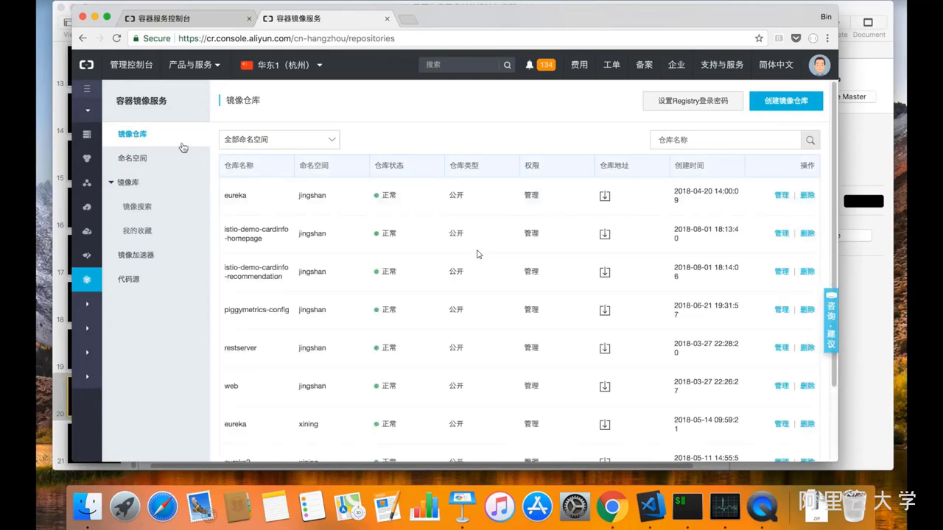
{"action": "left_click", "coordinate": [757, 103]}
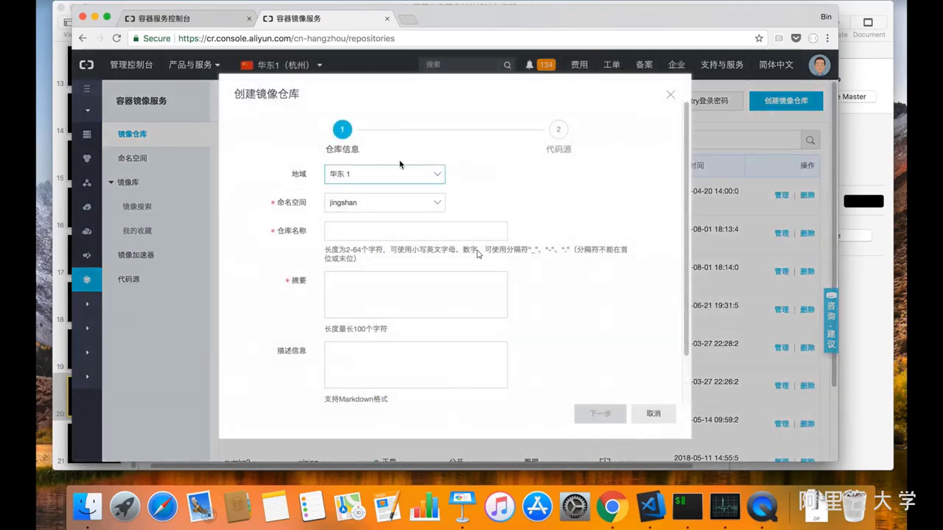
{"action": "left_click", "coordinate": [365, 230]}
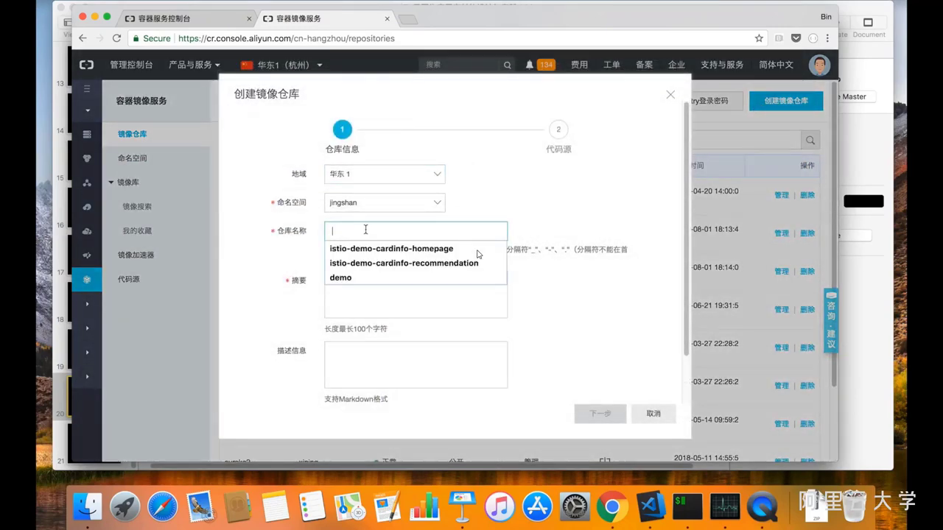
{"action": "type", "text": "new-repo"}
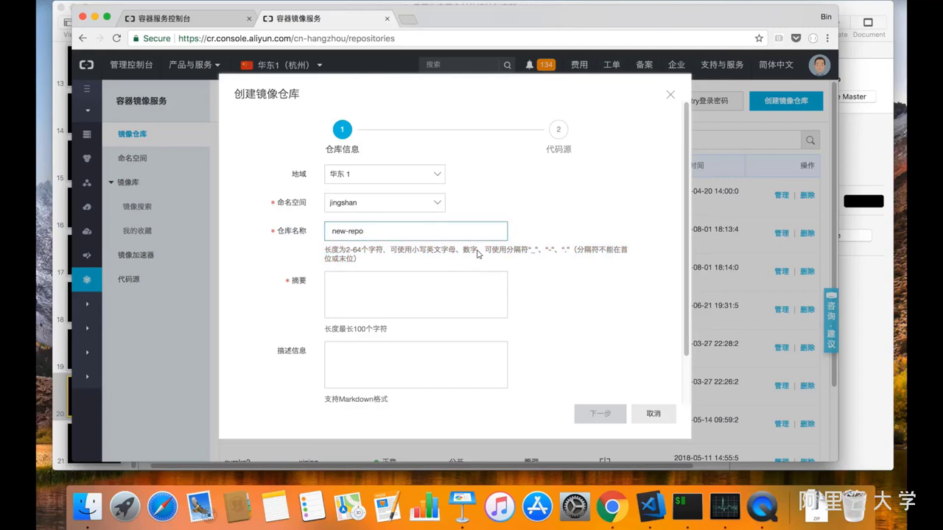
{"action": "left_click", "coordinate": [367, 291]}
{"action": "type", "text": "new-repo"}
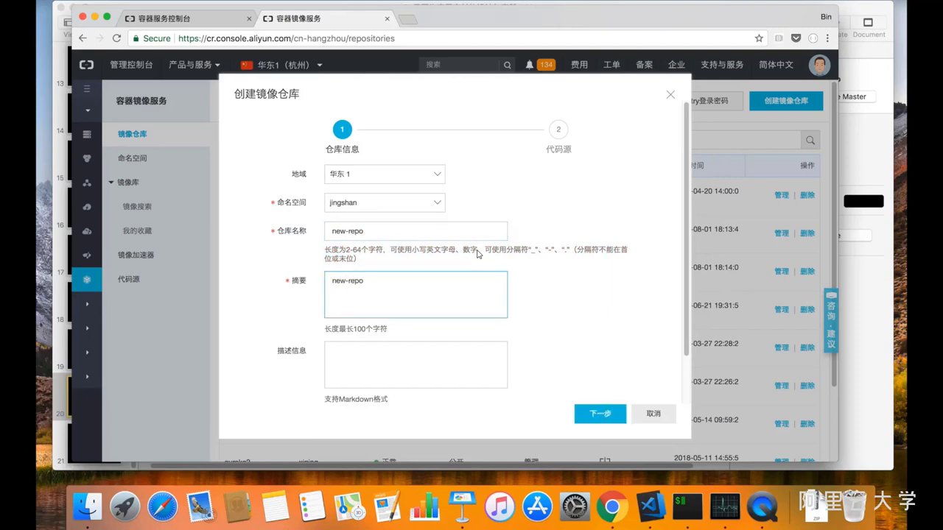
{"action": "left_click", "coordinate": [593, 417]}
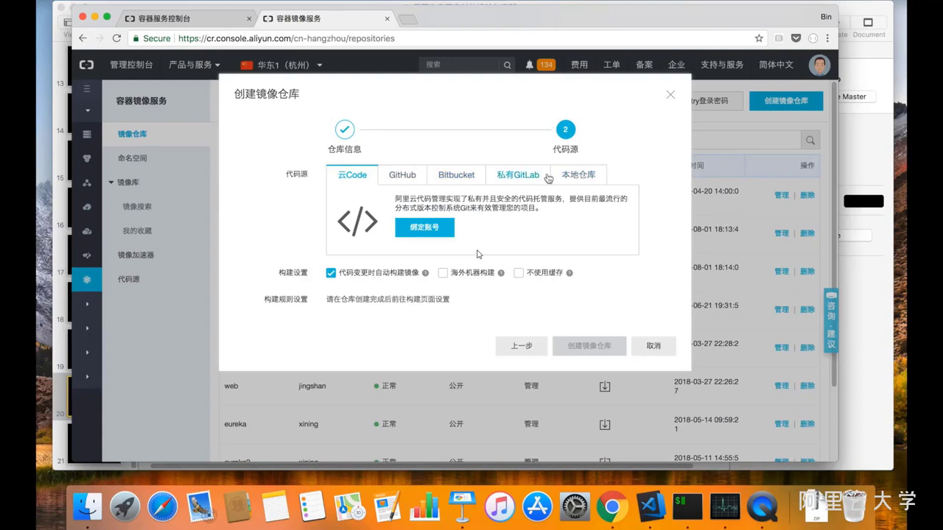
Start binding GitHub as the code source, abandon it, and return to the repository list
{"action": "left_click", "coordinate": [403, 176]}
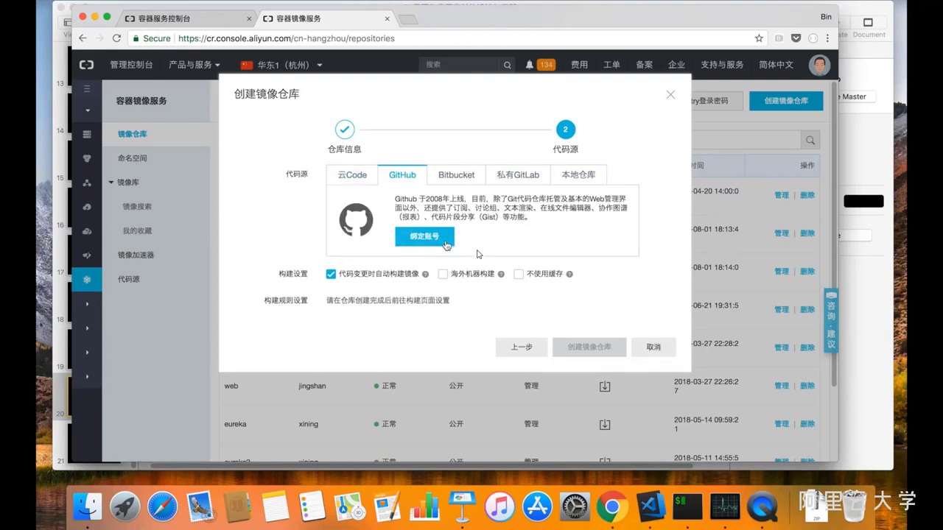
{"action": "left_click", "coordinate": [444, 237]}
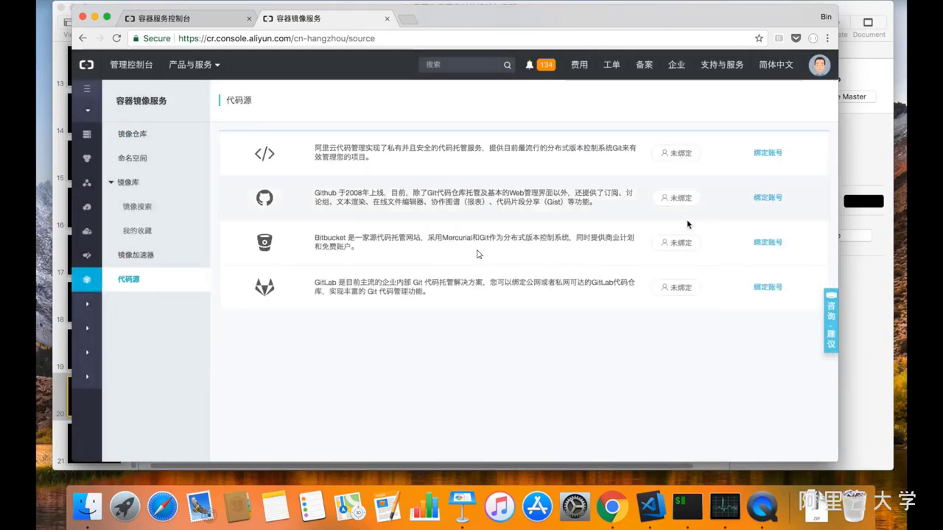
{"action": "left_click", "coordinate": [767, 199]}
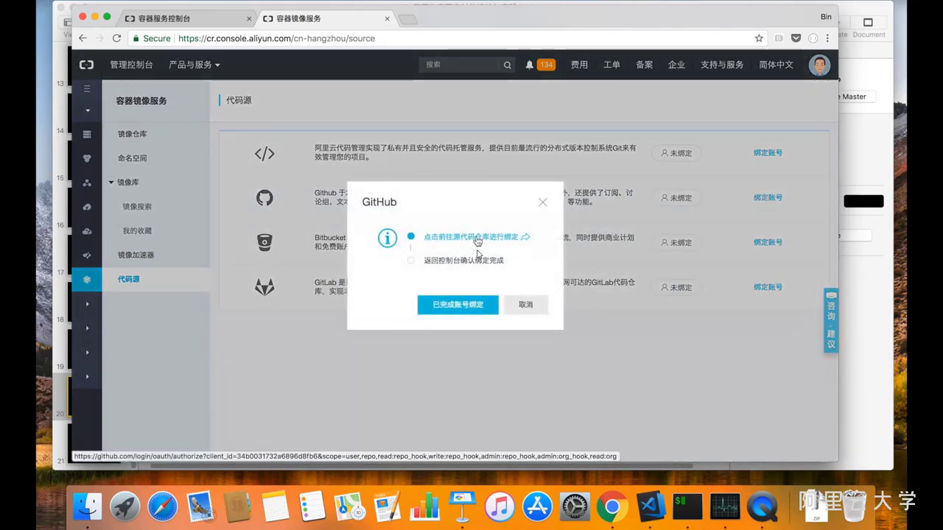
{"action": "left_click", "coordinate": [478, 238]}
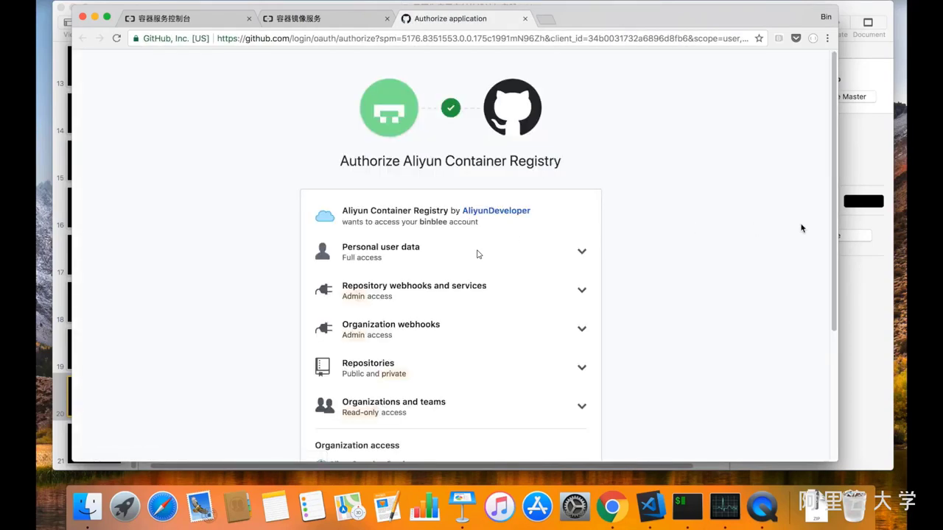
{"action": "left_click_drag", "start_coordinate": [832, 193], "coordinate": [831, 307]}
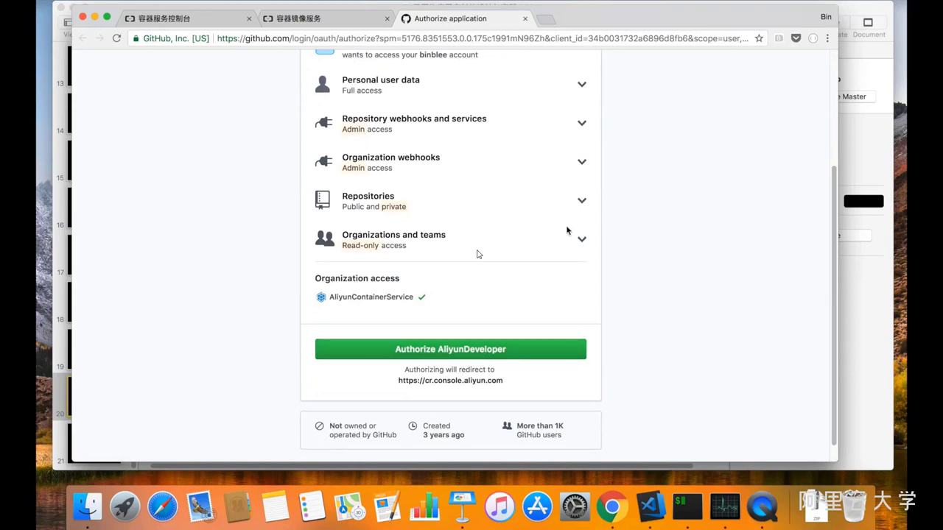
{"action": "left_click", "coordinate": [524, 19]}
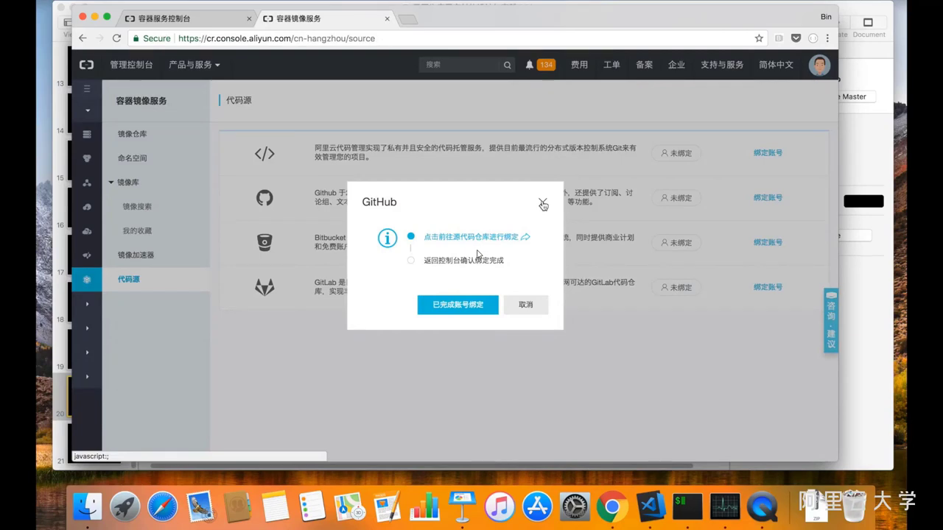
{"action": "left_click", "coordinate": [543, 204]}
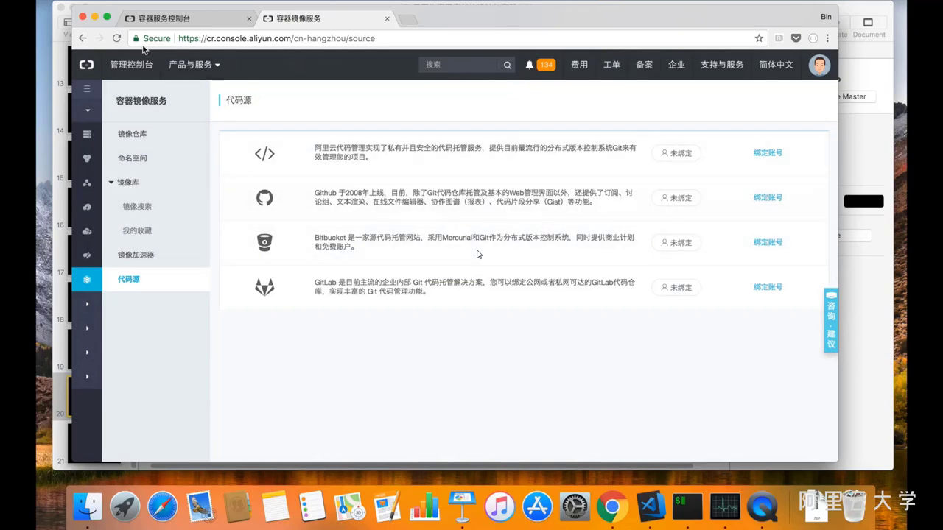
{"action": "left_click", "coordinate": [83, 38]}
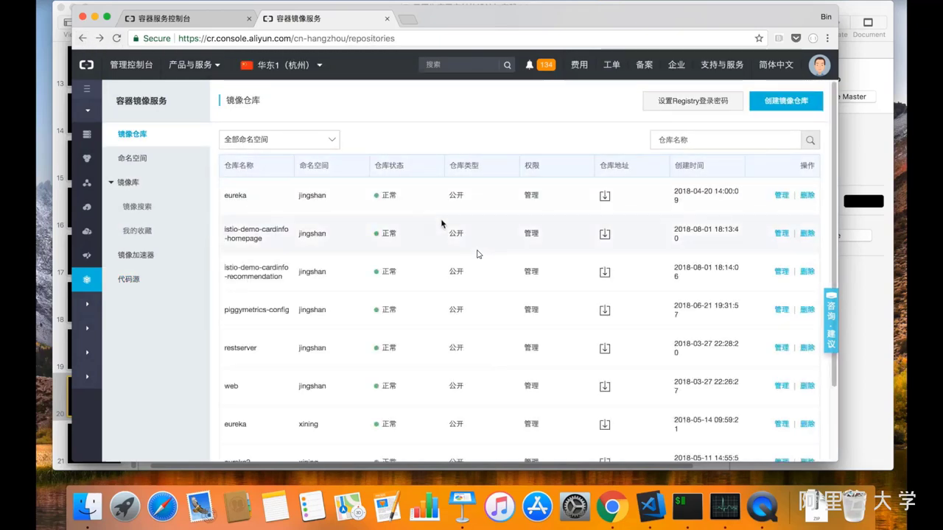
{"action": "left_click", "coordinate": [788, 103]}
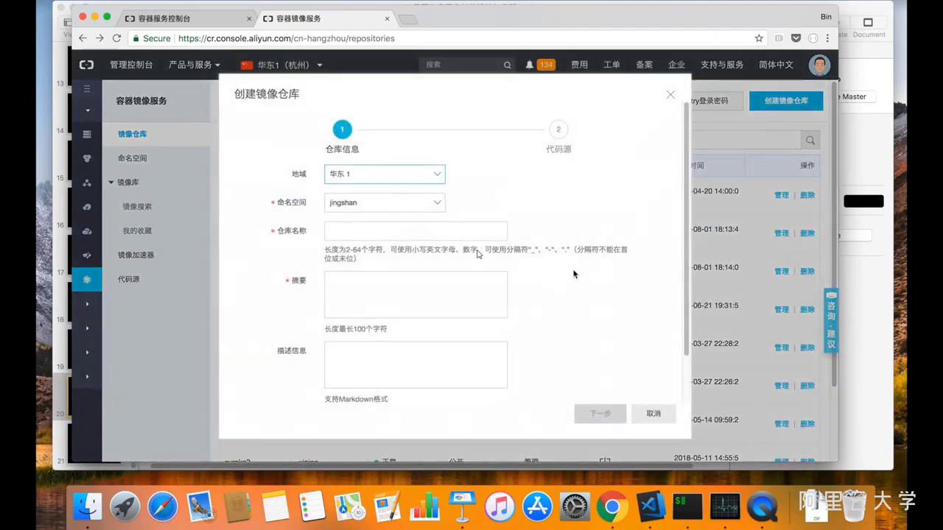
{"action": "left_click", "coordinate": [358, 232]}
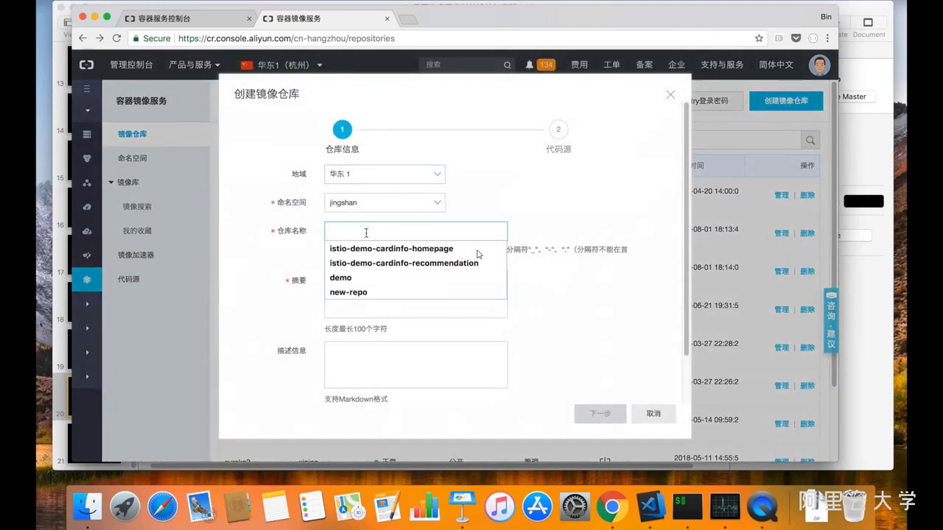
{"action": "type", "text": "new-"}
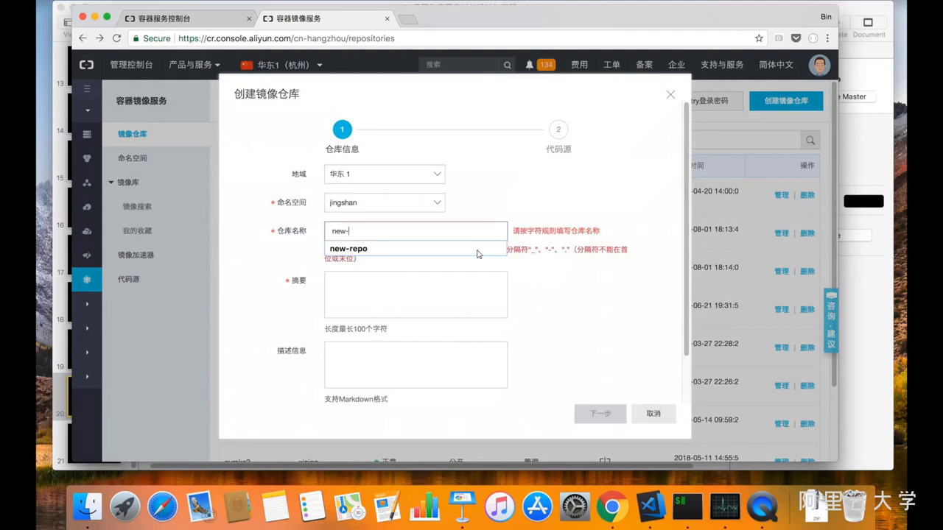
{"action": "left_click", "coordinate": [477, 250]}
{"action": "key", "text": "Tab"}
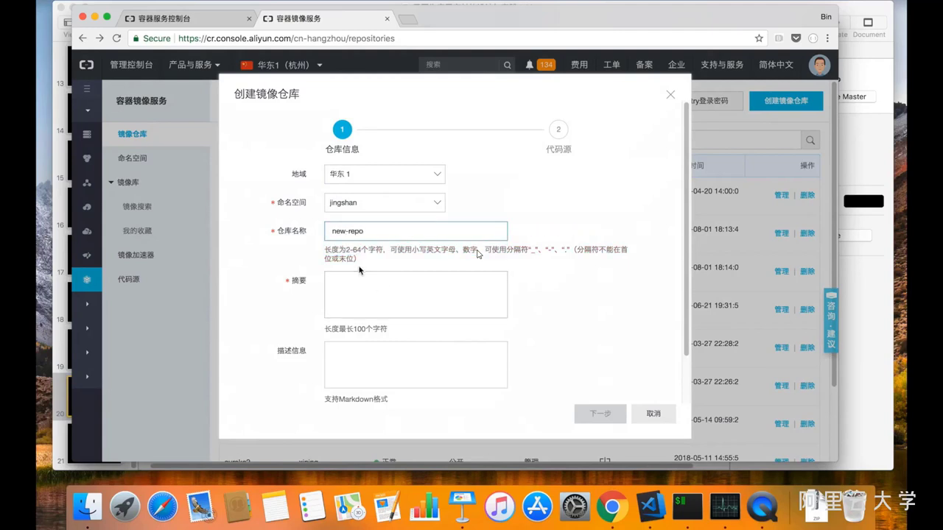
{"action": "type", "text": "newre"}
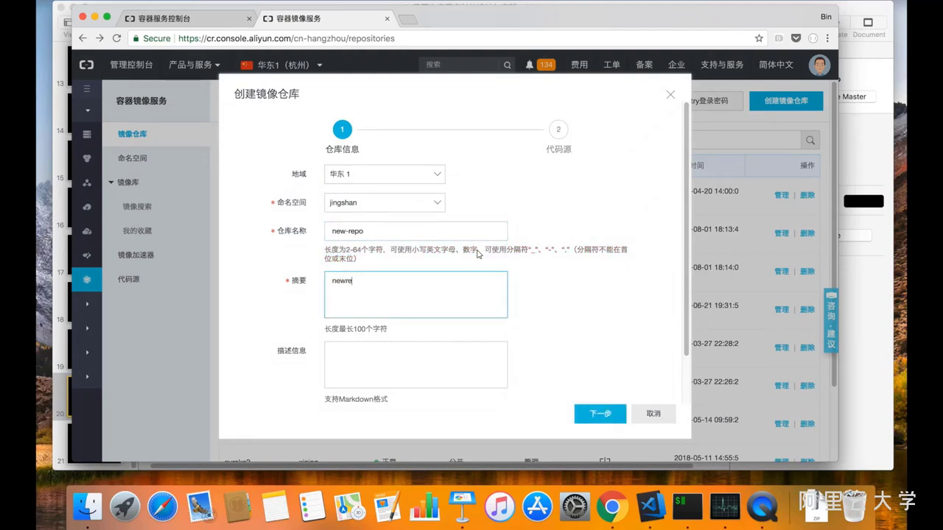
{"action": "type", "text": "-repo"}
{"action": "left_click", "coordinate": [609, 413]}
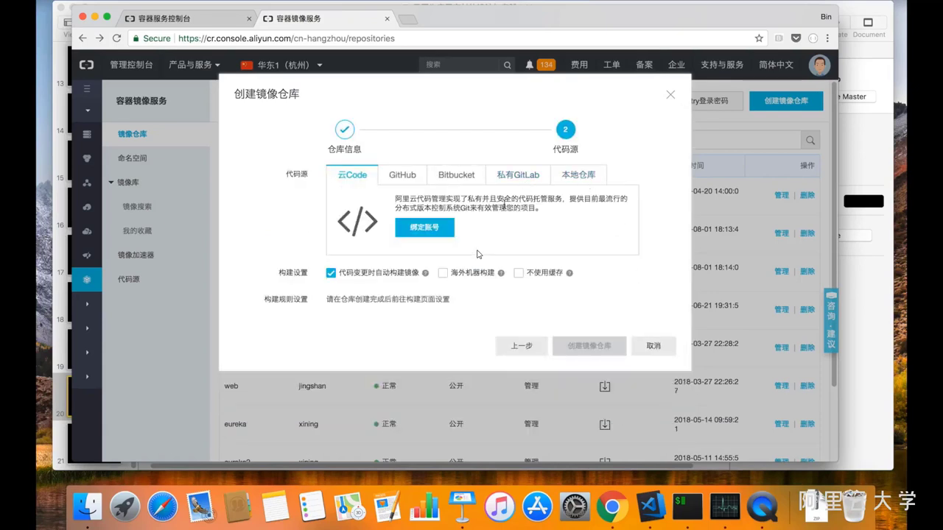
{"action": "left_click", "coordinate": [573, 177]}
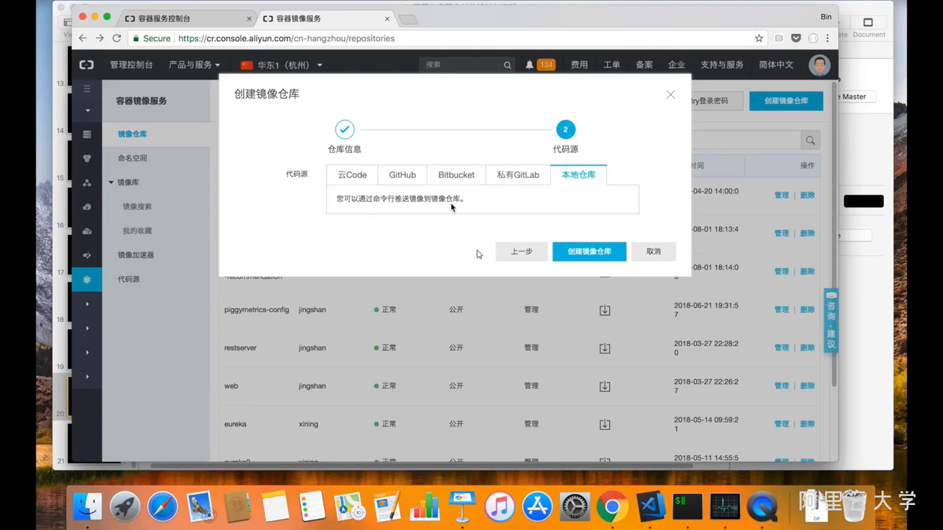
{"action": "left_click", "coordinate": [653, 252]}
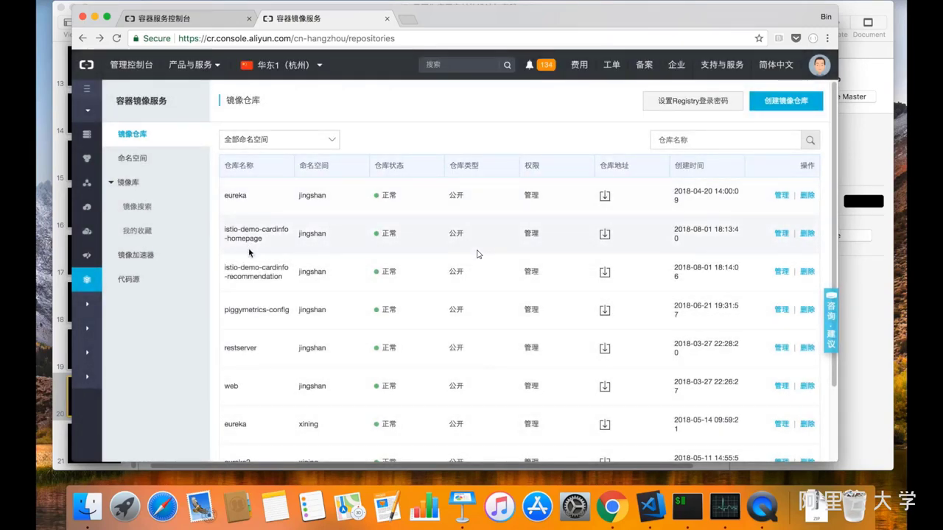
Show istio-demo-cardinfo-homepage's image versions latest, 0.0.2 and 0.0.1
{"action": "left_click_drag", "start_coordinate": [225, 231], "coordinate": [263, 240]}
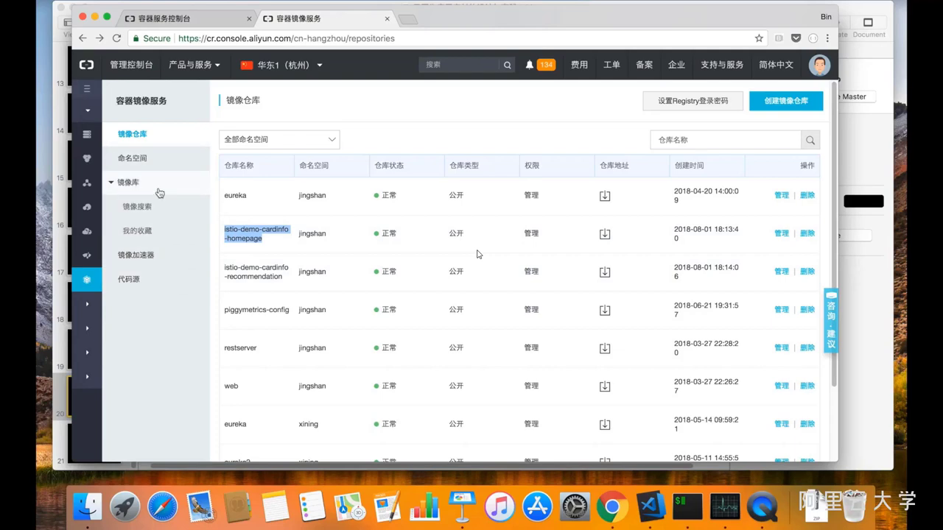
{"action": "left_click", "coordinate": [781, 233]}
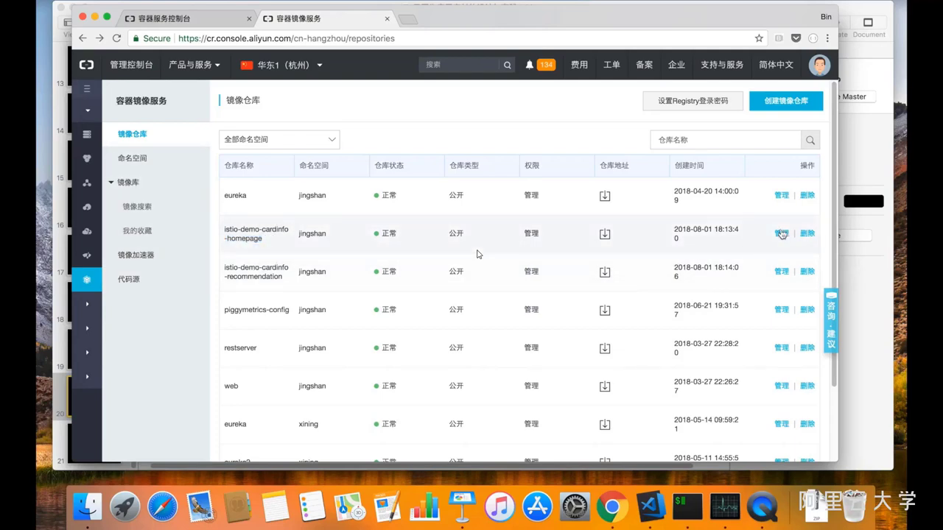
{"action": "left_click", "coordinate": [139, 208]}
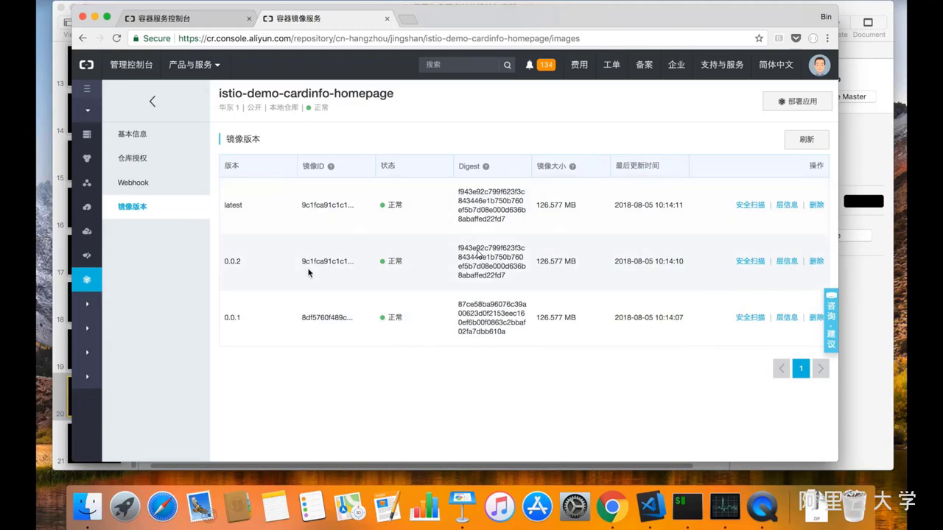
{"action": "left_click", "coordinate": [688, 506]}
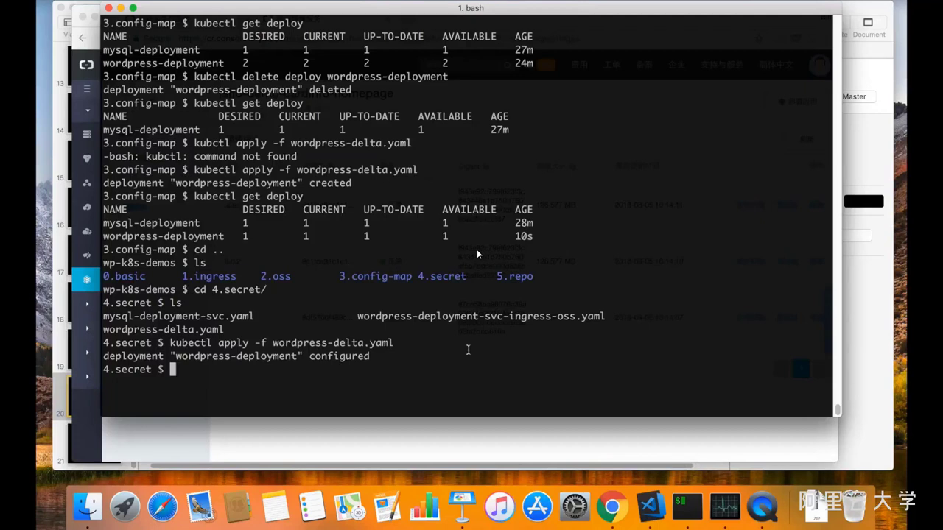
Clear the terminal and list local images with docker images | grep homepage
{"action": "type", "text": "docker image "}
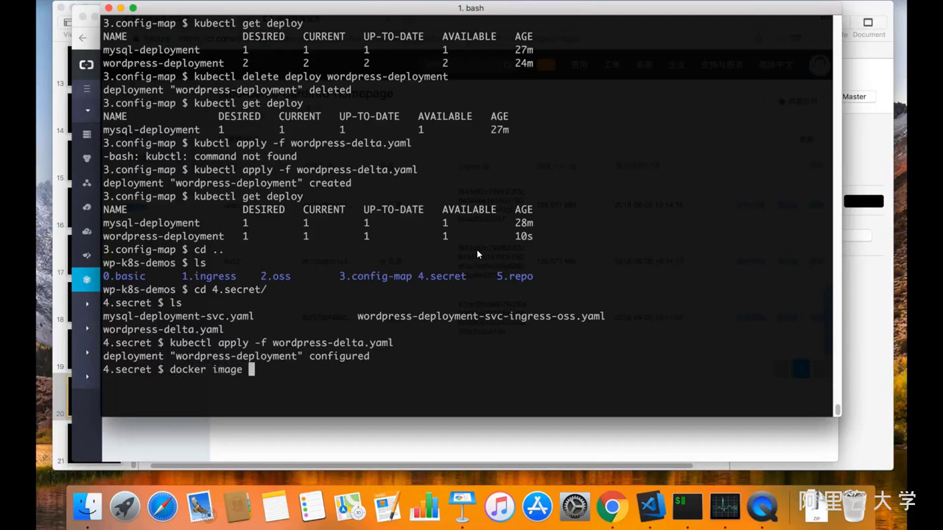
{"action": "type", "text": "s"}
{"action": "key", "text": "BackSpace"}
{"action": "key", "text": "BackSpace"}
{"action": "key", "text": "BackSpace"}
{"action": "key", "text": "BackSpace"}
{"action": "key", "text": "BackSpace"}
{"action": "key", "text": "BackSpace"}
{"action": "key", "text": "BackSpace"}
{"action": "key", "text": "BackSpace"}
{"action": "key", "text": "BackSpace"}
{"action": "key", "text": "BackSpace"}
{"action": "key", "text": "BackSpace"}
{"action": "key", "text": "BackSpace"}
{"action": "key", "text": "BackSpace"}
{"action": "type", "text": "lear"}
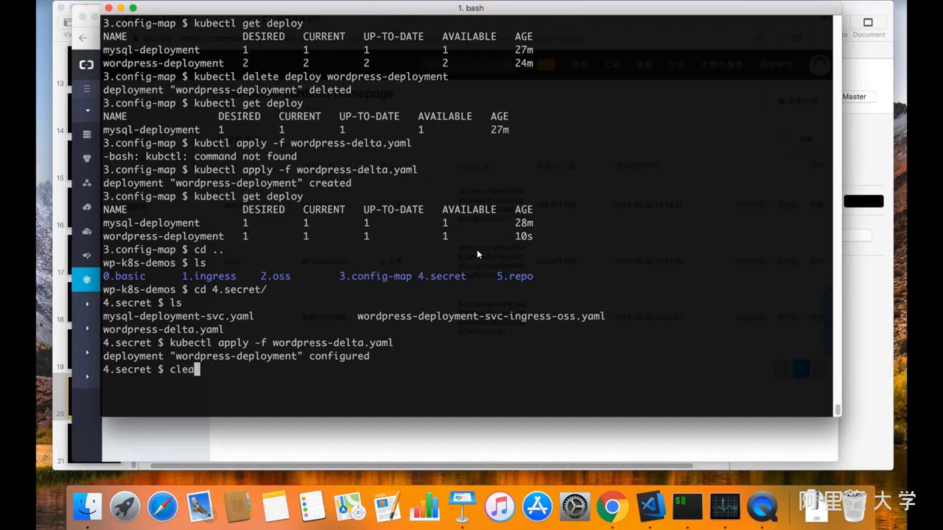
{"action": "key", "text": "Return"}
{"action": "type", "text": "docker image"}
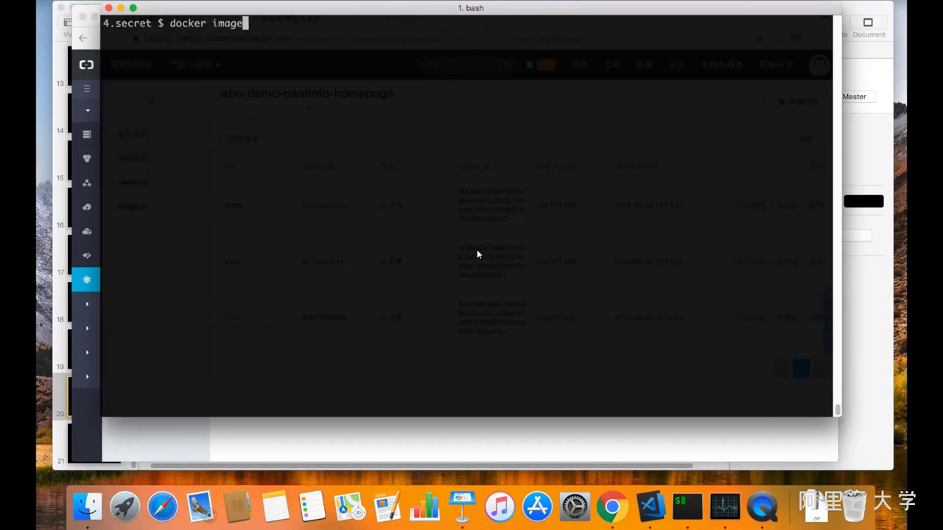
{"action": "type", "text": "s | grep homepage"}
{"action": "key", "text": "Return"}
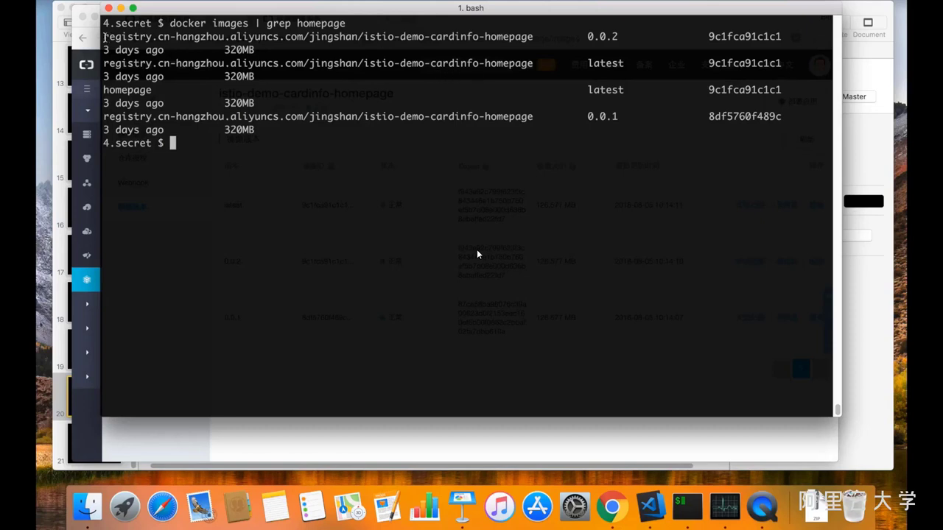
Push the istio-demo-cardinfo-homepage registry image to the Hangzhou registry with docker push
{"action": "left_click_drag", "start_coordinate": [102, 36], "coordinate": [534, 36]}
{"action": "key", "text": "super+c"}
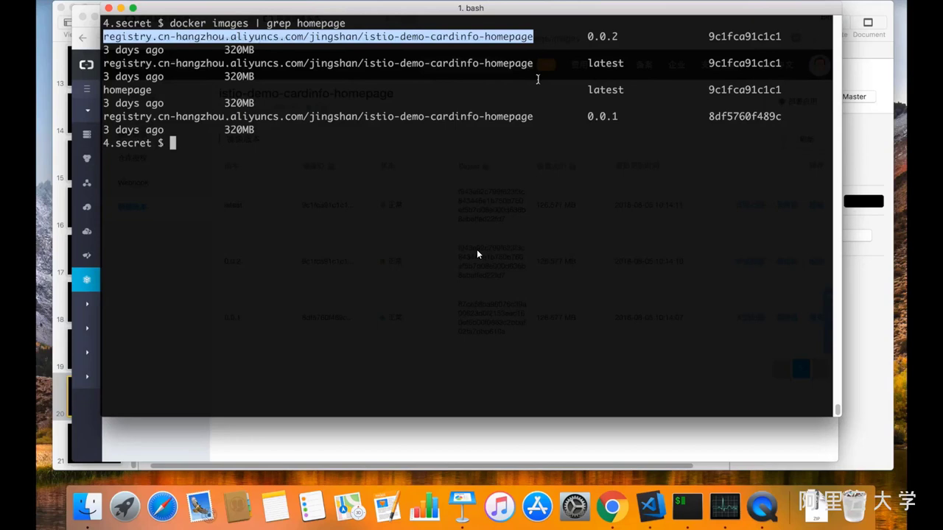
{"action": "type", "text": "docker push"}
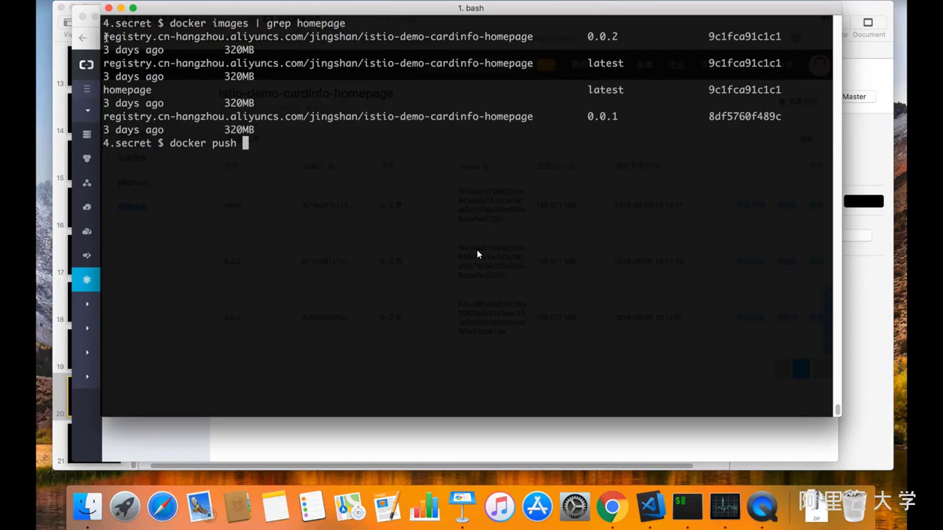
{"action": "left_click_drag", "start_coordinate": [105, 37], "coordinate": [533, 36]}
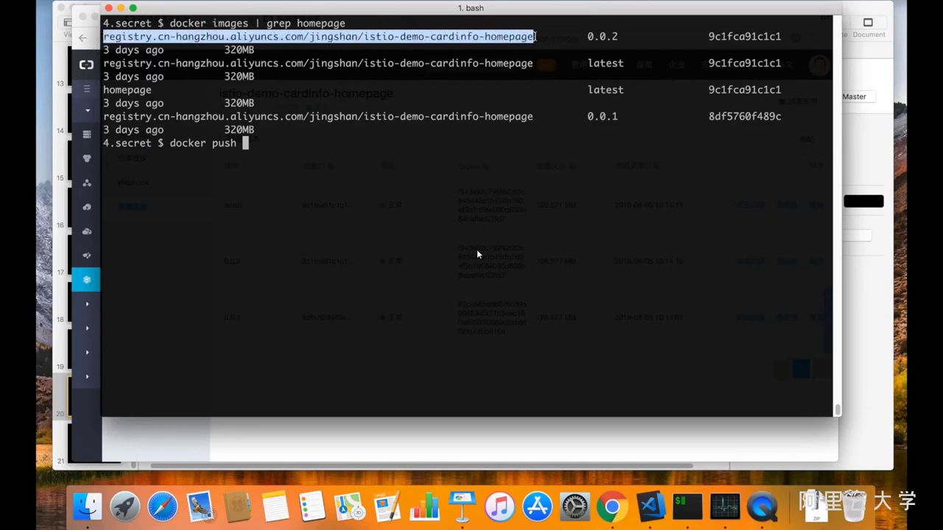
{"action": "key", "text": "super+v"}
{"action": "key", "text": "Return"}
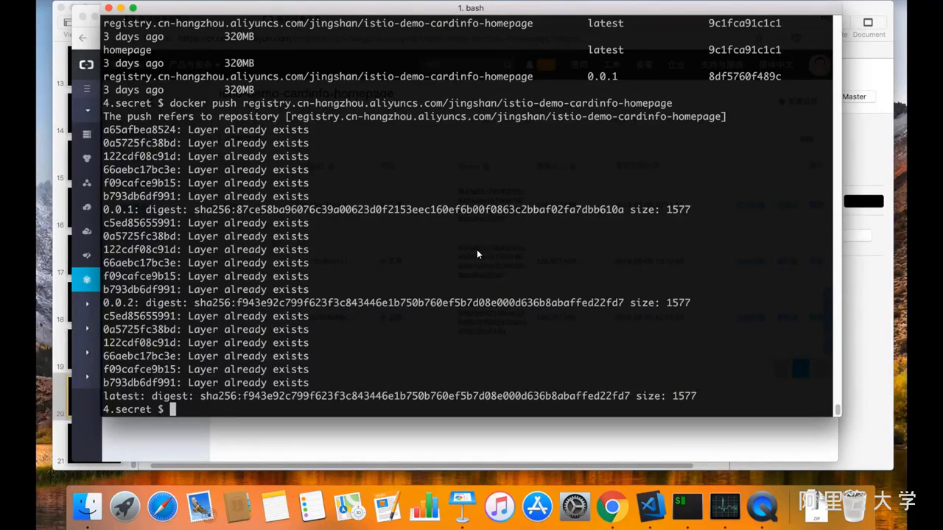
{"action": "type", "text": "docker login"}
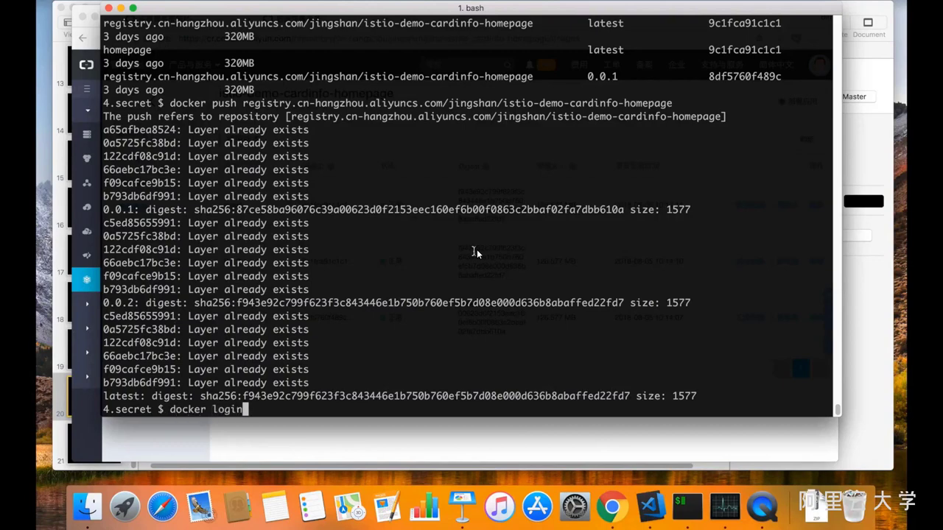
{"action": "left_click", "coordinate": [239, 440]}
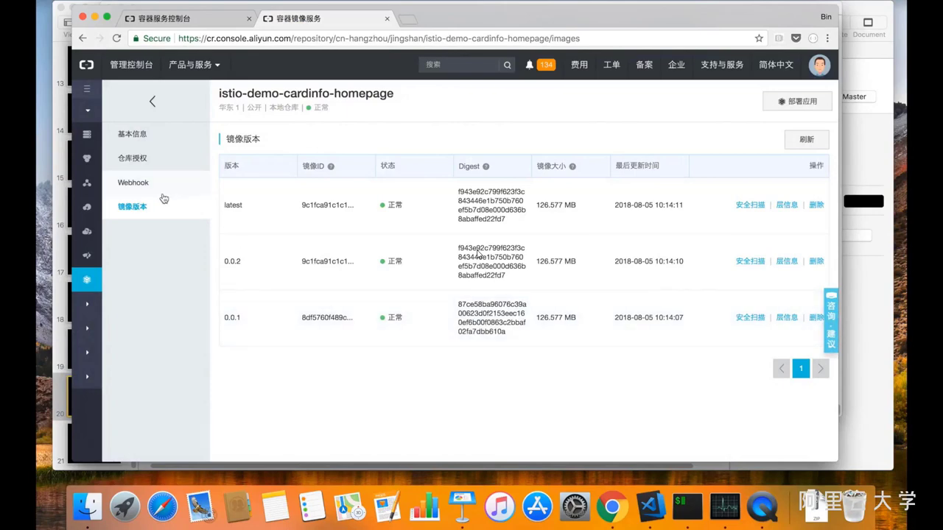
Copy the docker login command from the repository's basic information page into the terminal
{"action": "left_click", "coordinate": [144, 136]}
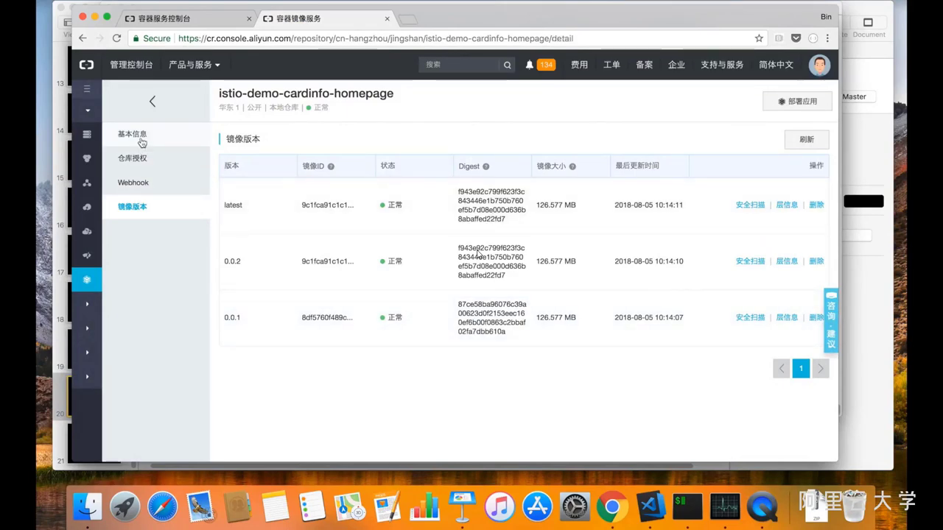
{"action": "scroll", "coordinate": [464, 298], "scroll_direction": "down", "scroll_amount": 1}
{"action": "scroll", "coordinate": [465, 298], "scroll_direction": "down", "scroll_amount": 1}
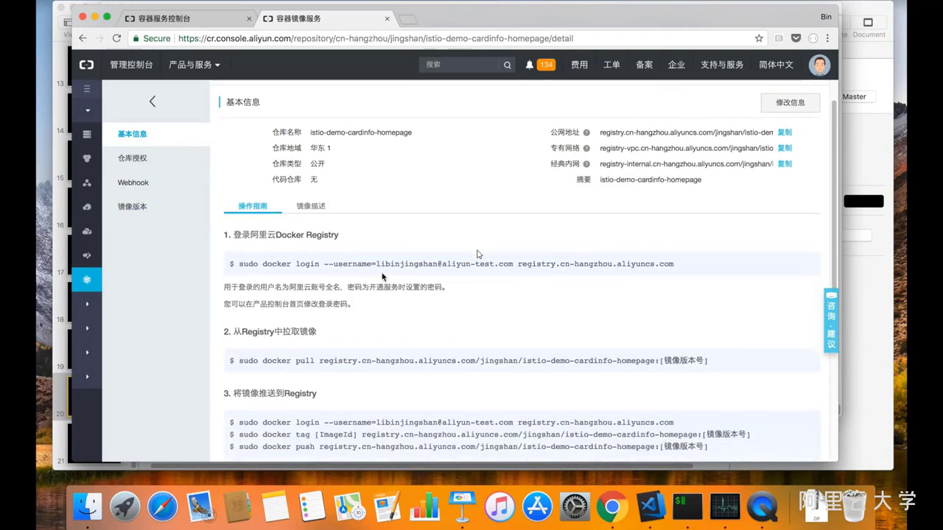
{"action": "left_click_drag", "start_coordinate": [263, 264], "coordinate": [694, 268]}
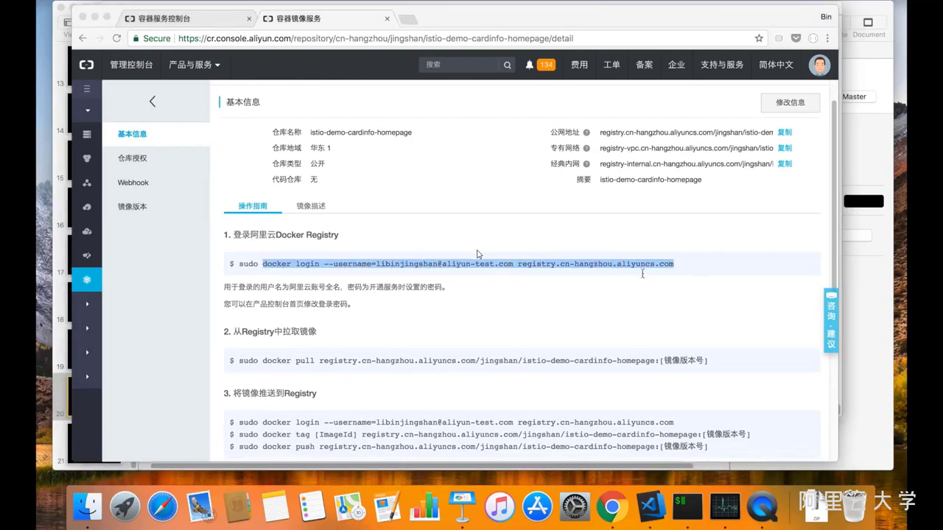
{"action": "key", "text": "super+Tab"}
{"action": "key", "text": "ctrl+c"}
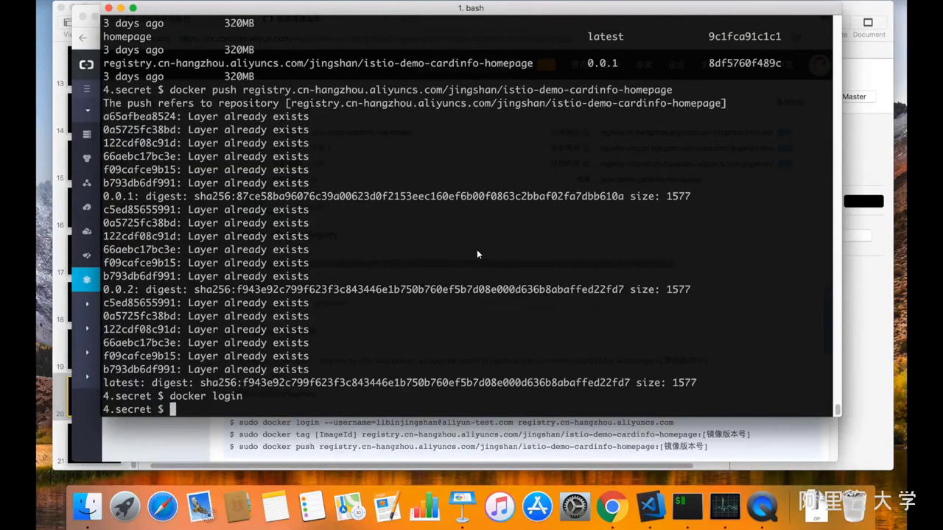
Log in with docker login and rerun the recalled docker push for the three homepage tags
{"action": "key", "text": "super+v"}
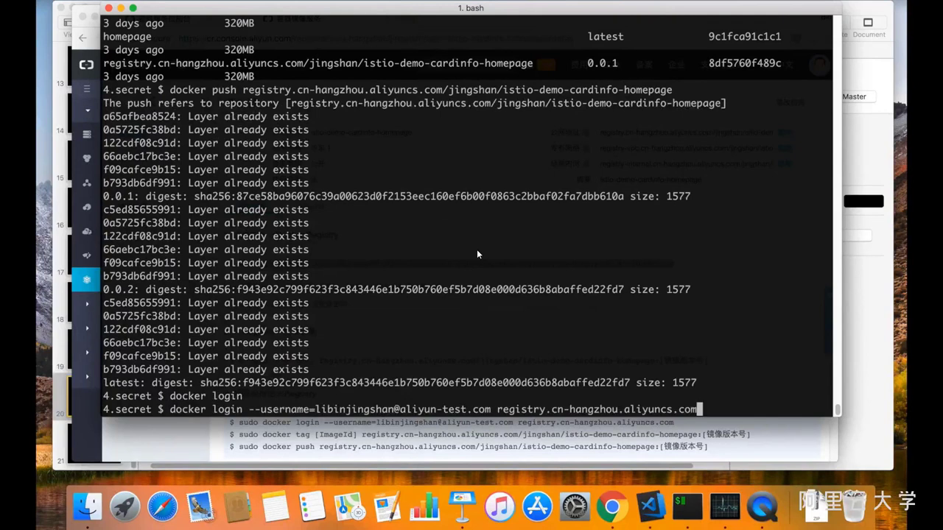
{"action": "key", "text": "Return"}
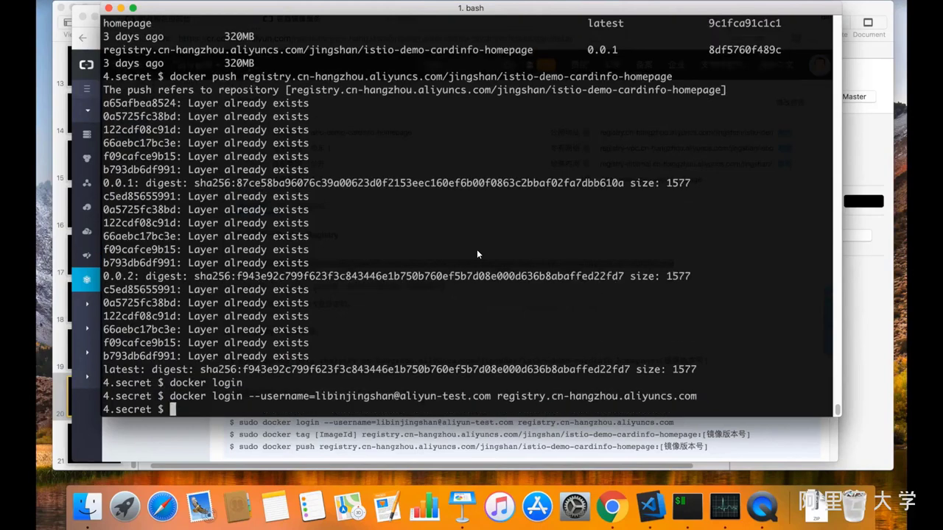
{"action": "key", "text": "ctrl+r"}
{"action": "type", "text": "docker push"}
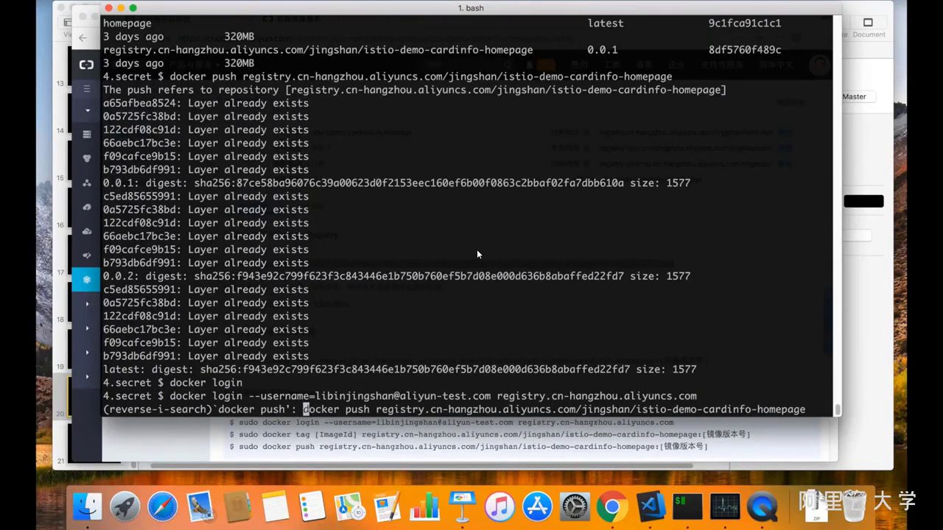
{"action": "key", "text": "Return"}
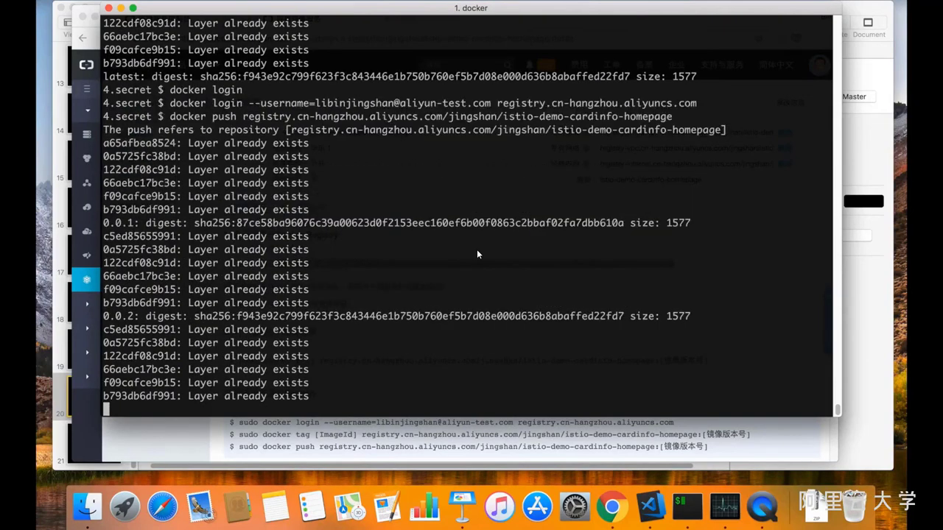
{"action": "key", "text": "super+Tab"}
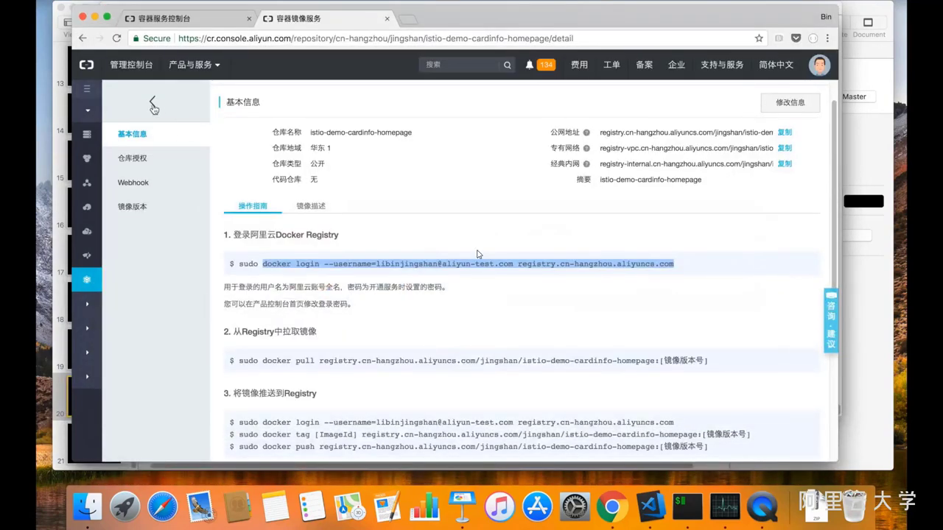
Start a new image repository with name and summary both set to new-repo
{"action": "left_click", "coordinate": [153, 102]}
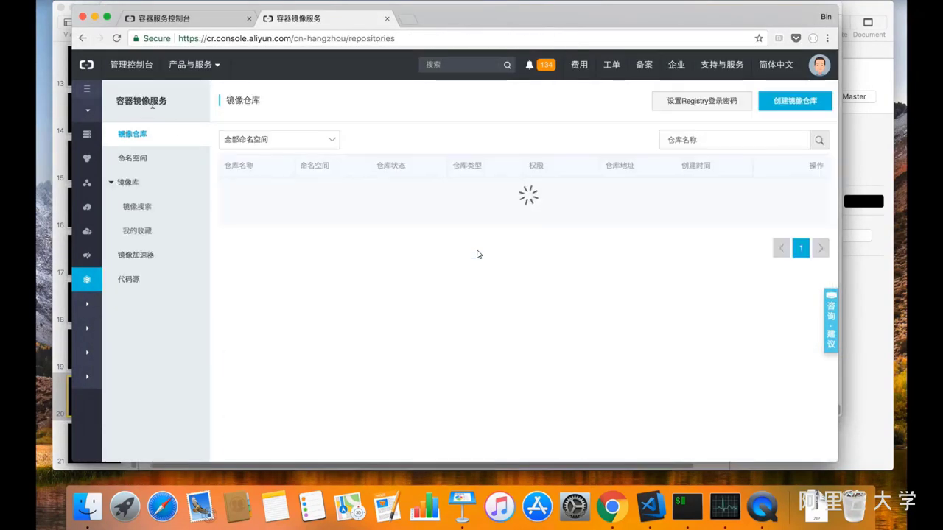
{"action": "left_click", "coordinate": [787, 105]}
{"action": "left_click", "coordinate": [408, 230]}
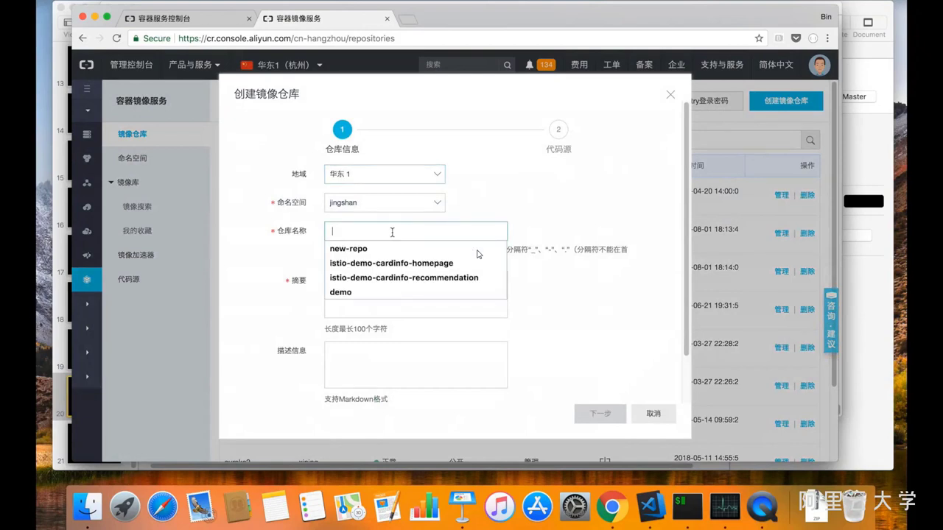
{"action": "left_click", "coordinate": [352, 249]}
{"action": "left_click", "coordinate": [372, 294]}
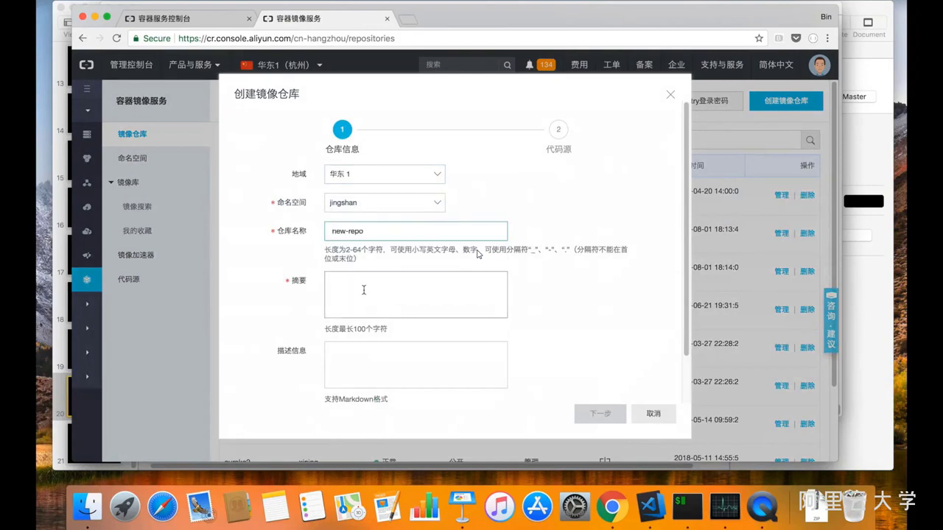
{"action": "type", "text": "a"}
{"action": "key", "text": "BackSpace"}
{"action": "type", "text": "a"}
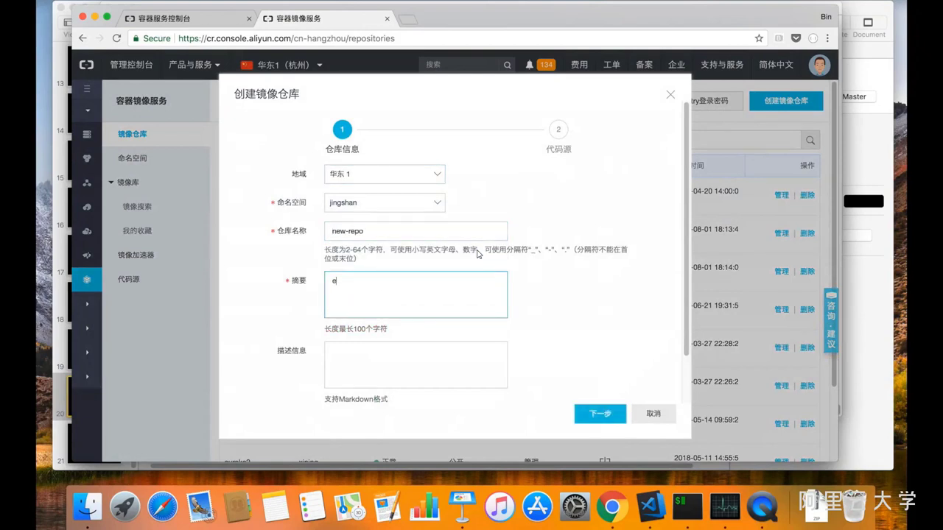
{"action": "key", "text": "BackSpace"}
{"action": "type", "text": "new-repo"}
Choose 本地仓库 as the code source, then cancel the repository creation
{"action": "left_click", "coordinate": [597, 414]}
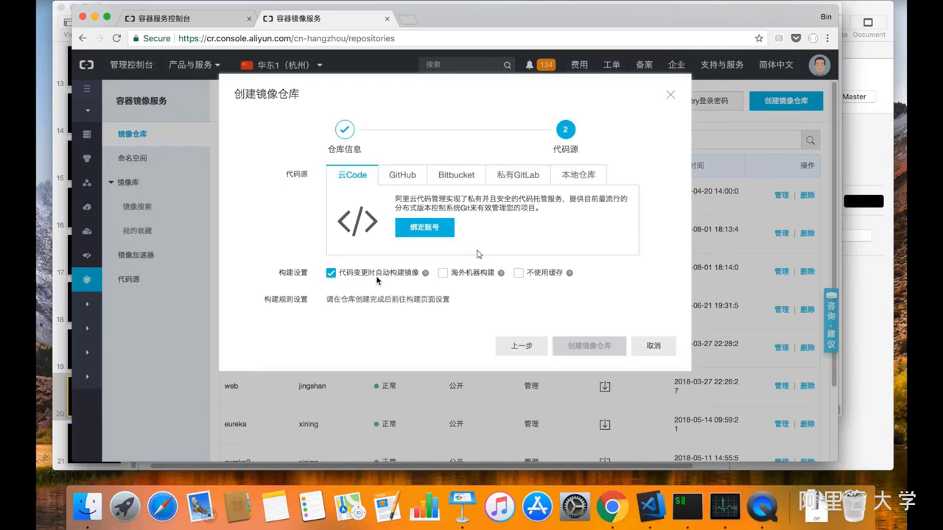
{"action": "left_click", "coordinate": [584, 179]}
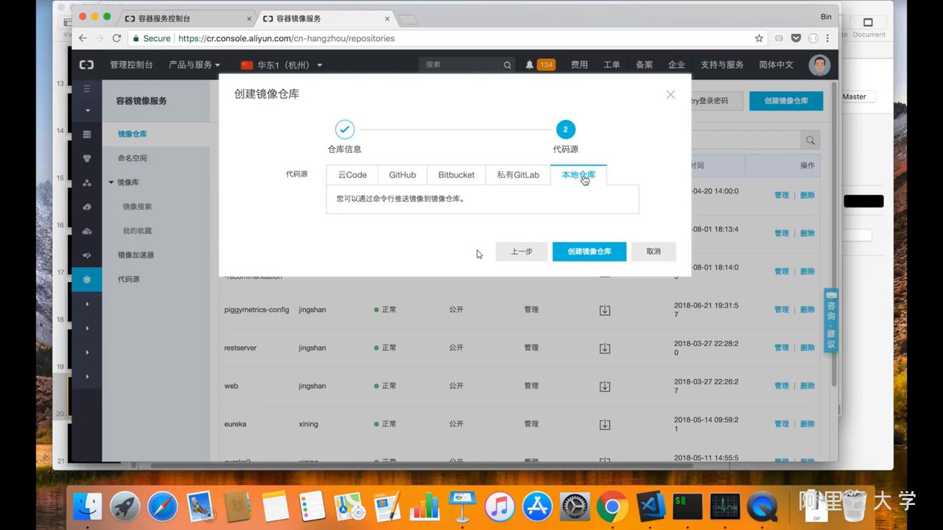
{"action": "left_click", "coordinate": [653, 251]}
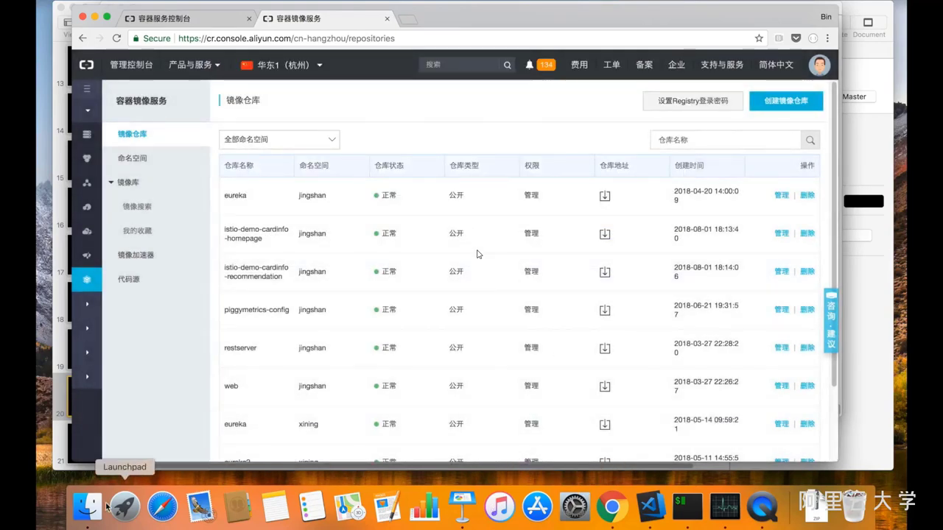
{"action": "left_click", "coordinate": [63, 402]}
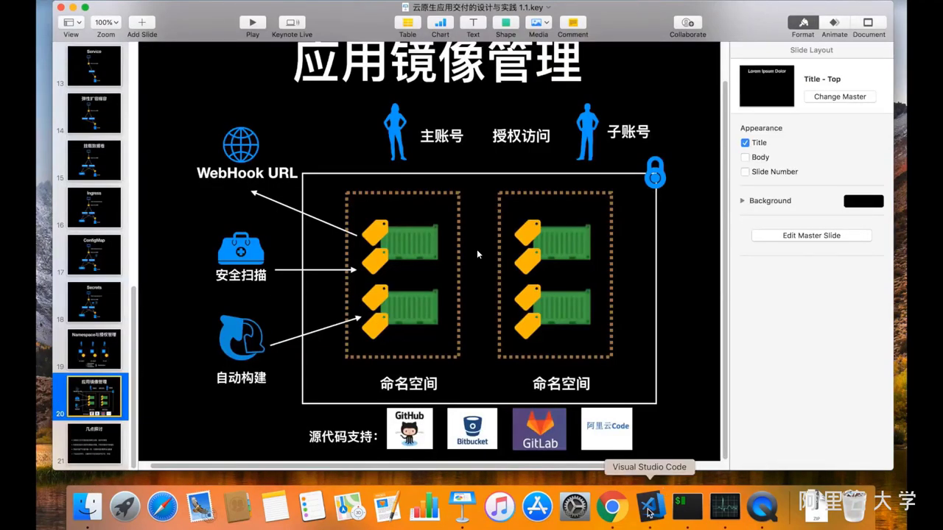
{"action": "left_click", "coordinate": [618, 510]}
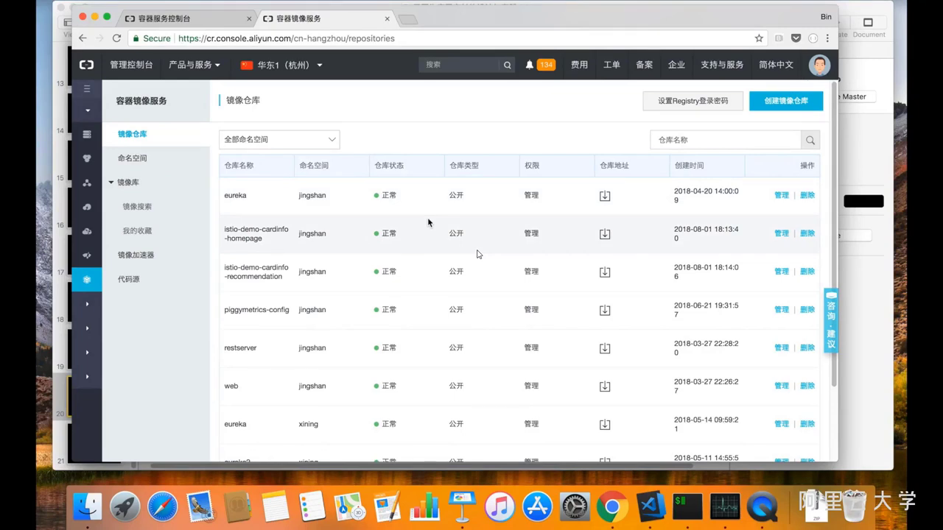
Open the security scan for the eureka repository's latest image version, showing 84 vulnerabilities
{"action": "left_click", "coordinate": [781, 196]}
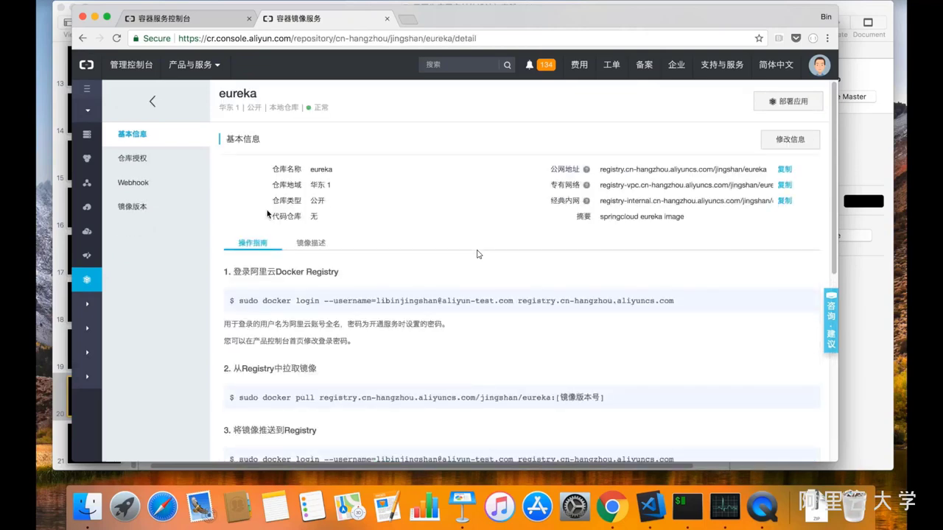
{"action": "left_click", "coordinate": [143, 210]}
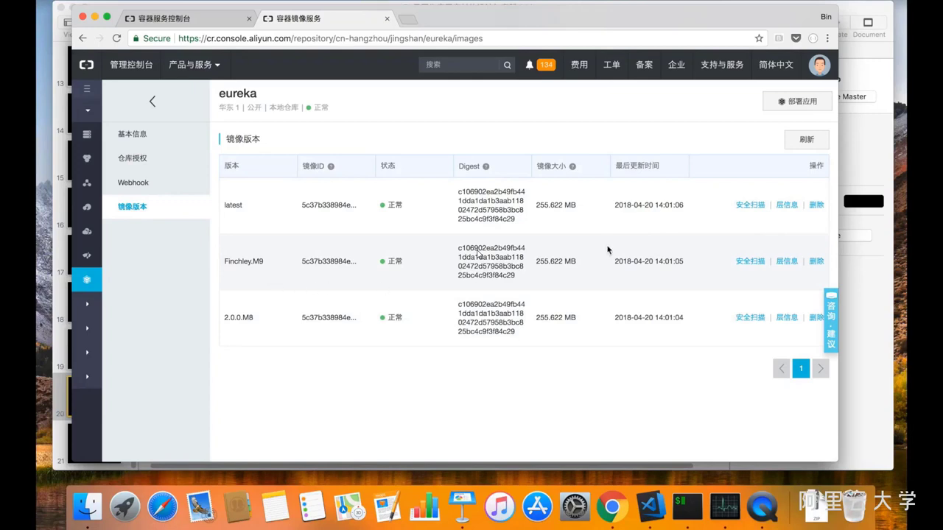
{"action": "left_click", "coordinate": [741, 208]}
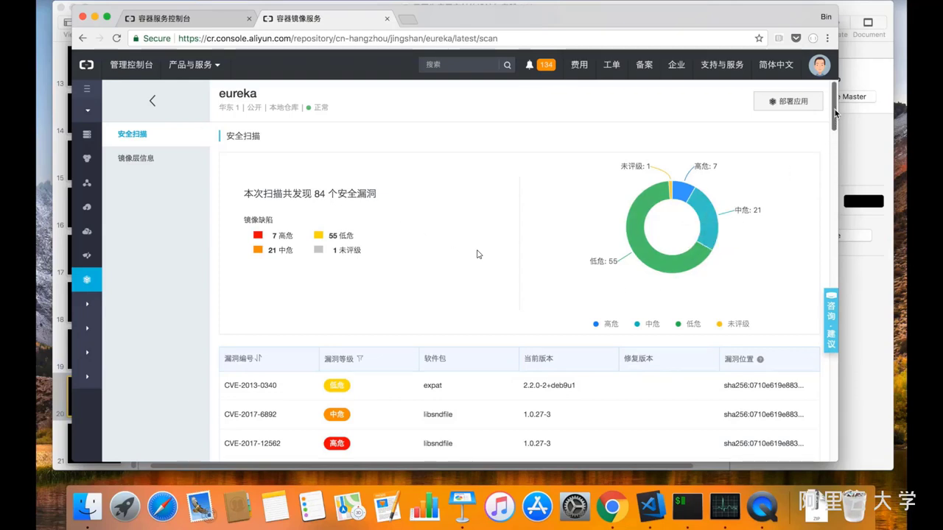
Review the CVE table, highlight CVE-2013-0340, and return to eureka's image versions
{"action": "left_click_drag", "start_coordinate": [836, 112], "coordinate": [838, 142]}
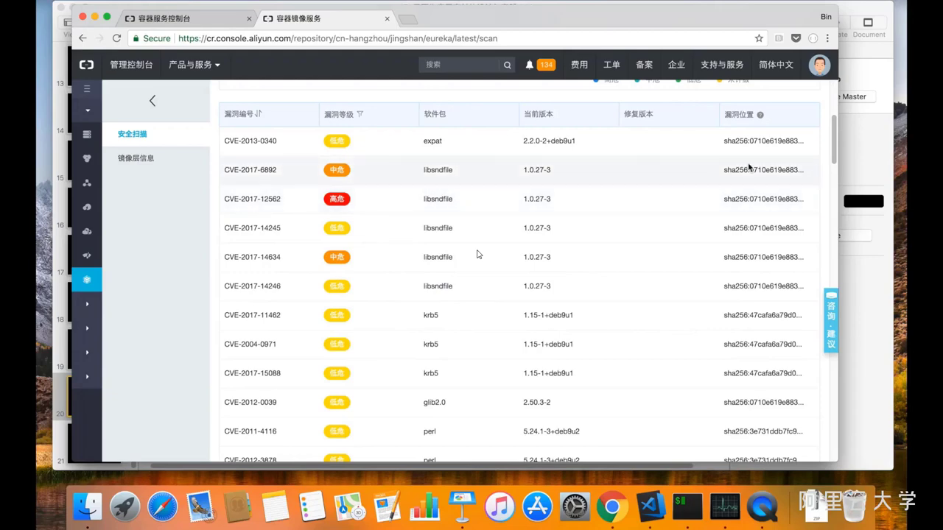
{"action": "left_click_drag", "start_coordinate": [836, 147], "coordinate": [852, 92]}
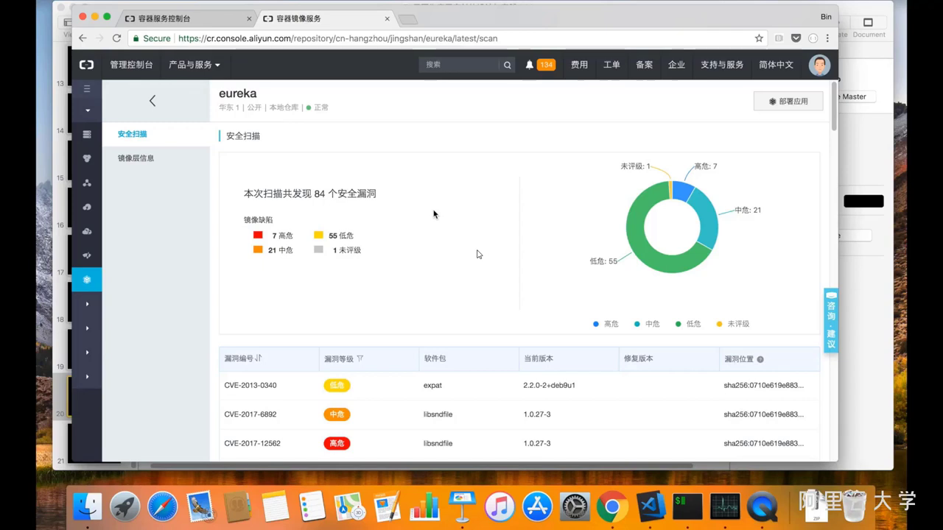
{"action": "left_click_drag", "start_coordinate": [225, 386], "coordinate": [280, 394]}
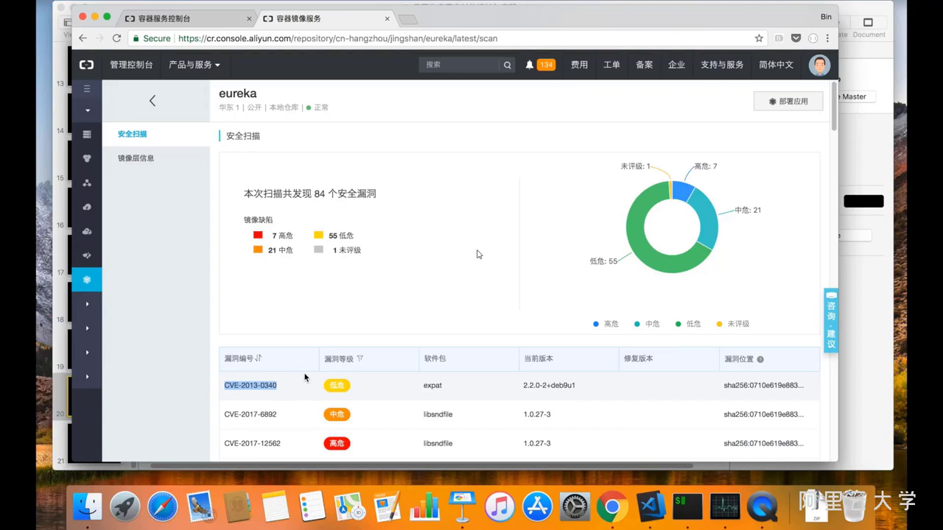
{"action": "scroll", "coordinate": [479, 254], "scroll_direction": "down", "scroll_amount": 3}
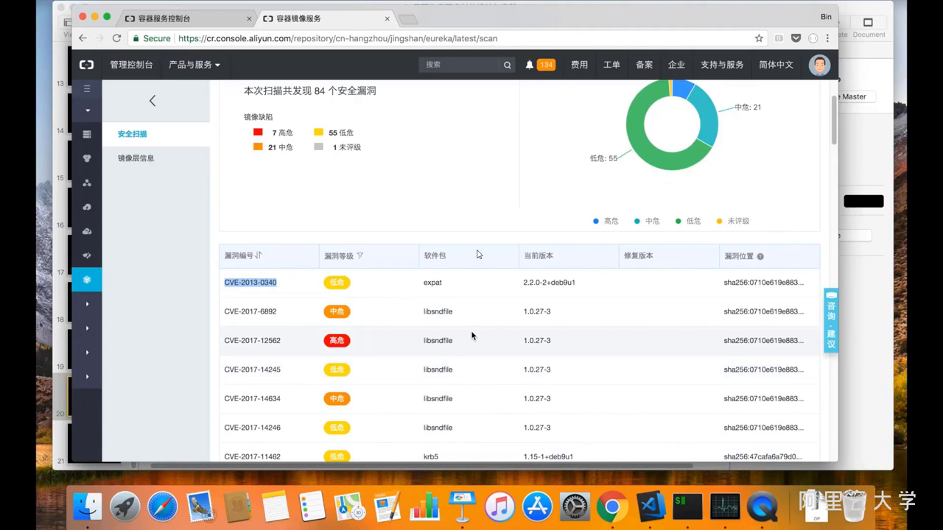
{"action": "left_click", "coordinate": [152, 103]}
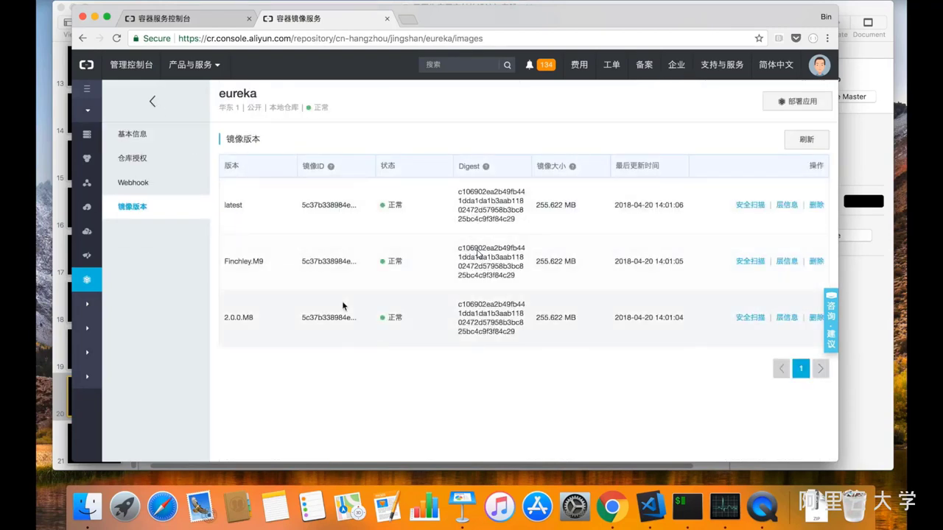
Open eureka's Webhook list and begin a new webhook, then cancel without creating it
{"action": "left_click", "coordinate": [135, 184]}
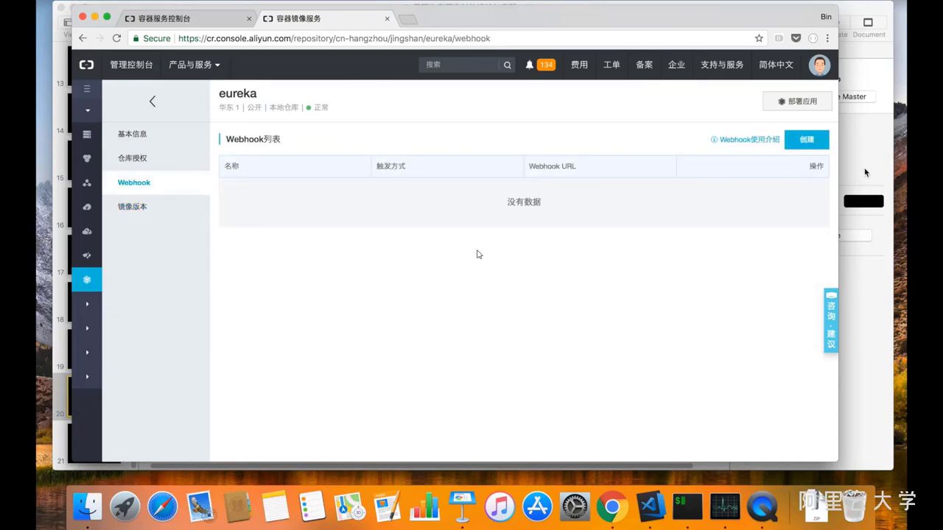
{"action": "left_click", "coordinate": [807, 139]}
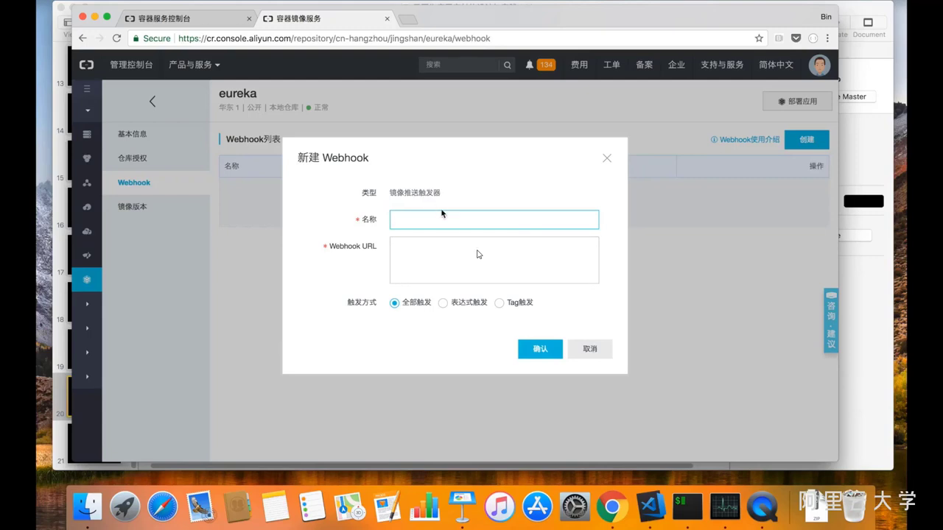
{"action": "left_click", "coordinate": [400, 243]}
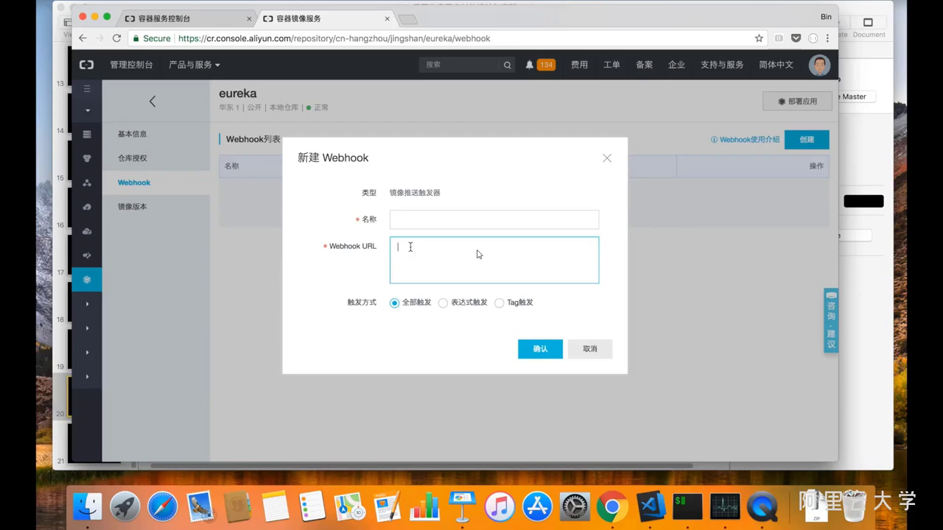
{"action": "left_click", "coordinate": [597, 351]}
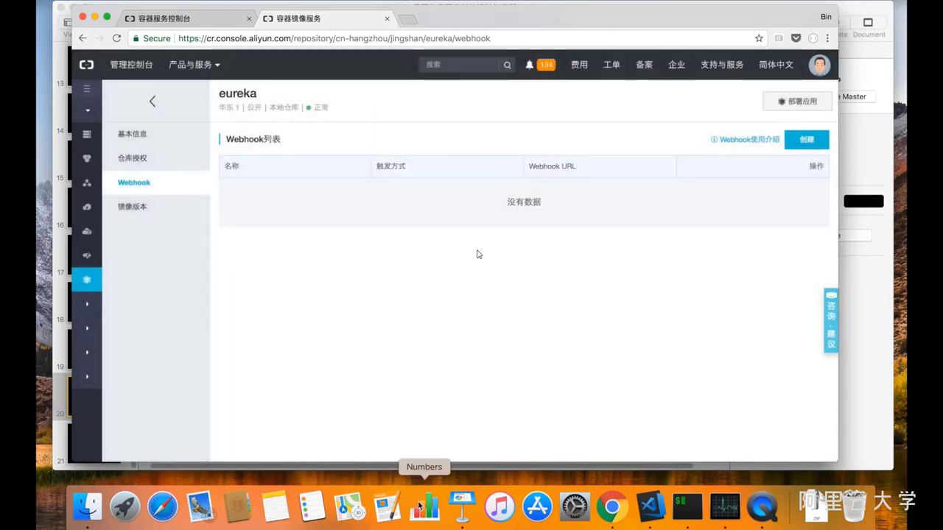
Play the Keynote slideshow full-screen from slide 21, 几点探讨
{"action": "left_click", "coordinate": [60, 395]}
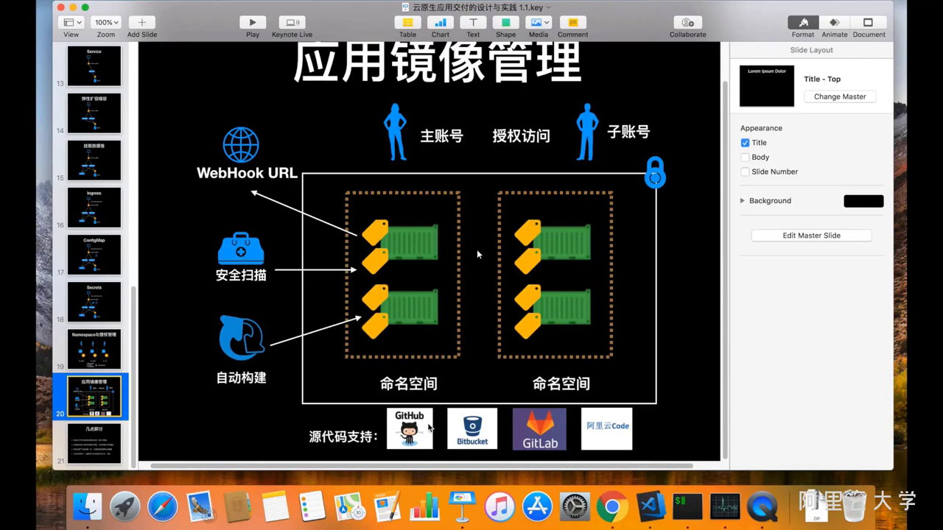
{"action": "left_click", "coordinate": [109, 445]}
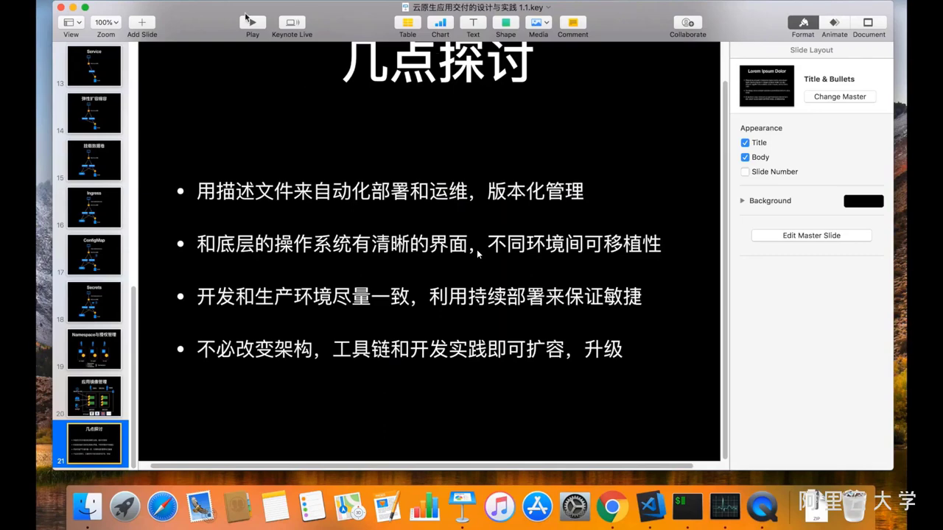
{"action": "key", "text": "alt+super+p"}
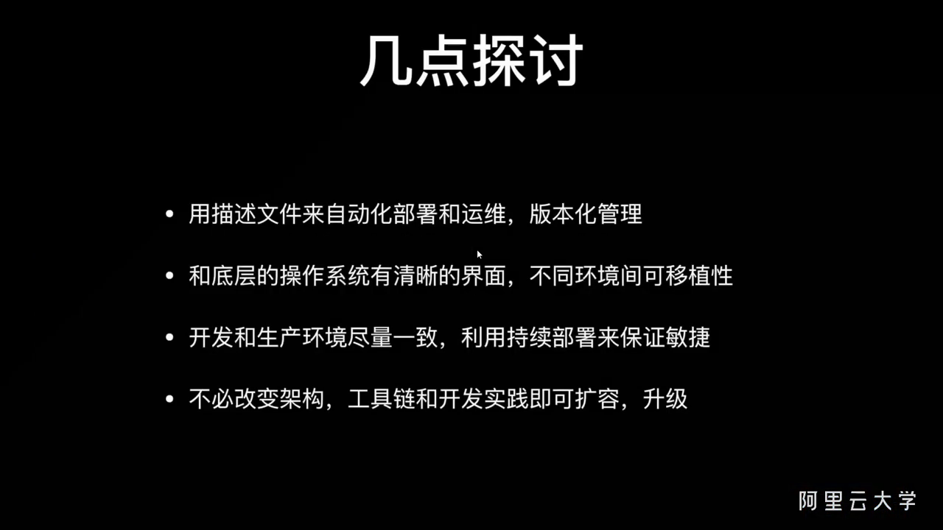